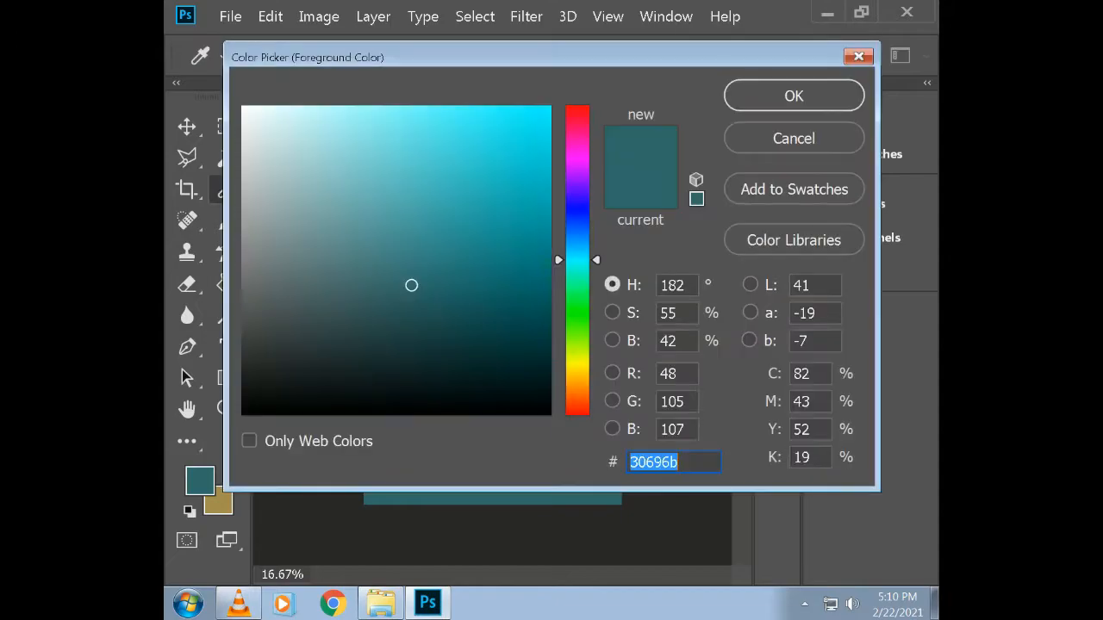
Set the foreground color to #6b6930, fill the selected square with it, and check the layer list
{"action": "type", "text": "6b6930"}
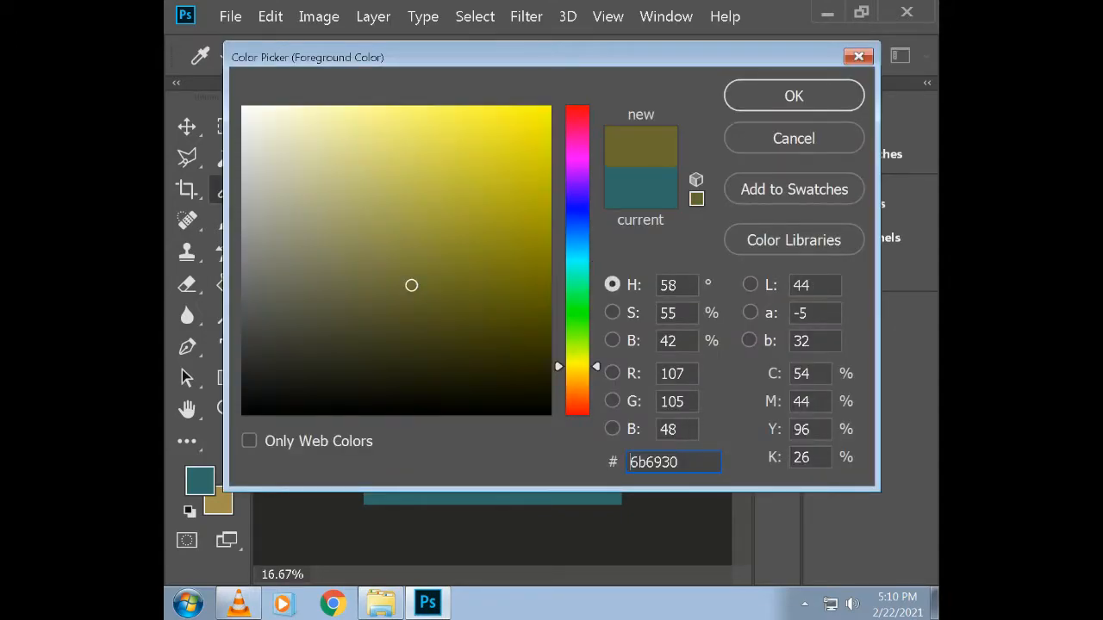
{"action": "key", "text": "Return"}
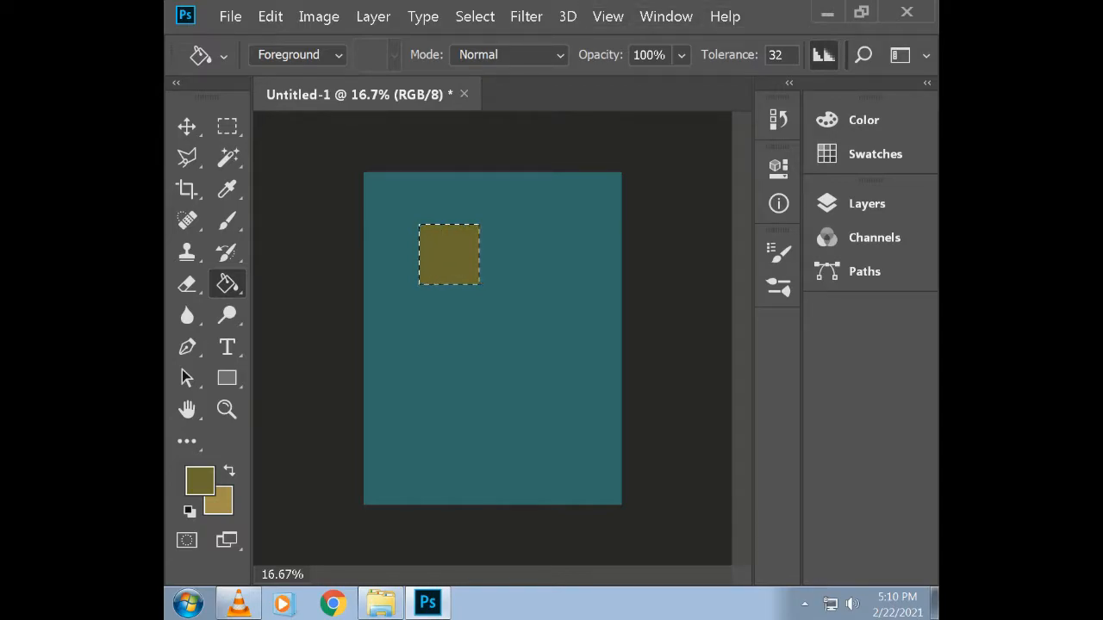
{"action": "left_click", "coordinate": [868, 204]}
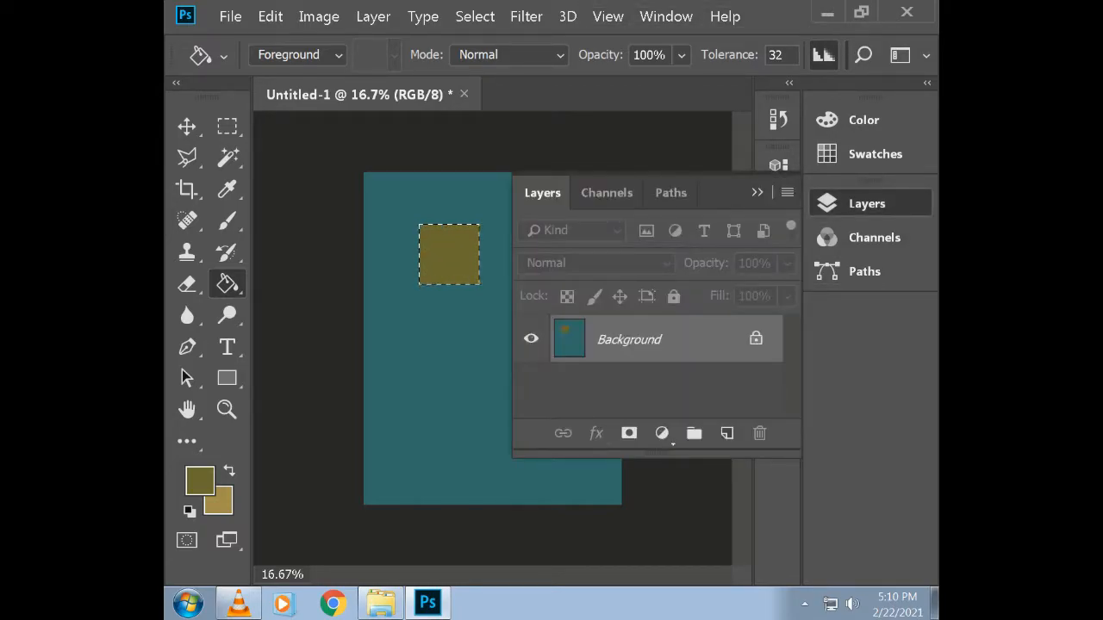
{"action": "left_click", "coordinate": [869, 203]}
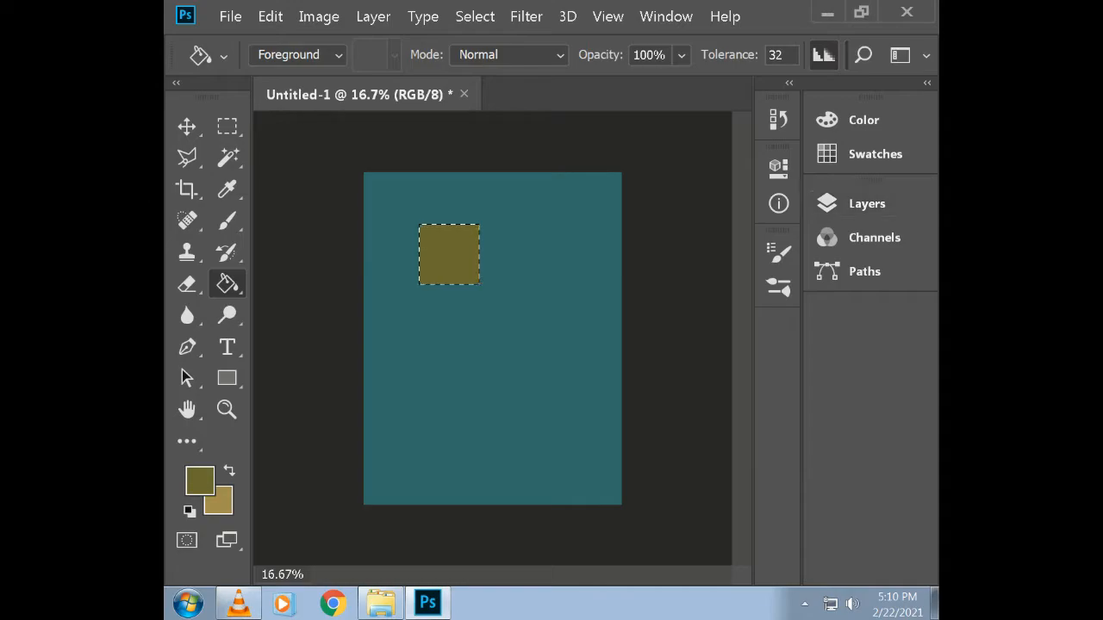
Undo the square's fill, its selection and the teal canvas fill, back to a blank white canvas
{"action": "key", "text": "v"}
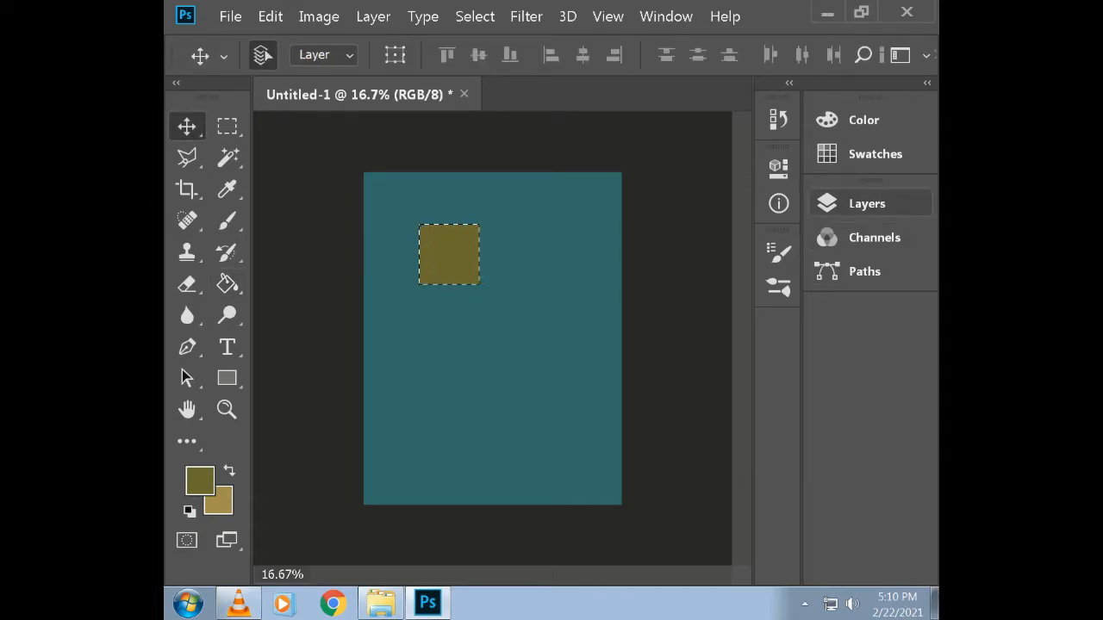
{"action": "key", "text": "ctrl+alt+z"}
{"action": "key", "text": "ctrl+alt+z"}
{"action": "key", "text": "ctrl+alt+z"}
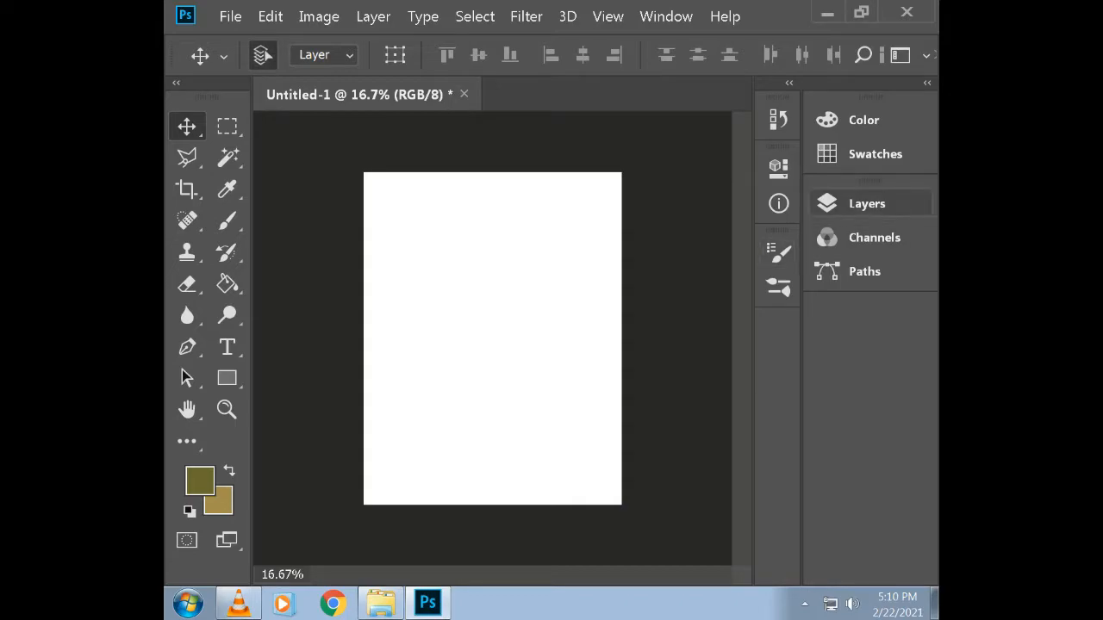
Fill the whole Background layer with the olive foreground color using the Paint Bucket Tool
{"action": "left_click", "coordinate": [868, 203]}
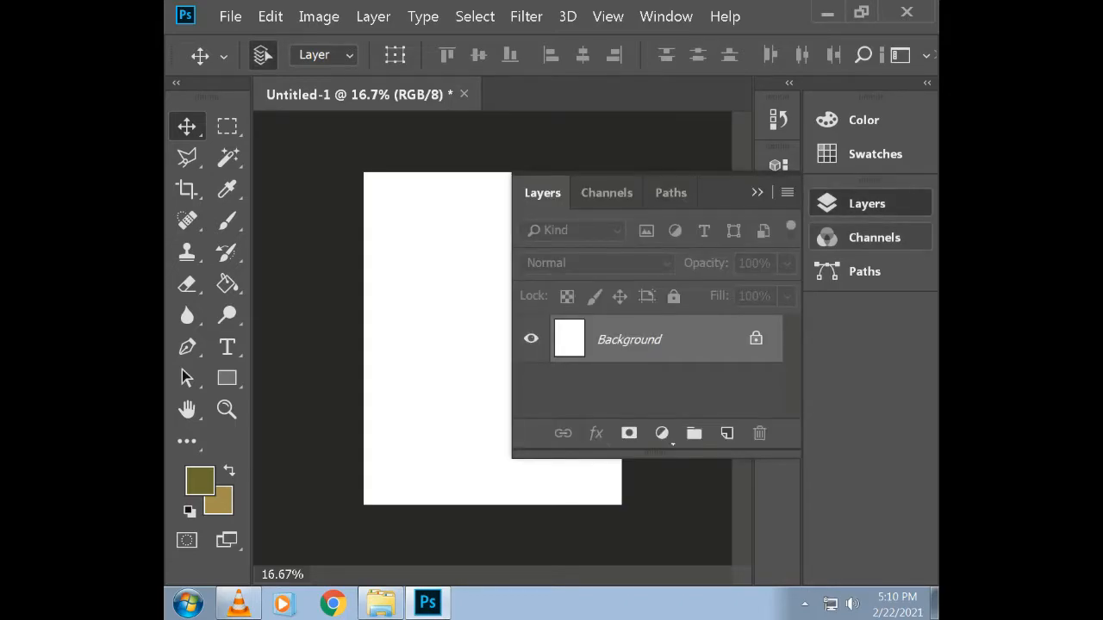
{"action": "left_click", "coordinate": [227, 284]}
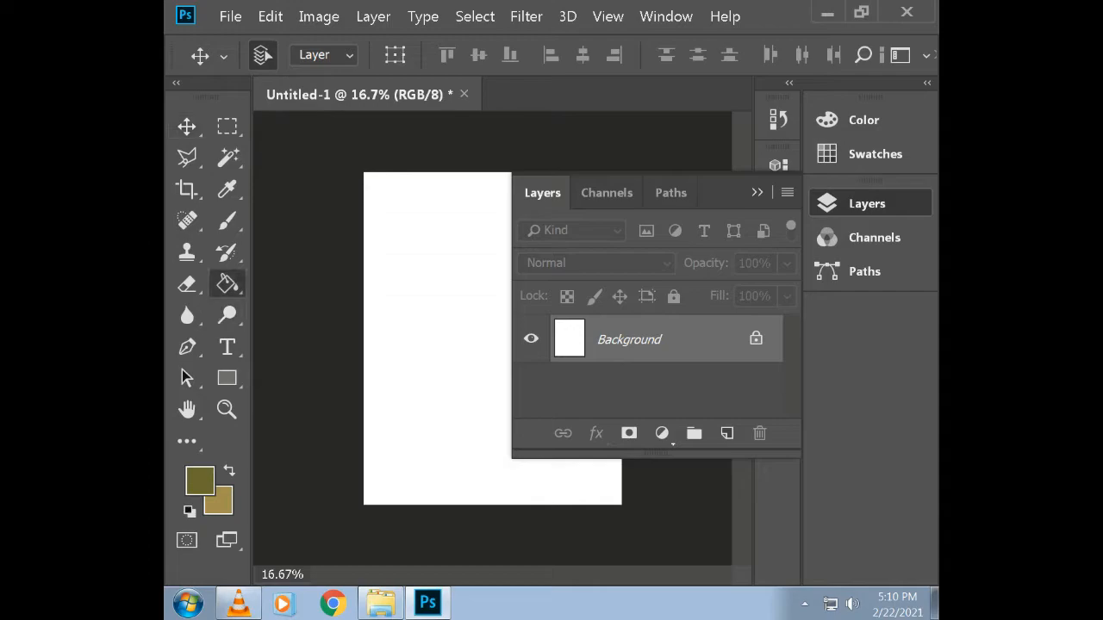
{"action": "right_click", "coordinate": [227, 284]}
{"action": "left_click", "coordinate": [355, 307]}
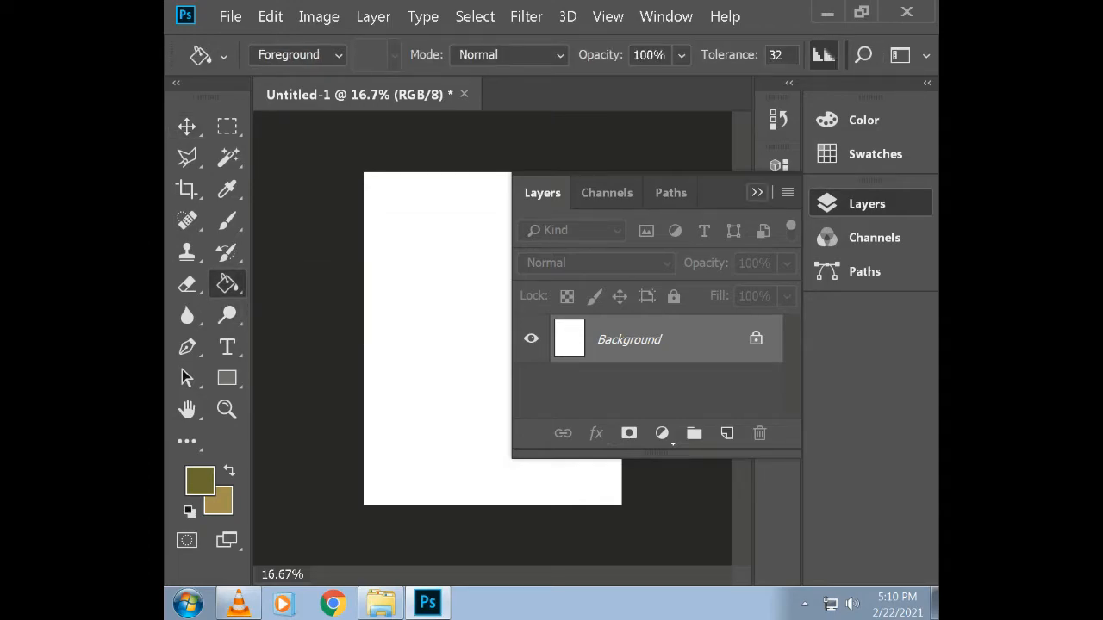
{"action": "left_click", "coordinate": [757, 192]}
{"action": "left_click", "coordinate": [516, 302]}
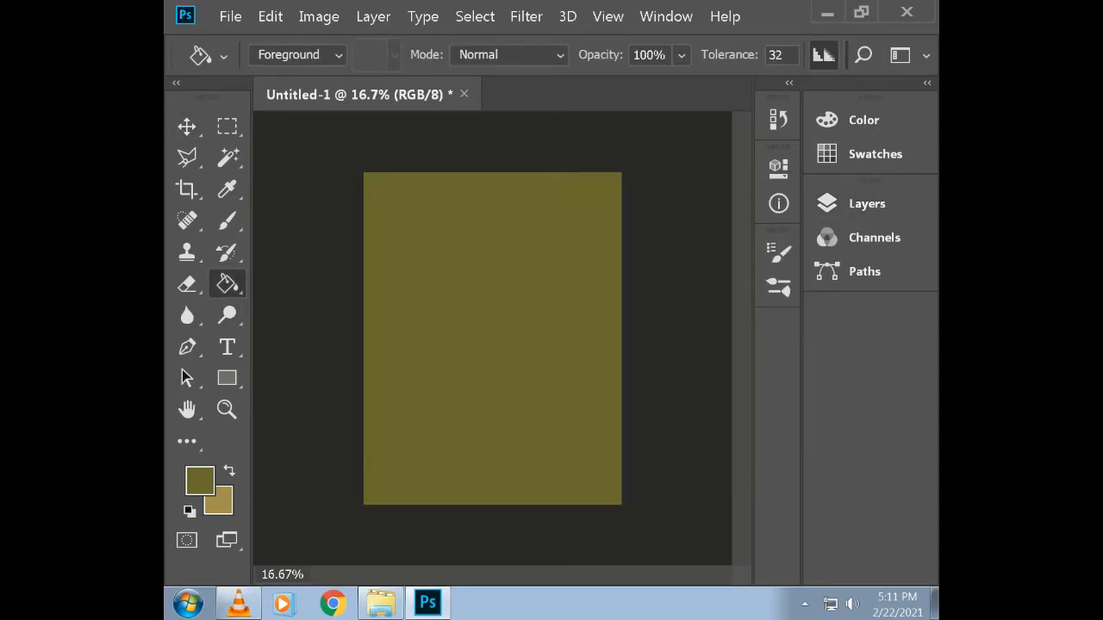
Add a new empty layer above the Background layer
{"action": "left_click", "coordinate": [867, 203]}
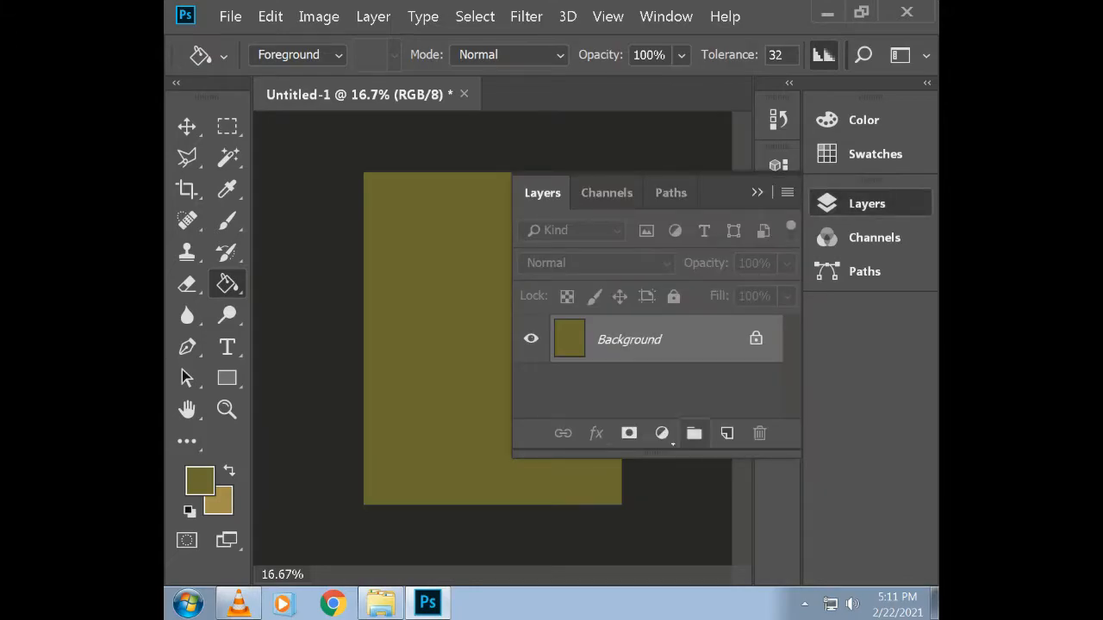
{"action": "left_click", "coordinate": [726, 434]}
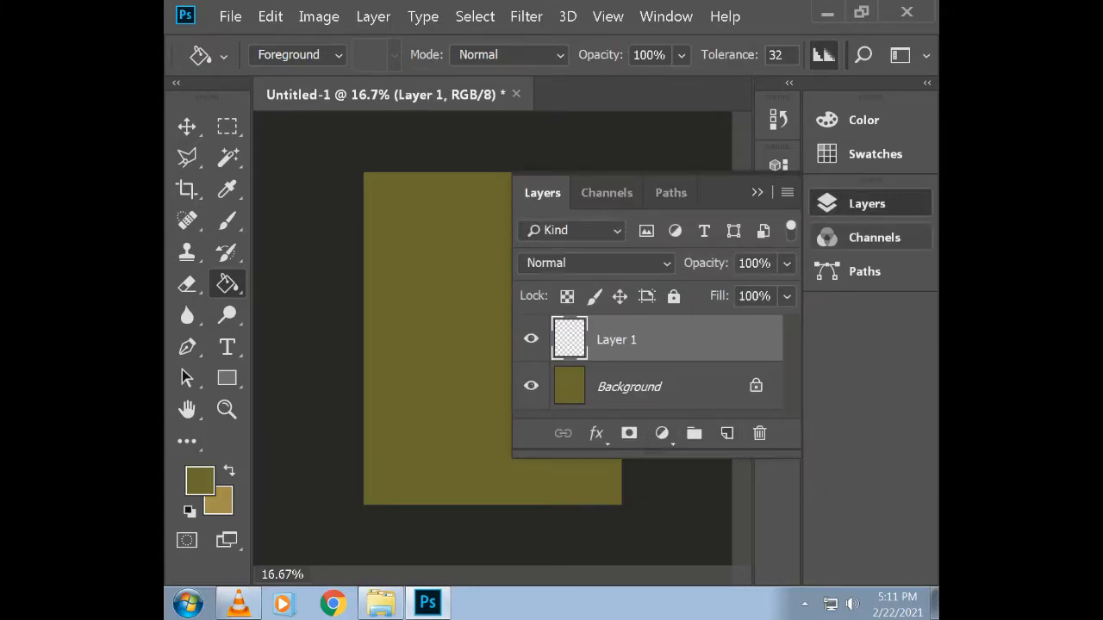
{"action": "left_click", "coordinate": [756, 192]}
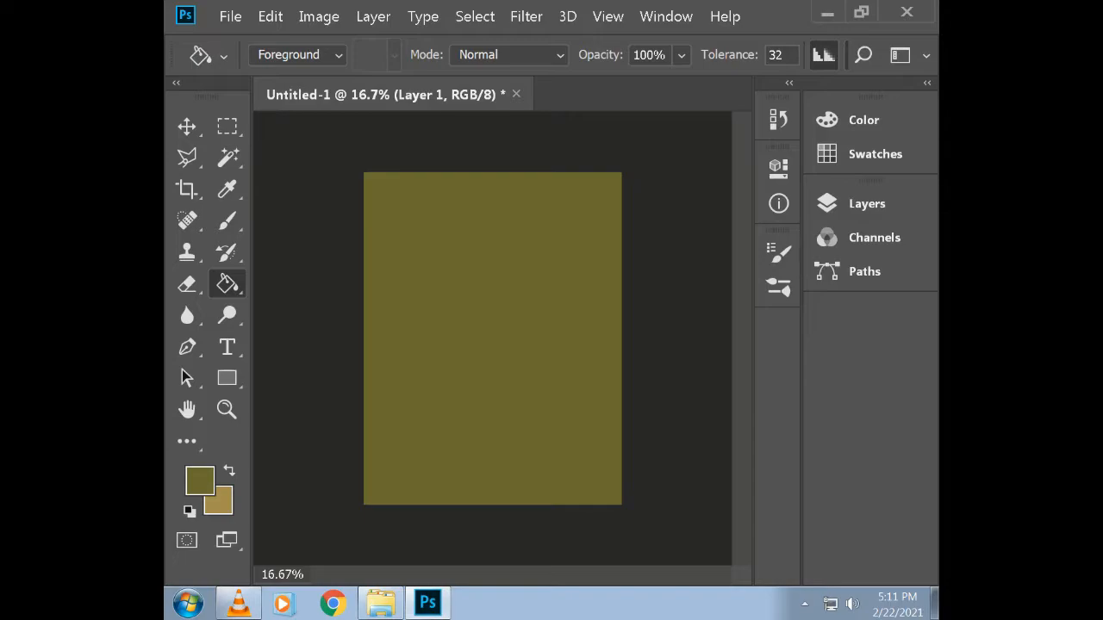
Select a square in the upper-left part of the canvas and fill it with the foreground color #30696b
{"action": "left_click", "coordinate": [227, 126]}
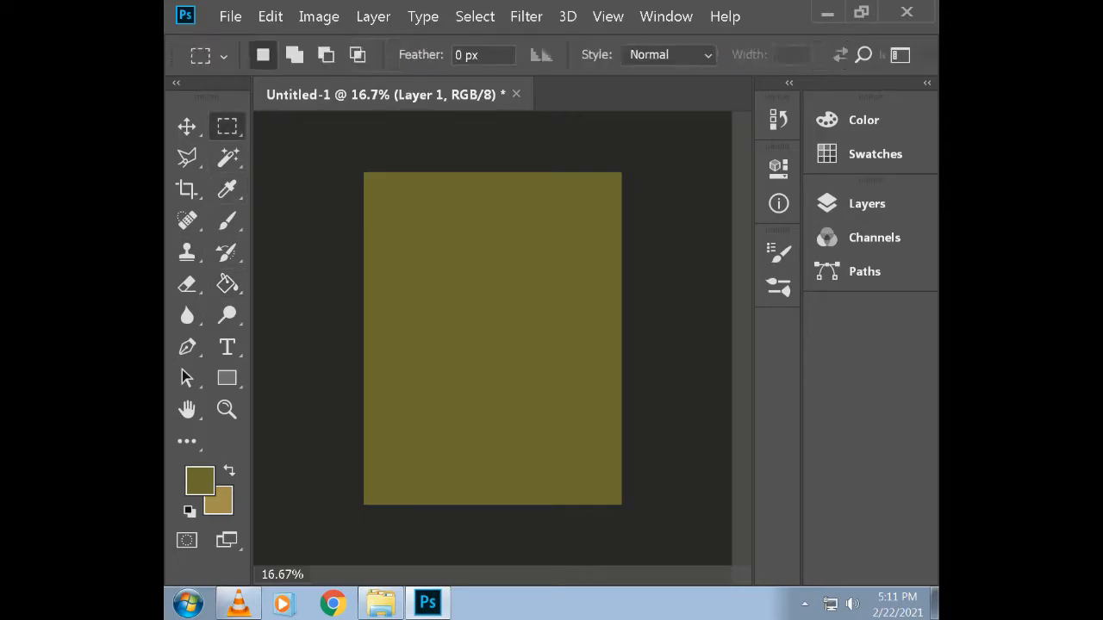
{"action": "left_click_drag", "start_coordinate": [412, 216], "coordinate": [476, 280]}
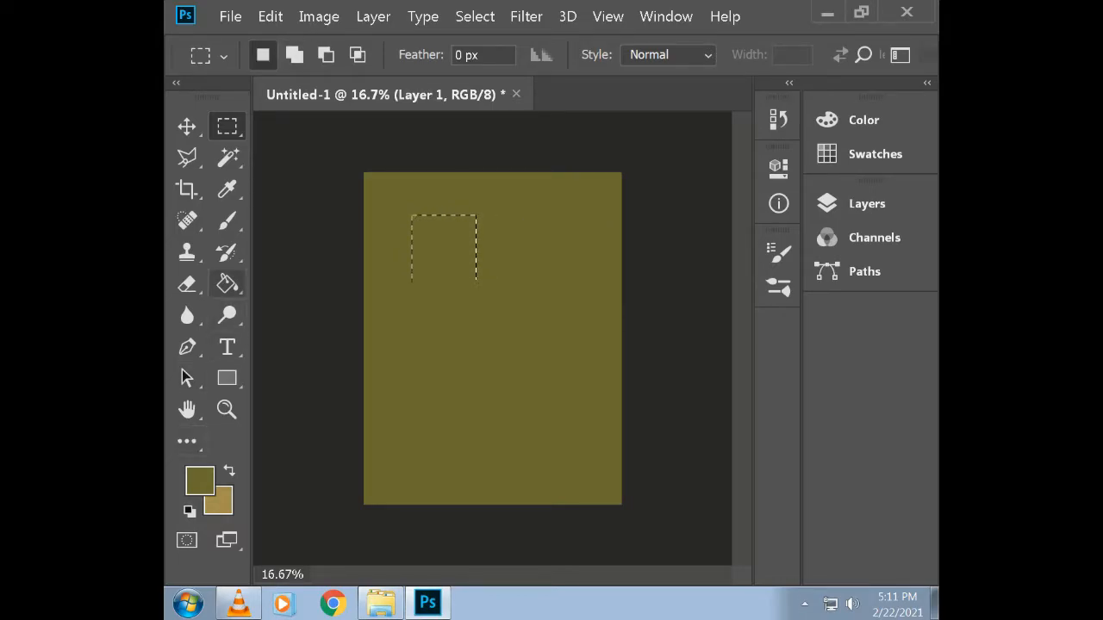
{"action": "left_click", "coordinate": [228, 283]}
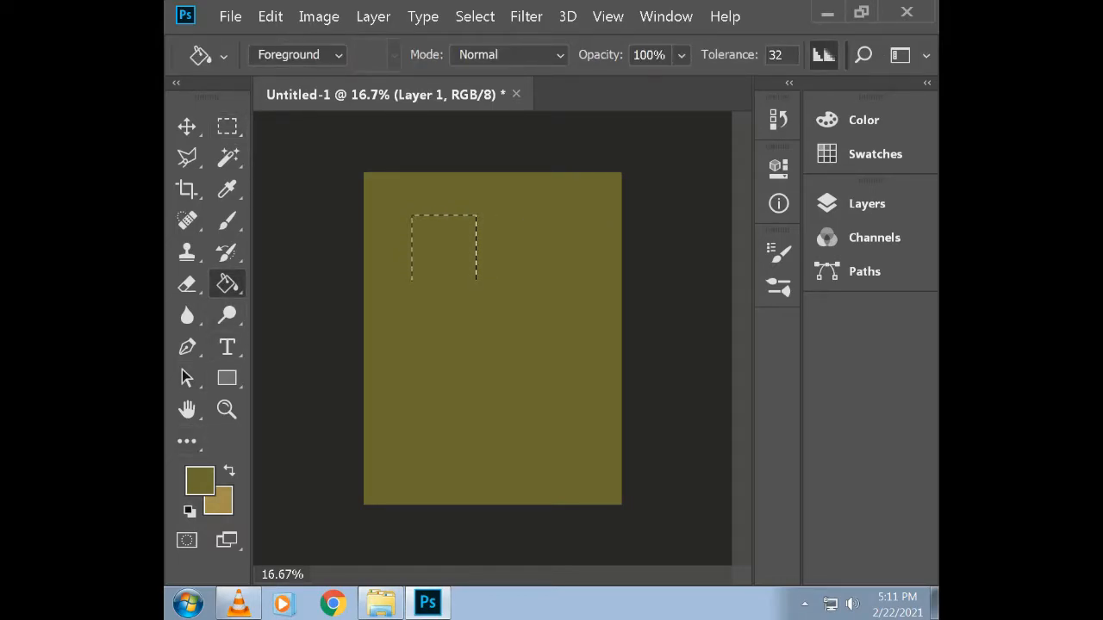
{"action": "right_click", "coordinate": [228, 284]}
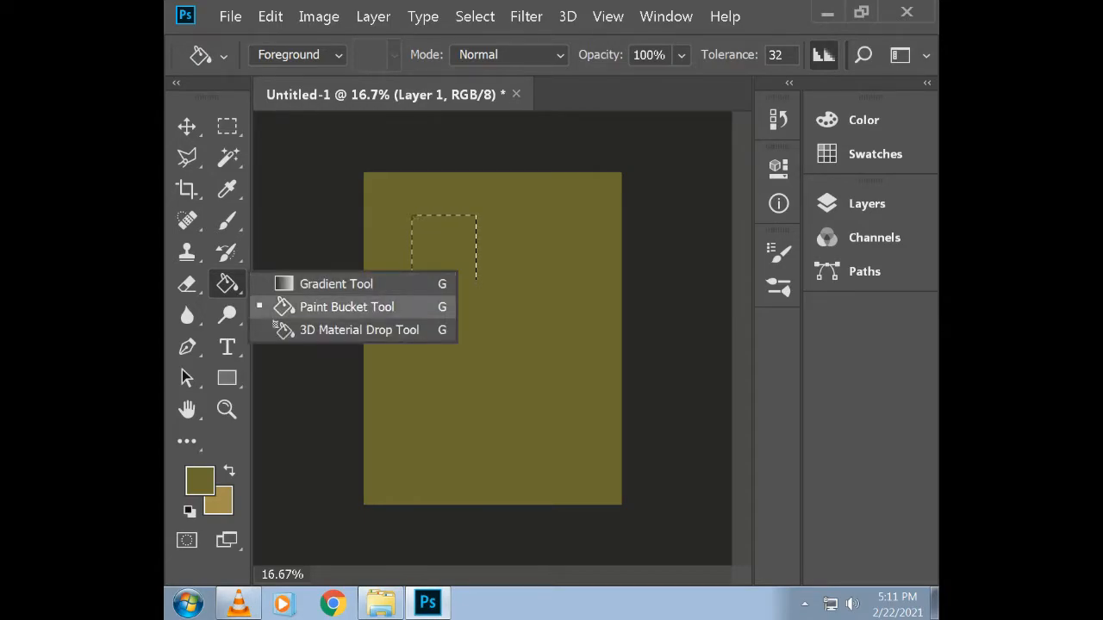
{"action": "left_click", "coordinate": [344, 307]}
{"action": "left_click", "coordinate": [200, 481]}
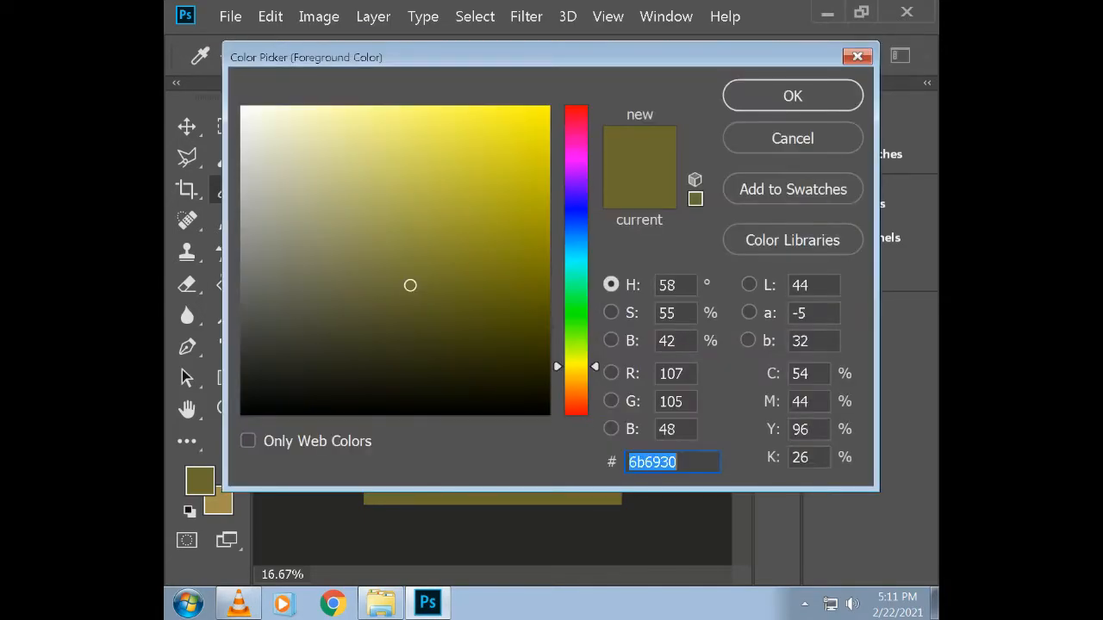
{"action": "type", "text": "30696b"}
{"action": "key", "text": "Return"}
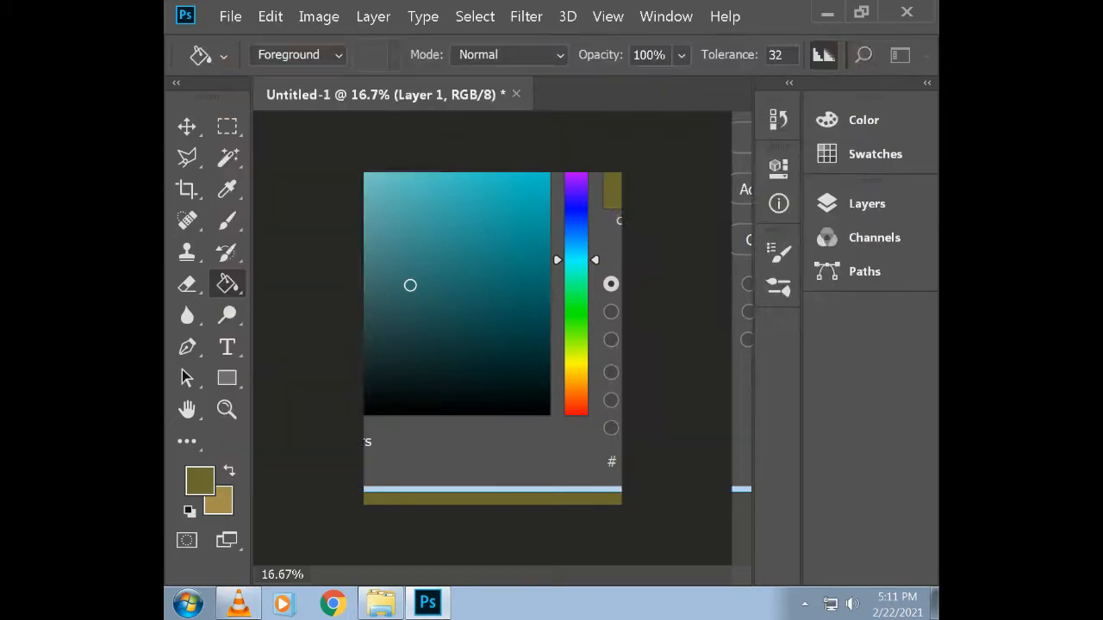
{"action": "key", "text": "alt+BackSpace"}
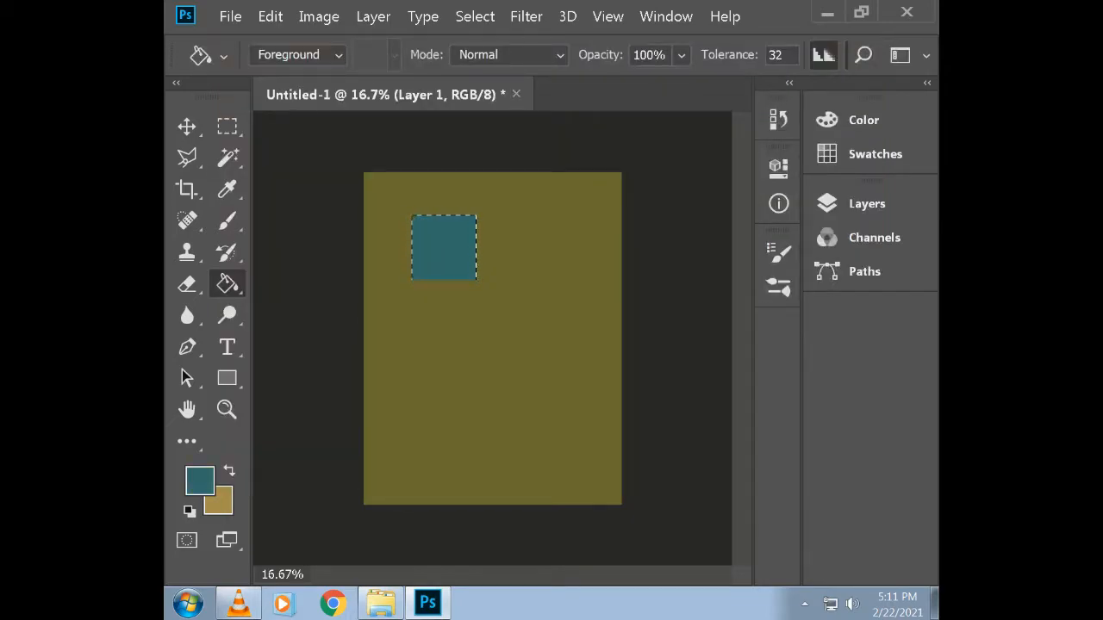
Draw a new square selection overlapping the teal square's lower-right corner and set the marquee to subtract from the selection
{"action": "left_click_drag", "start_coordinate": [226, 127], "coordinate": [265, 125]}
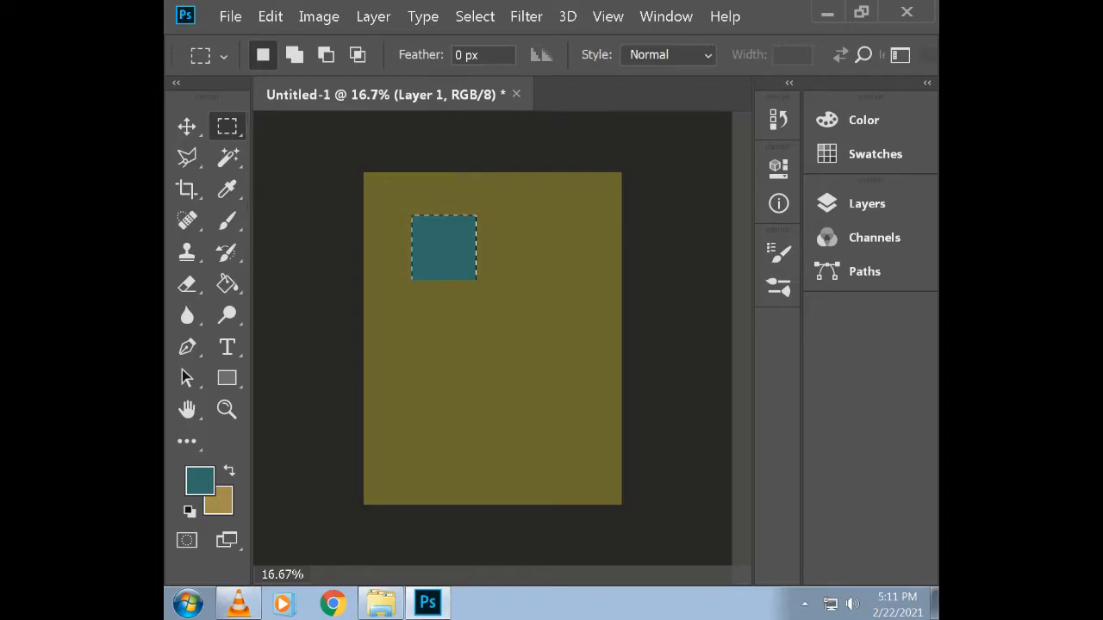
{"action": "left_click_drag", "start_coordinate": [497, 244], "coordinate": [456, 366]}
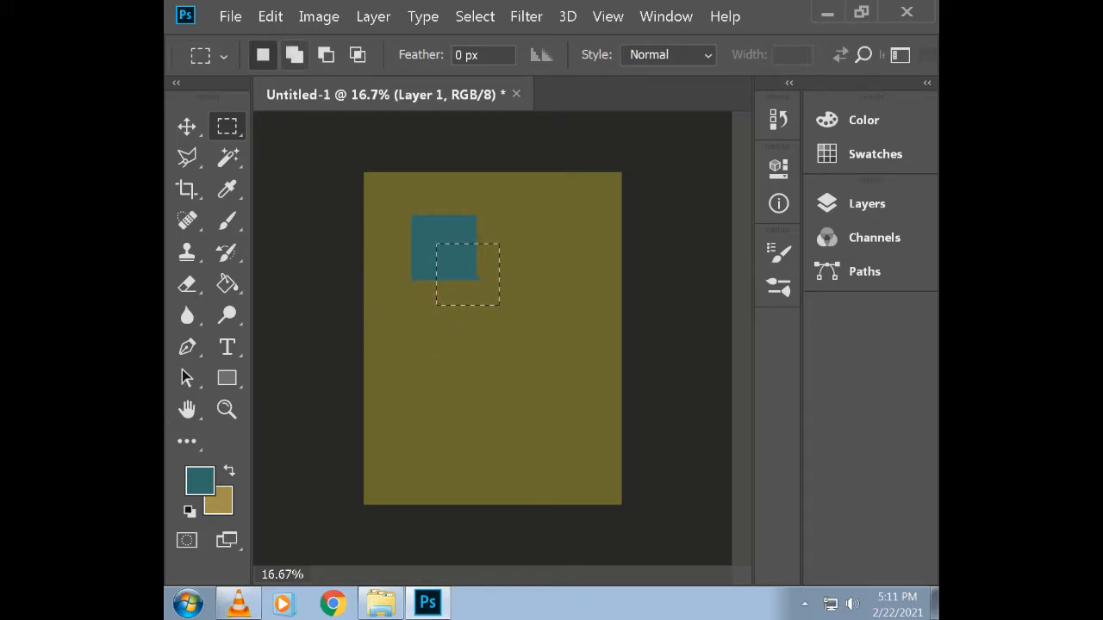
{"action": "left_click", "coordinate": [294, 54]}
{"action": "left_click", "coordinate": [326, 55]}
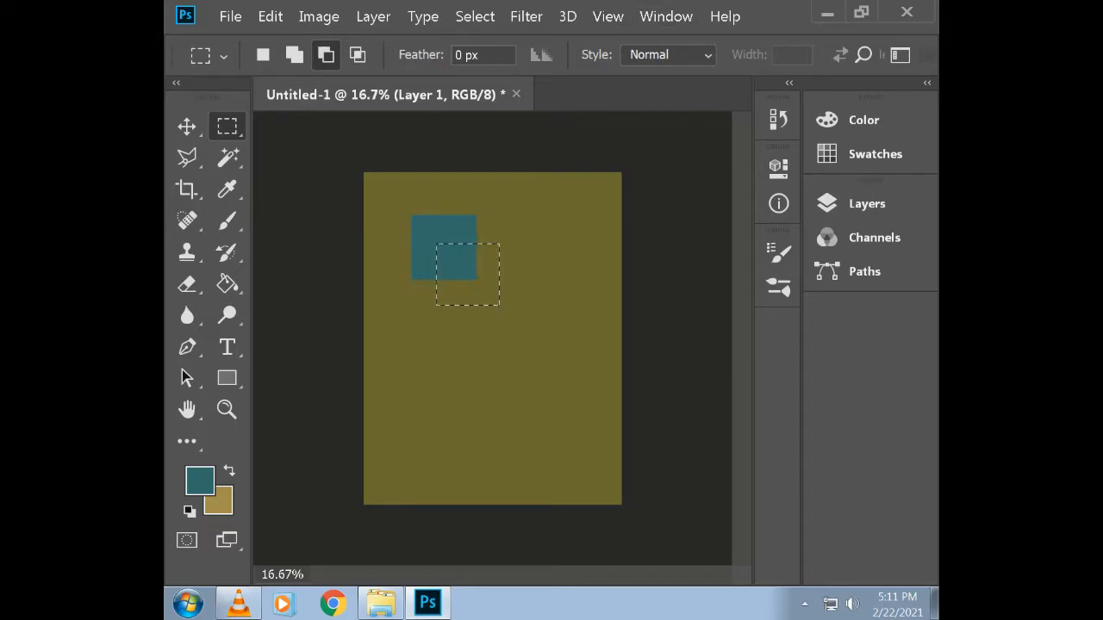
Set the foreground color to #686b30
{"action": "left_click", "coordinate": [200, 481]}
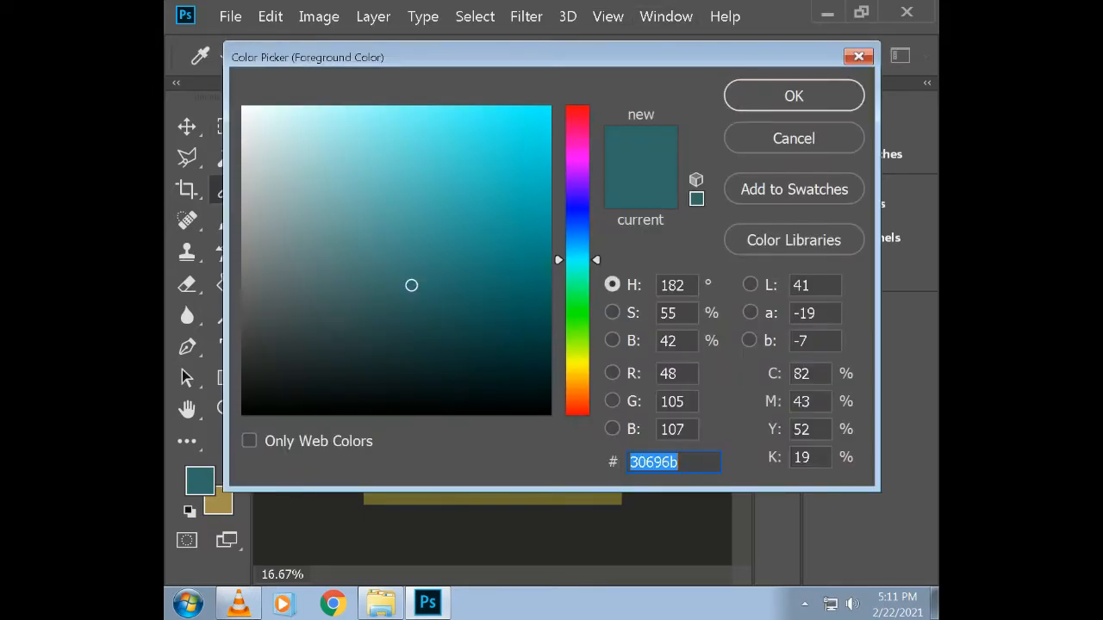
{"action": "type", "text": "686b30"}
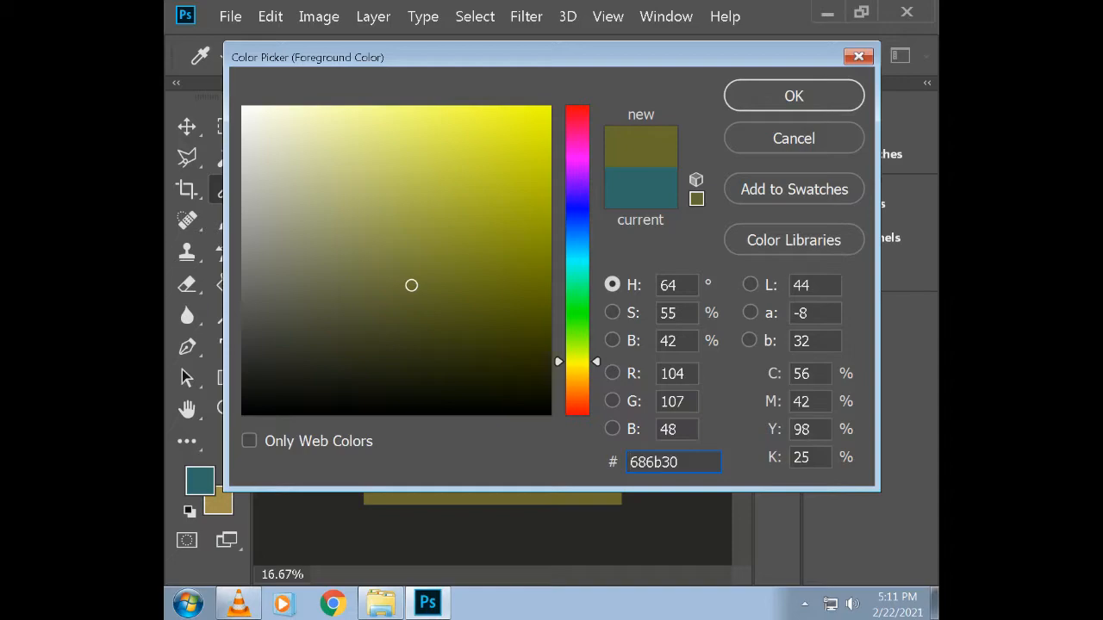
{"action": "key", "text": "Return"}
Subtract overlapping areas from the inside of the square selection and fill the remaining frame with near-black
{"action": "left_click_drag", "start_coordinate": [464, 294], "coordinate": [480, 249]}
{"action": "key", "text": "v"}
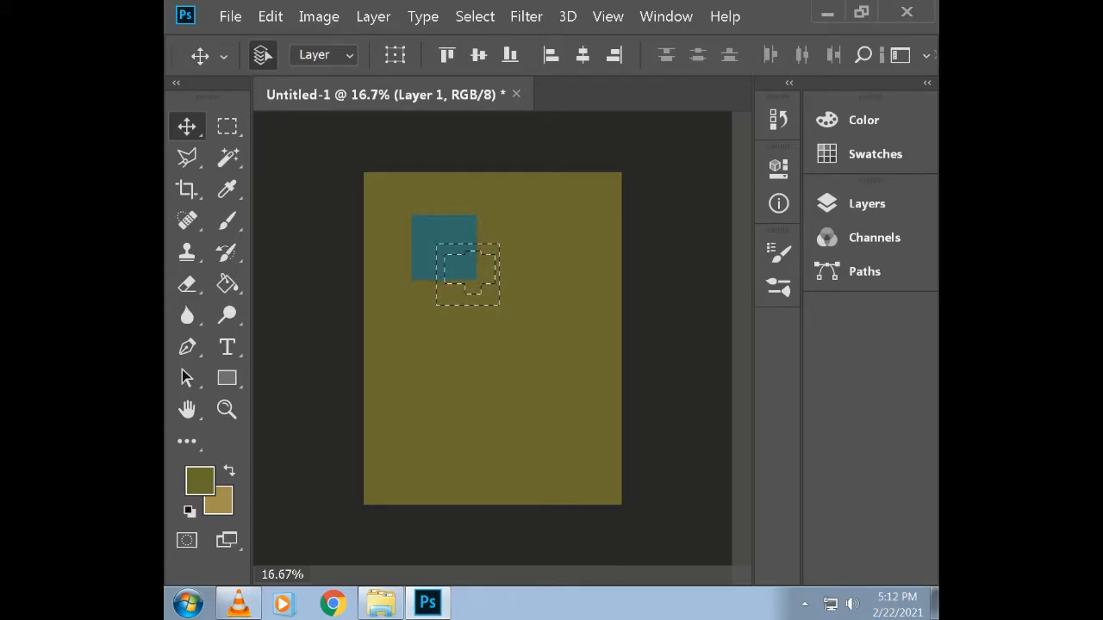
{"action": "key", "text": "alt+Delete"}
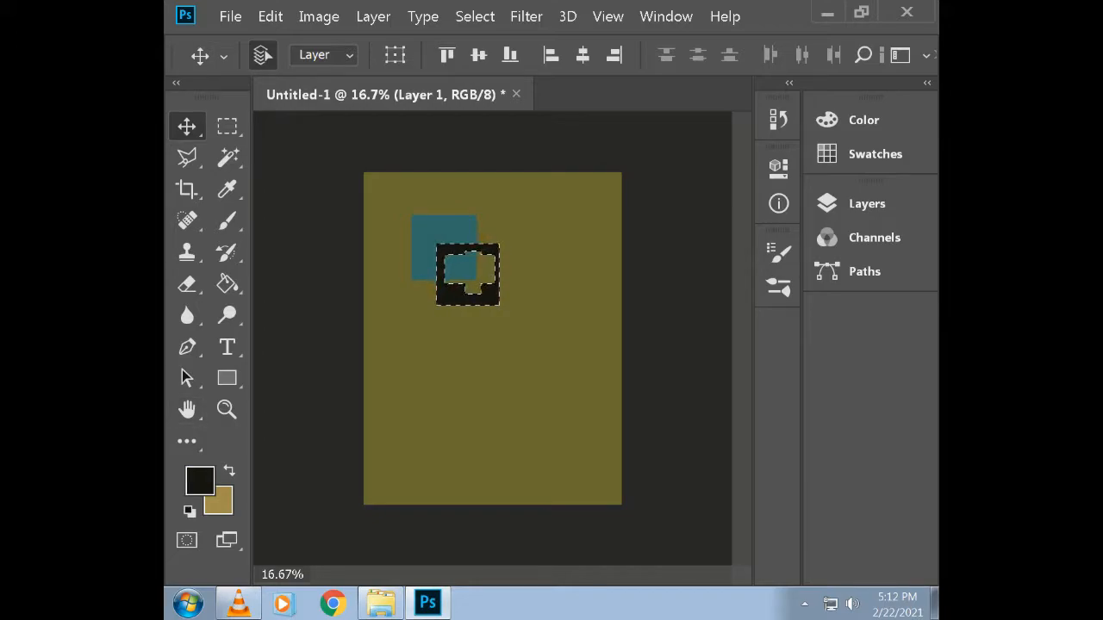
Add two overlapping rectangular areas below the colored squares to the current selection with the Rectangular Marquee Tool
{"action": "left_click", "coordinate": [227, 126]}
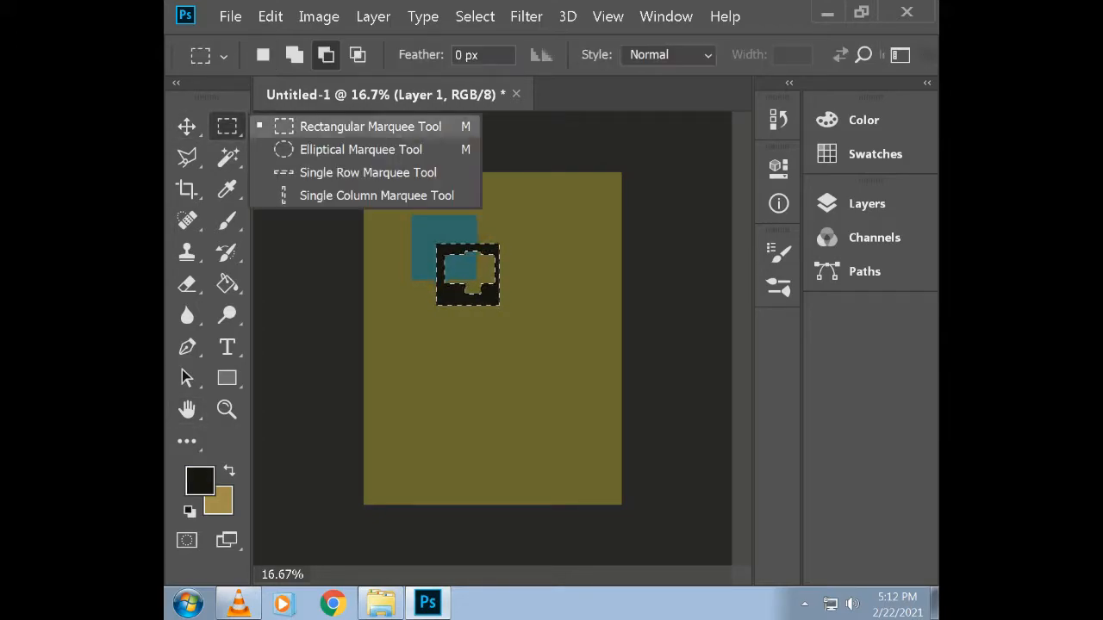
{"action": "left_click", "coordinate": [371, 127]}
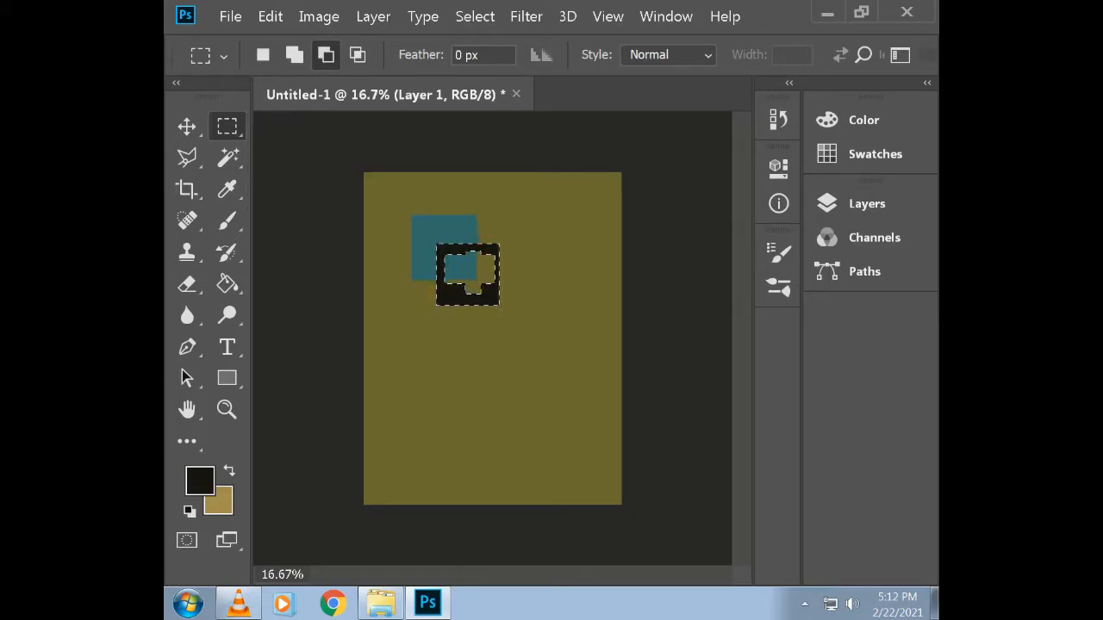
{"action": "left_click_drag", "start_coordinate": [409, 347], "coordinate": [479, 417]}
{"action": "left_click_drag", "start_coordinate": [420, 346], "coordinate": [472, 400]}
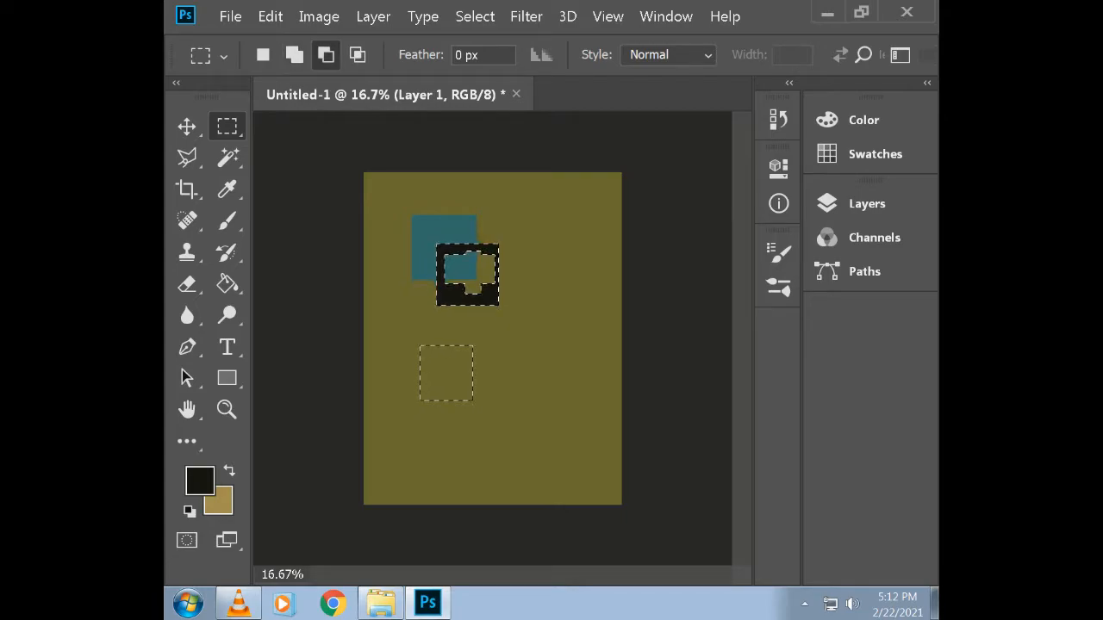
{"action": "left_click", "coordinate": [262, 54]}
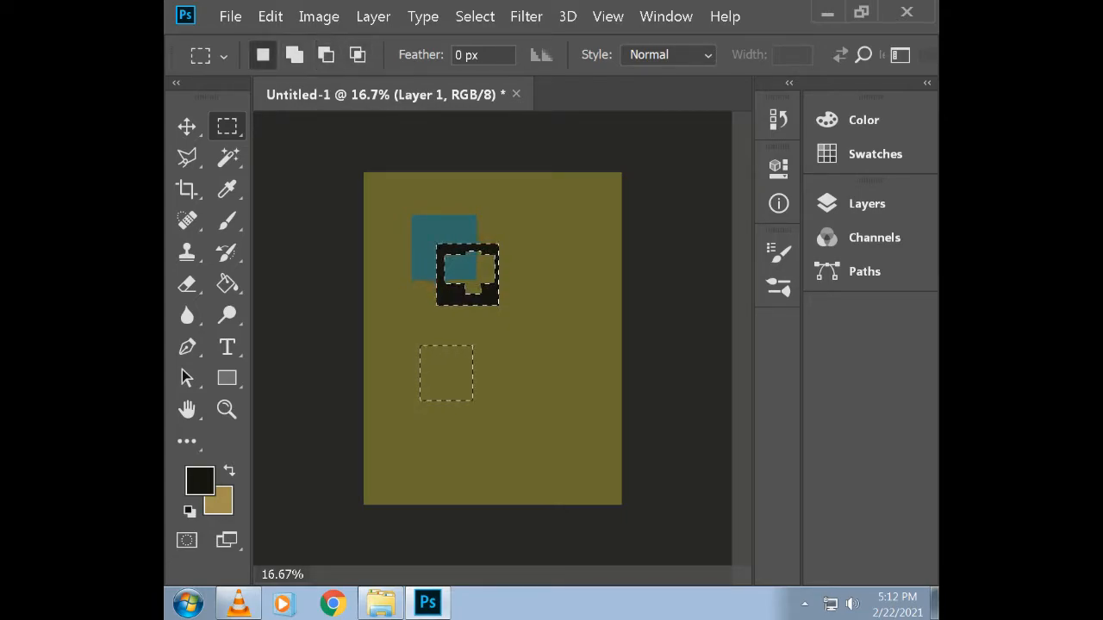
{"action": "key", "text": "shift"}
{"action": "left_click_drag", "start_coordinate": [540, 433], "coordinate": [450, 372]}
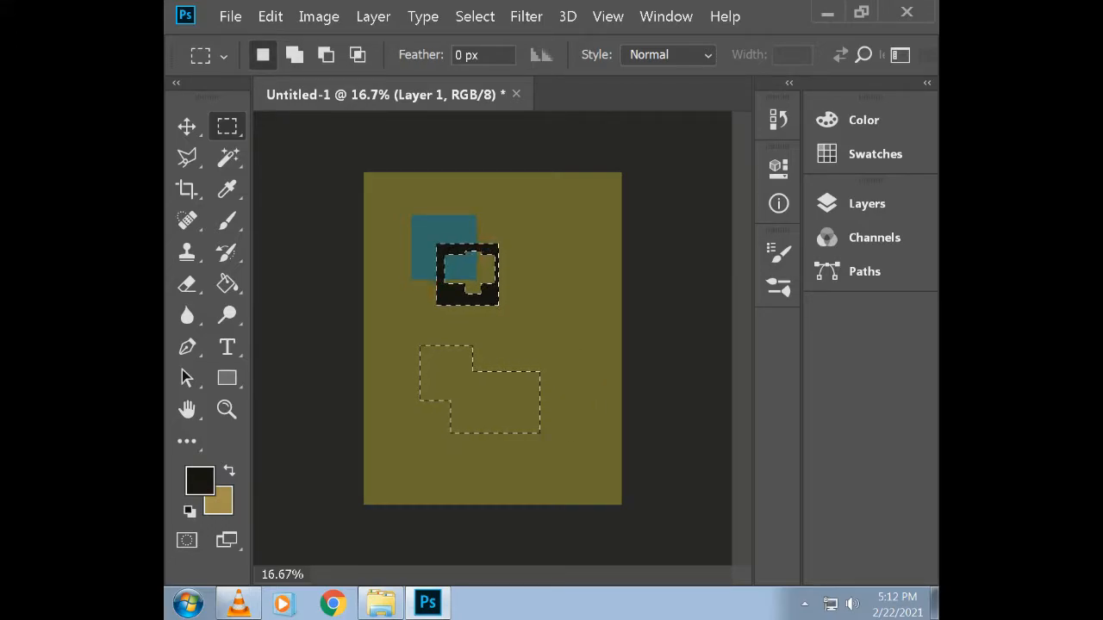
Start a new rectangular selection in the canvas's lower right and extend it with overlapping rectangles in add-to-selection mode
{"action": "left_click_drag", "start_coordinate": [517, 339], "coordinate": [567, 405]}
{"action": "left_click", "coordinate": [294, 55]}
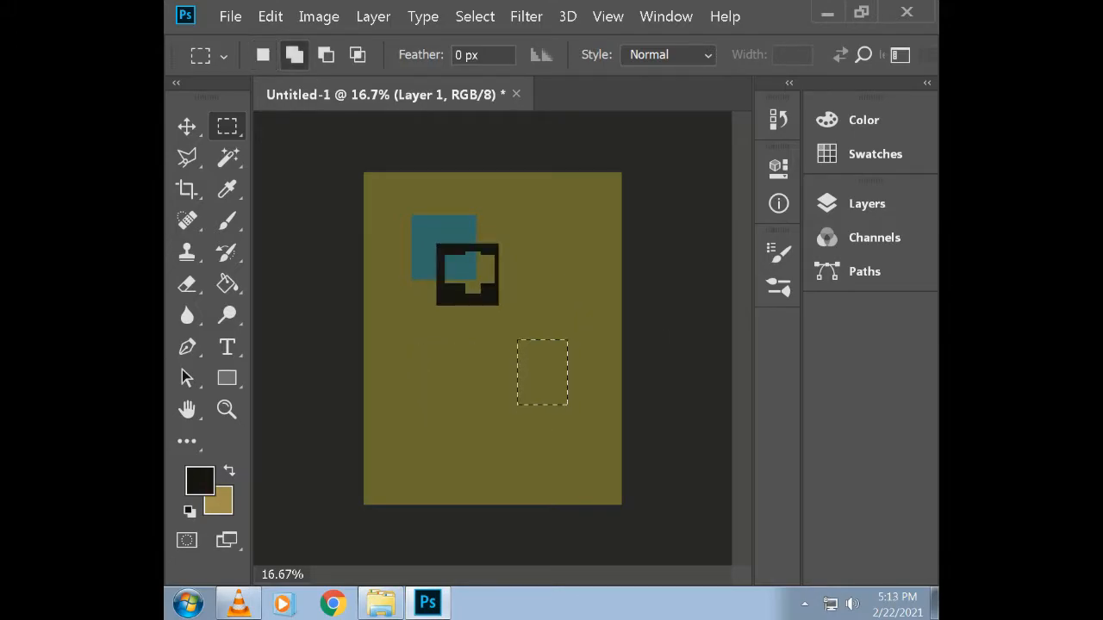
{"action": "left_click_drag", "start_coordinate": [485, 371], "coordinate": [541, 448]}
Add elliptical areas to the right, left and bottom edges of the selection with the Elliptical Marquee Tool
{"action": "right_click", "coordinate": [227, 126]}
{"action": "left_click", "coordinate": [344, 149]}
{"action": "key", "text": "shift"}
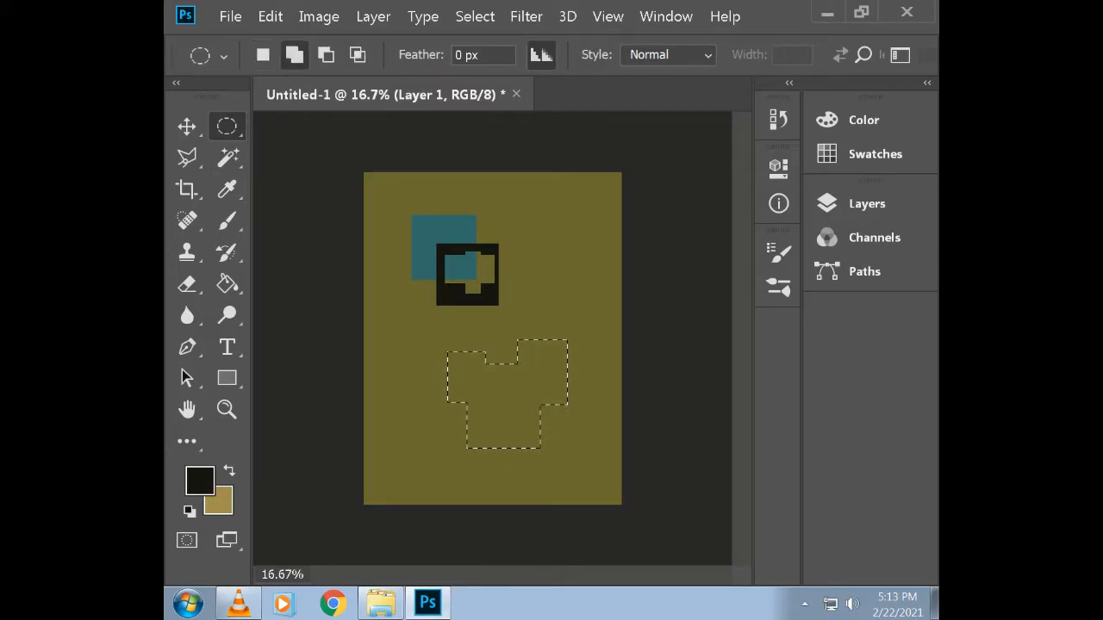
{"action": "key", "text": "shift"}
{"action": "left_click_drag", "start_coordinate": [556, 325], "coordinate": [591, 416]}
{"action": "key", "text": "shift"}
{"action": "left_click_drag", "start_coordinate": [552, 481], "coordinate": [518, 405]}
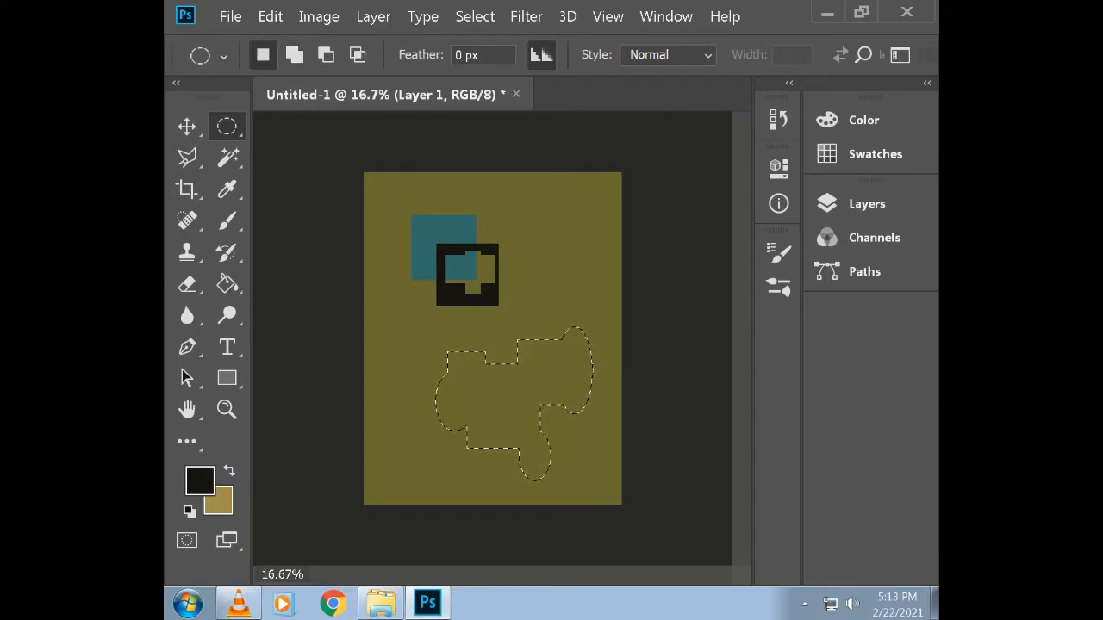
Set the foreground color to teal 007c87 and fill the combined rectangular and elliptical selection with it
{"action": "key", "text": "shift"}
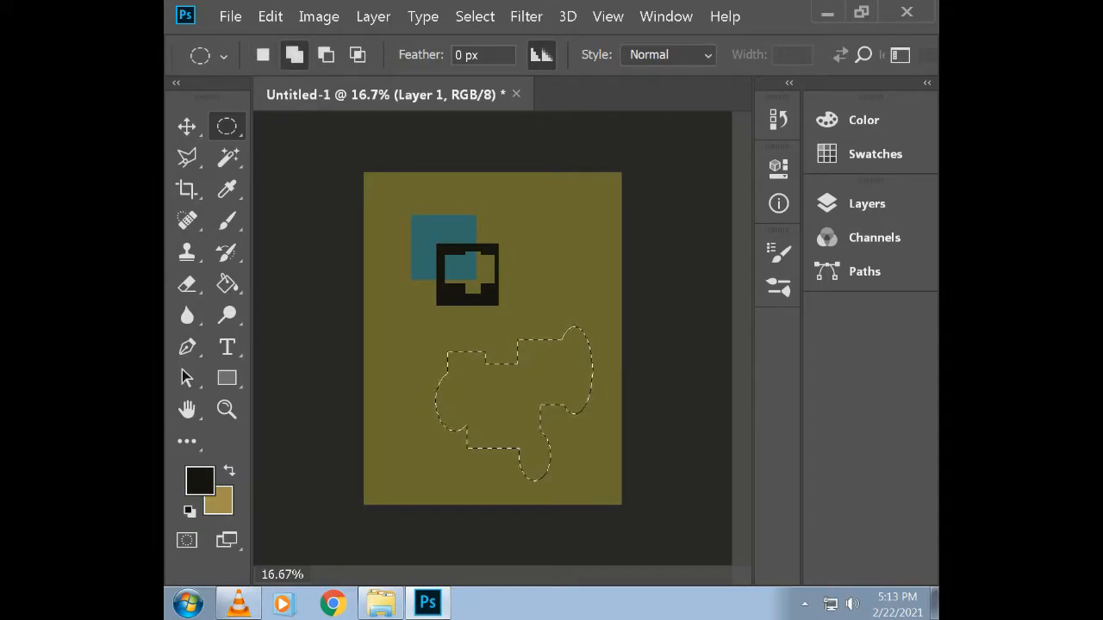
{"action": "left_click", "coordinate": [200, 481]}
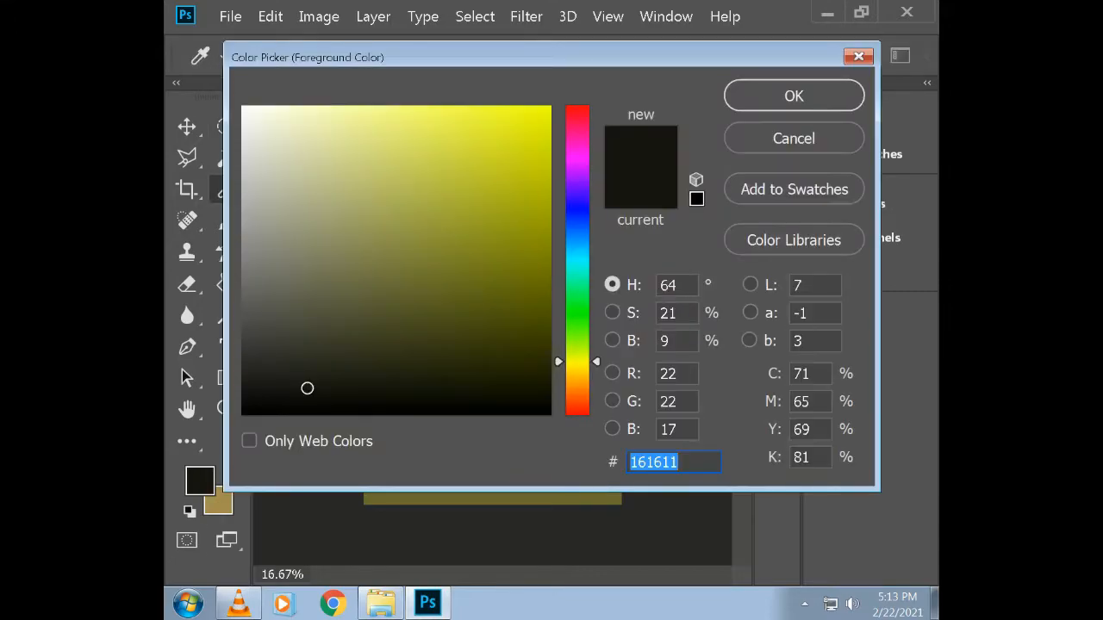
{"action": "left_click_drag", "start_coordinate": [307, 388], "coordinate": [548, 250]}
{"action": "left_click", "coordinate": [578, 257]}
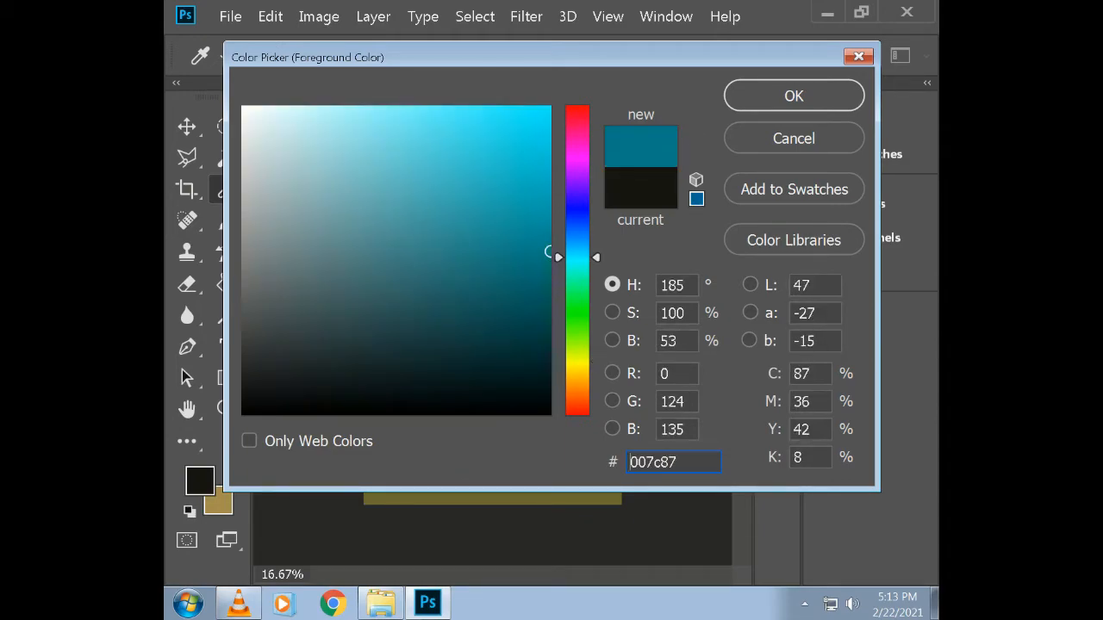
{"action": "key", "text": "Return"}
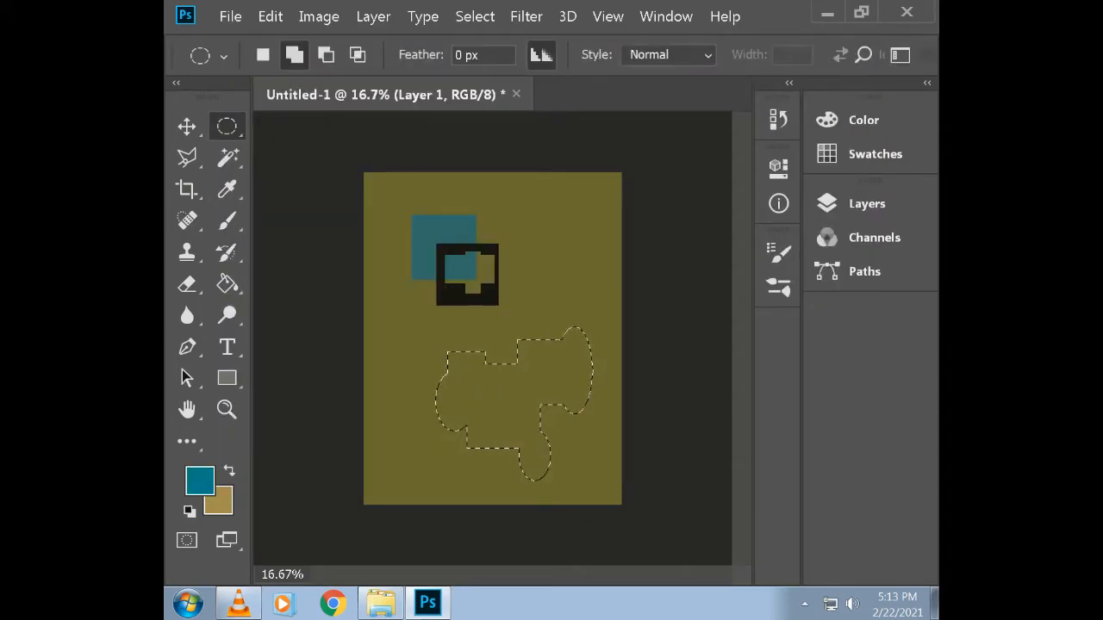
{"action": "left_click_drag", "start_coordinate": [227, 283], "coordinate": [344, 305]}
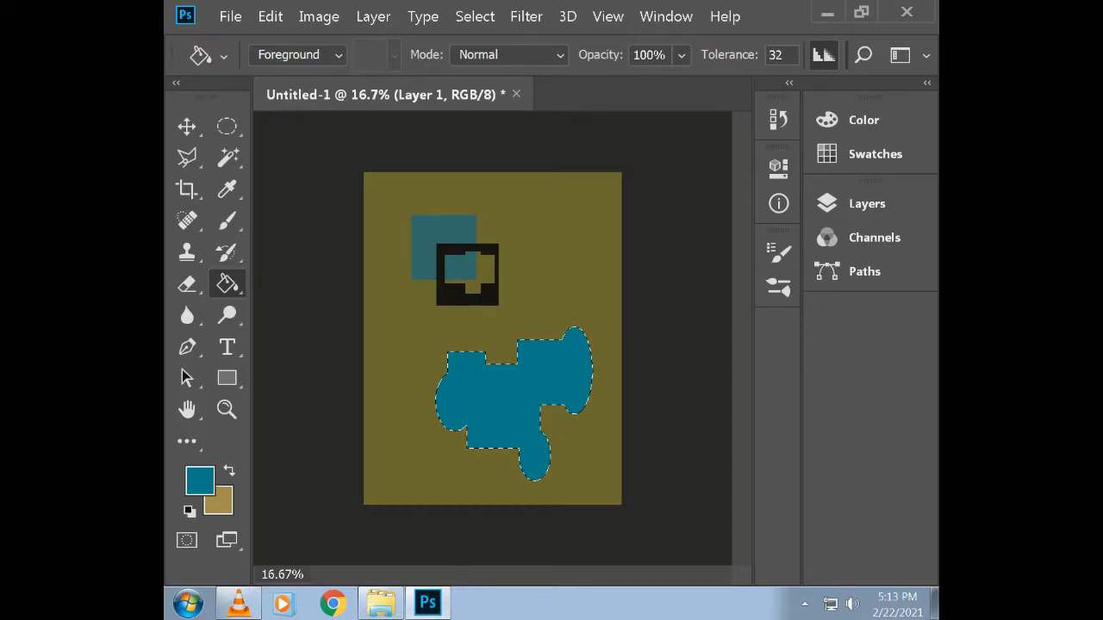
Add a small circular area to the selection, below the colored squares near the canvas's left edge, with the Elliptical Marquee Tool
{"action": "left_click_drag", "start_coordinate": [227, 127], "coordinate": [227, 127]}
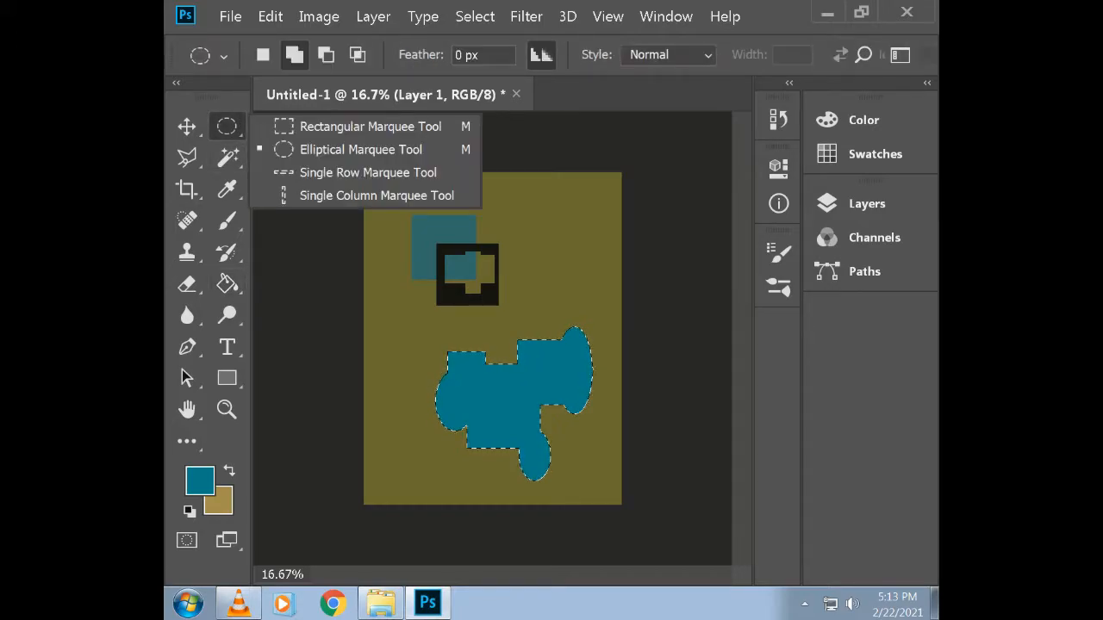
{"action": "left_click", "coordinate": [361, 150]}
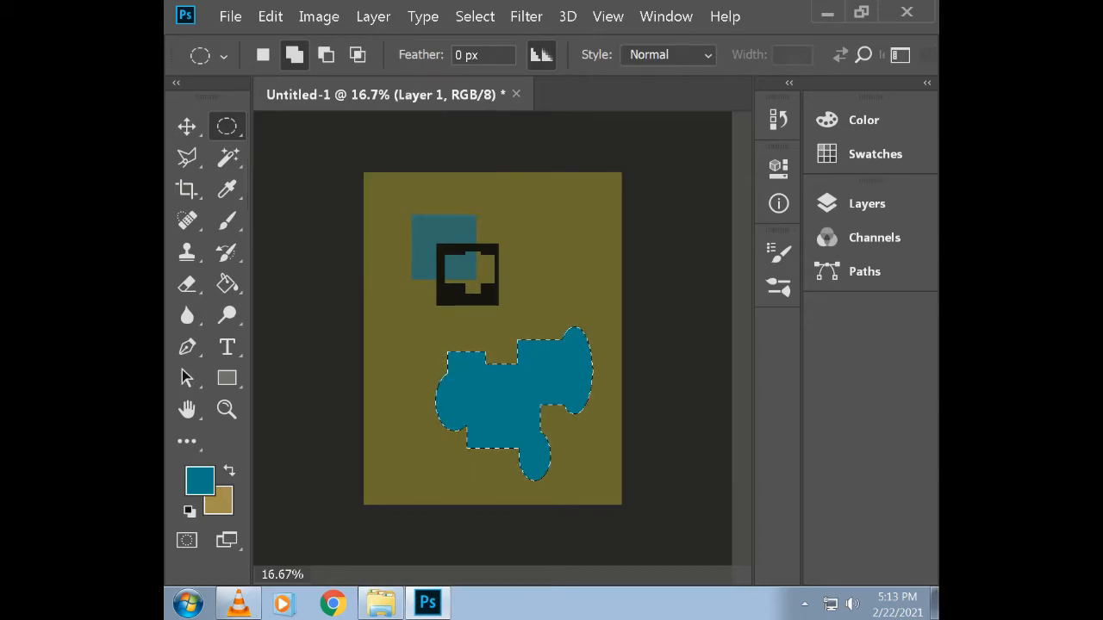
{"action": "left_click_drag", "start_coordinate": [396, 306], "coordinate": [438, 347]}
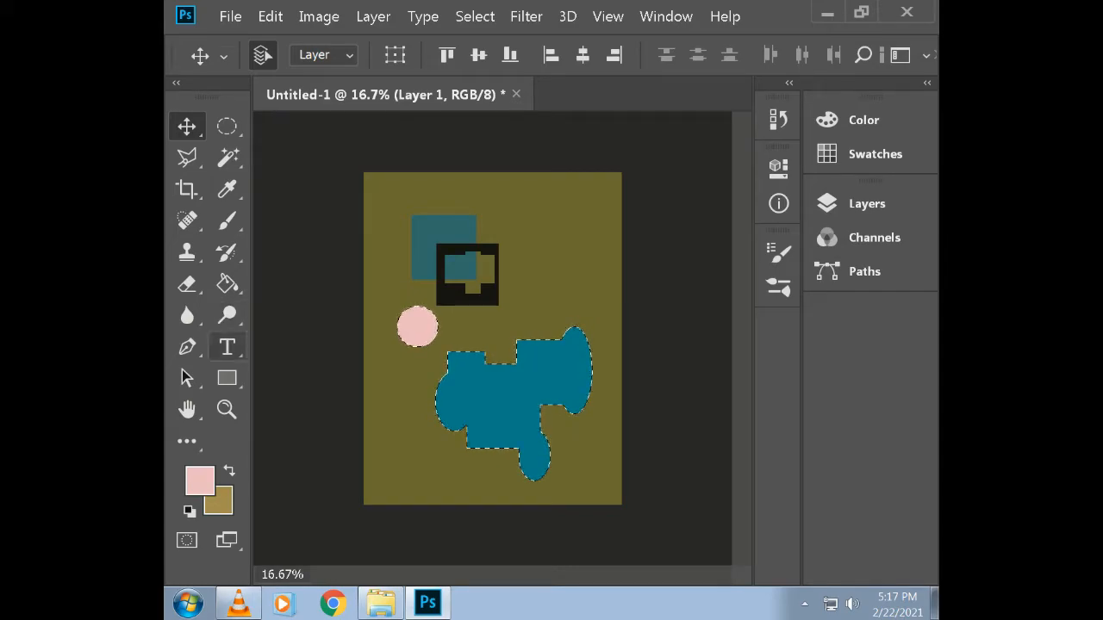
Add the horizontal text "Graphics Designing" at 36 pt to the right of the near-black frame
{"action": "left_click", "coordinate": [226, 346]}
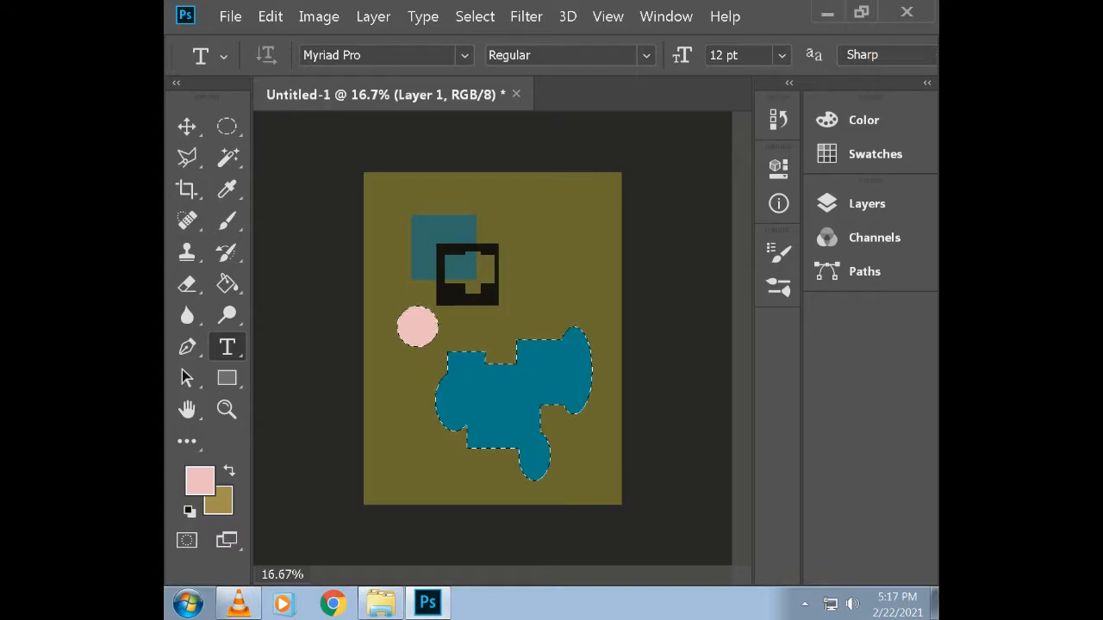
{"action": "left_click", "coordinate": [521, 267]}
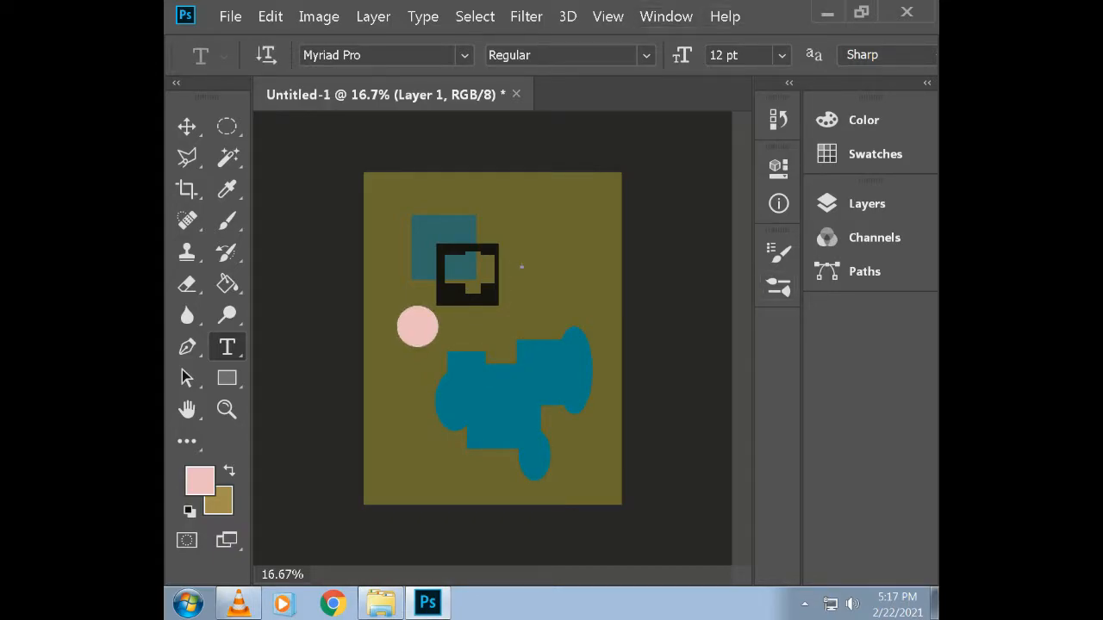
{"action": "left_click", "coordinate": [781, 54]}
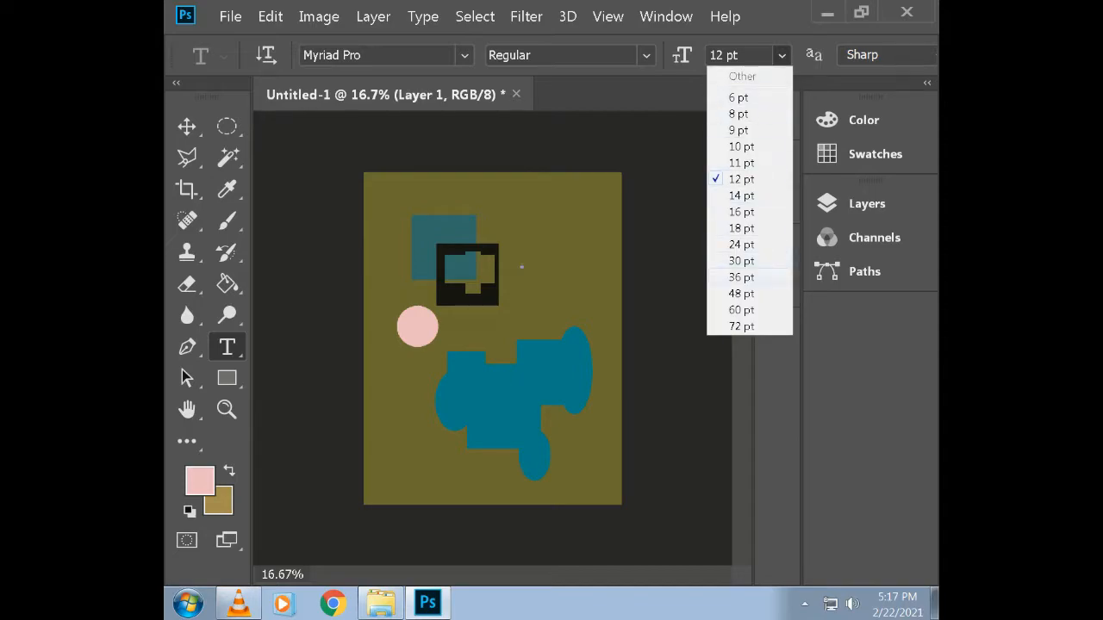
{"action": "left_click", "coordinate": [741, 278]}
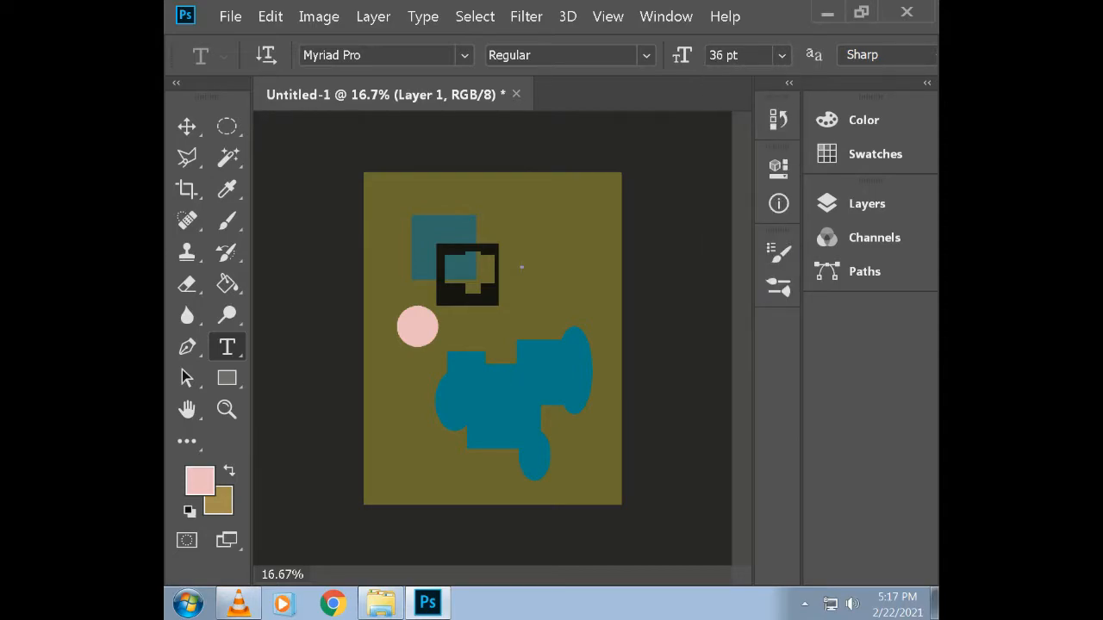
{"action": "type", "text": "G"}
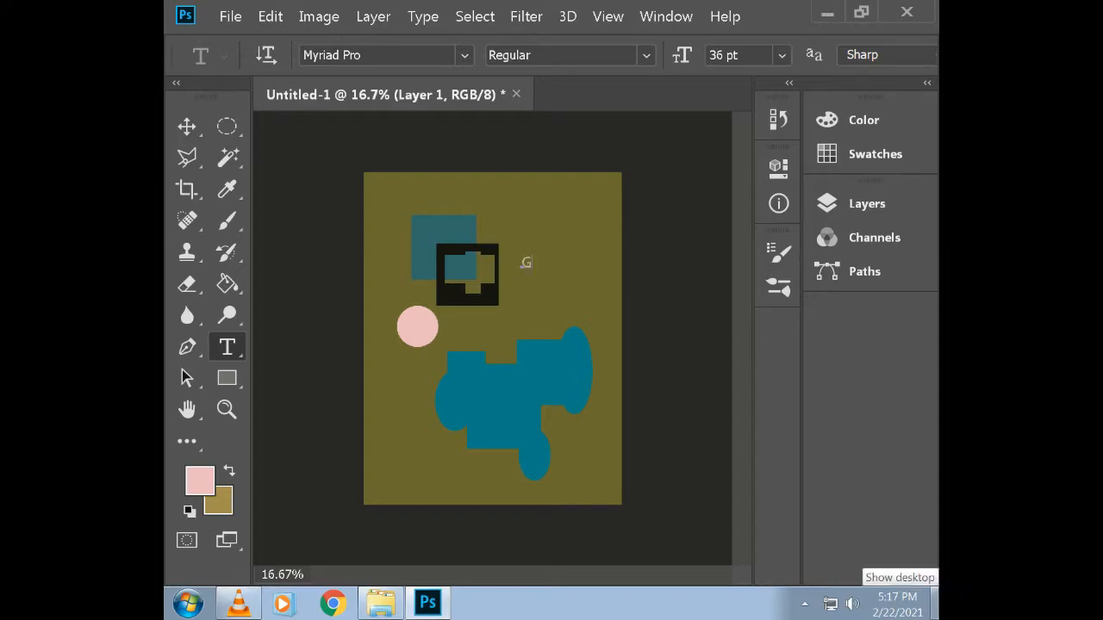
{"action": "type", "text": "raphic"}
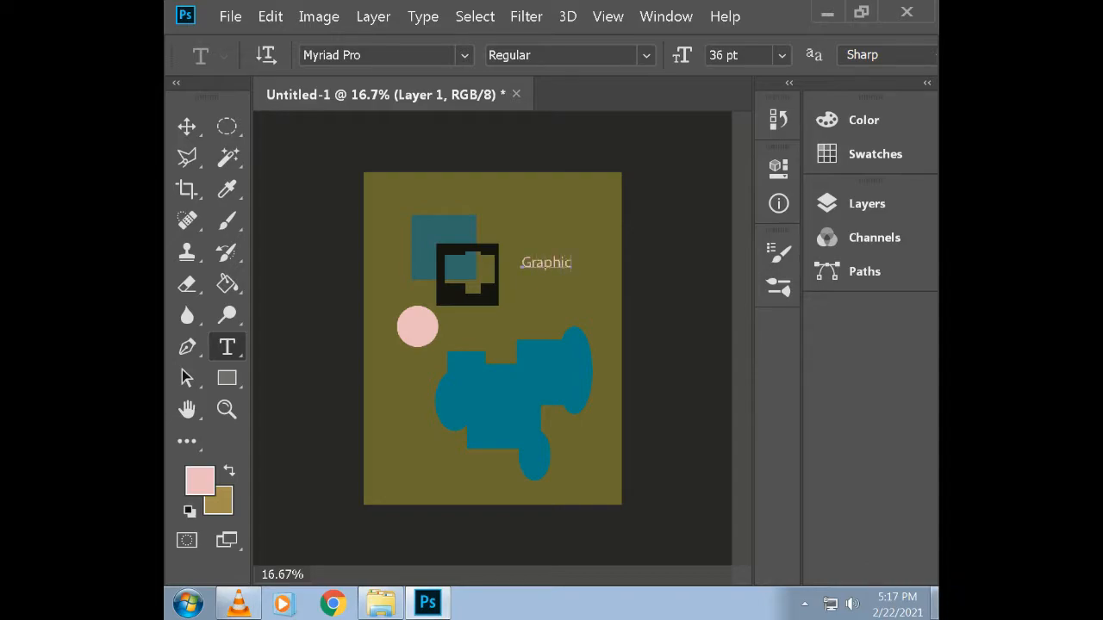
{"action": "type", "text": "s Design"}
Try the Bold style and the Matura MT Script Capitals font on all the text, and settle on Arial Rounded MT Bold
{"action": "key", "text": "ctrl+a"}
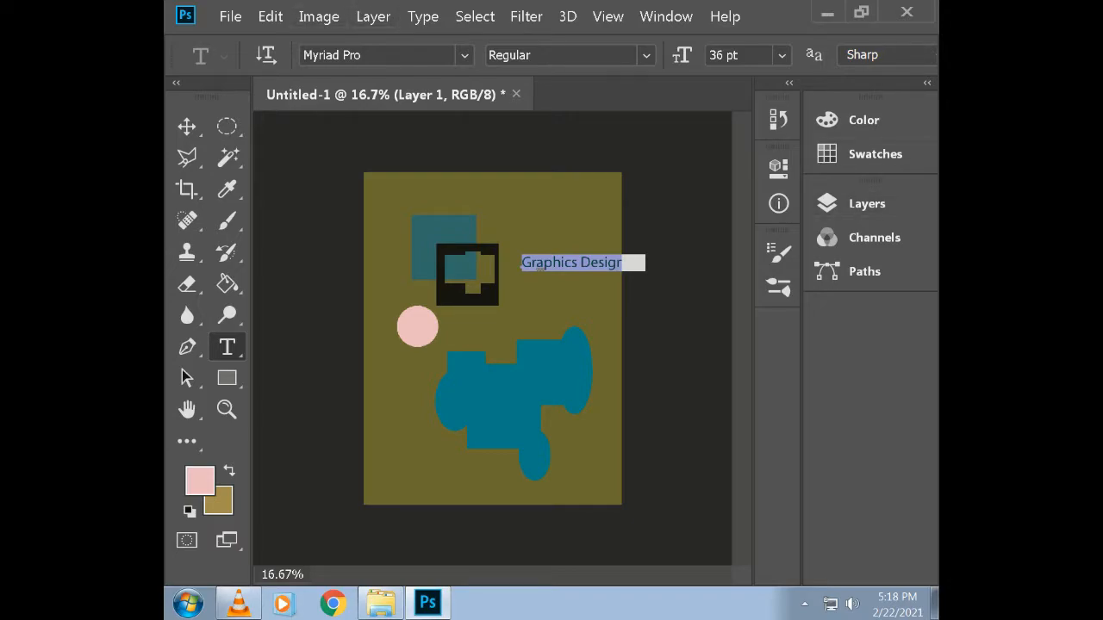
{"action": "left_click", "coordinate": [646, 55]}
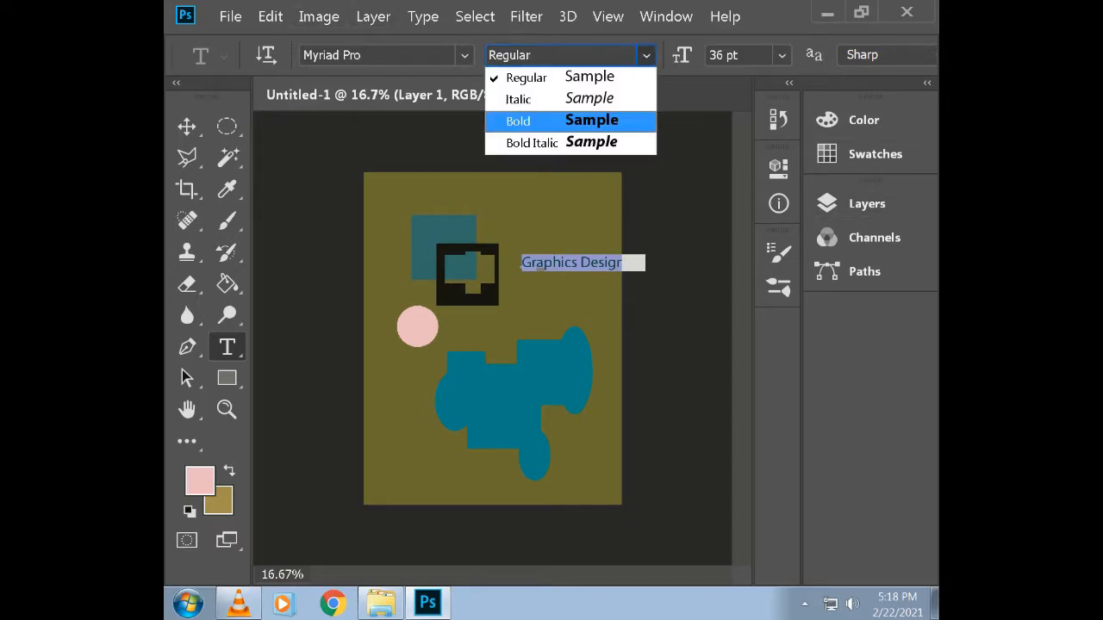
{"action": "left_click", "coordinate": [591, 120]}
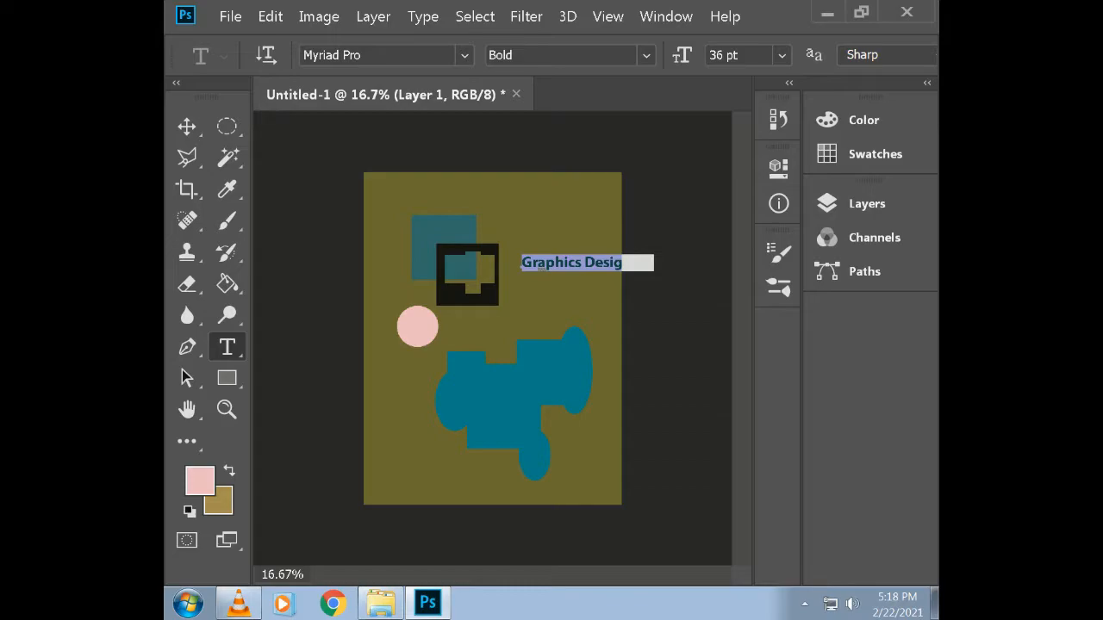
{"action": "left_click", "coordinate": [464, 55]}
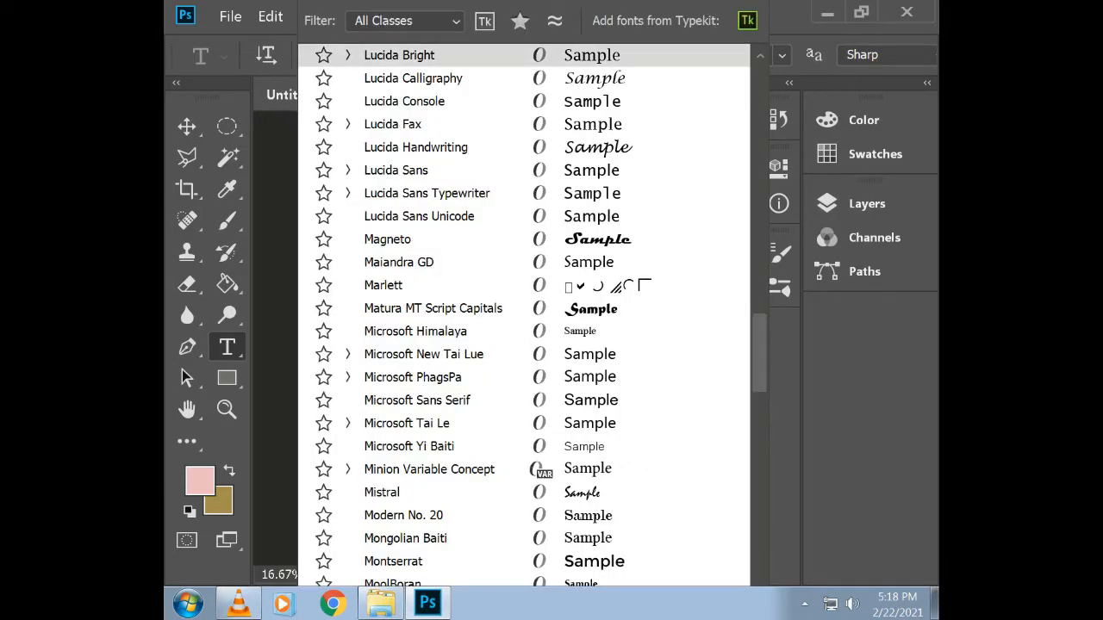
{"action": "left_click", "coordinate": [433, 307]}
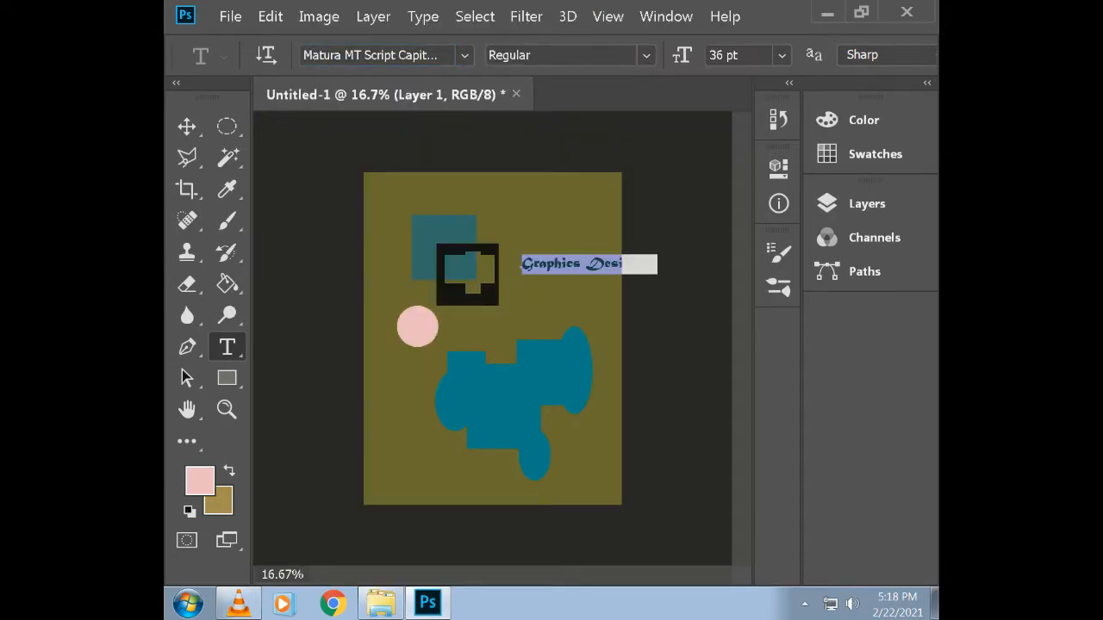
{"action": "left_click", "coordinate": [464, 55]}
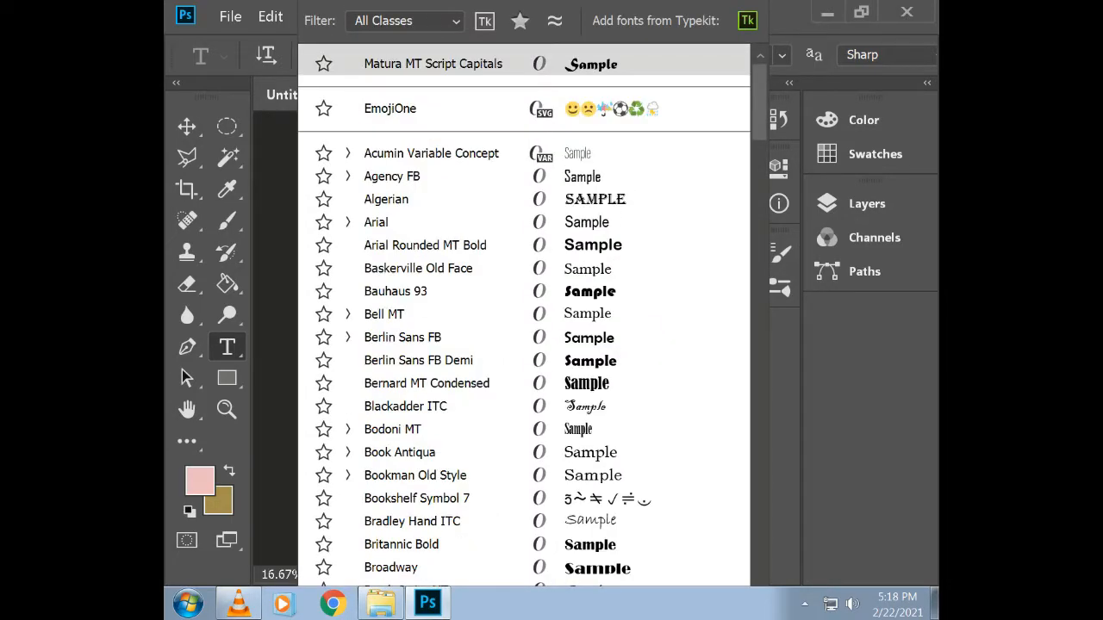
{"action": "left_click", "coordinate": [425, 246]}
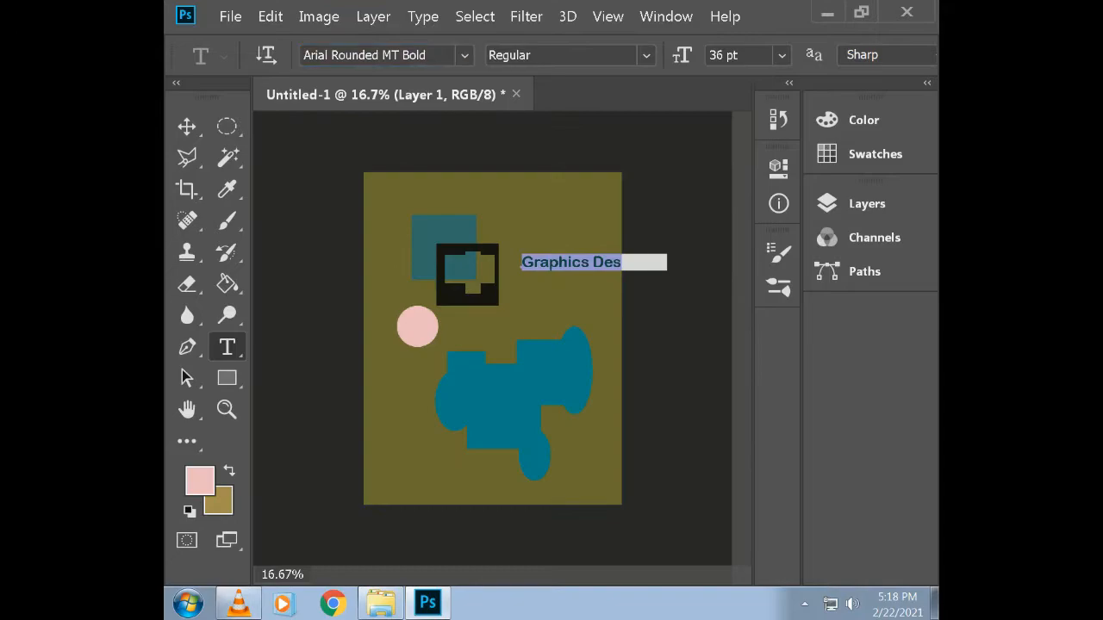
Move the Graphics Designing text above the colored squares, centered near the top of the canvas
{"action": "left_click", "coordinate": [187, 126]}
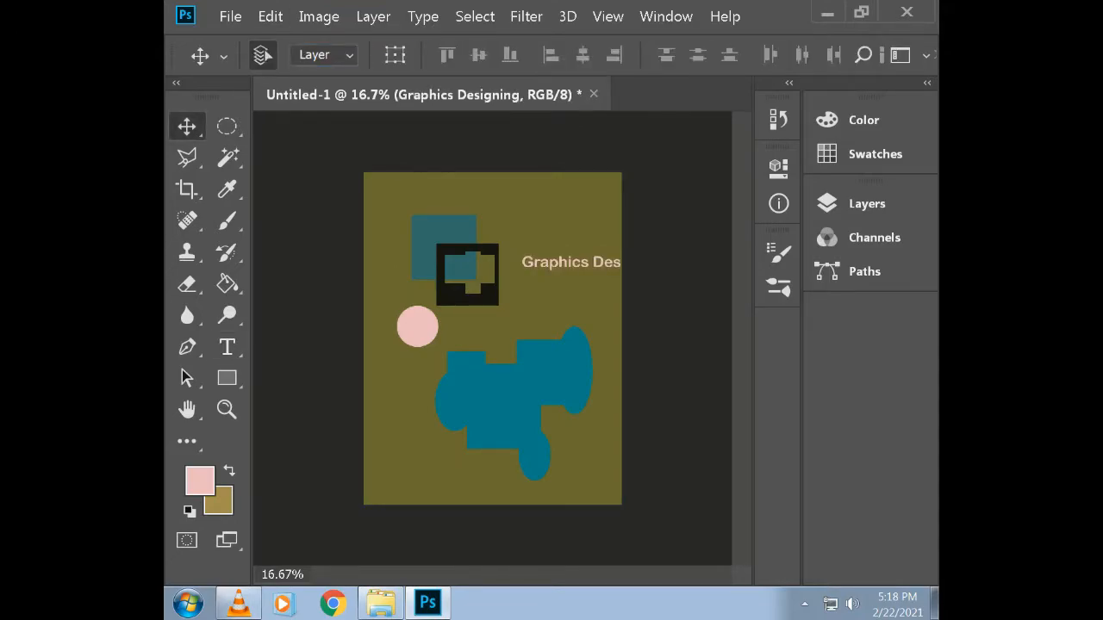
{"action": "left_click_drag", "start_coordinate": [552, 261], "coordinate": [450, 195]}
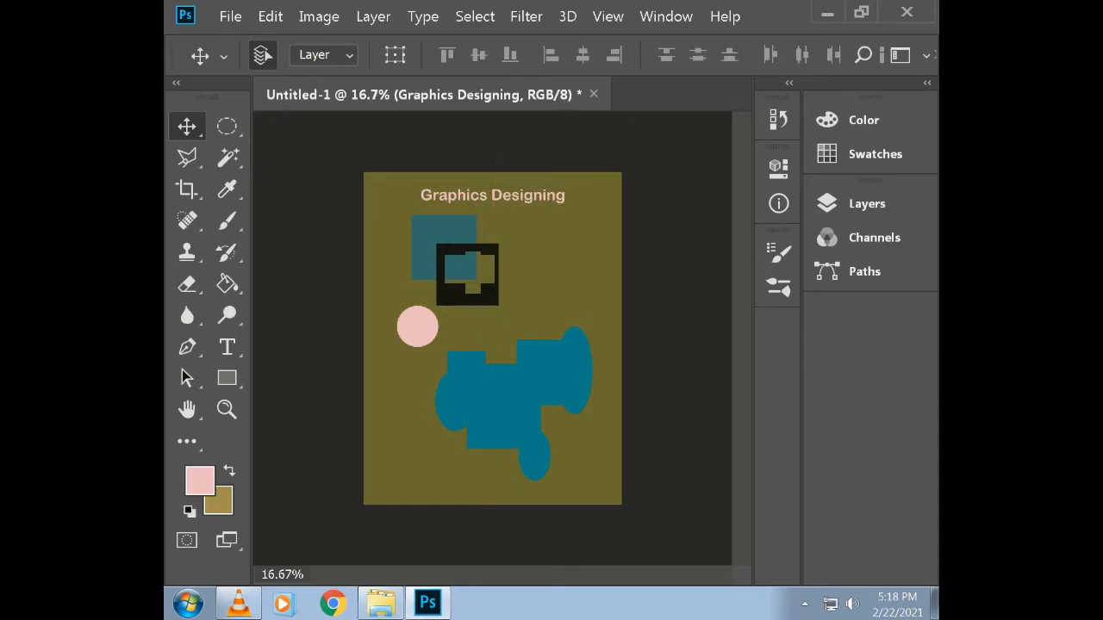
{"action": "left_click_drag", "start_coordinate": [491, 194], "coordinate": [491, 198]}
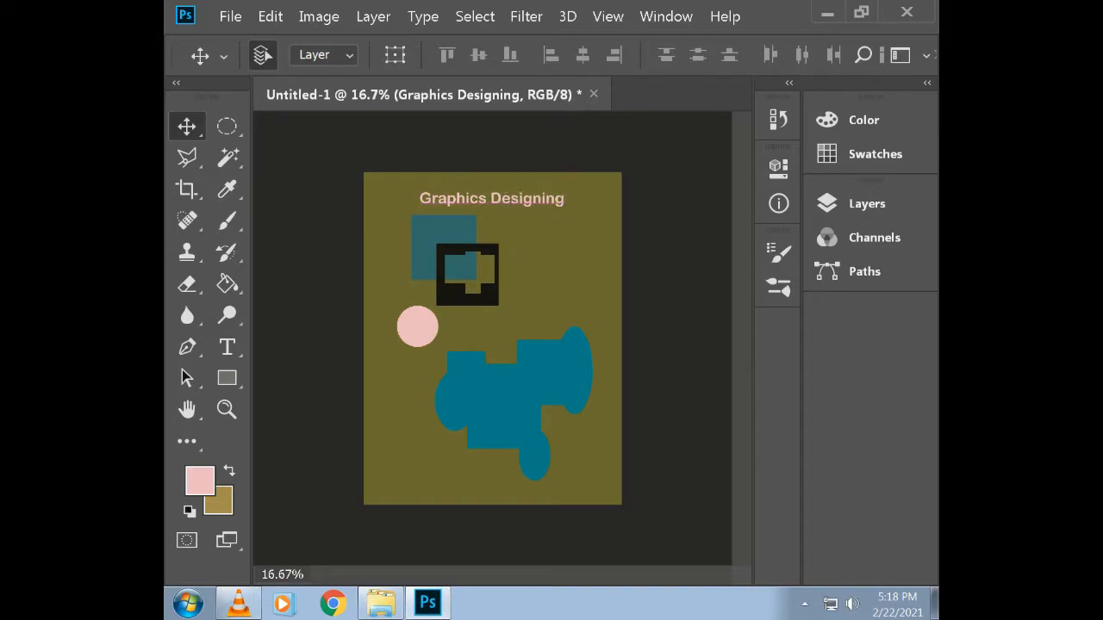
Select the Background layer beneath the title, and nudge the title slightly upward and the Layer 1 shapes slightly down and left
{"action": "right_click", "coordinate": [467, 203]}
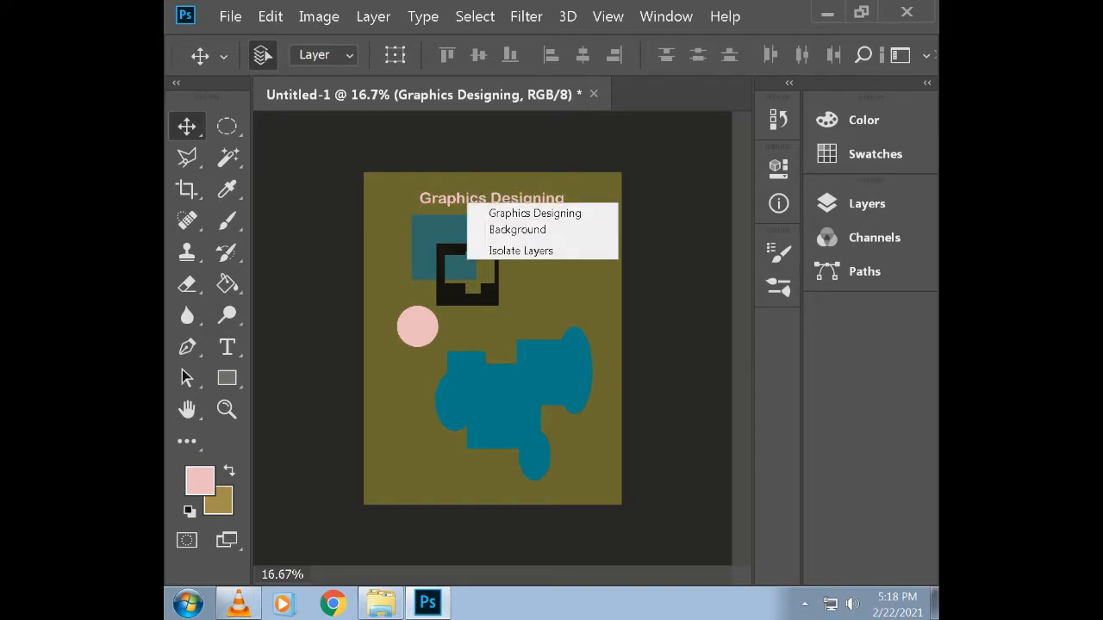
{"action": "left_click", "coordinate": [517, 229]}
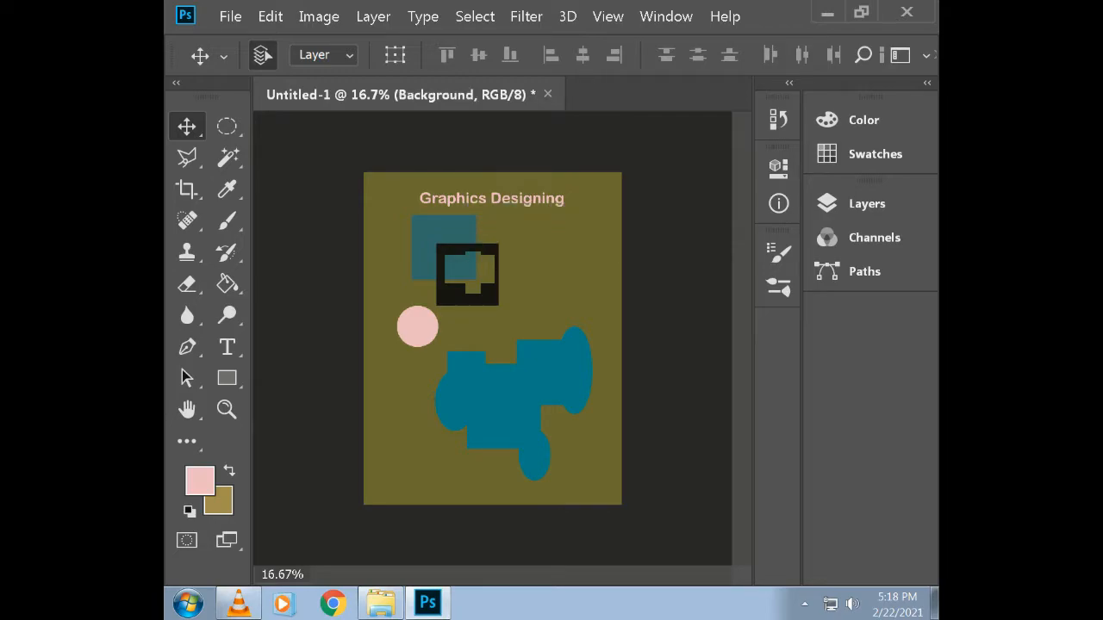
{"action": "left_click_drag", "start_coordinate": [481, 199], "coordinate": [470, 196]}
{"action": "right_click", "coordinate": [464, 198]}
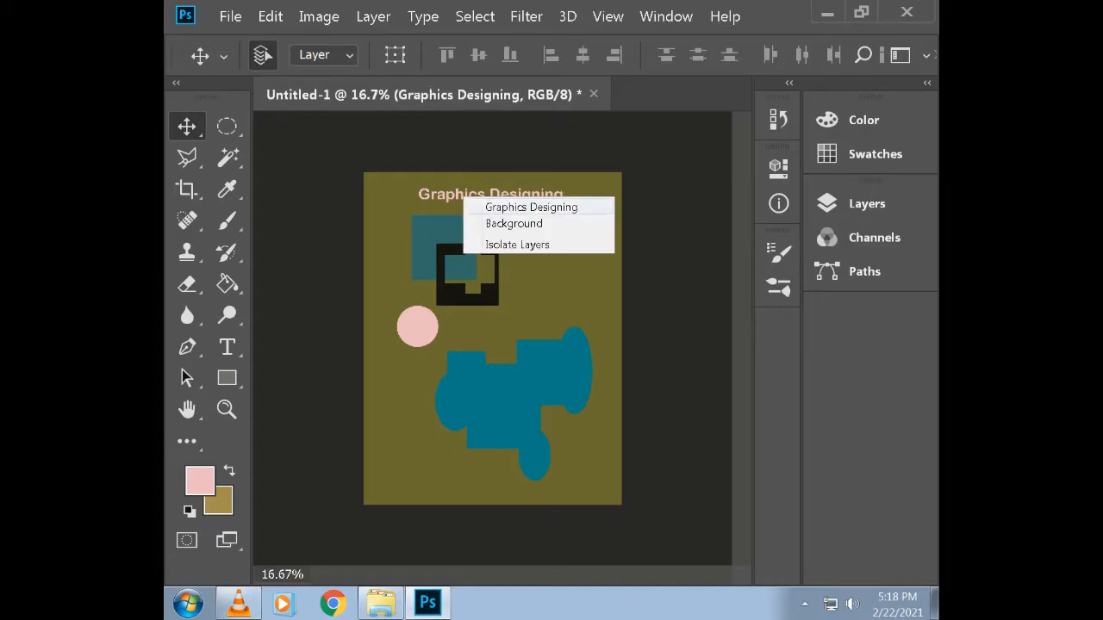
{"action": "key", "text": "Escape"}
{"action": "left_click_drag", "start_coordinate": [493, 195], "coordinate": [497, 191]}
{"action": "mouse_move", "coordinate": [424, 256]}
{"action": "left_mouse_down"}
{"action": "mouse_move", "coordinate": [423, 246]}
{"action": "mouse_move", "coordinate": [422, 259]}
{"action": "left_mouse_up"}
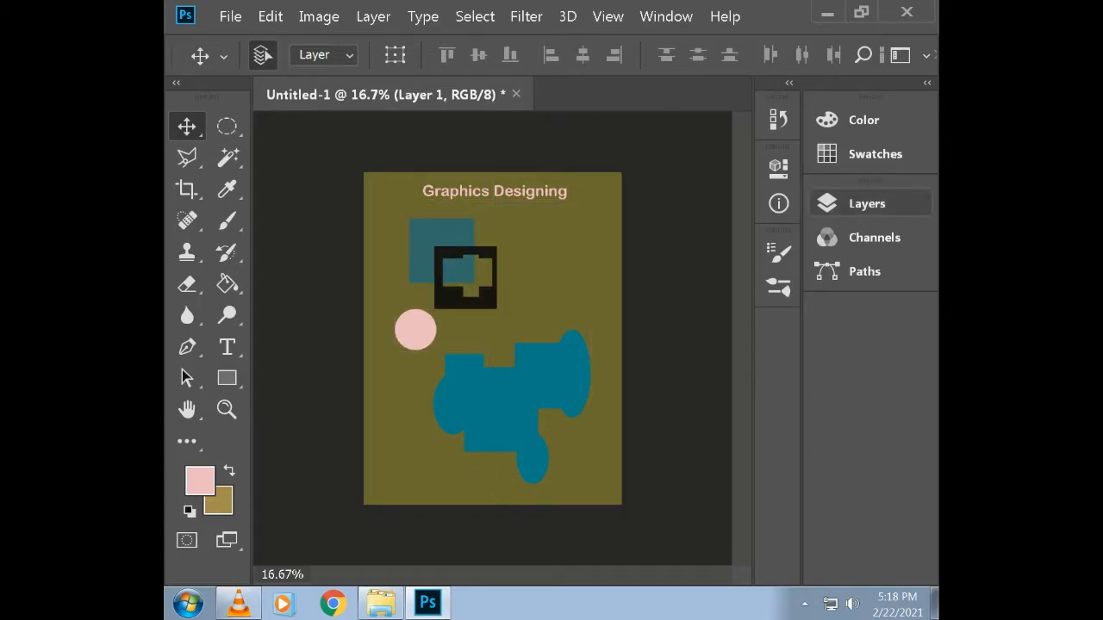
Reorder the layers so the Graphics Designing text layer sits below Layer 1
{"action": "left_click", "coordinate": [867, 204]}
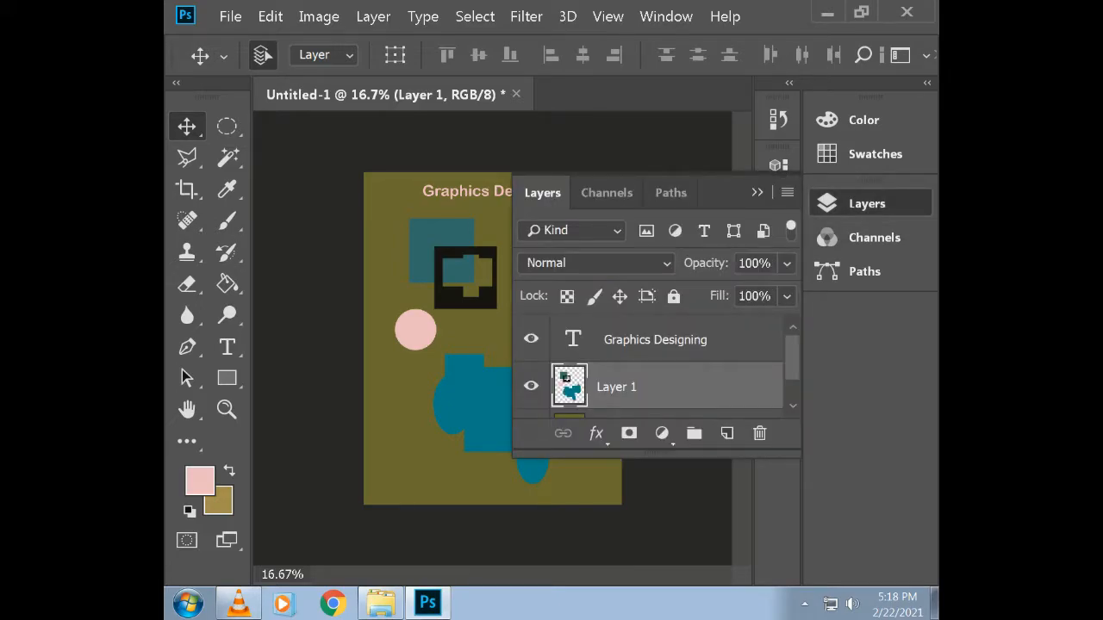
{"action": "left_click", "coordinate": [655, 340]}
{"action": "left_click_drag", "start_coordinate": [655, 339], "coordinate": [681, 401]}
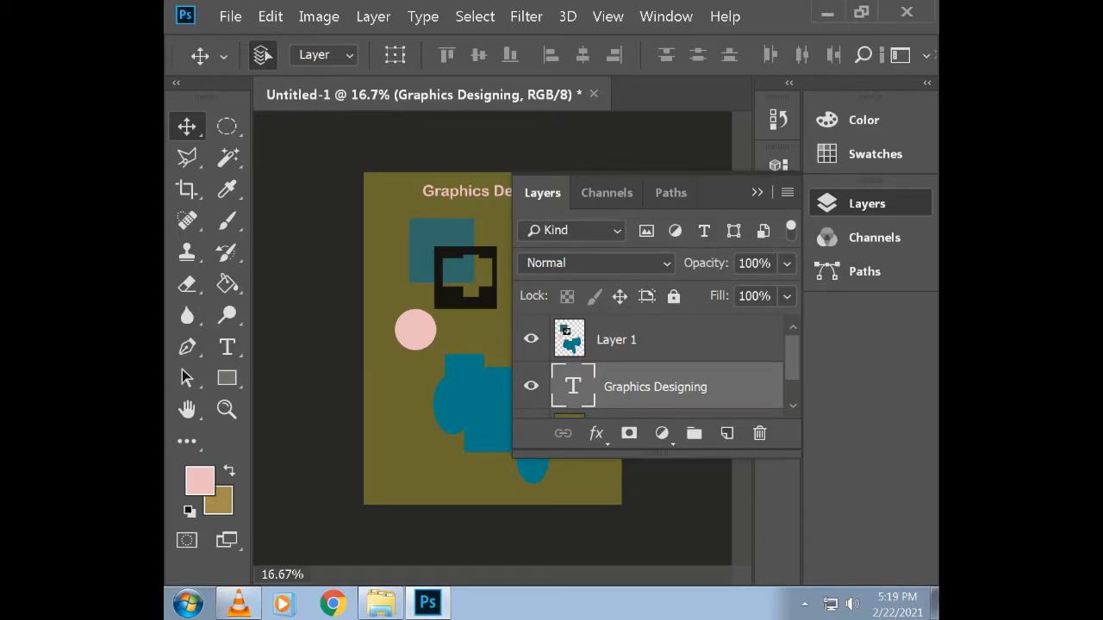
Try to place the Graphics Designing text layer below the Background layer, and collapse the layer list
{"action": "scroll", "coordinate": [656, 366], "scroll_direction": "down", "scroll_amount": 2}
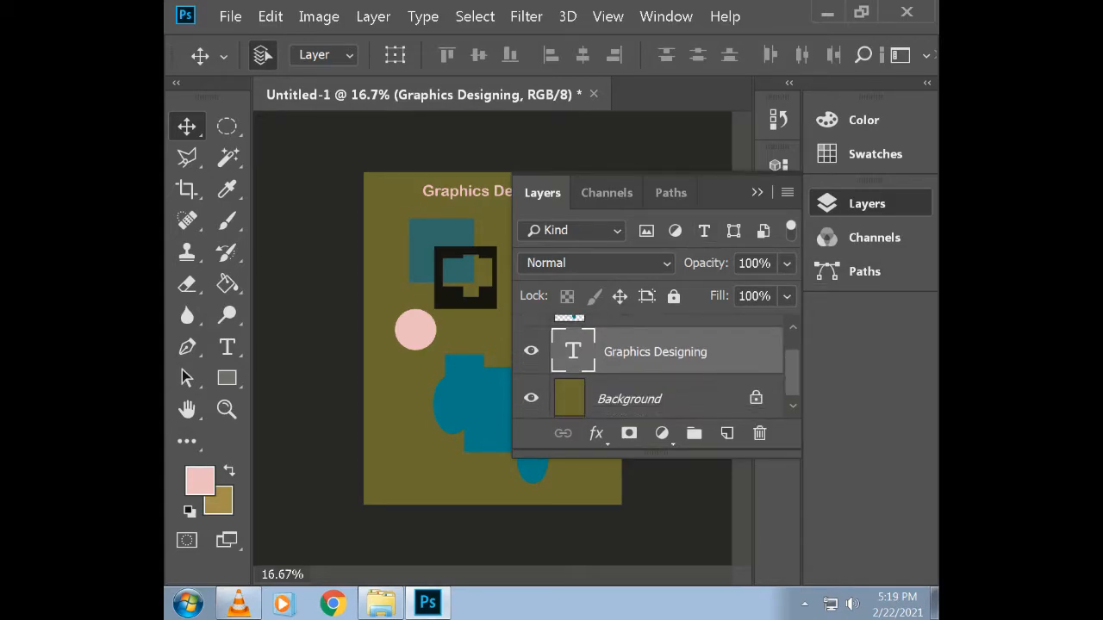
{"action": "left_click_drag", "start_coordinate": [656, 357], "coordinate": [657, 414]}
{"action": "left_click", "coordinate": [757, 192]}
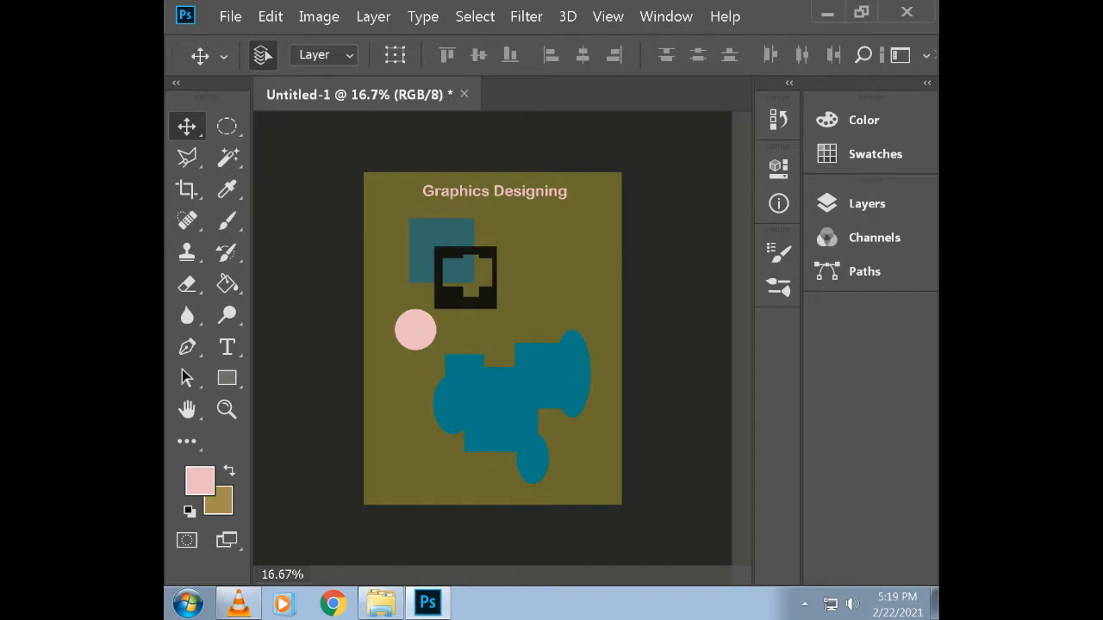
Reopen the layer list and select the Background layer, followed by the Graphics Designing text layer
{"action": "left_click", "coordinate": [862, 203]}
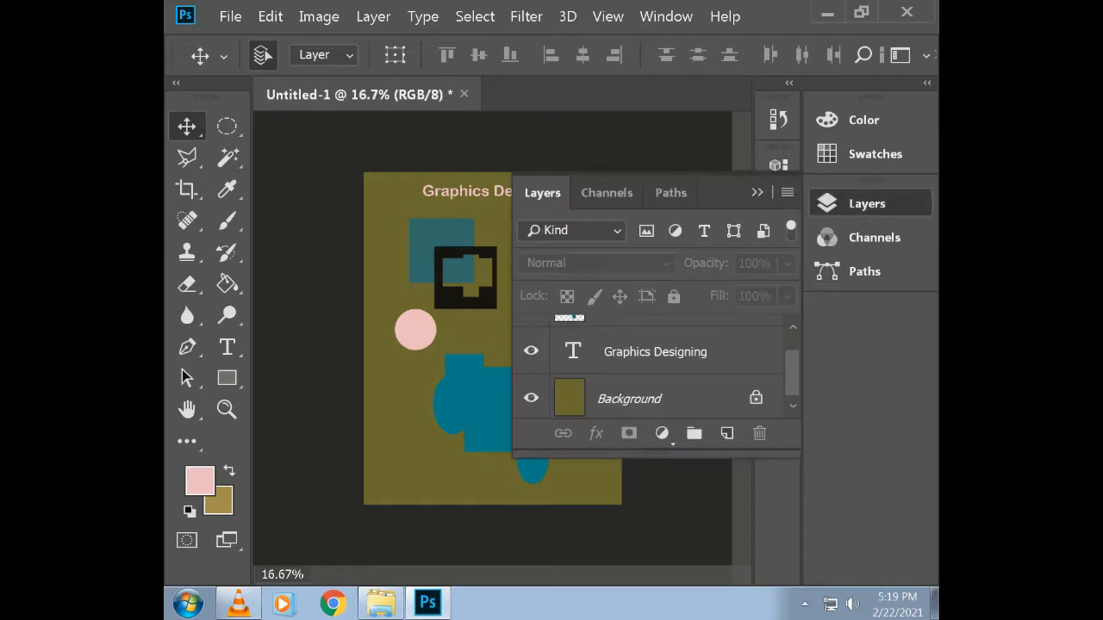
{"action": "left_click", "coordinate": [656, 399]}
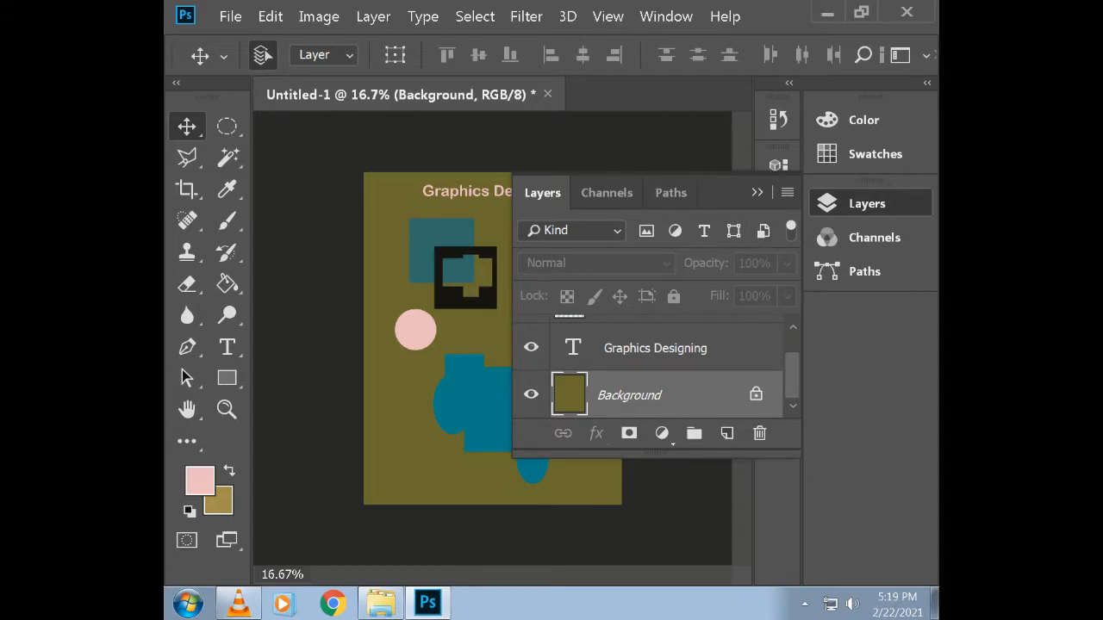
{"action": "scroll", "coordinate": [655, 366], "scroll_direction": "up", "scroll_amount": 1}
{"action": "left_click", "coordinate": [655, 387]}
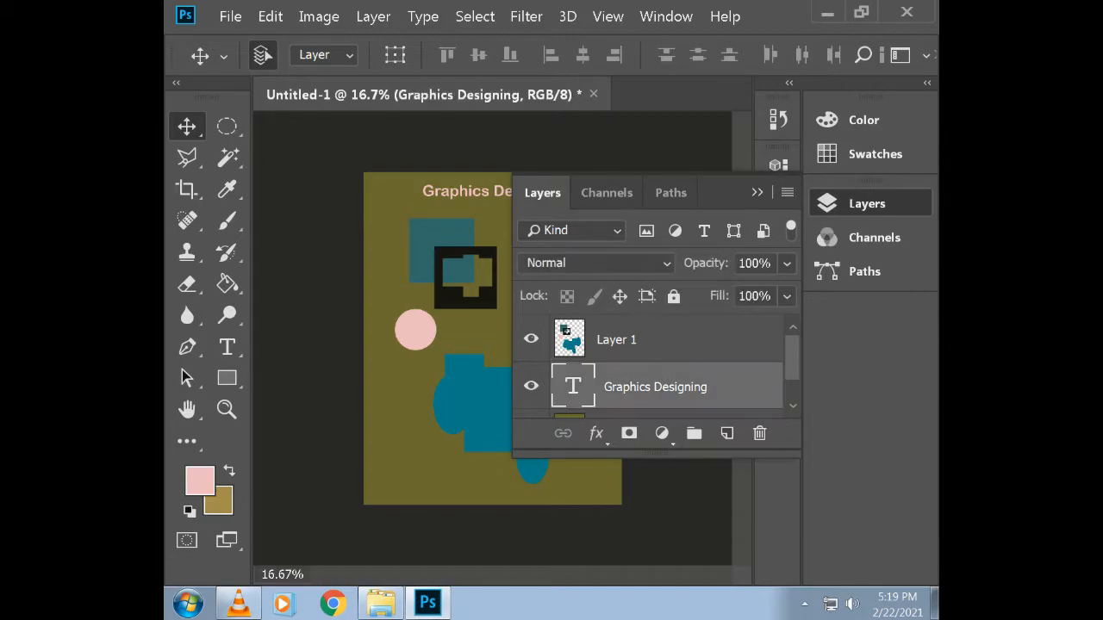
Move the Graphics Designing text layer back above Layer 1, collapse the layer list, and deselect all layers
{"action": "left_click_drag", "start_coordinate": [655, 387], "coordinate": [654, 337]}
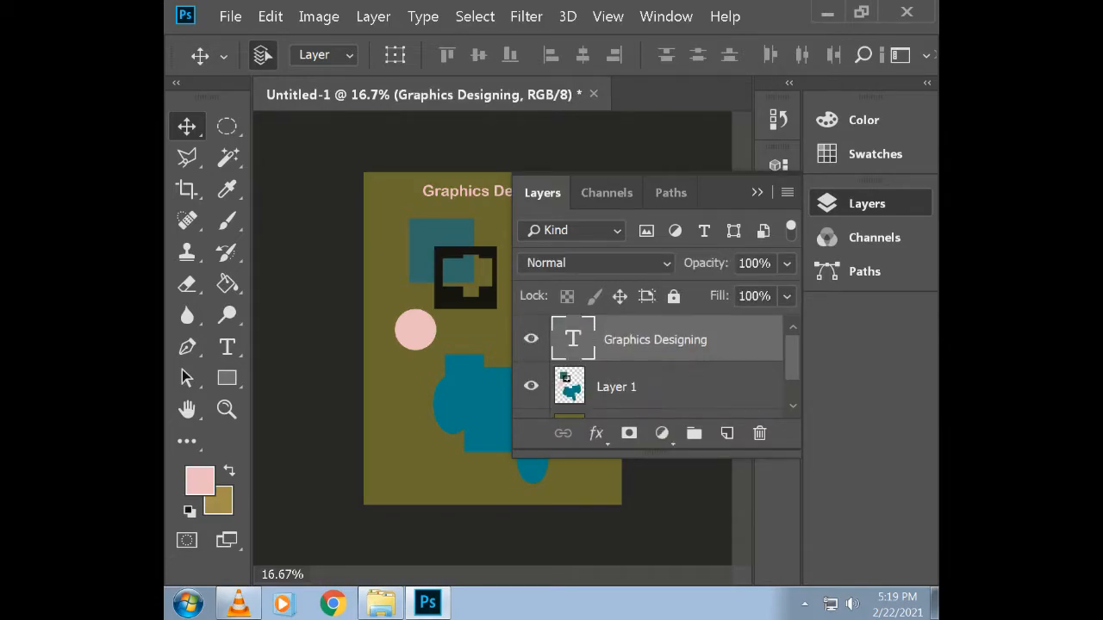
{"action": "left_click", "coordinate": [757, 192]}
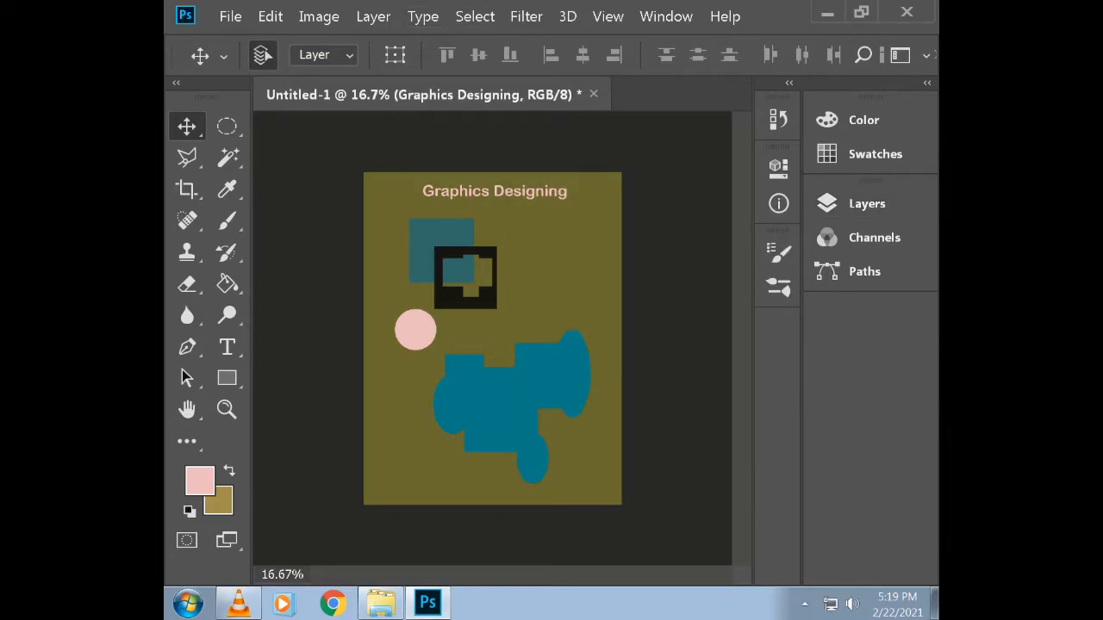
{"action": "left_click", "coordinate": [662, 250]}
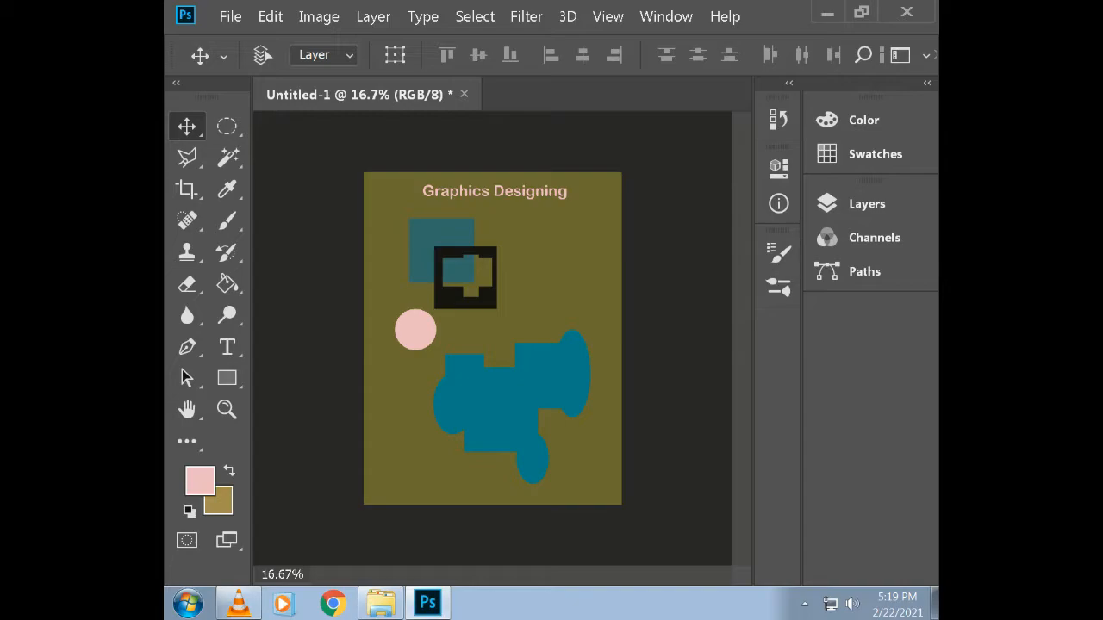
Undo the title, layer and shape edits step by step until only the plain olive canvas remains
{"action": "key", "text": "ctrl+alt+z"}
{"action": "key", "text": "ctrl+alt+z"}
{"action": "key", "text": "ctrl+alt+z"}
{"action": "key", "text": "ctrl+alt+z"}
{"action": "key", "text": "ctrl+alt+z"}
{"action": "key", "text": "ctrl+alt+z"}
{"action": "key", "text": "ctrl+alt+z"}
{"action": "key", "text": "ctrl+alt+z"}
{"action": "key", "text": "ctrl+alt+z"}
{"action": "key", "text": "ctrl+alt+z"}
{"action": "key", "text": "ctrl+alt+z"}
{"action": "key", "text": "ctrl+alt+z"}
{"action": "key", "text": "ctrl+alt+z"}
{"action": "key", "text": "ctrl+alt+z"}
{"action": "key", "text": "ctrl+alt+z"}
{"action": "key", "text": "ctrl+alt+z"}
{"action": "key", "text": "ctrl+alt+z"}
{"action": "key", "text": "ctrl+alt+z"}
{"action": "key", "text": "ctrl+alt+z"}
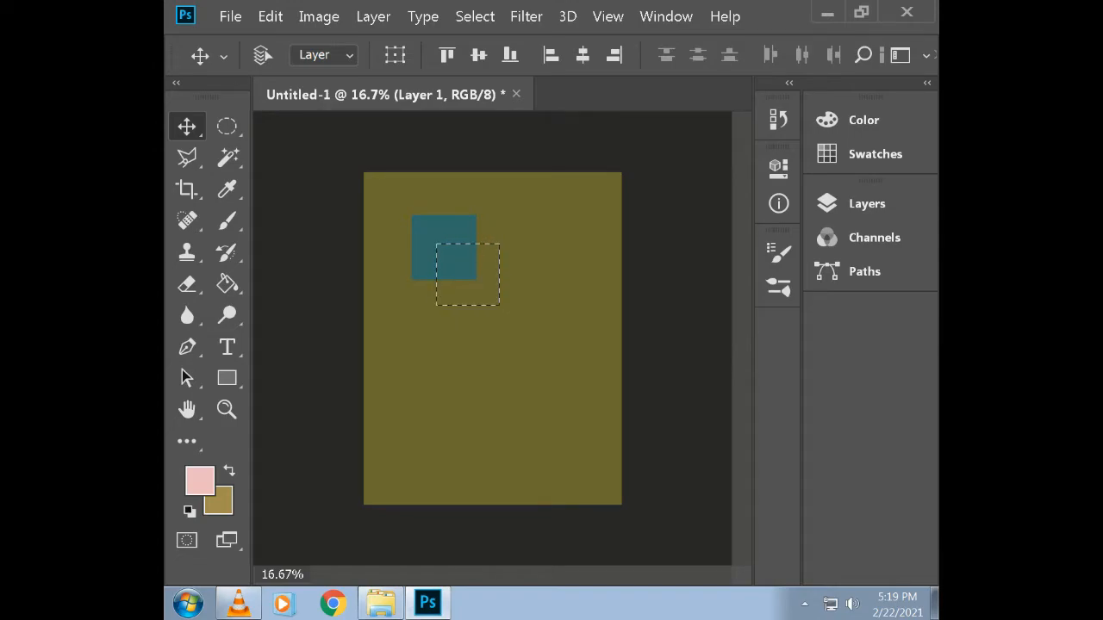
{"action": "key", "text": "ctrl+alt+z"}
{"action": "key", "text": "ctrl+alt+z"}
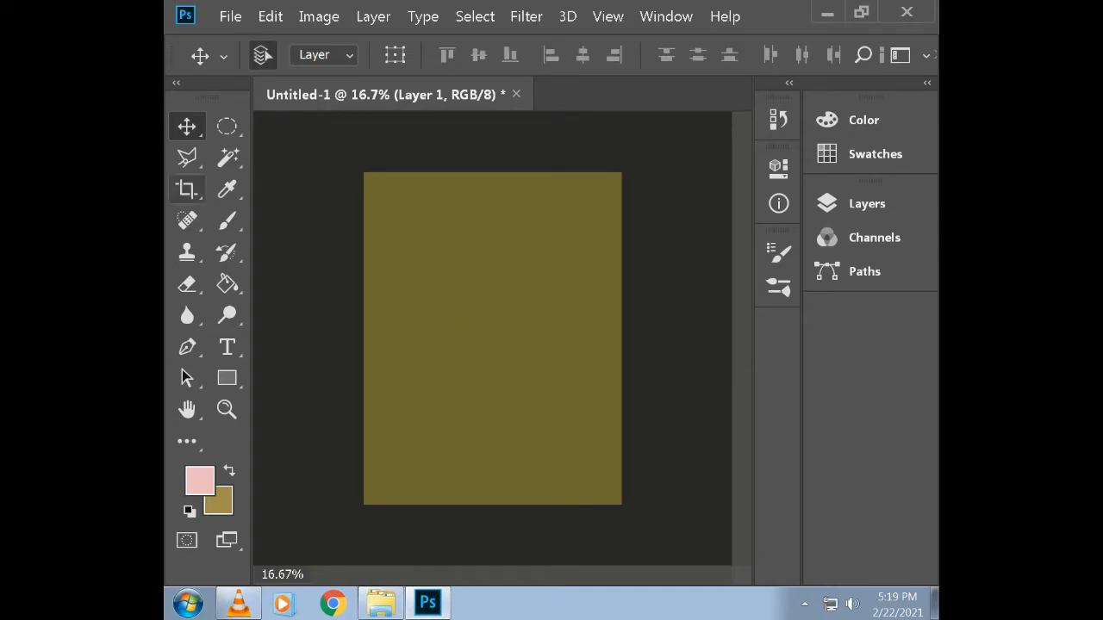
Make a Single Row Marquee selection across the upper part of the canvas
{"action": "left_click", "coordinate": [226, 127]}
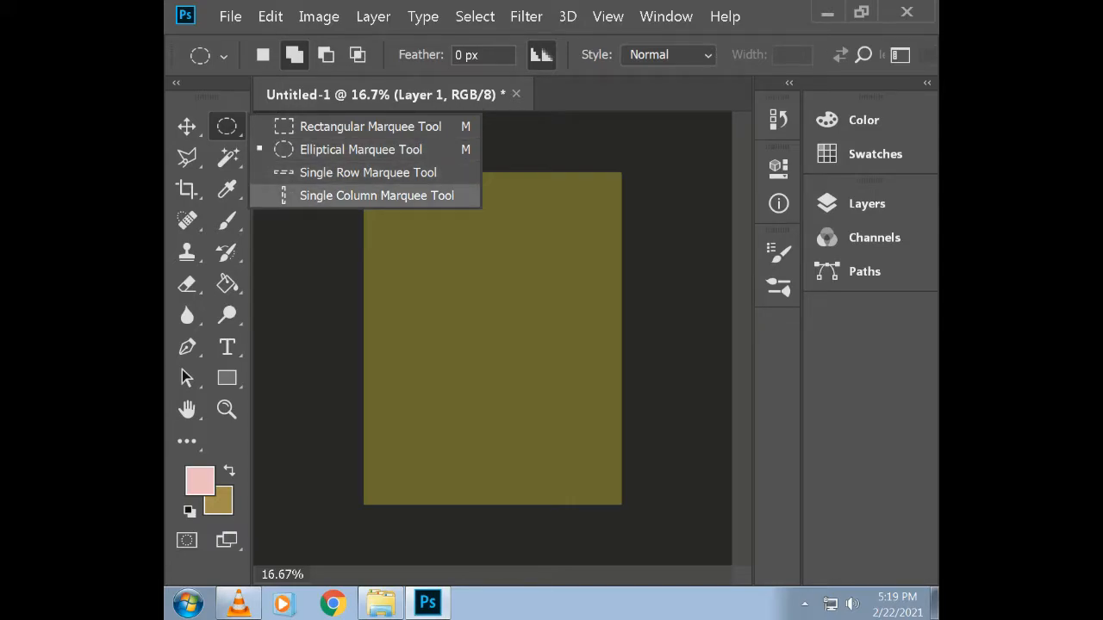
{"action": "left_click", "coordinate": [368, 172]}
{"action": "left_click_drag", "start_coordinate": [407, 233], "coordinate": [489, 245]}
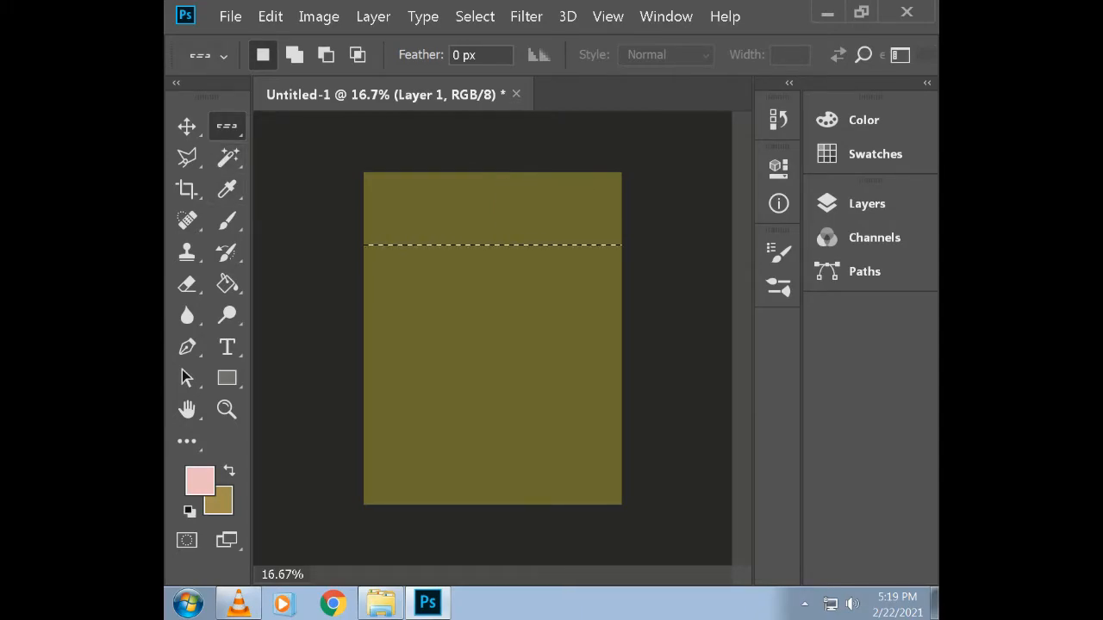
Replace the row selection with Single Column Marquee selections on the canvas, and deselect
{"action": "right_click", "coordinate": [227, 127]}
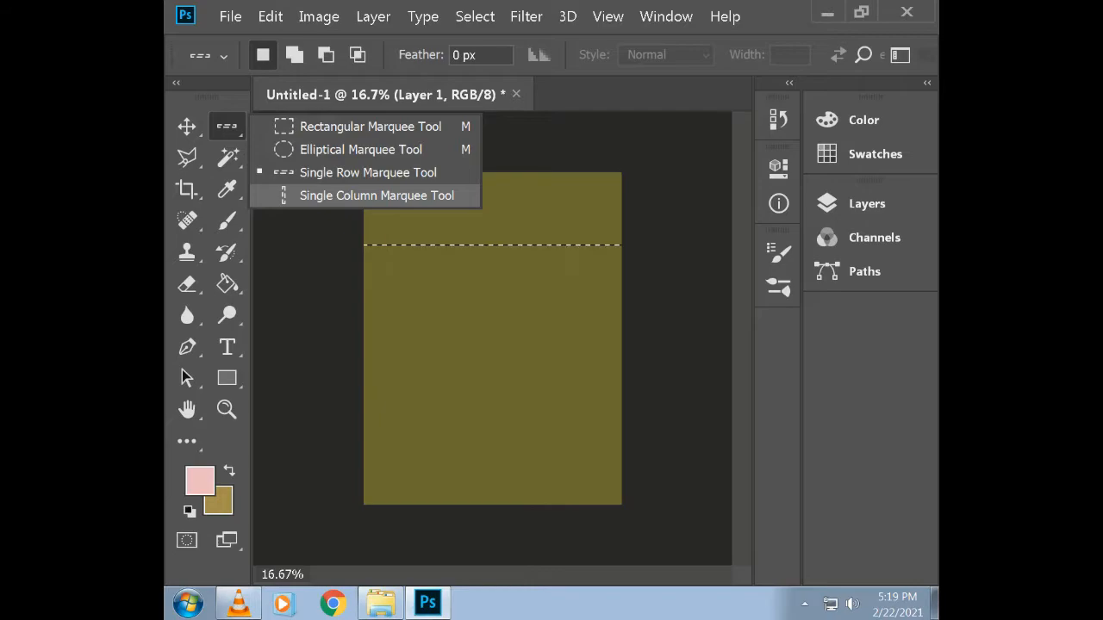
{"action": "left_click", "coordinate": [377, 195]}
{"action": "key", "text": "ctrl+d"}
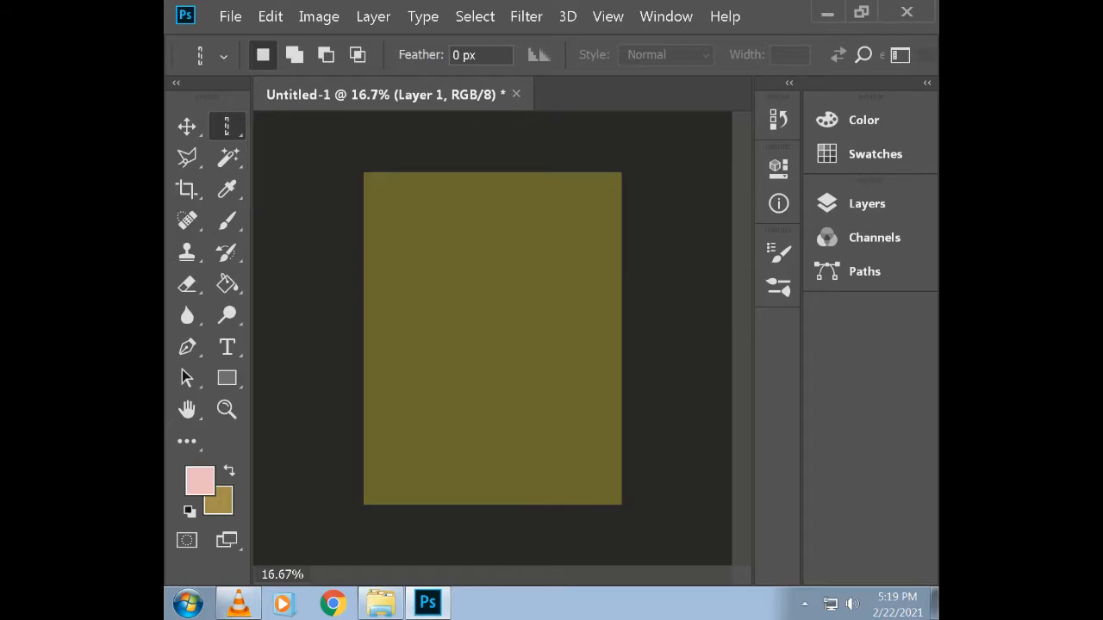
{"action": "left_click_drag", "start_coordinate": [479, 203], "coordinate": [497, 356]}
{"action": "left_click", "coordinate": [450, 246]}
{"action": "key", "text": "ctrl+d"}
Activate the Magic Wand tool and open image 3 from the images of man folder
{"action": "left_click", "coordinate": [229, 156]}
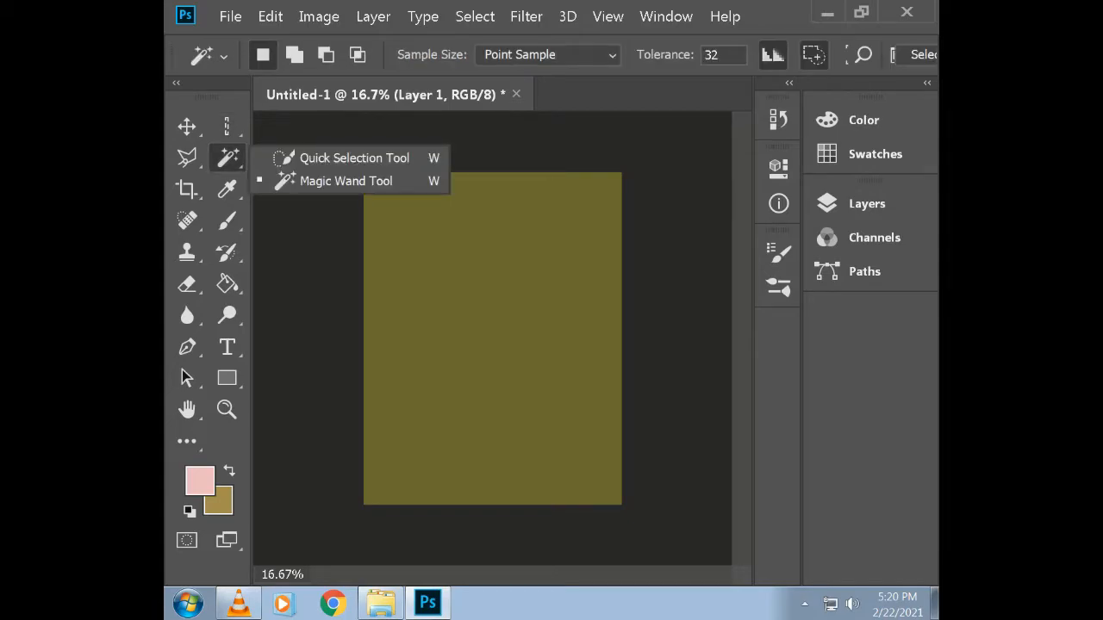
{"action": "left_click", "coordinate": [344, 181]}
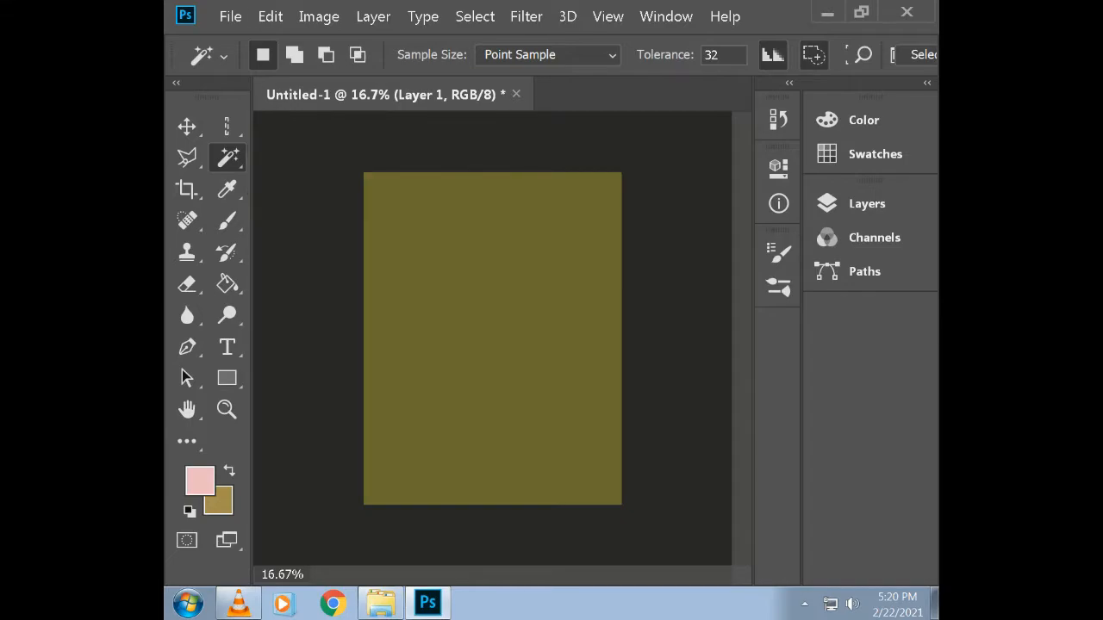
{"action": "left_click", "coordinate": [230, 16]}
{"action": "left_click", "coordinate": [245, 54]}
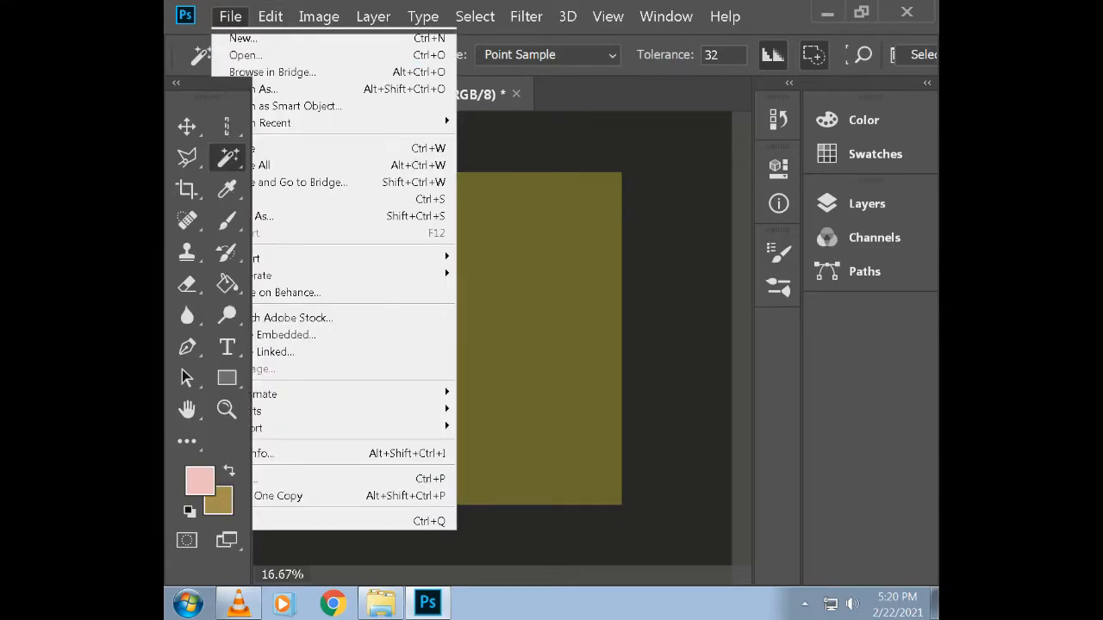
{"action": "left_click", "coordinate": [400, 241]}
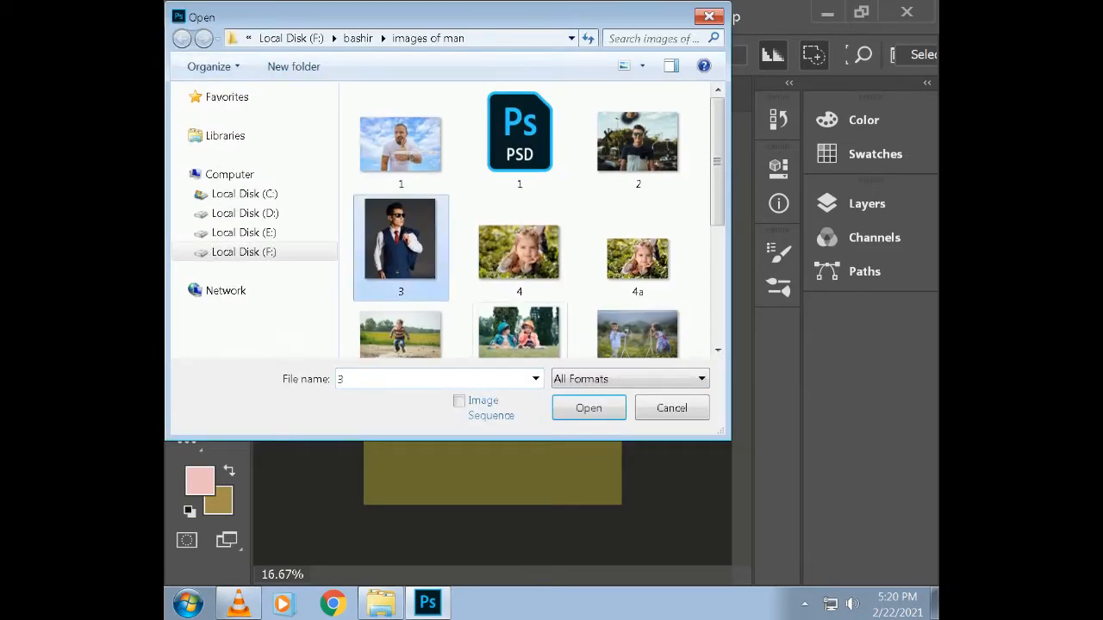
{"action": "left_click", "coordinate": [588, 409]}
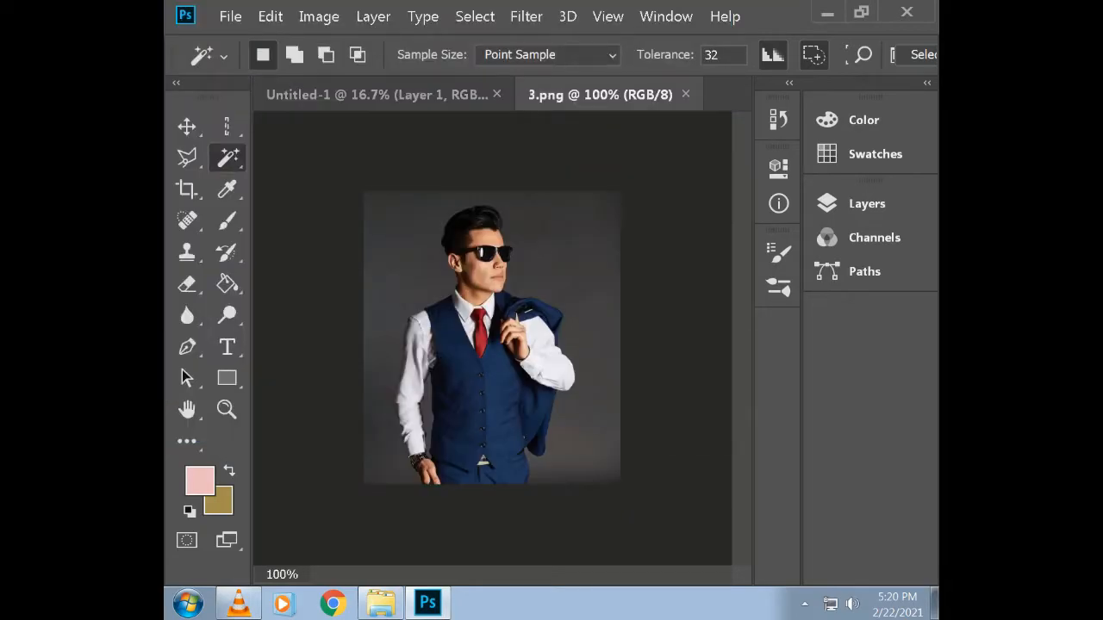
{"action": "left_click", "coordinate": [383, 95]}
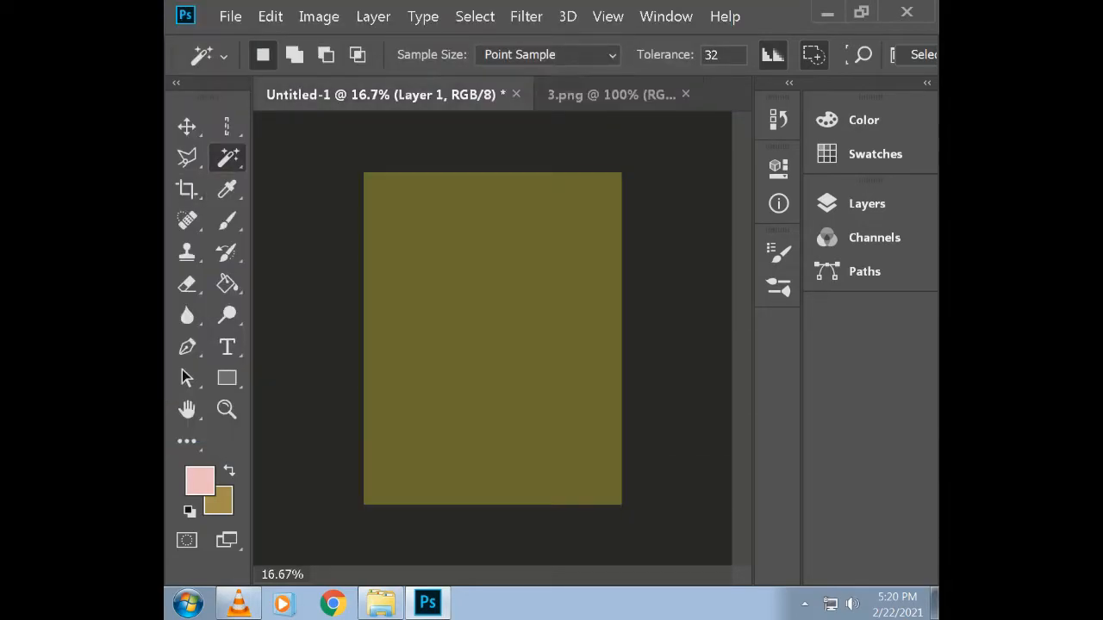
{"action": "left_click", "coordinate": [565, 95]}
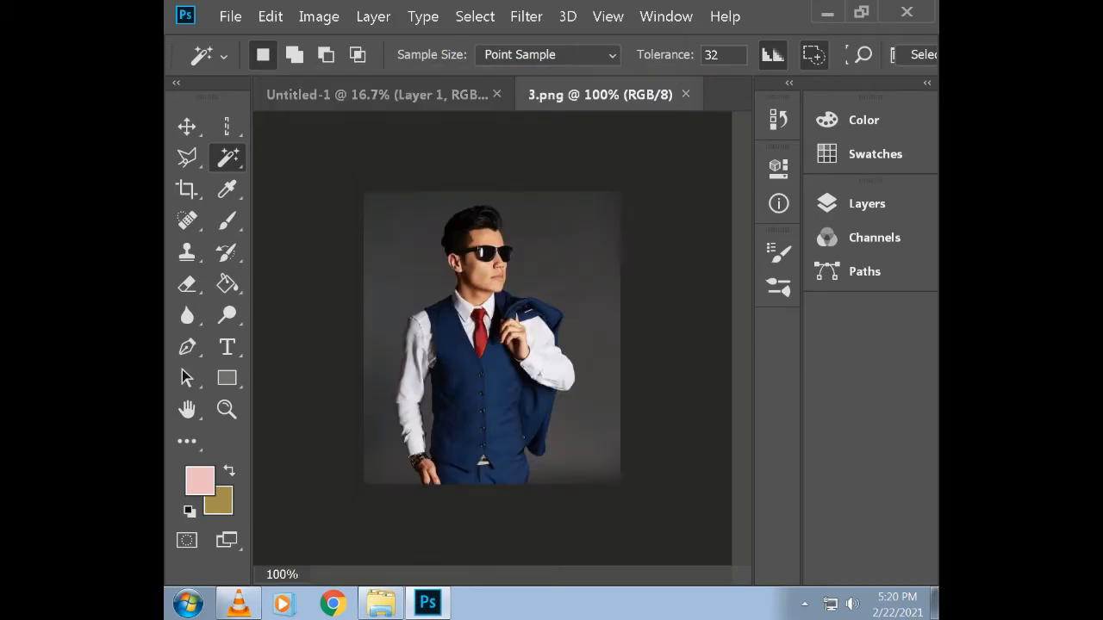
Try the Quick Selection tool on the man from his hair down to his sleeve, and deselect
{"action": "right_click", "coordinate": [228, 157]}
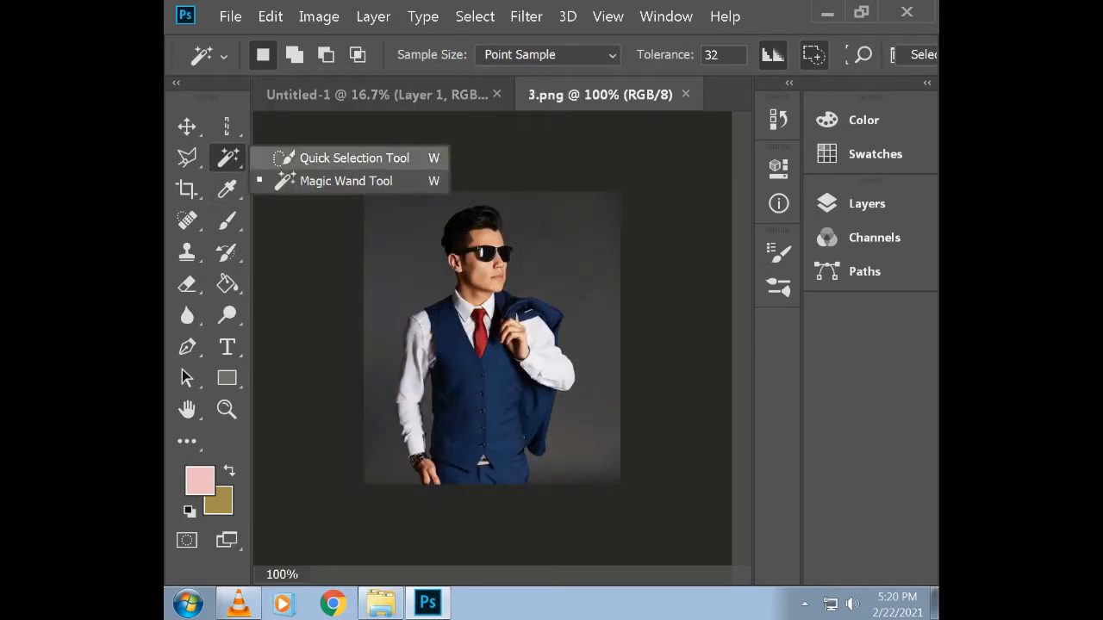
{"action": "left_click", "coordinate": [327, 155]}
{"action": "mouse_move", "coordinate": [468, 224]}
{"action": "left_mouse_down"}
{"action": "mouse_move", "coordinate": [493, 234]}
{"action": "mouse_move", "coordinate": [513, 269]}
{"action": "mouse_move", "coordinate": [536, 400]}
{"action": "mouse_move", "coordinate": [509, 435]}
{"action": "mouse_move", "coordinate": [457, 463]}
{"action": "mouse_move", "coordinate": [412, 426]}
{"action": "mouse_move", "coordinate": [420, 342]}
{"action": "left_mouse_up"}
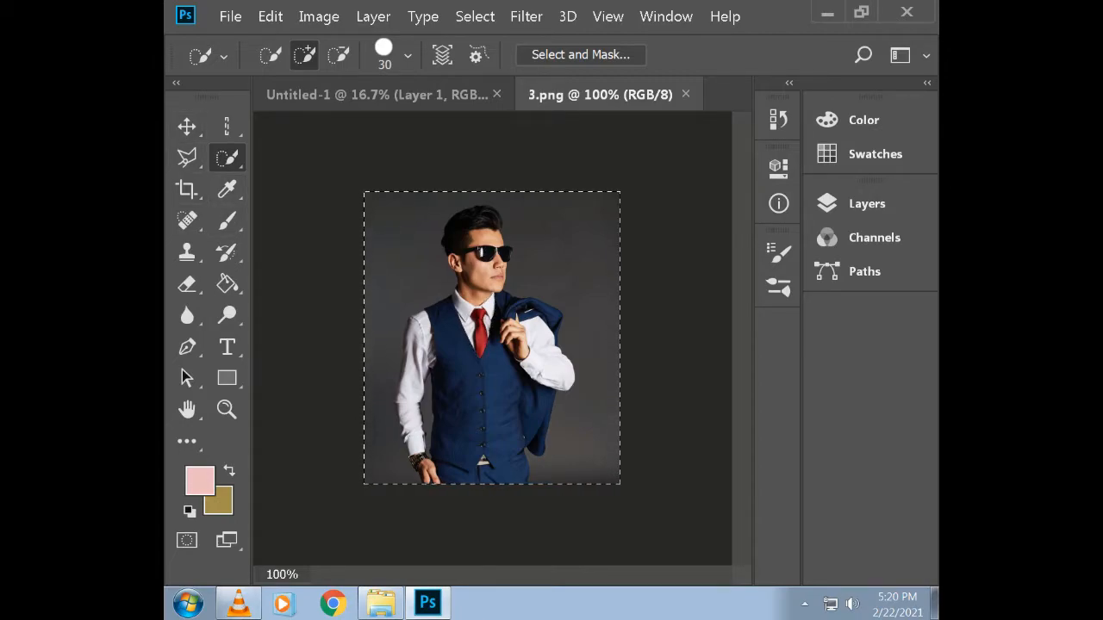
{"action": "key", "text": "ctrl+d"}
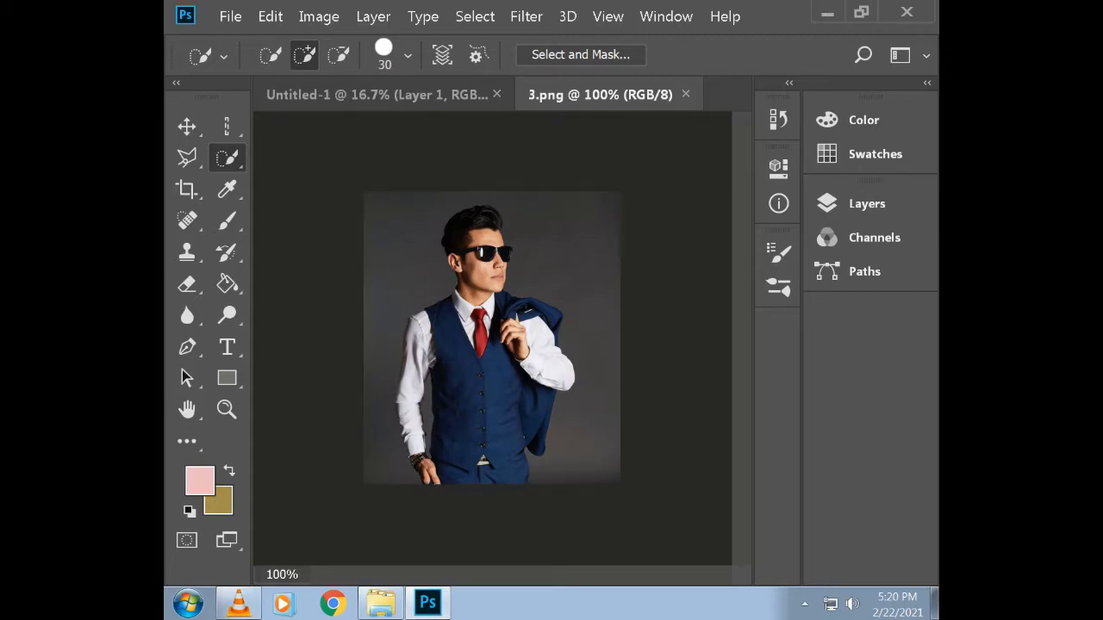
Try to select the whole man with one Quick Selection stroke from his head down to his trousers
{"action": "right_click", "coordinate": [227, 158]}
{"action": "left_click", "coordinate": [351, 159]}
{"action": "mouse_move", "coordinate": [489, 233]}
{"action": "left_mouse_down"}
{"action": "mouse_move", "coordinate": [493, 352]}
{"action": "mouse_move", "coordinate": [469, 461]}
{"action": "left_mouse_up"}
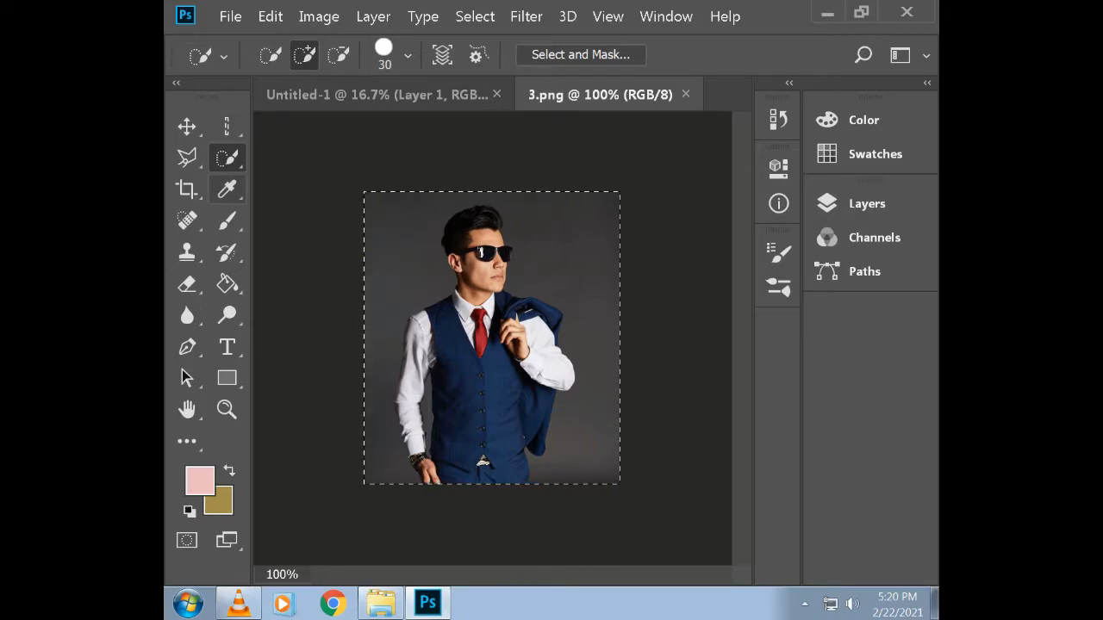
Retry the Quick Selection on the man's hair and face, continuing down over his tie and vest
{"action": "right_click", "coordinate": [227, 158]}
{"action": "left_click", "coordinate": [354, 159]}
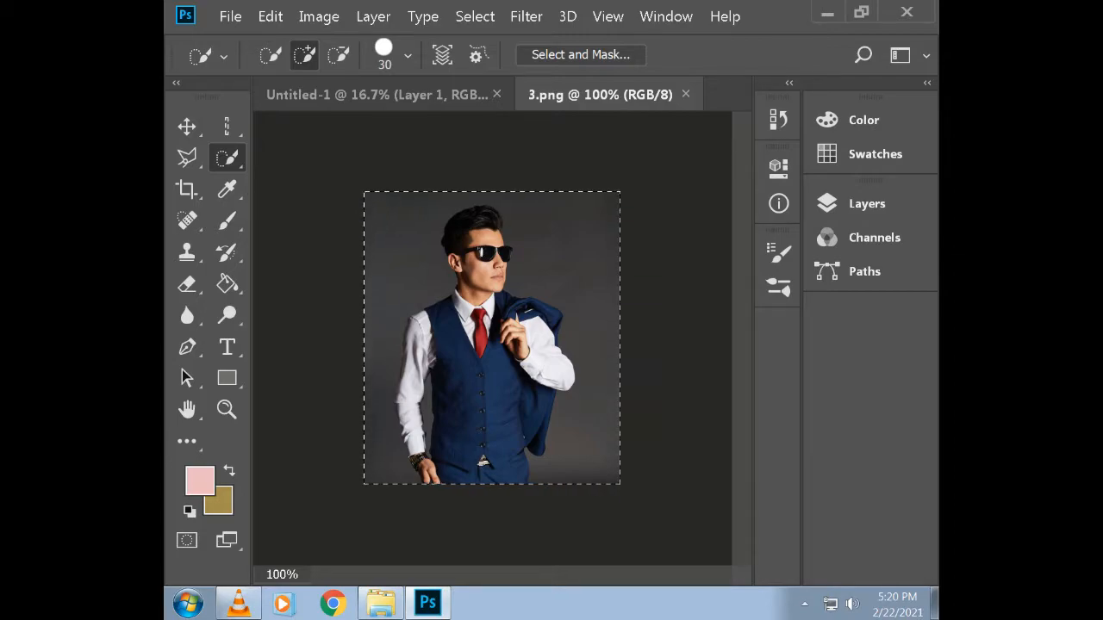
{"action": "left_click_drag", "start_coordinate": [461, 232], "coordinate": [484, 241]}
{"action": "mouse_move", "coordinate": [473, 222]}
{"action": "left_mouse_down"}
{"action": "mouse_move", "coordinate": [500, 302]}
{"action": "mouse_move", "coordinate": [500, 346]}
{"action": "mouse_move", "coordinate": [474, 373]}
{"action": "mouse_move", "coordinate": [482, 431]}
{"action": "left_mouse_up"}
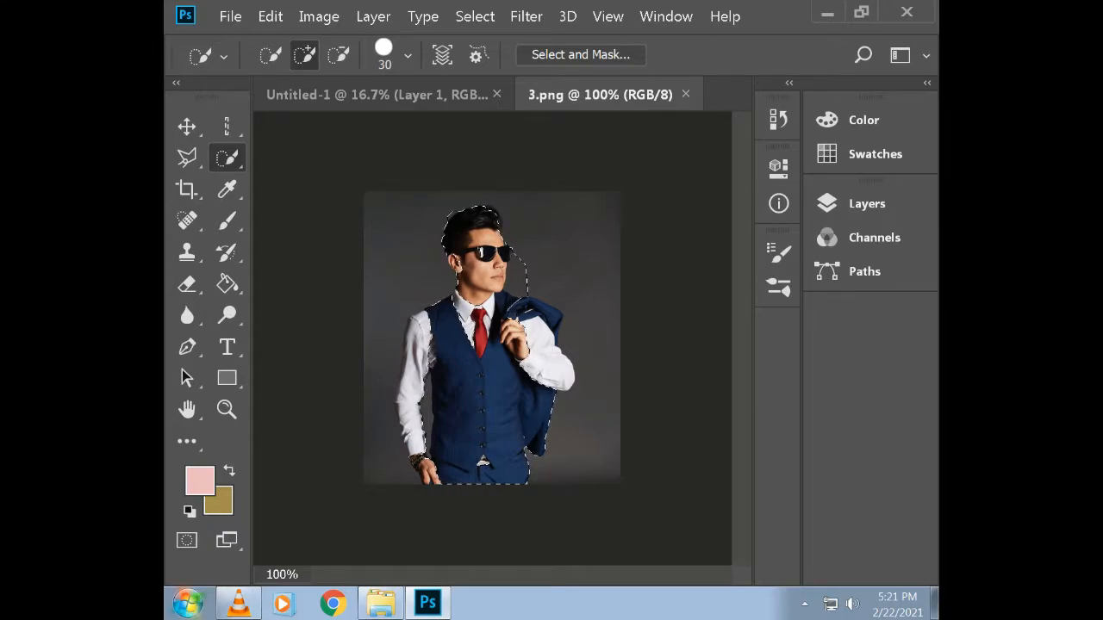
{"action": "left_click", "coordinate": [187, 603]}
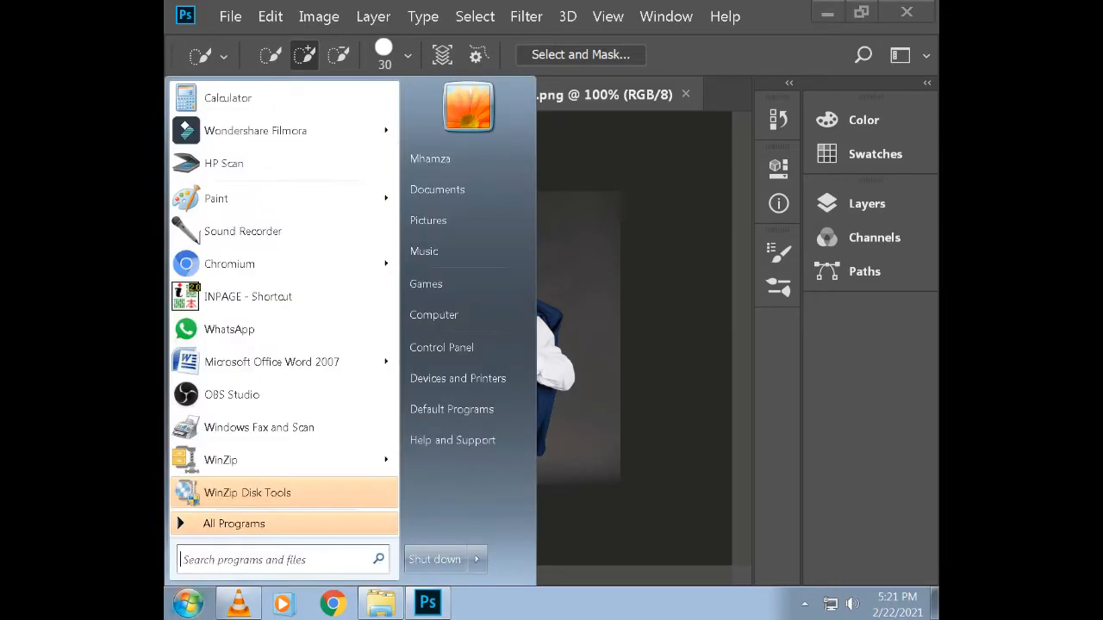
{"action": "type", "text": "-------"}
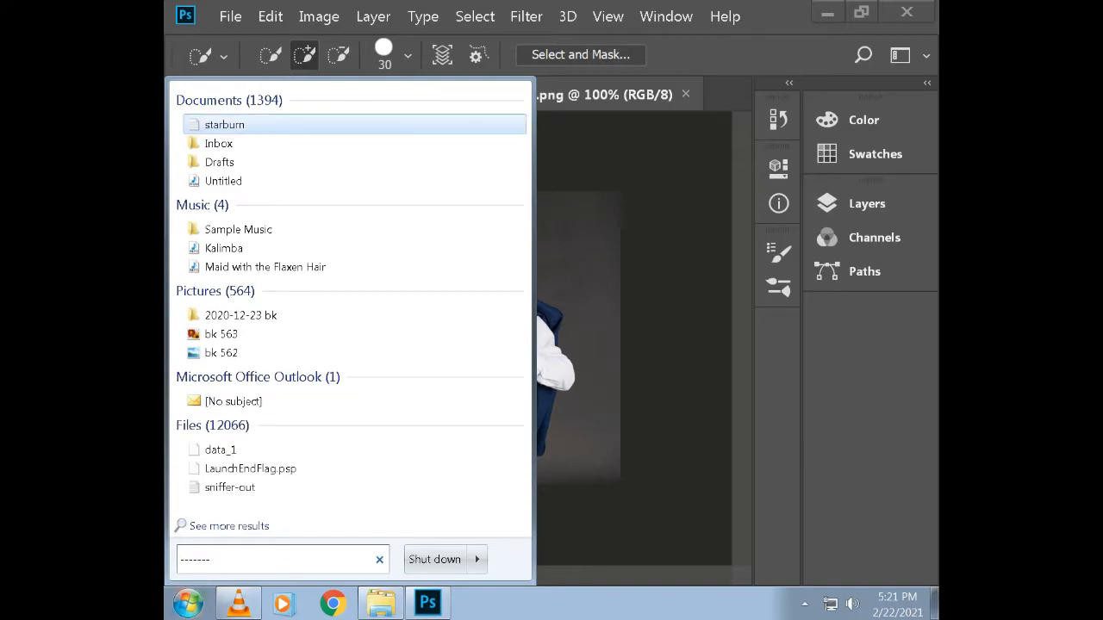
{"action": "key", "text": "Escape"}
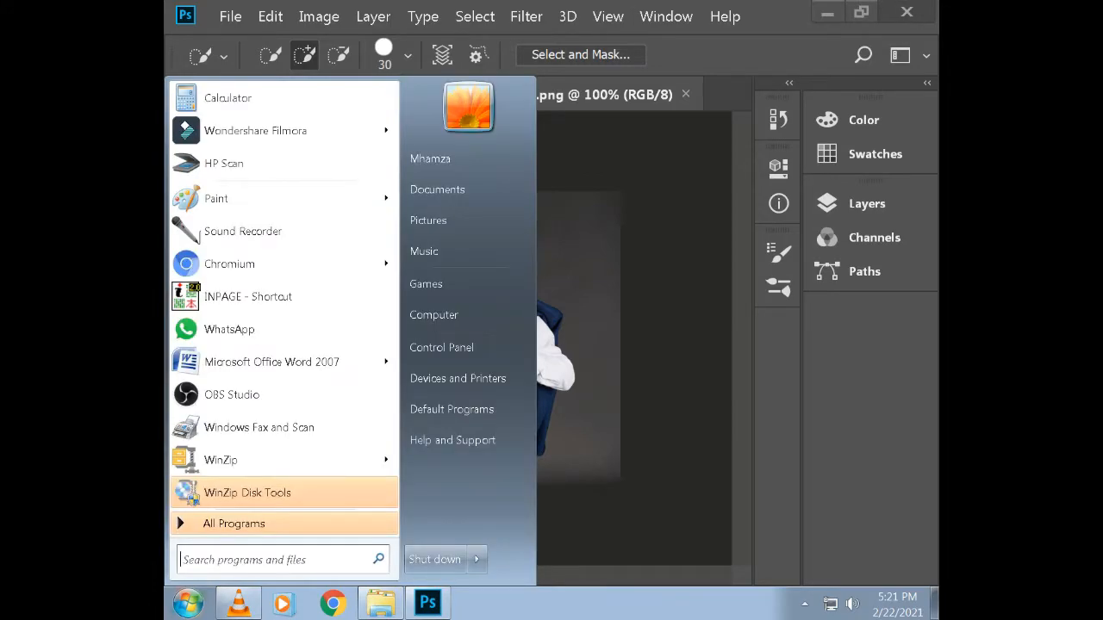
{"action": "key", "text": "Escape"}
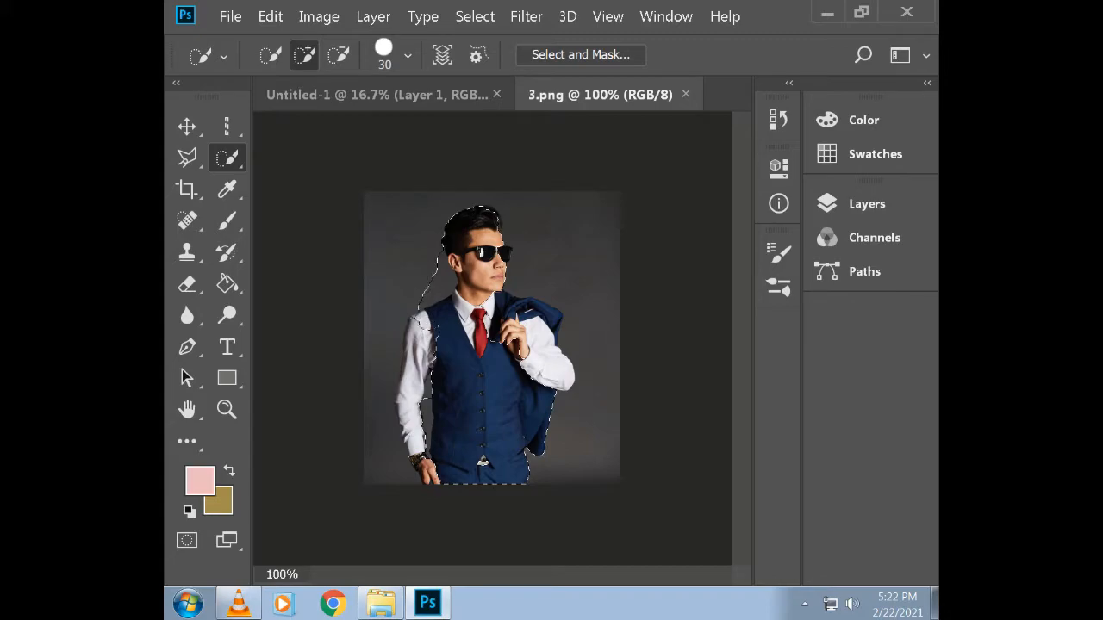
Try to extend the quick selection over the lowered arm's sleeve and the collar, and deselect everything
{"action": "mouse_move", "coordinate": [419, 369]}
{"action": "left_mouse_down"}
{"action": "mouse_move", "coordinate": [413, 422]}
{"action": "mouse_move", "coordinate": [426, 470]}
{"action": "left_mouse_up"}
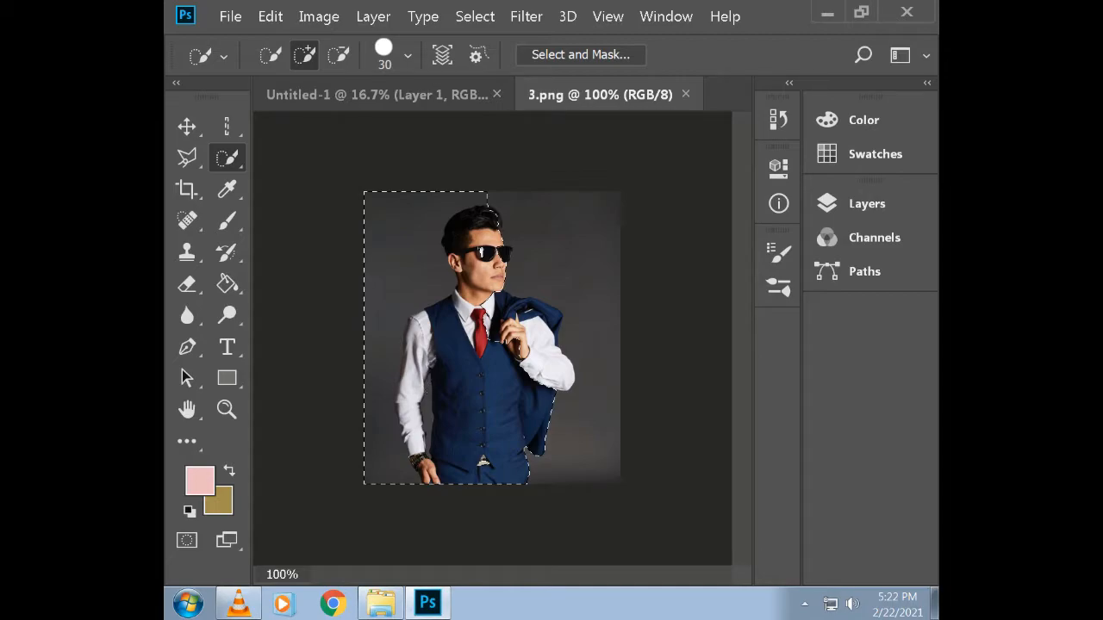
{"action": "left_click_drag", "start_coordinate": [485, 293], "coordinate": [493, 312]}
{"action": "right_click", "coordinate": [443, 262]}
{"action": "key", "text": "Escape"}
{"action": "key", "text": "ctrl+a"}
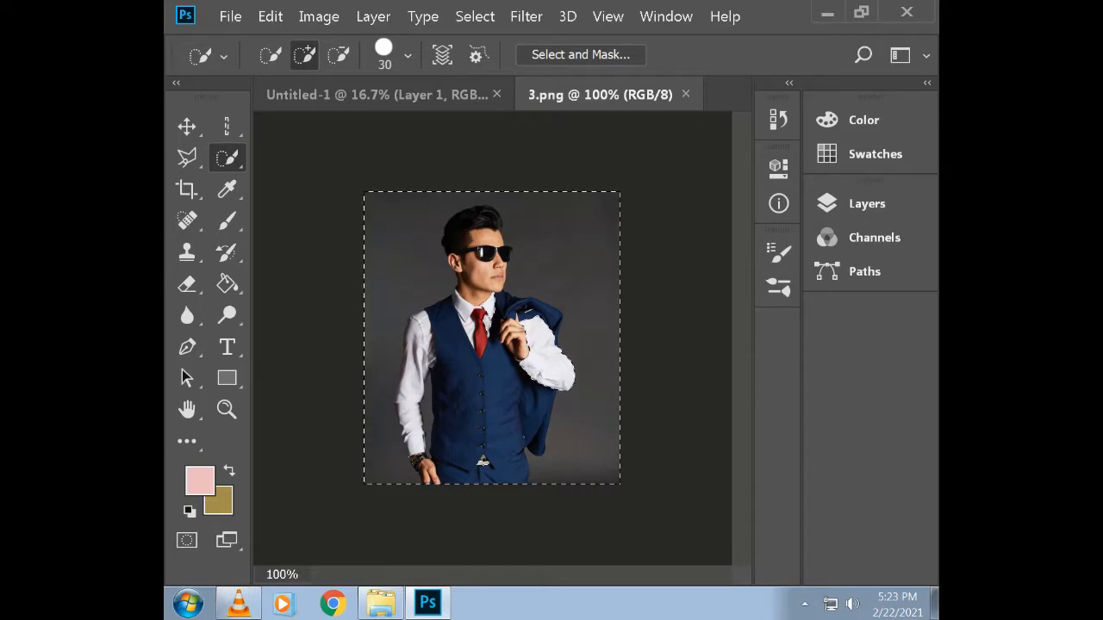
{"action": "key", "text": "ctrl+d"}
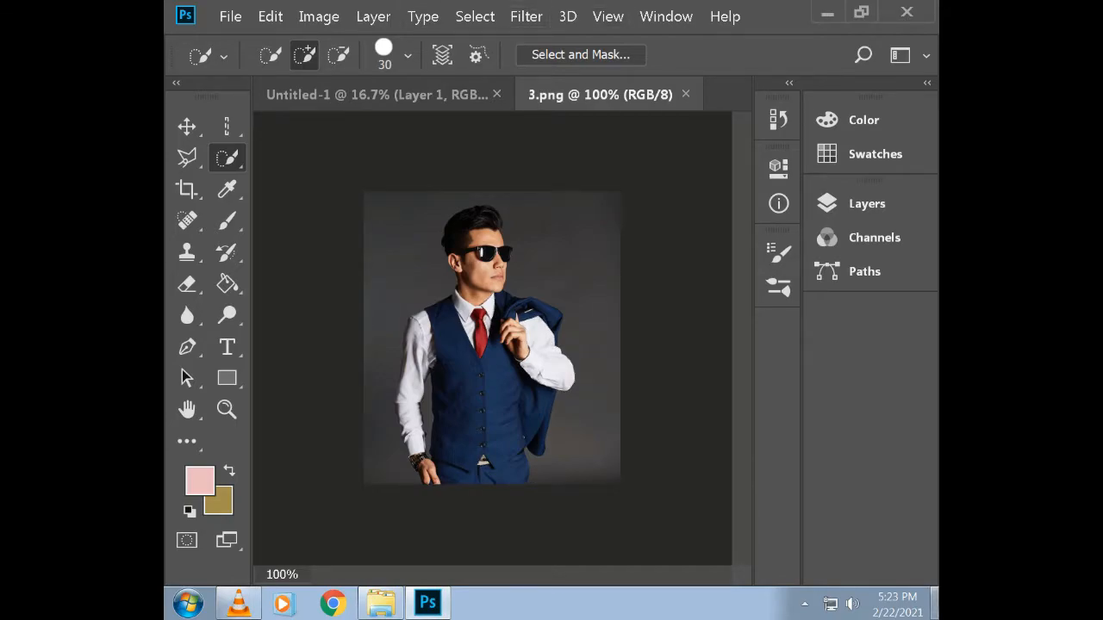
Try a new Quick Selection over the man's head, lowered arm and raised sleeve, and deselect
{"action": "right_click", "coordinate": [228, 157]}
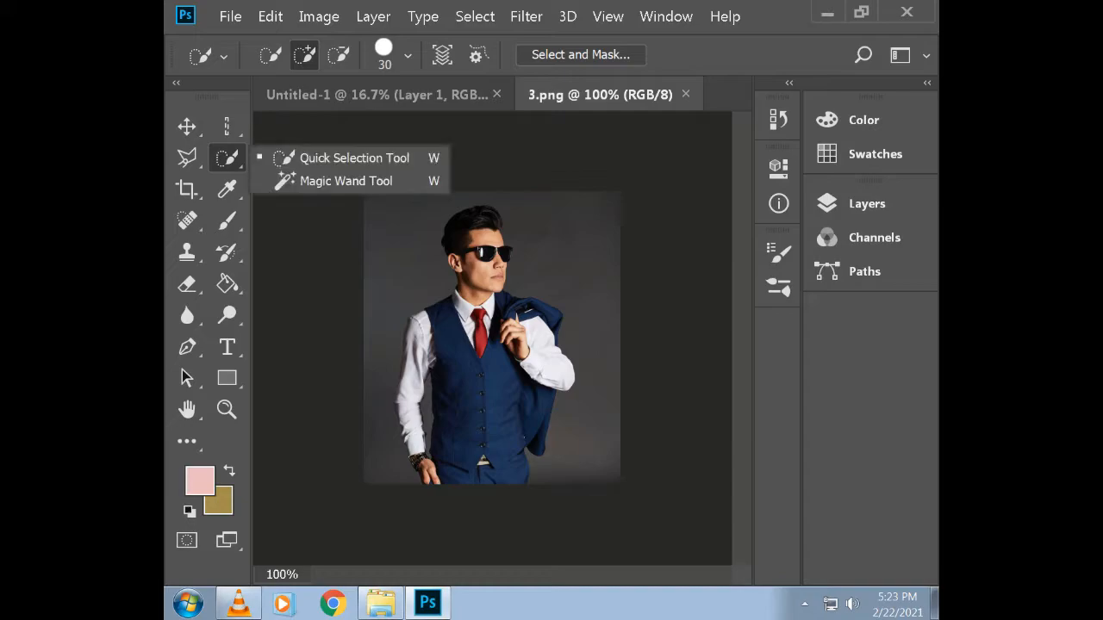
{"action": "left_click", "coordinate": [355, 159]}
{"action": "mouse_move", "coordinate": [472, 223]}
{"action": "left_mouse_down"}
{"action": "mouse_move", "coordinate": [473, 295]}
{"action": "mouse_move", "coordinate": [426, 366]}
{"action": "mouse_move", "coordinate": [412, 328]}
{"action": "left_mouse_up"}
{"action": "mouse_move", "coordinate": [407, 388]}
{"action": "left_mouse_down"}
{"action": "mouse_move", "coordinate": [427, 472]}
{"action": "mouse_move", "coordinate": [519, 457]}
{"action": "mouse_move", "coordinate": [545, 423]}
{"action": "mouse_move", "coordinate": [553, 372]}
{"action": "mouse_move", "coordinate": [535, 320]}
{"action": "left_mouse_up"}
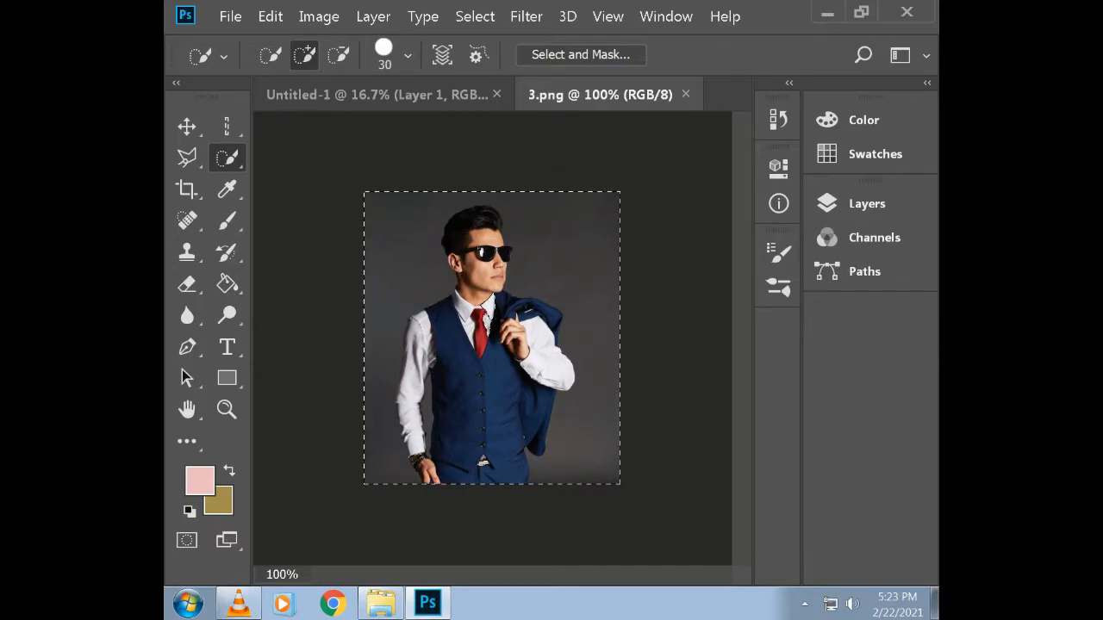
{"action": "key", "text": "ctrl+d"}
Quick-select the man's head, vest, jacket and both sleeves in the photo
{"action": "left_click_drag", "start_coordinate": [485, 212], "coordinate": [485, 288]}
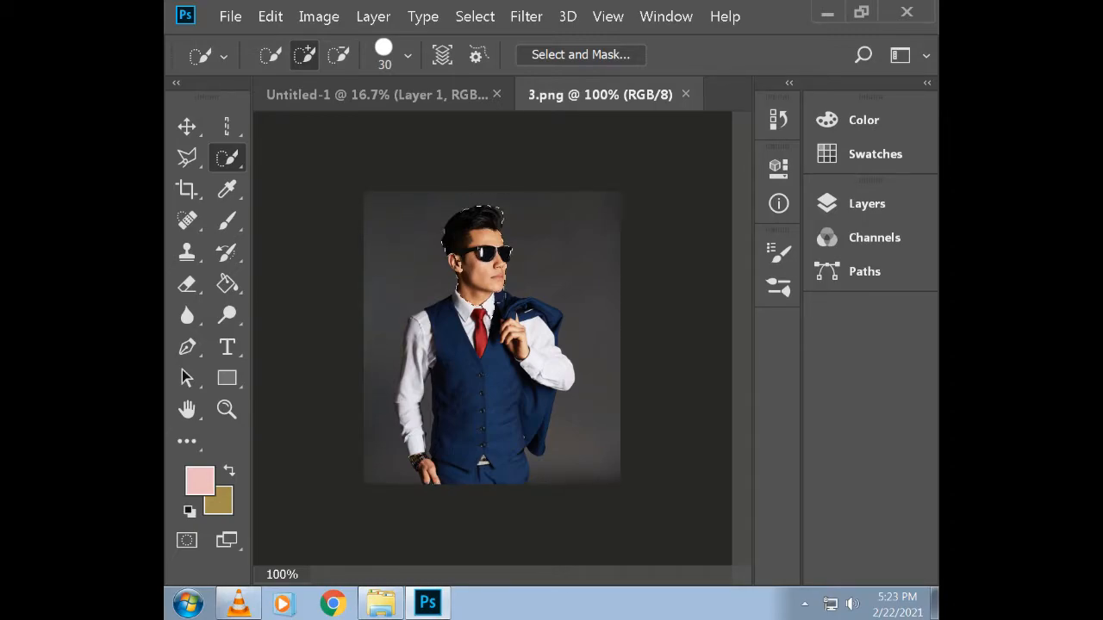
{"action": "mouse_move", "coordinate": [513, 318]}
{"action": "left_mouse_down"}
{"action": "mouse_move", "coordinate": [517, 381]}
{"action": "mouse_move", "coordinate": [496, 390]}
{"action": "mouse_move", "coordinate": [500, 410]}
{"action": "mouse_move", "coordinate": [485, 405]}
{"action": "mouse_move", "coordinate": [482, 462]}
{"action": "left_mouse_up"}
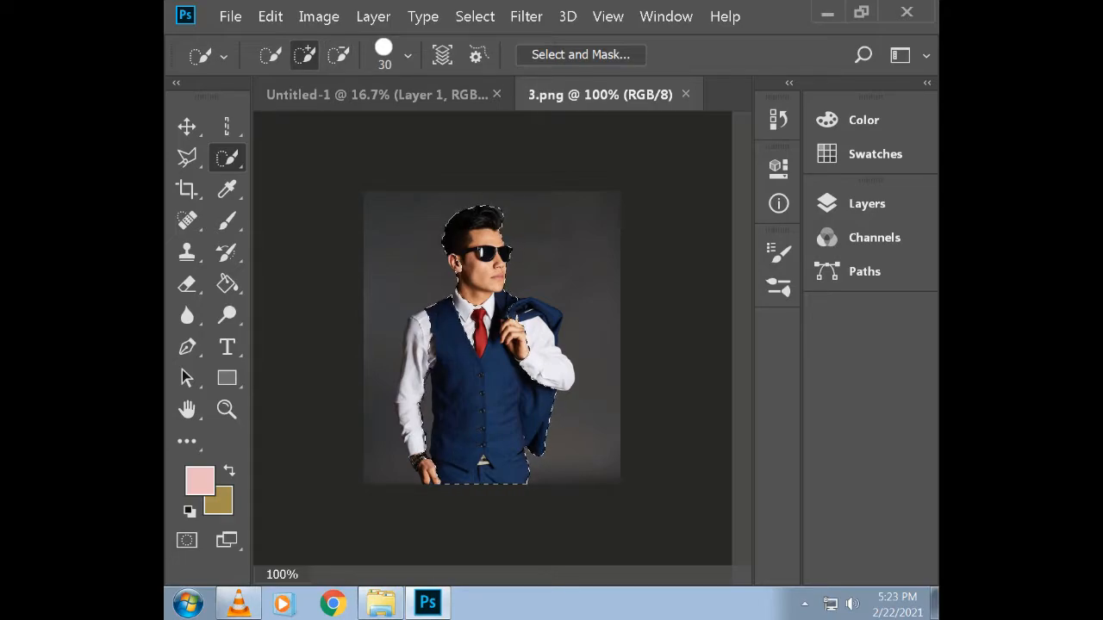
{"action": "key", "text": "alt"}
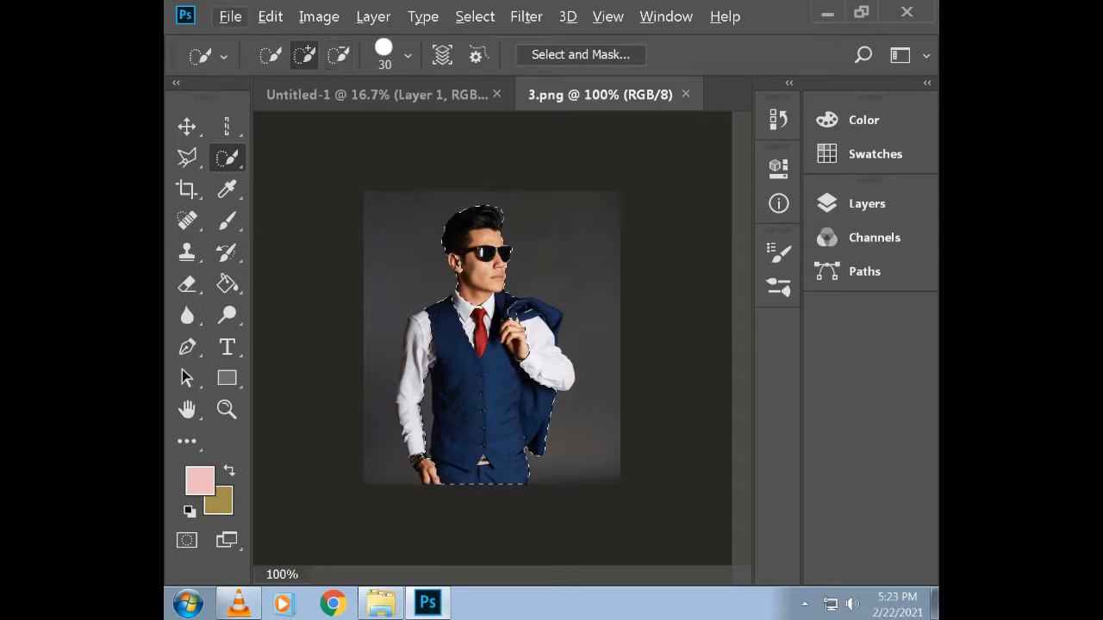
{"action": "left_click", "coordinate": [518, 295]}
{"action": "left_click_drag", "start_coordinate": [426, 318], "coordinate": [420, 403]}
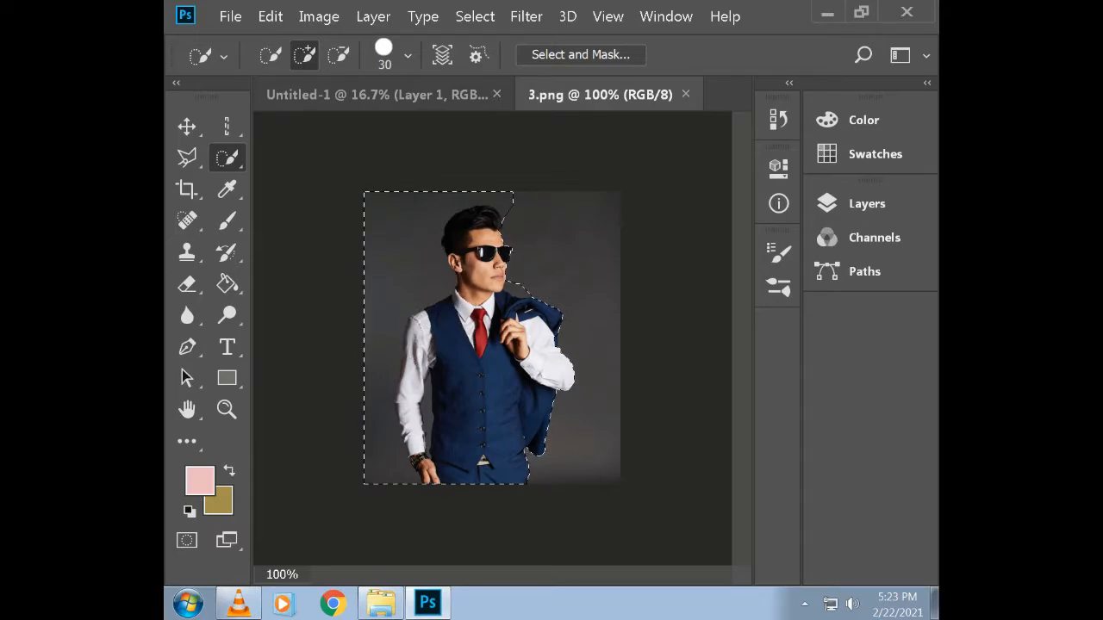
Subtract the grey background above and behind the man's head from the selection
{"action": "key", "text": "alt"}
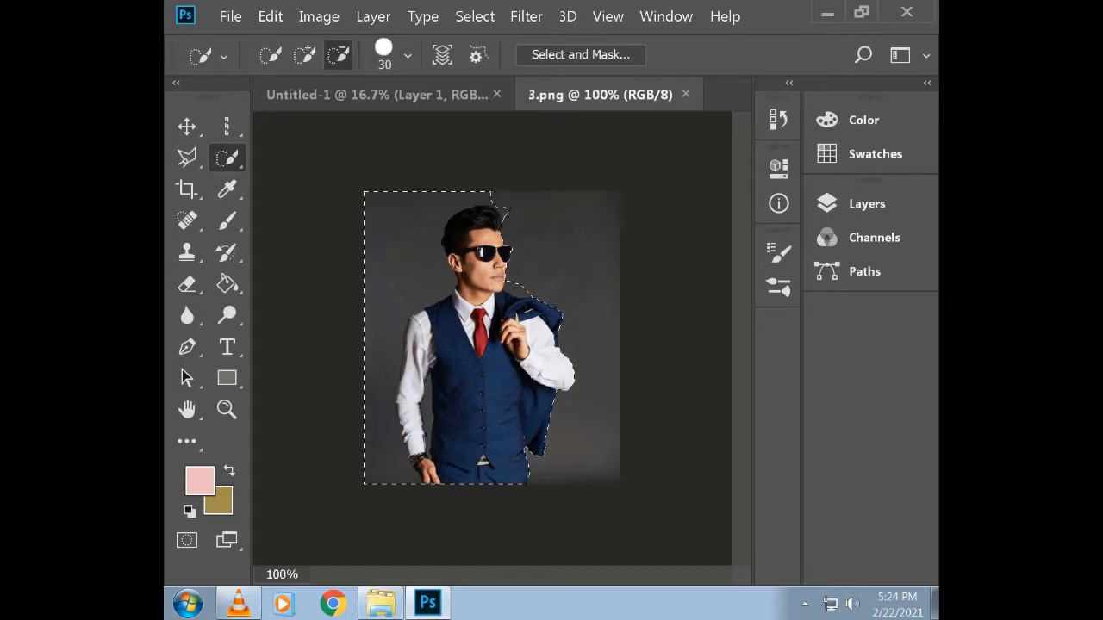
{"action": "mouse_move", "coordinate": [472, 200]}
{"action": "left_mouse_down"}
{"action": "mouse_move", "coordinate": [436, 219]}
{"action": "mouse_move", "coordinate": [438, 250]}
{"action": "left_mouse_up"}
{"action": "mouse_move", "coordinate": [487, 208]}
{"action": "left_mouse_down"}
{"action": "mouse_move", "coordinate": [442, 227]}
{"action": "mouse_move", "coordinate": [442, 259]}
{"action": "left_mouse_up"}
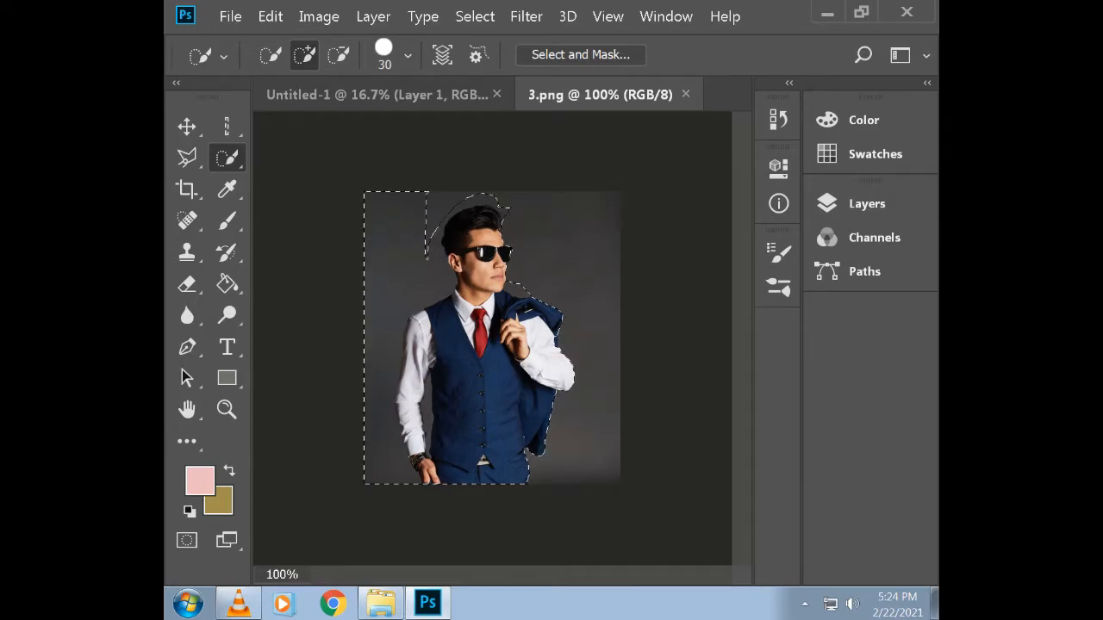
{"action": "key", "text": "alt"}
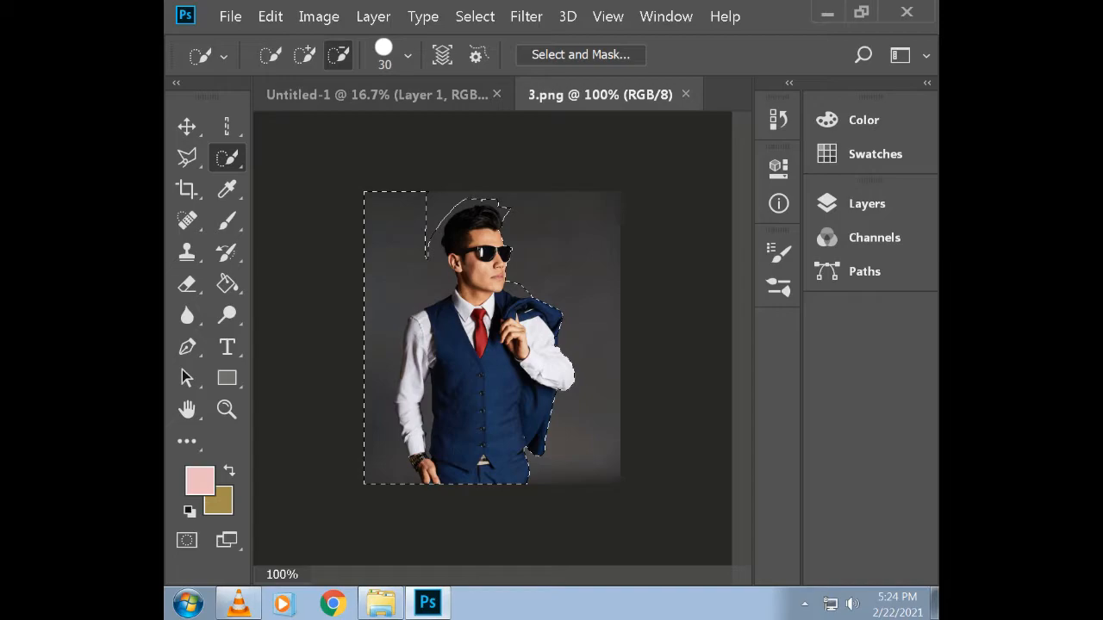
{"action": "mouse_move", "coordinate": [434, 211]}
{"action": "left_mouse_down"}
{"action": "mouse_move", "coordinate": [417, 231]}
{"action": "mouse_move", "coordinate": [423, 268]}
{"action": "left_mouse_up"}
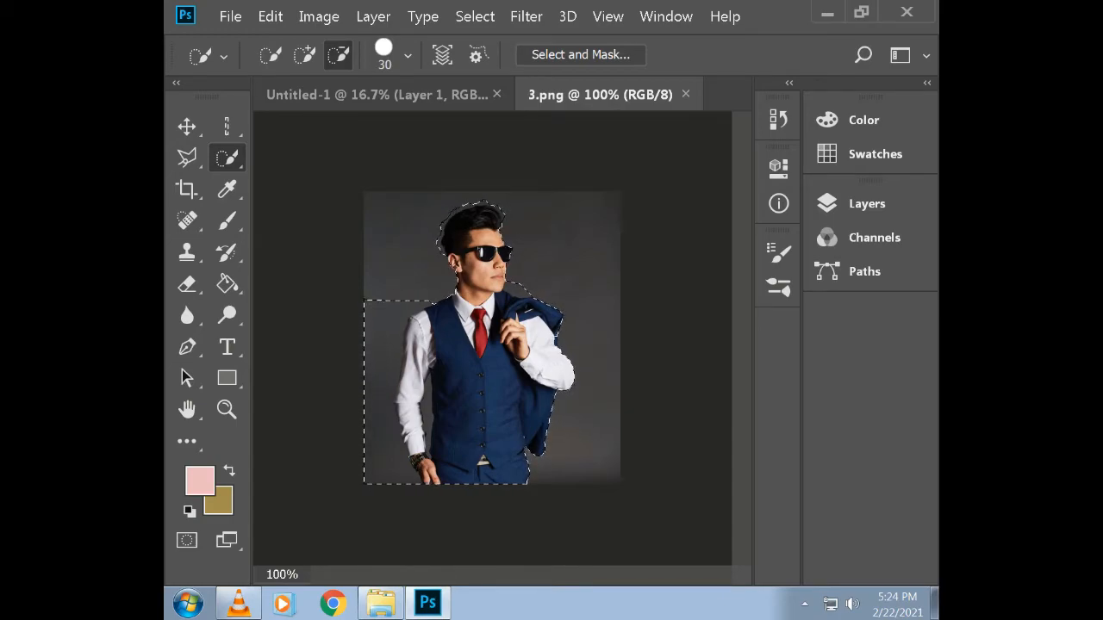
Subtract the background along the outside of the lowered arm and in the gap between arm and vest from the selection
{"action": "left_click", "coordinate": [415, 306]}
{"action": "left_click", "coordinate": [404, 313]}
{"action": "left_click", "coordinate": [393, 328]}
{"action": "left_click", "coordinate": [391, 339]}
{"action": "left_click", "coordinate": [388, 356]}
{"action": "left_click", "coordinate": [387, 365]}
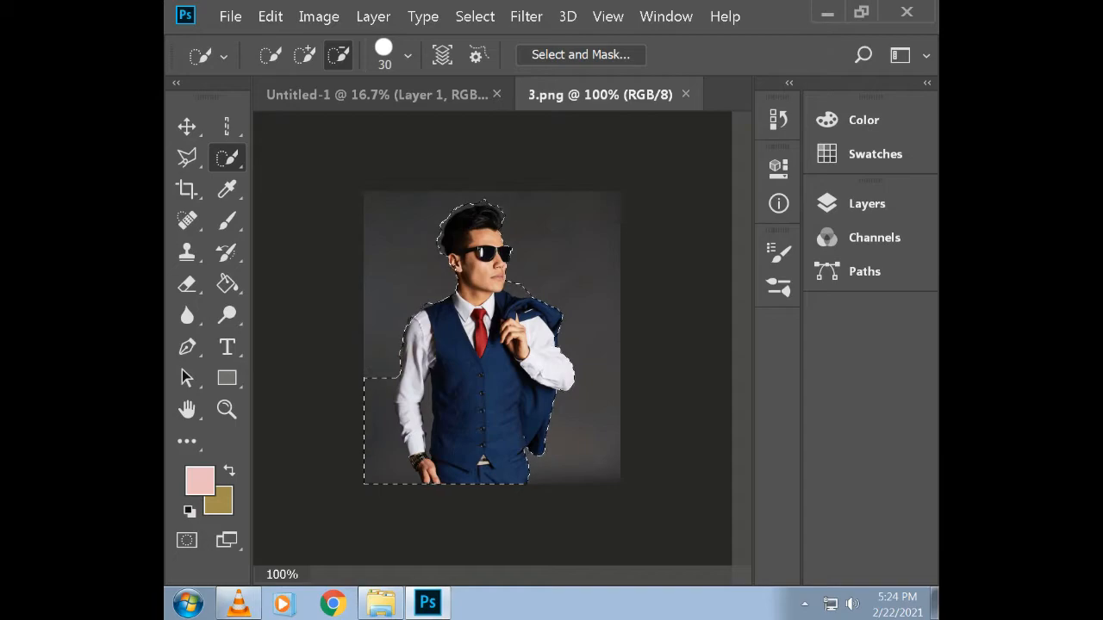
{"action": "left_click", "coordinate": [388, 388]}
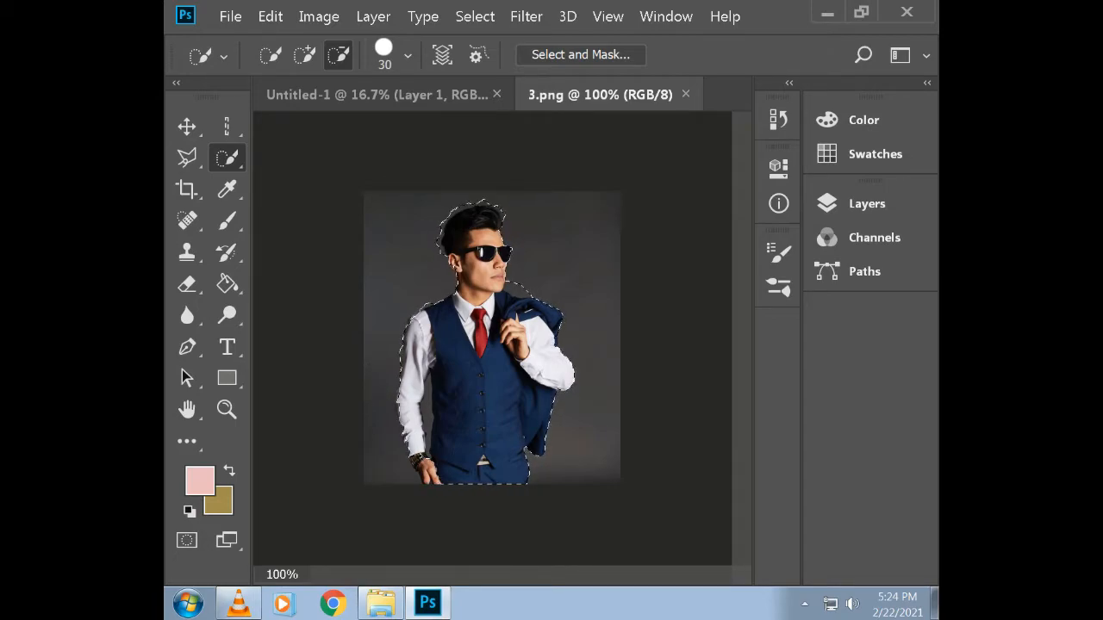
{"action": "left_click", "coordinate": [429, 389], "text": "alt"}
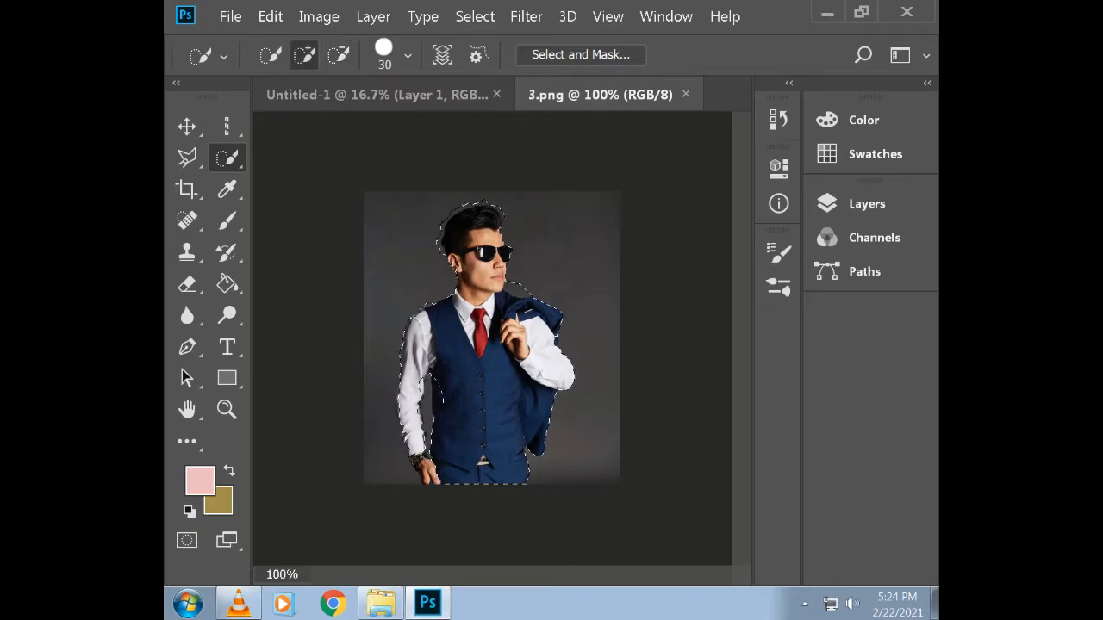
Move the selected man from 3.png into the Untitled-1 document and reposition him on the olive background
{"action": "key", "text": "v"}
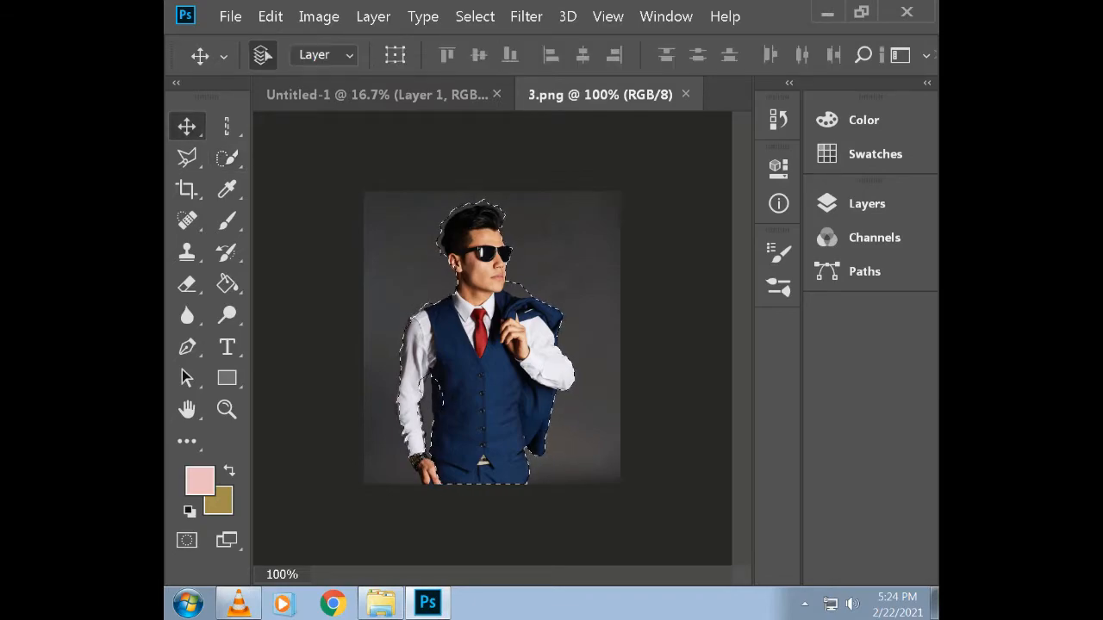
{"action": "left_click_drag", "start_coordinate": [478, 344], "coordinate": [481, 297]}
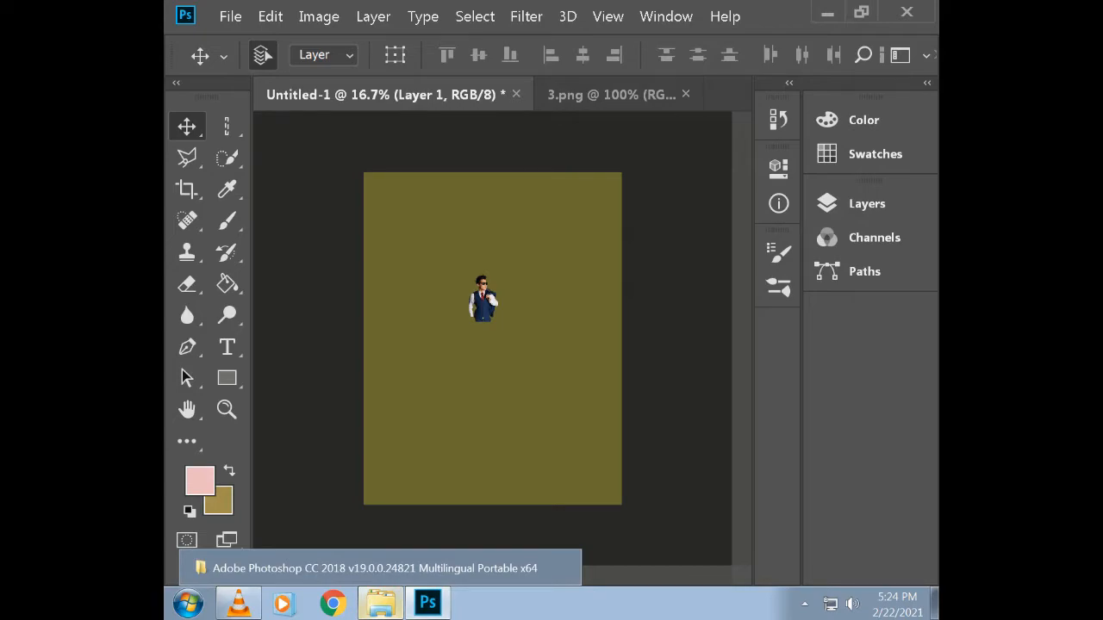
{"action": "key", "text": "ctrl+plus"}
{"action": "key", "text": "ctrl+plus"}
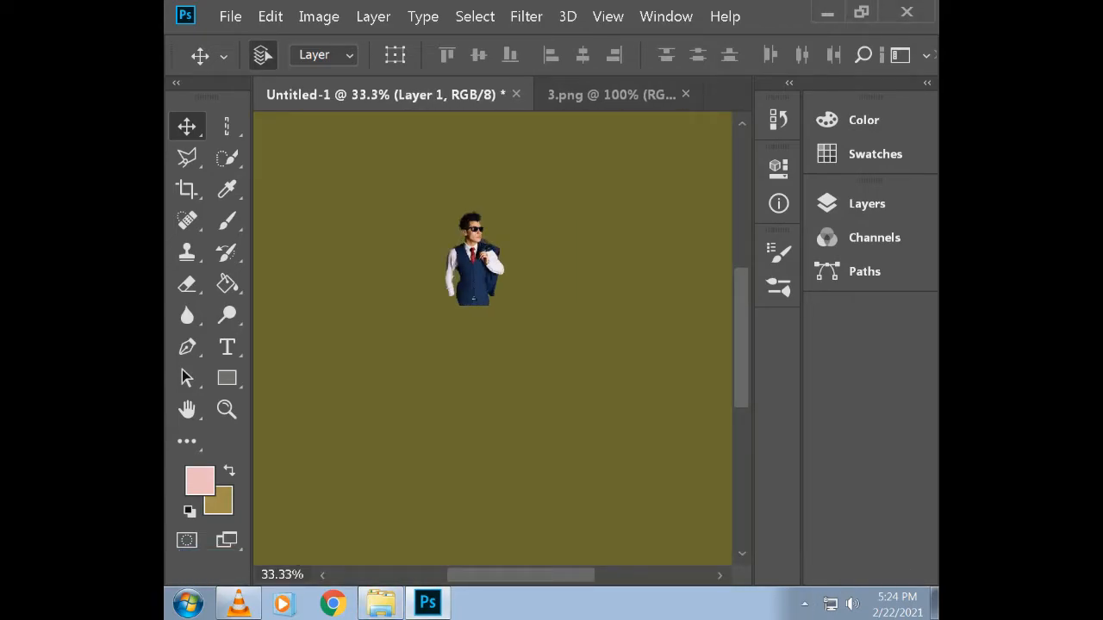
{"action": "left_click_drag", "start_coordinate": [474, 267], "coordinate": [504, 291]}
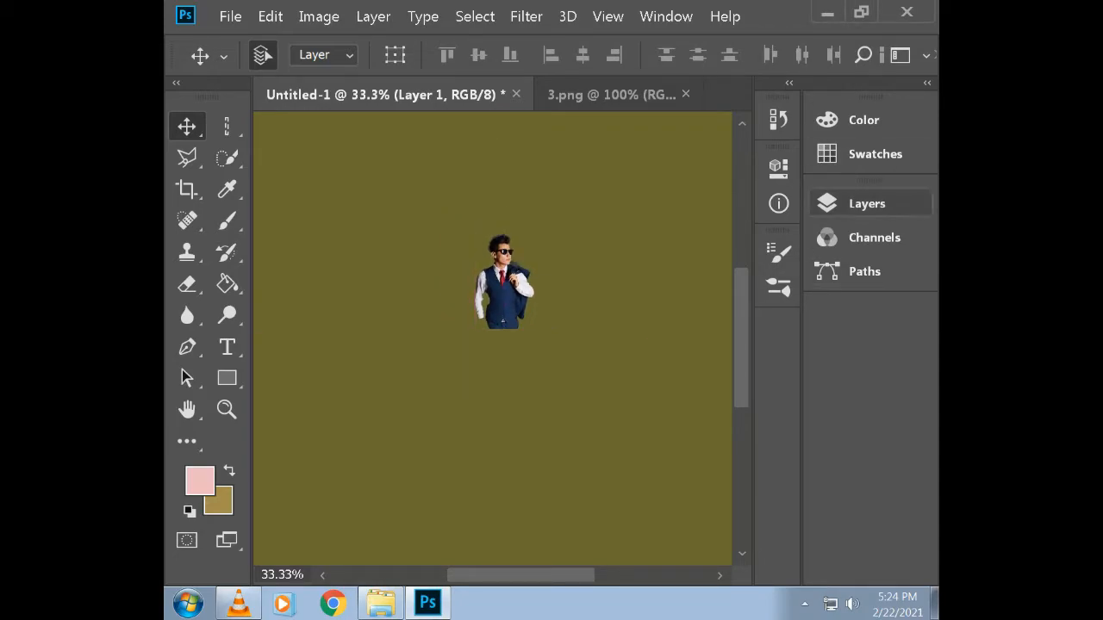
Scale the man's cutout up to about 204%, apply the transformation and move him lower on the canvas
{"action": "left_click", "coordinate": [867, 203]}
{"action": "left_click", "coordinate": [758, 192]}
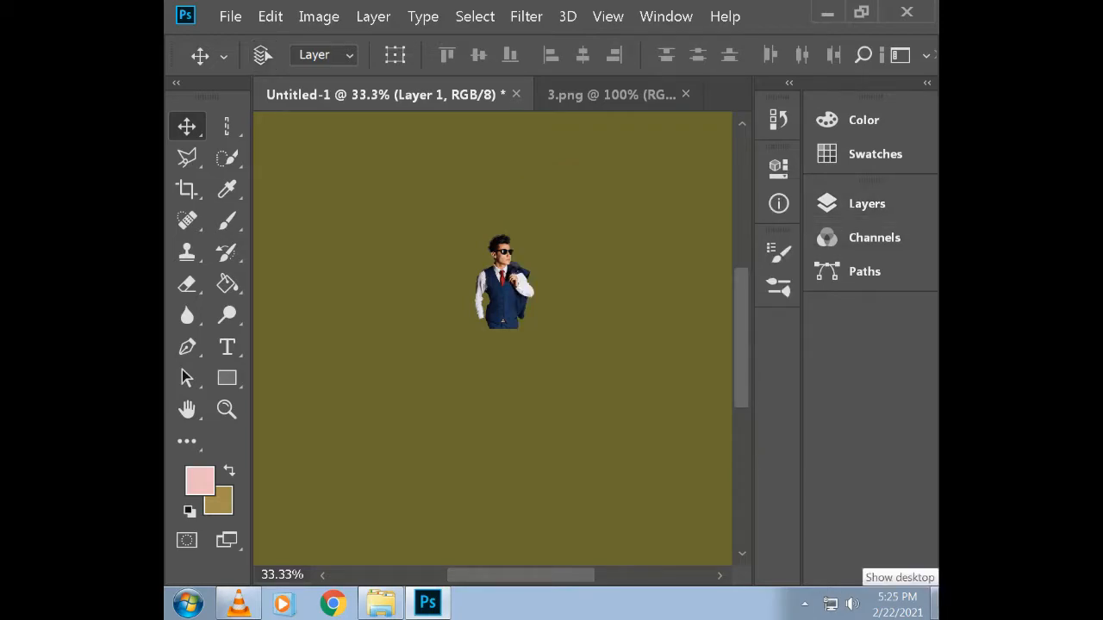
{"action": "key", "text": "ctrl+t"}
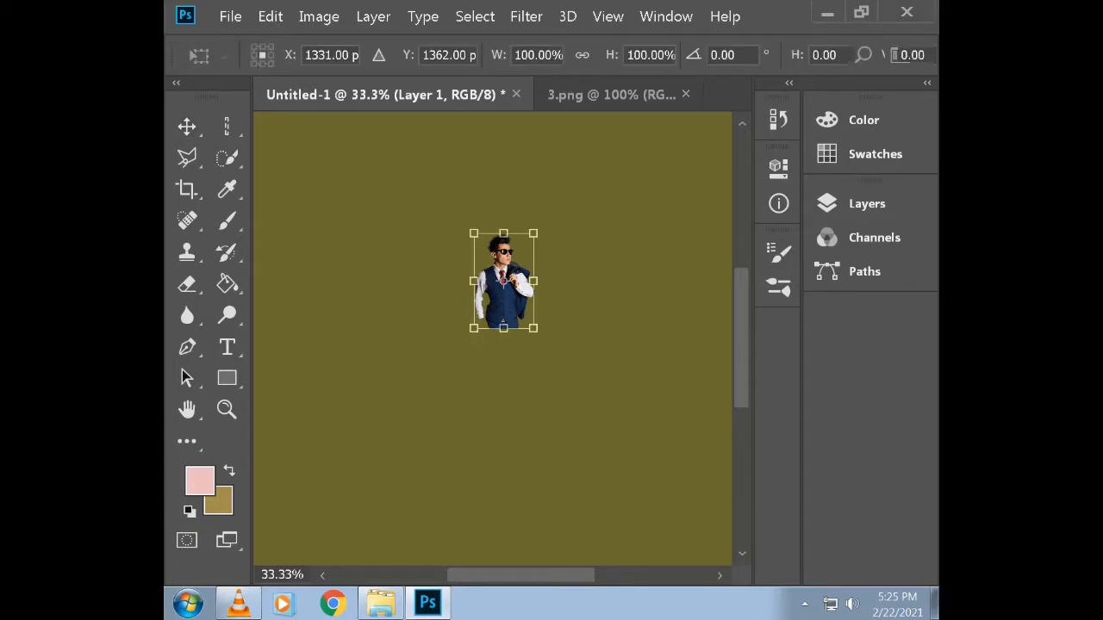
{"action": "left_click_drag", "start_coordinate": [533, 234], "coordinate": [596, 134]}
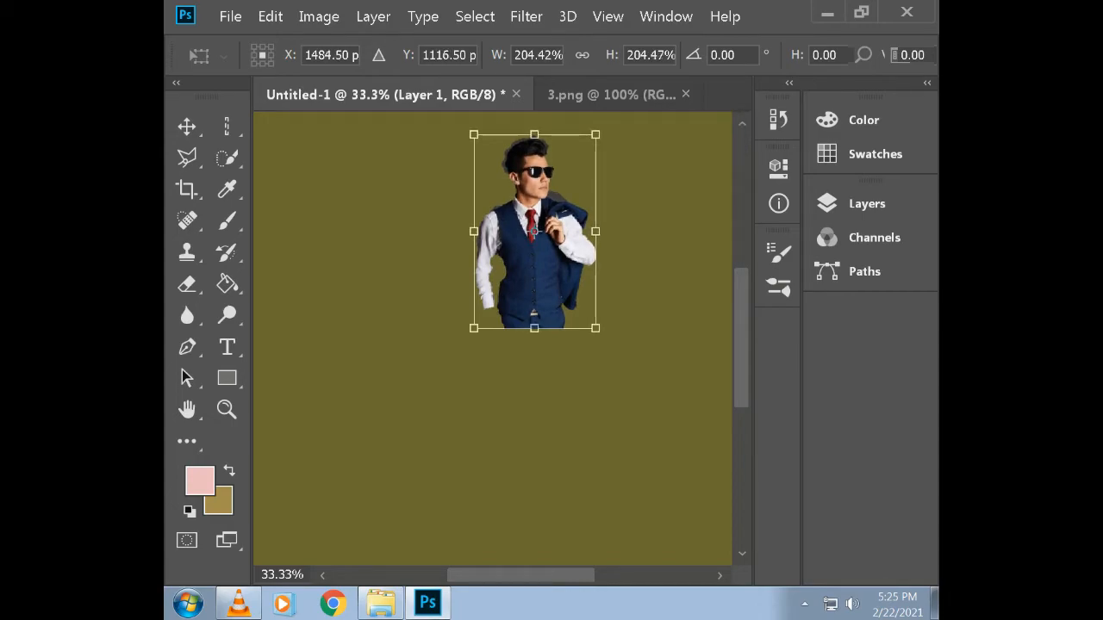
{"action": "left_click", "coordinate": [187, 126]}
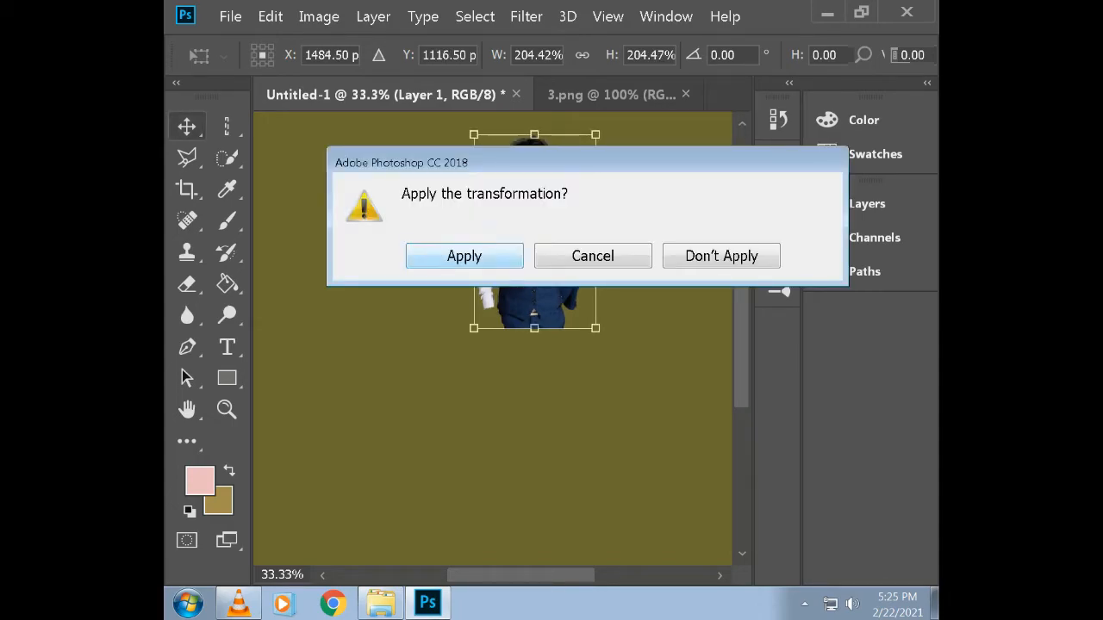
{"action": "left_click", "coordinate": [463, 256]}
{"action": "left_click_drag", "start_coordinate": [558, 173], "coordinate": [542, 278]}
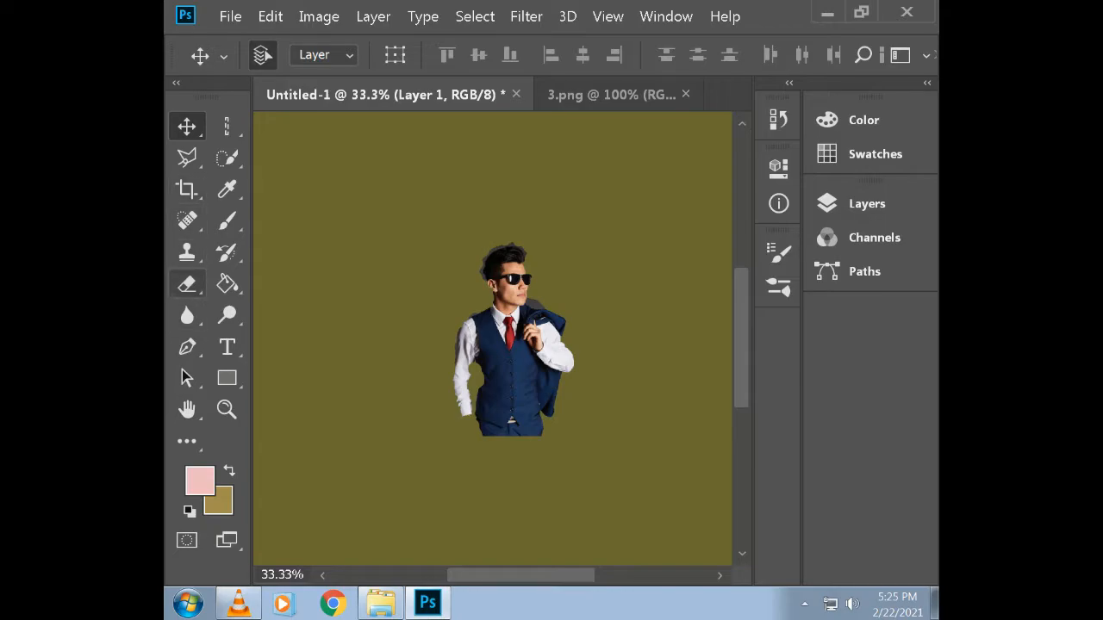
Set the eraser size to 25 px, and switch to the soft round brush preset with 97 px size and 27% hardness
{"action": "left_click", "coordinate": [187, 284]}
{"action": "left_click", "coordinate": [290, 284]}
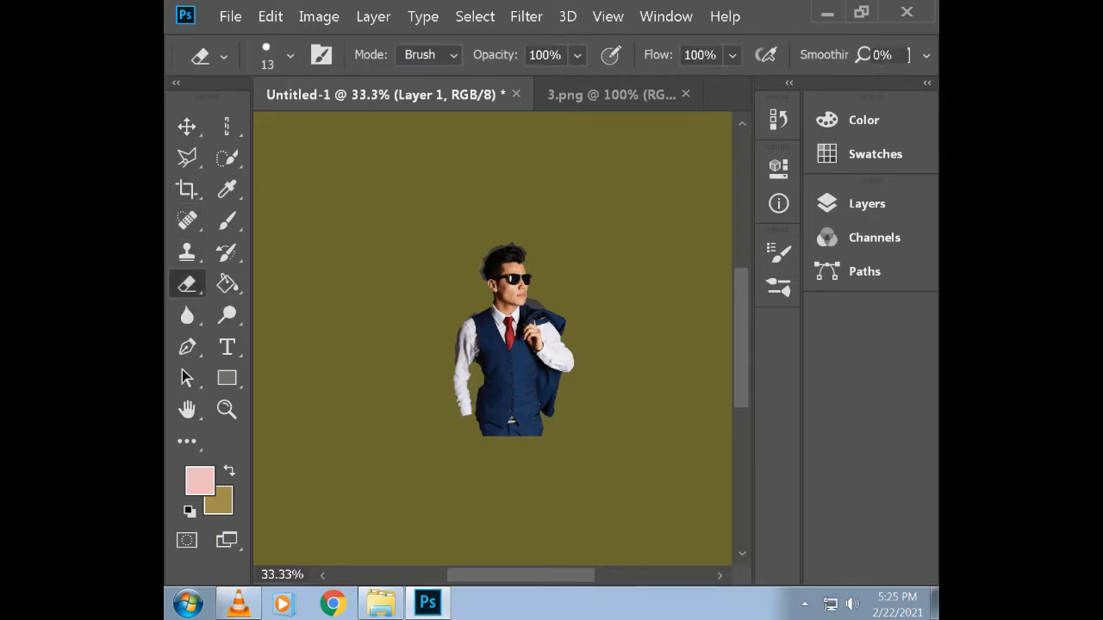
{"action": "left_click", "coordinate": [290, 54]}
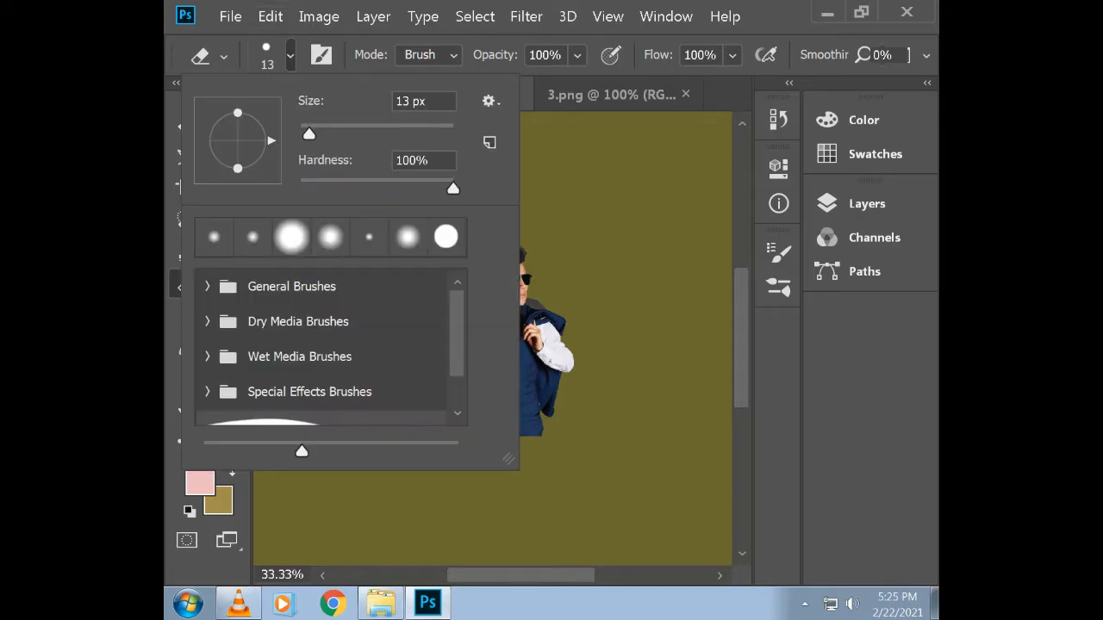
{"action": "left_click_drag", "start_coordinate": [310, 133], "coordinate": [318, 133]}
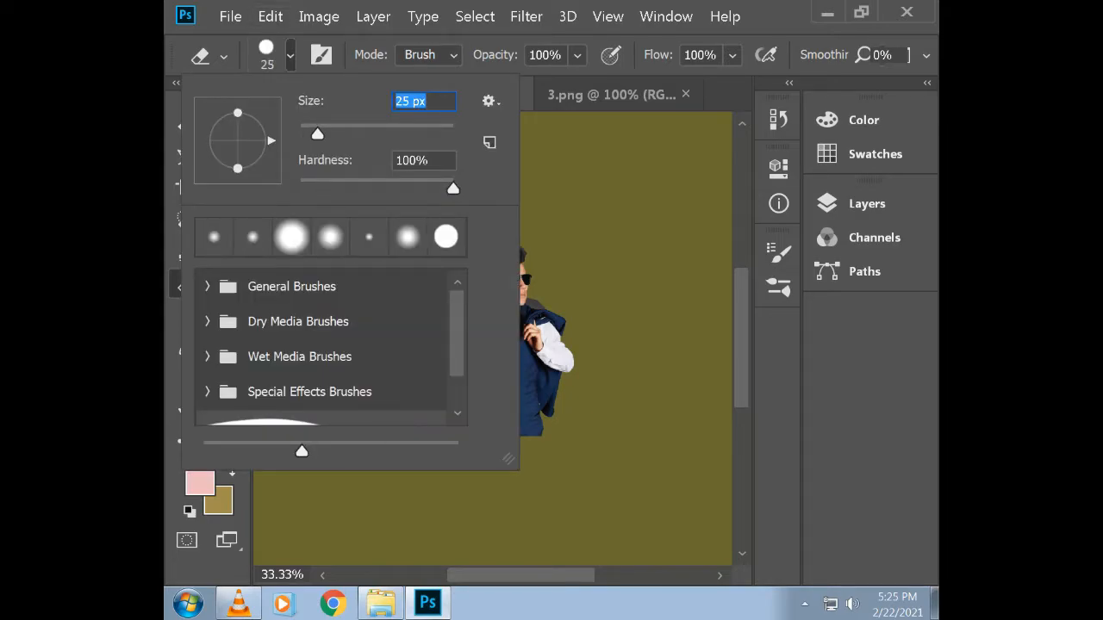
{"action": "left_click_drag", "start_coordinate": [454, 188], "coordinate": [311, 188]}
{"action": "left_click", "coordinate": [330, 237]}
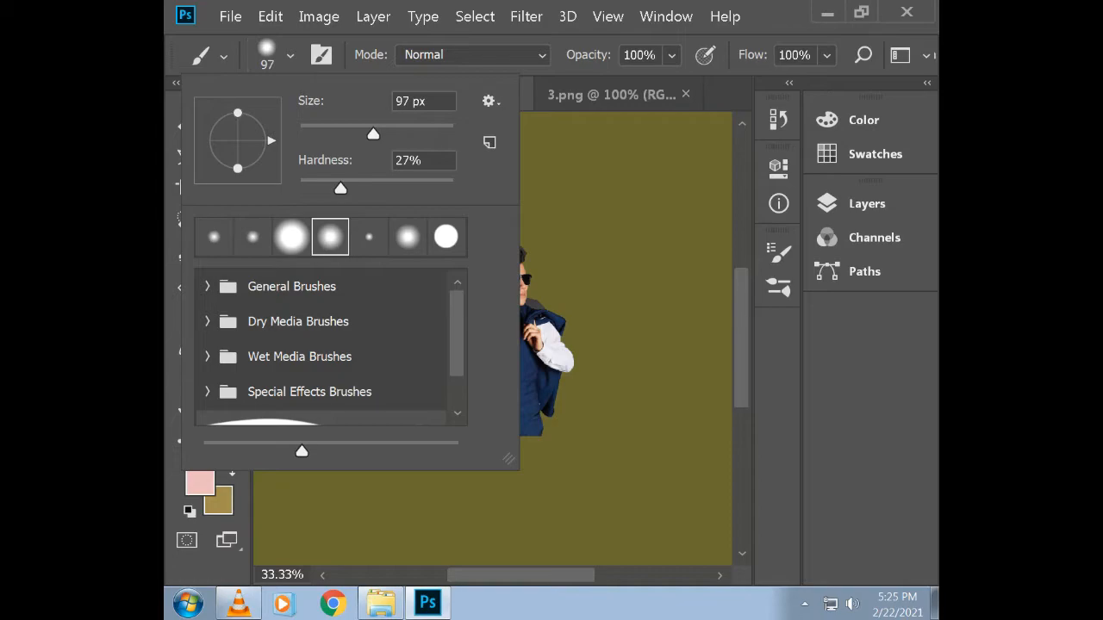
Paint over the grey fringe beside the man's hair with the soft brush, finishing in the background's olive colour
{"action": "left_click", "coordinate": [176, 83]}
{"action": "left_click", "coordinate": [457, 273]}
{"action": "left_click_drag", "start_coordinate": [457, 273], "coordinate": [459, 243]}
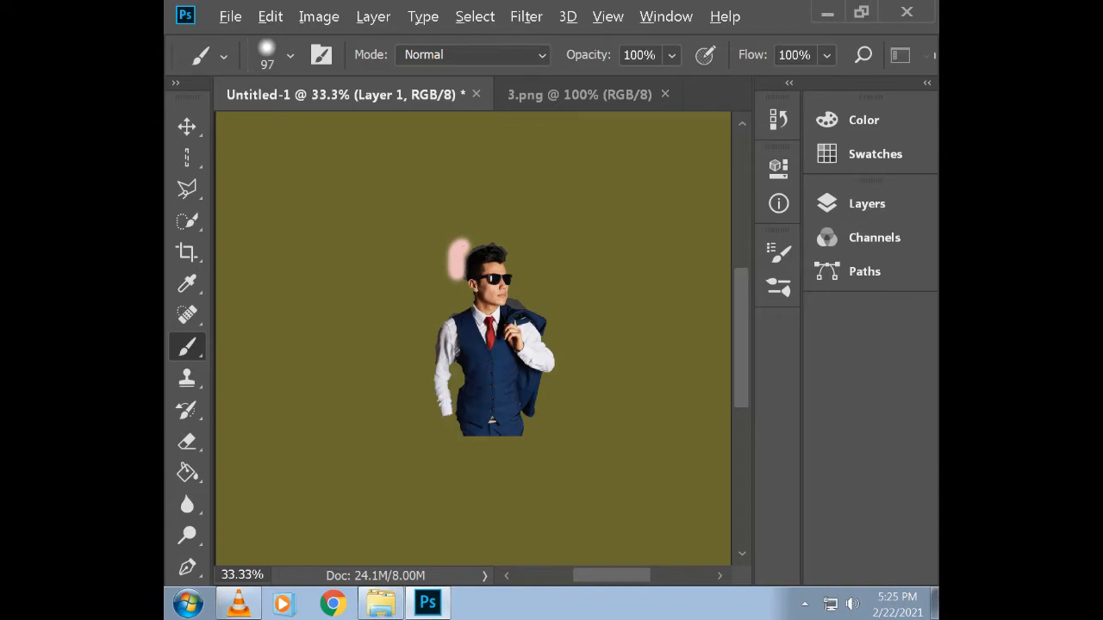
{"action": "mouse_move", "coordinate": [476, 240]}
{"action": "left_mouse_down"}
{"action": "mouse_move", "coordinate": [455, 281]}
{"action": "mouse_move", "coordinate": [448, 253]}
{"action": "mouse_move", "coordinate": [458, 246]}
{"action": "left_mouse_up"}
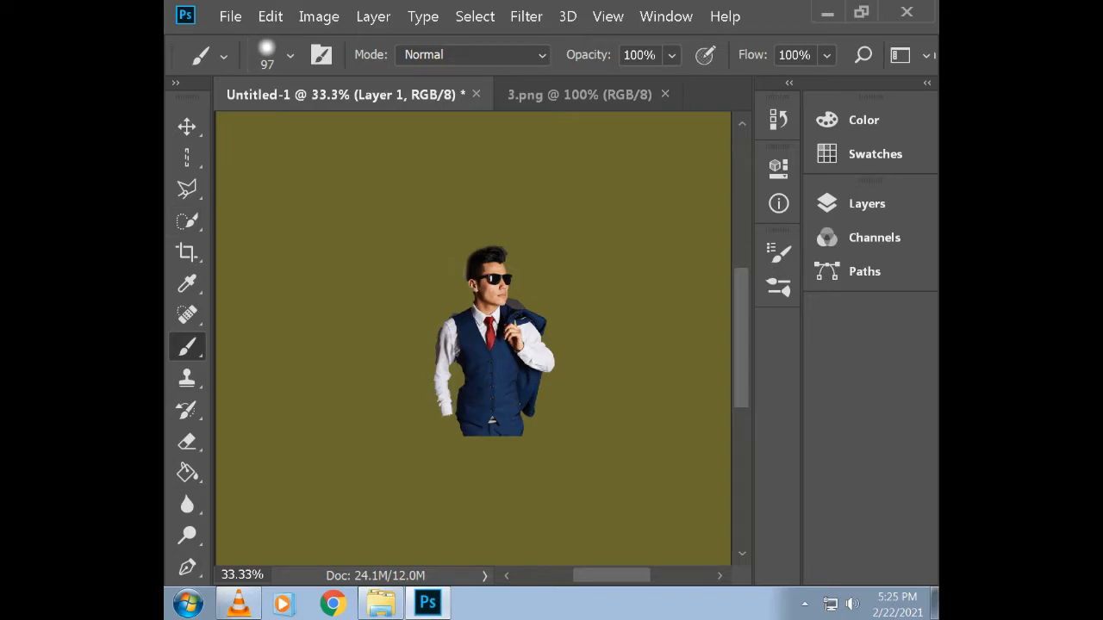
Switch to the Move tool and review the document's layer stack
{"action": "left_click", "coordinate": [187, 126]}
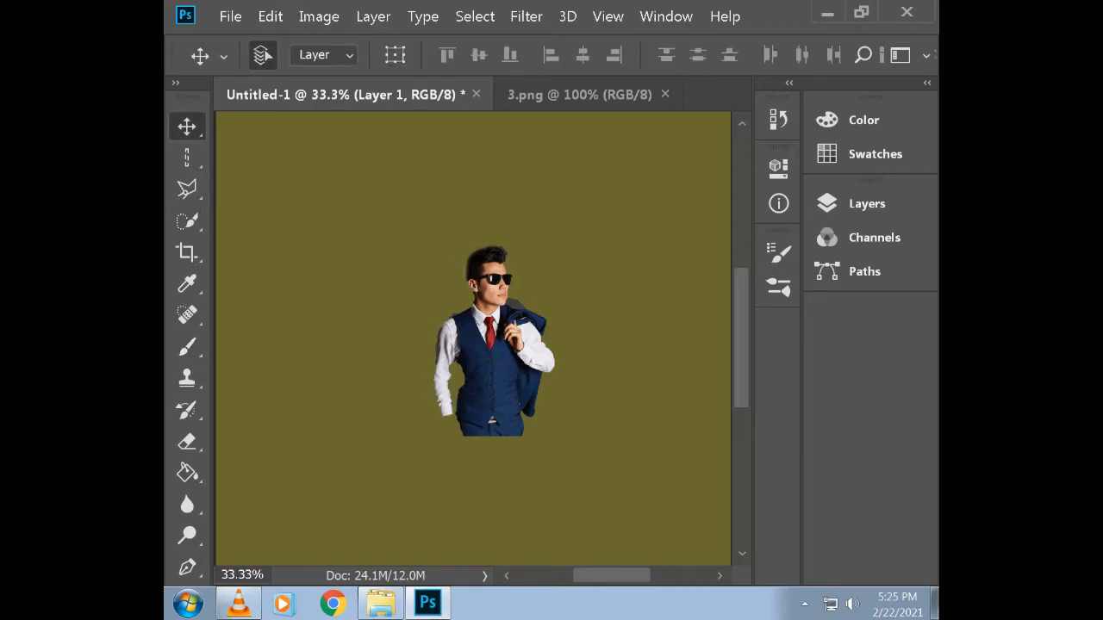
{"action": "left_click", "coordinate": [867, 204]}
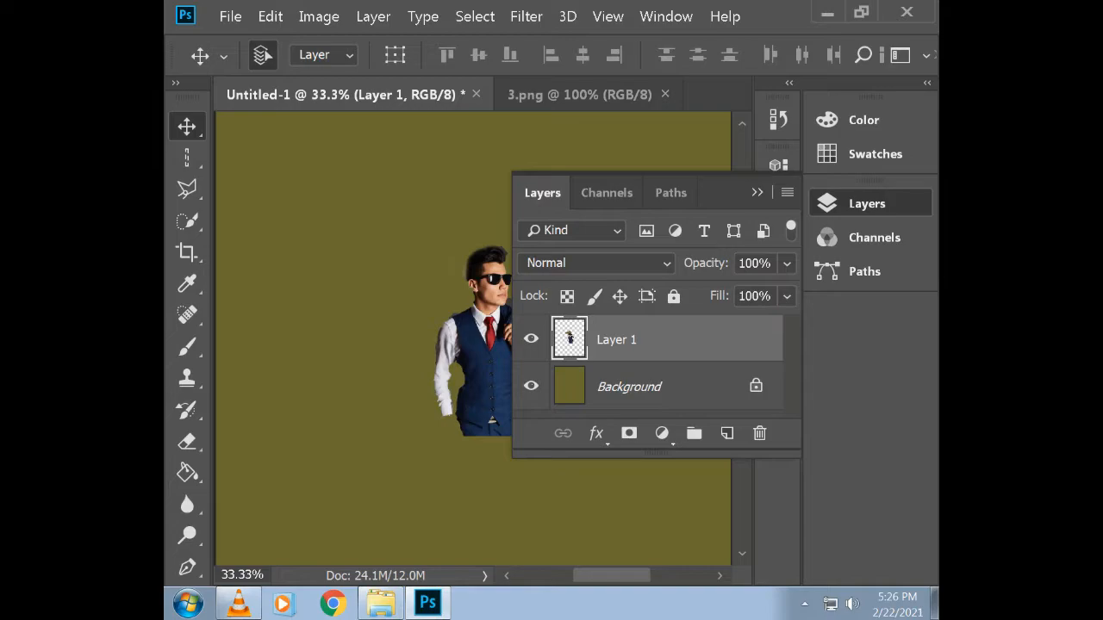
{"action": "left_click", "coordinate": [757, 192]}
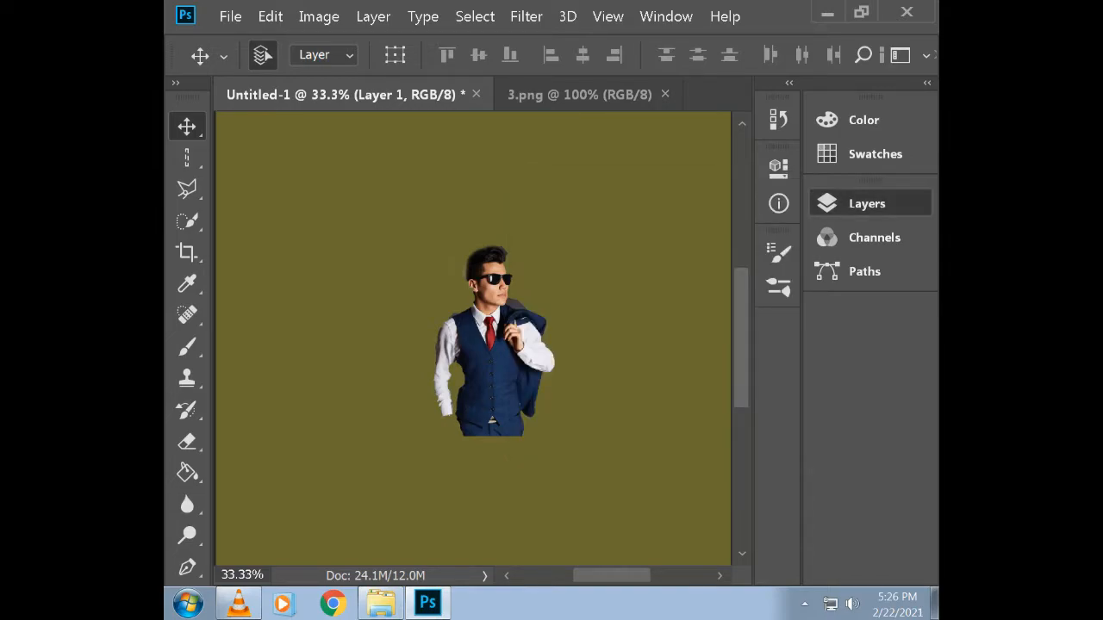
{"action": "left_click", "coordinate": [866, 203]}
{"action": "left_click", "coordinate": [757, 192]}
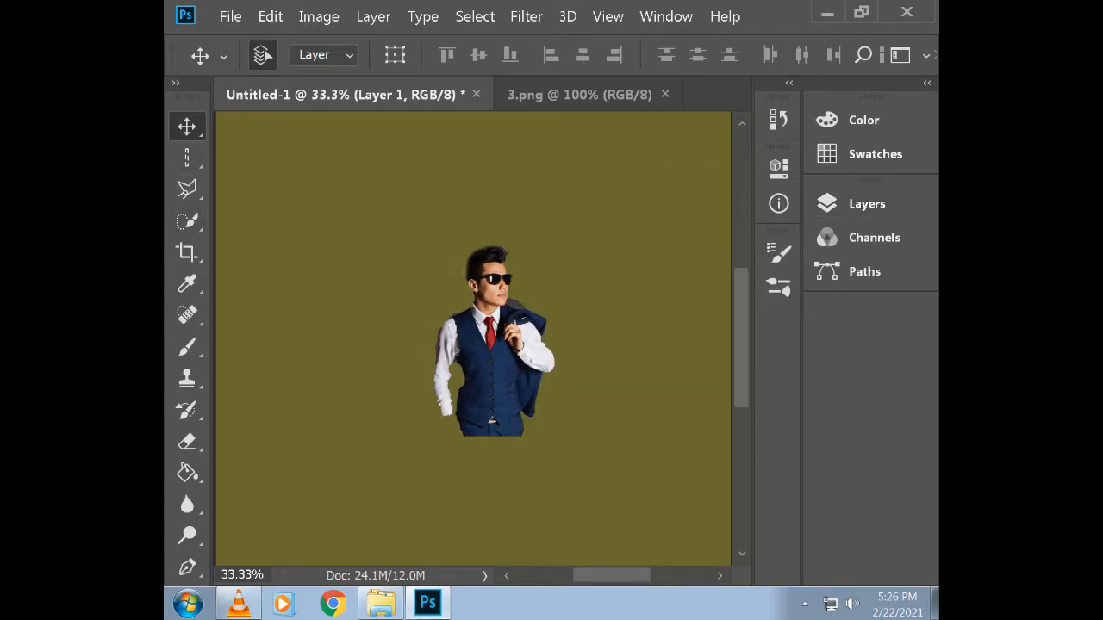
Flip the man's cutout horizontally and move him to the left on the canvas
{"action": "left_click", "coordinate": [176, 83]}
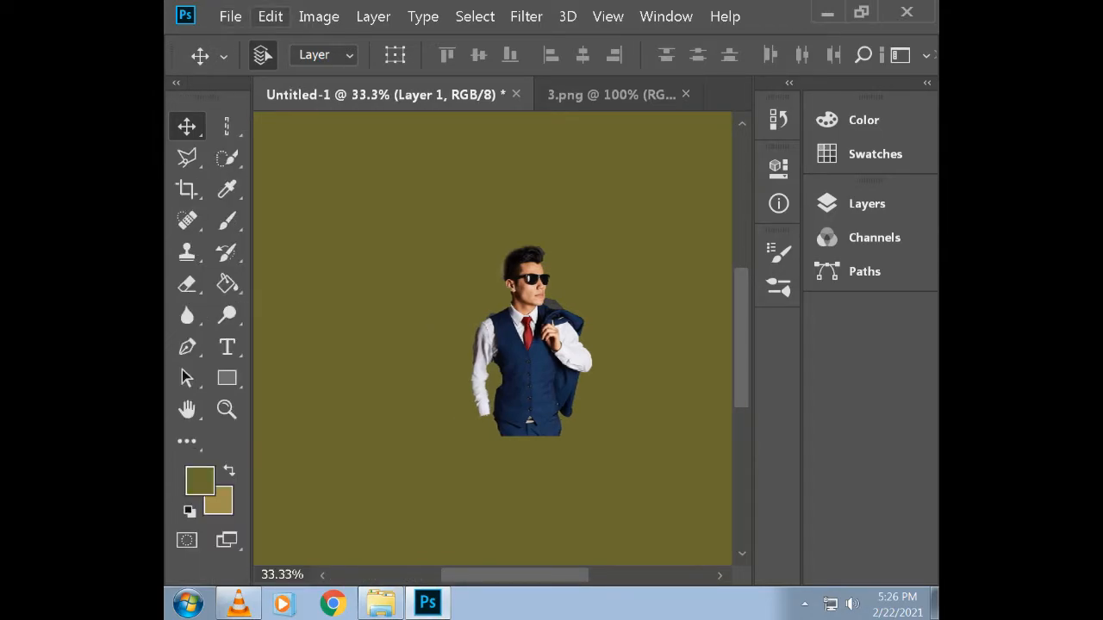
{"action": "left_click", "coordinate": [271, 17]}
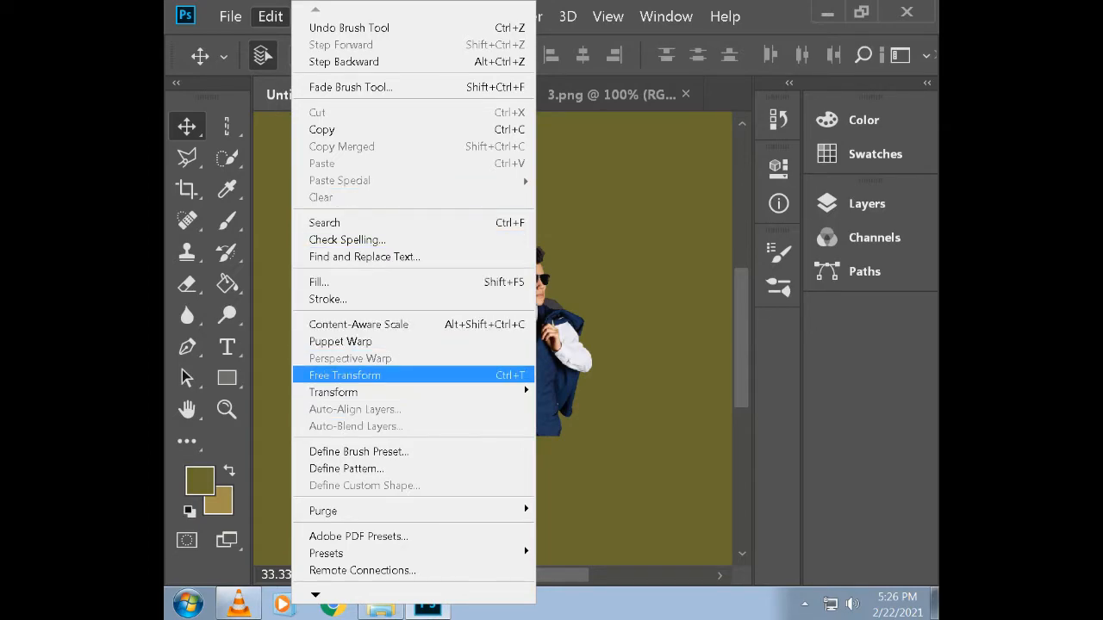
{"action": "mouse_move", "coordinate": [344, 392]}
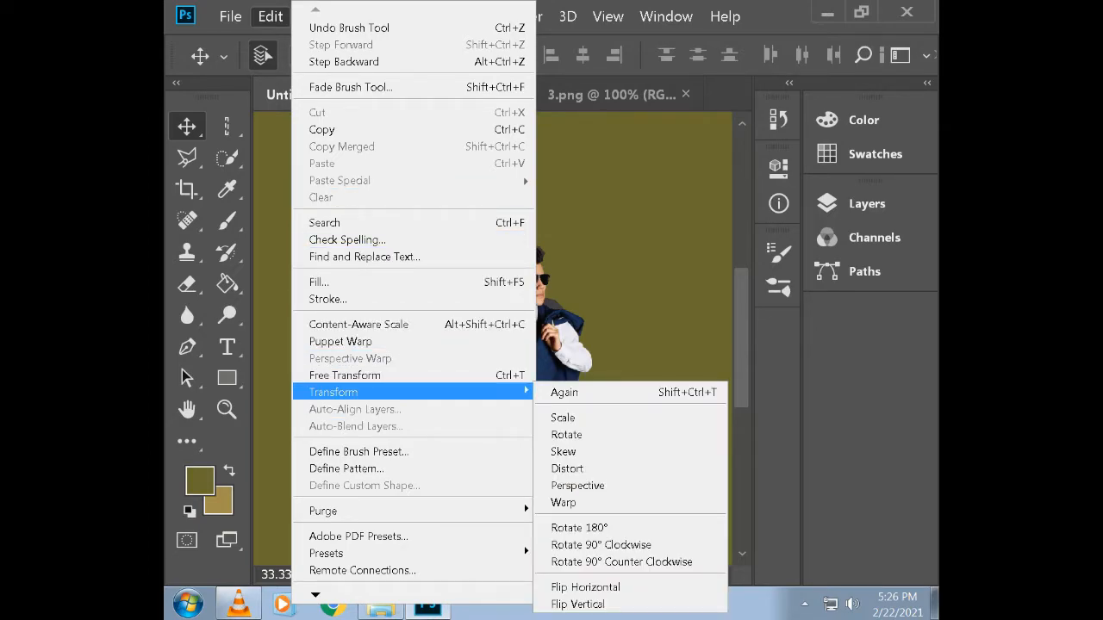
{"action": "left_click", "coordinate": [585, 587]}
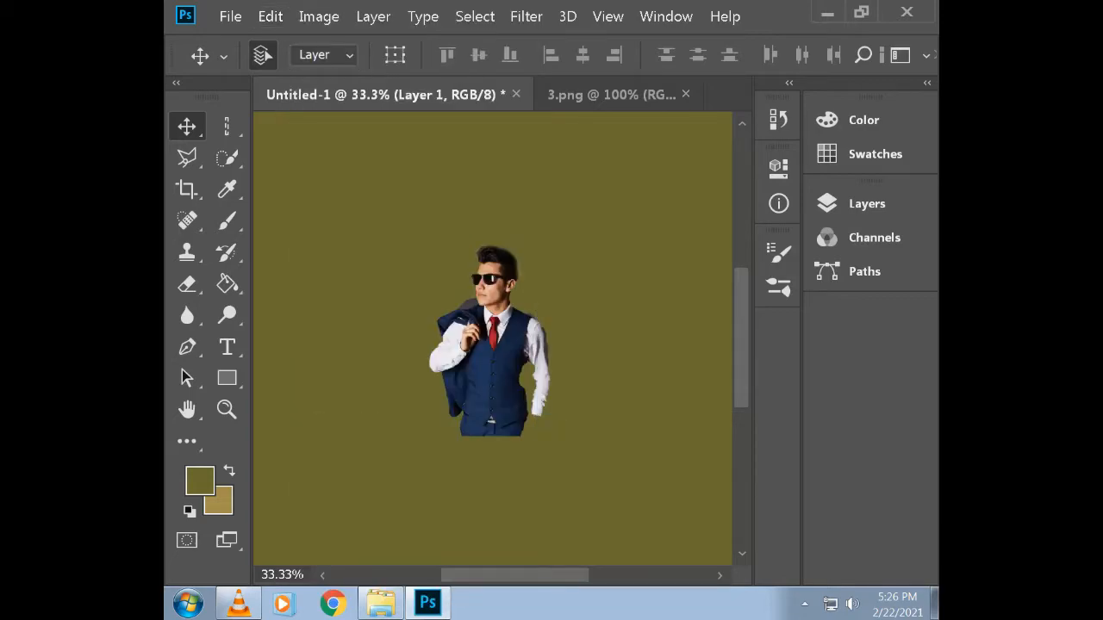
{"action": "left_click_drag", "start_coordinate": [529, 290], "coordinate": [481, 291]}
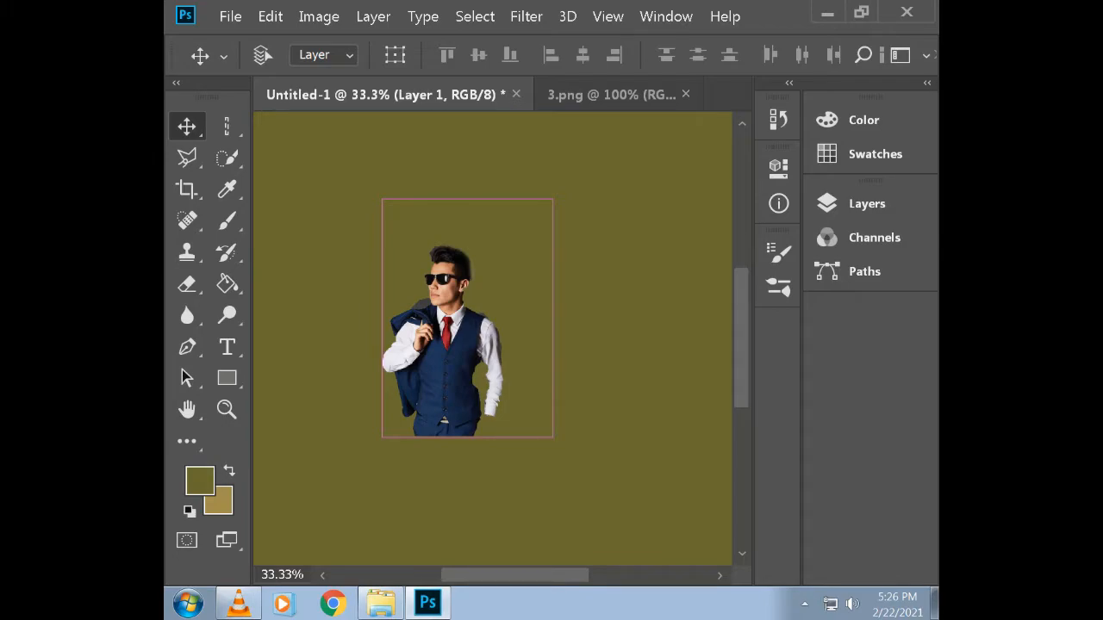
Duplicate the man's cutout layer, move the copy to the left of the original, and flip the copy horizontally
{"action": "key", "text": "ctrl+j"}
{"action": "left_click_drag", "start_coordinate": [471, 289], "coordinate": [335, 297]}
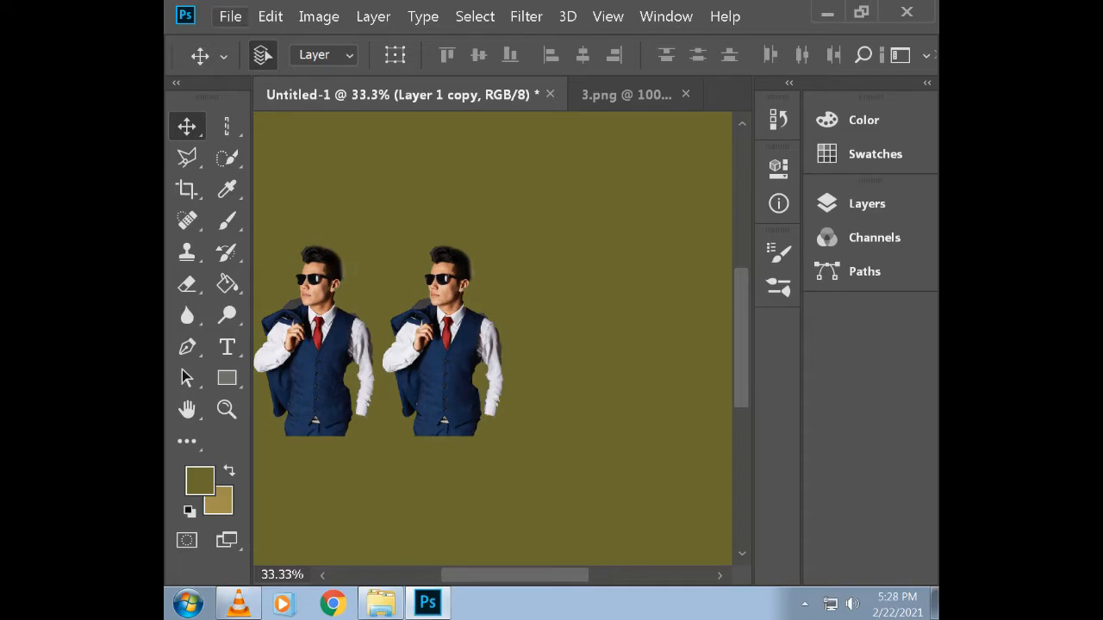
{"action": "left_click", "coordinate": [271, 16]}
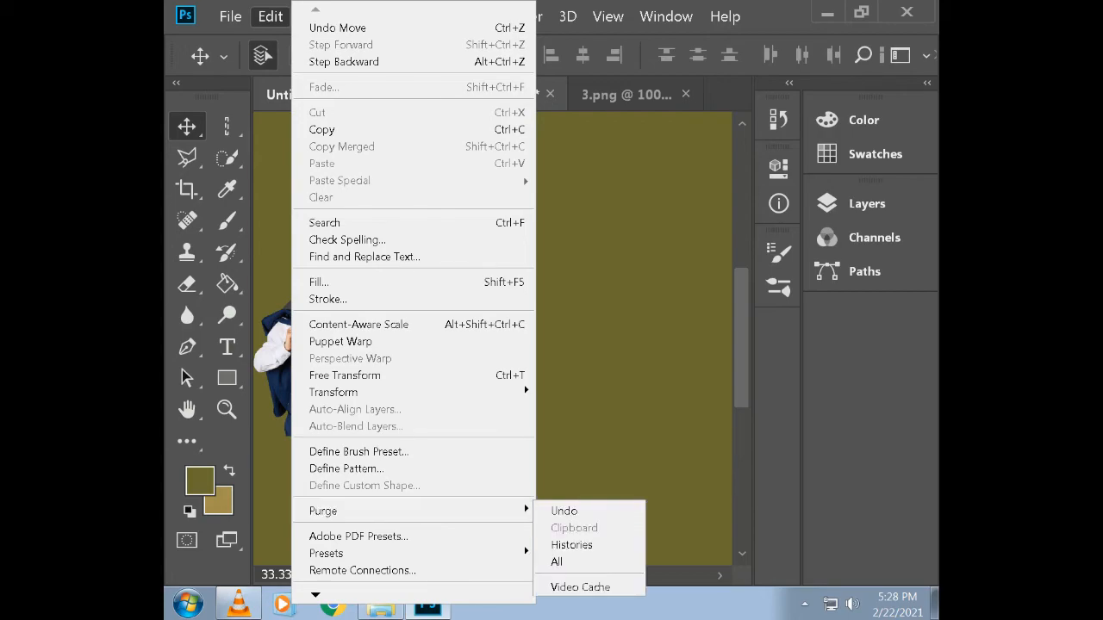
{"action": "mouse_move", "coordinate": [344, 392]}
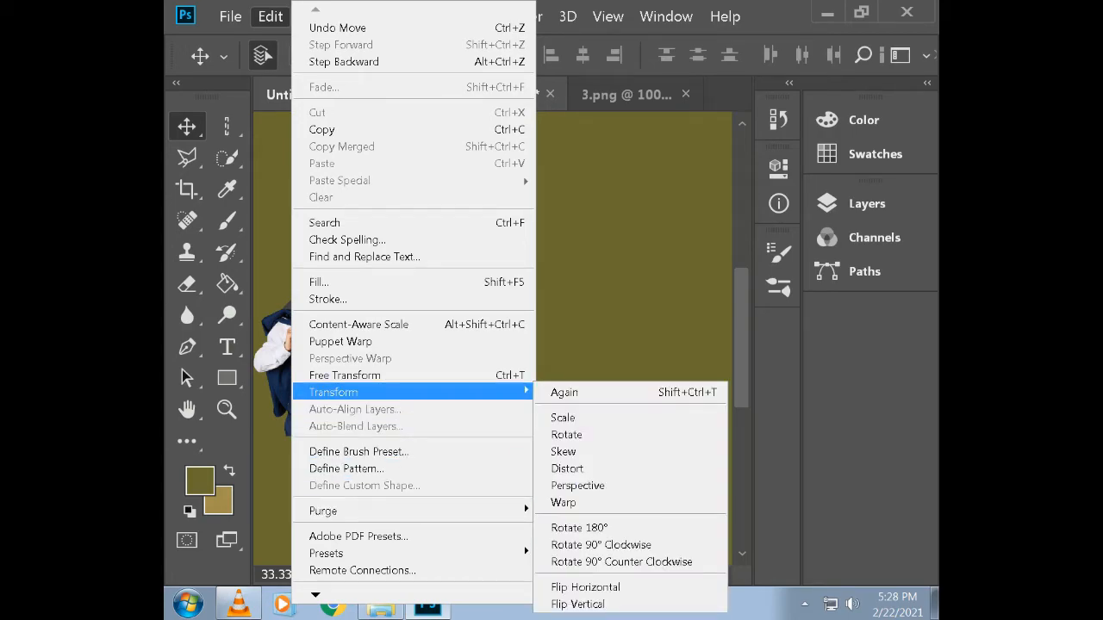
{"action": "left_click", "coordinate": [585, 586]}
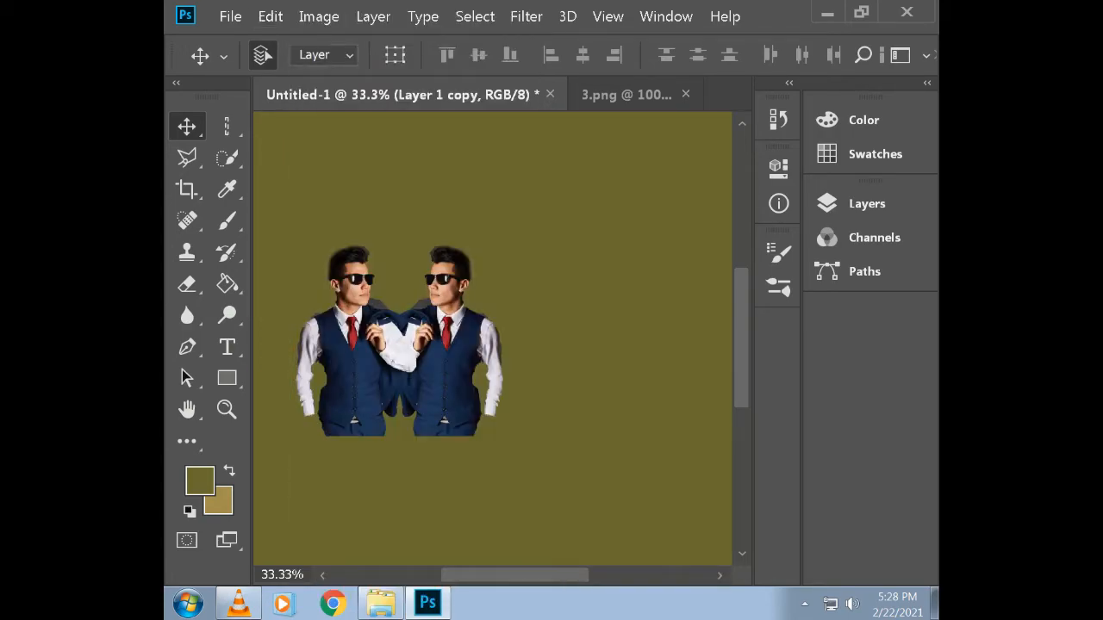
Reposition both cutouts so the mirrored men face each other with their elbows meeting near the canvas centre
{"action": "left_click_drag", "start_coordinate": [483, 300], "coordinate": [570, 301]}
{"action": "left_click_drag", "start_coordinate": [380, 327], "coordinate": [441, 327]}
{"action": "left_click", "coordinate": [544, 345]}
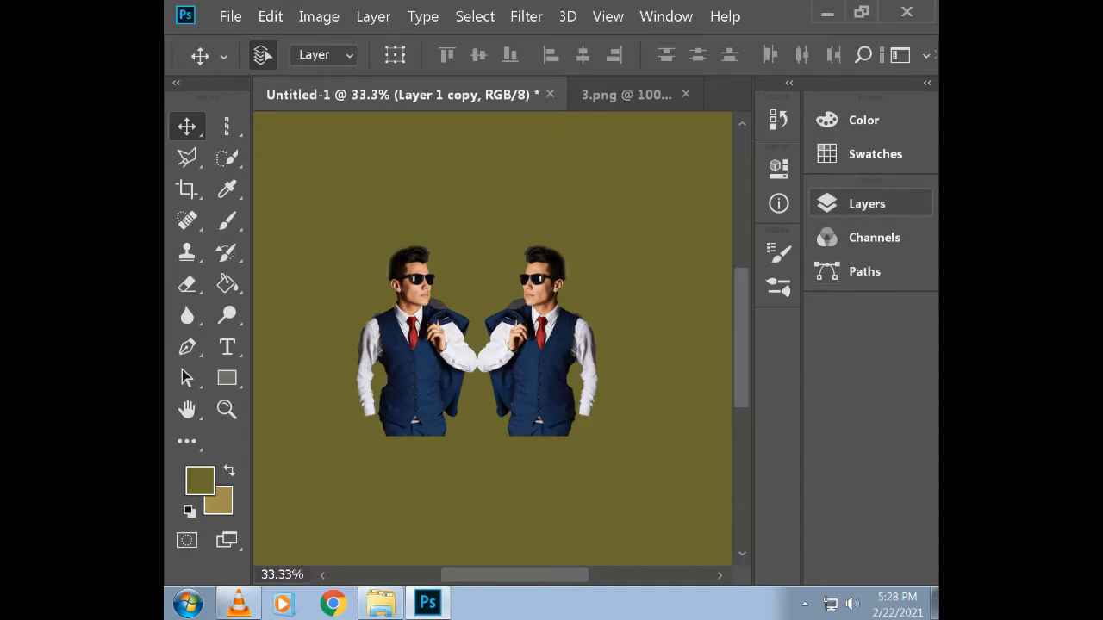
Merge Layer 1 and Layer 1 copy into one layer, and move the merged pair slightly upward
{"action": "left_click", "coordinate": [866, 203]}
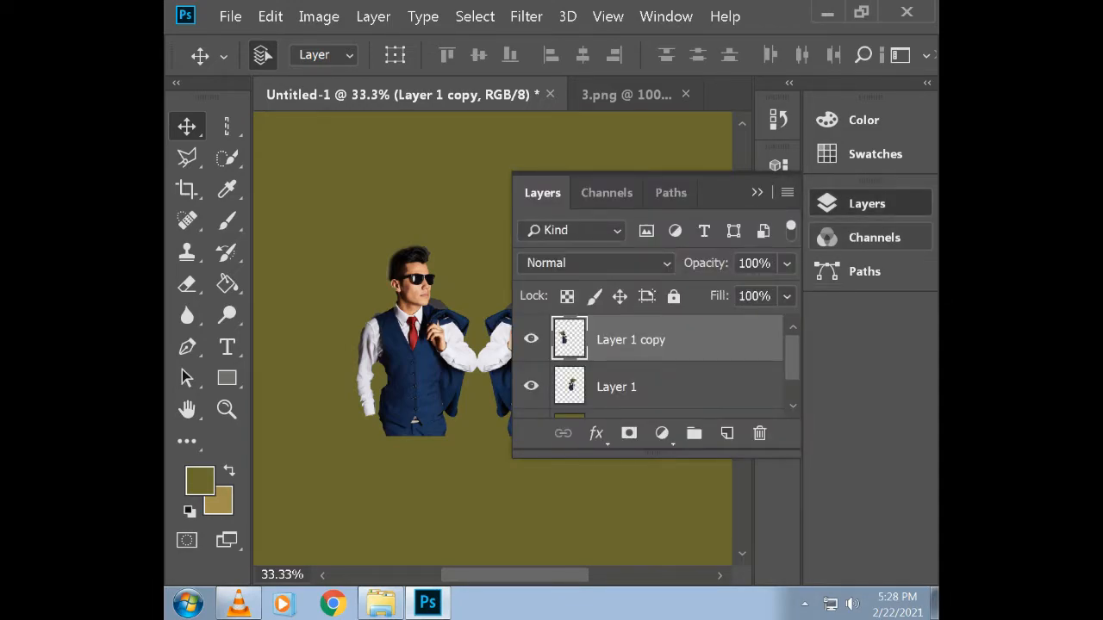
{"action": "left_click", "coordinate": [646, 387], "text": "ctrl"}
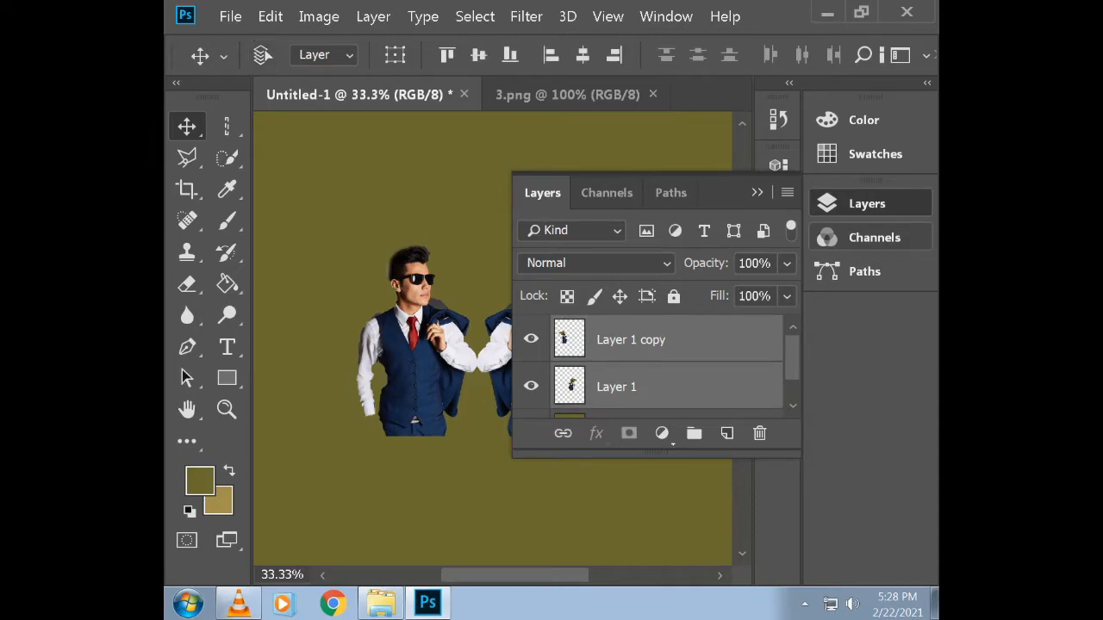
{"action": "key", "text": "ctrl+e"}
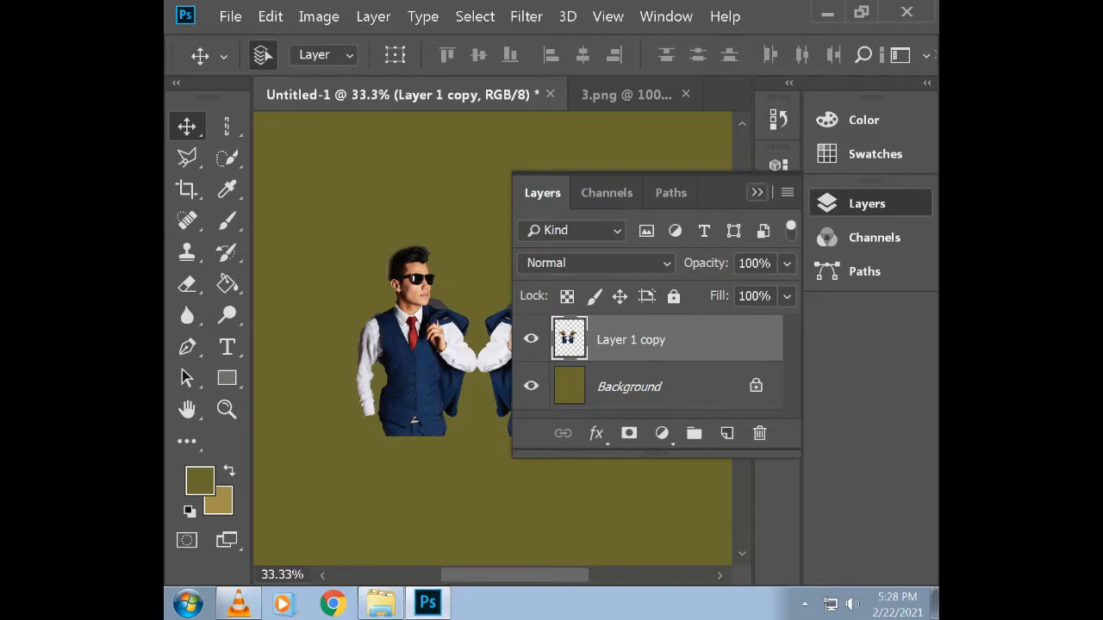
{"action": "left_click", "coordinate": [757, 192]}
{"action": "mouse_move", "coordinate": [453, 284]}
{"action": "left_mouse_down"}
{"action": "mouse_move", "coordinate": [481, 284]}
{"action": "mouse_move", "coordinate": [453, 284]}
{"action": "mouse_move", "coordinate": [452, 274]}
{"action": "left_mouse_up"}
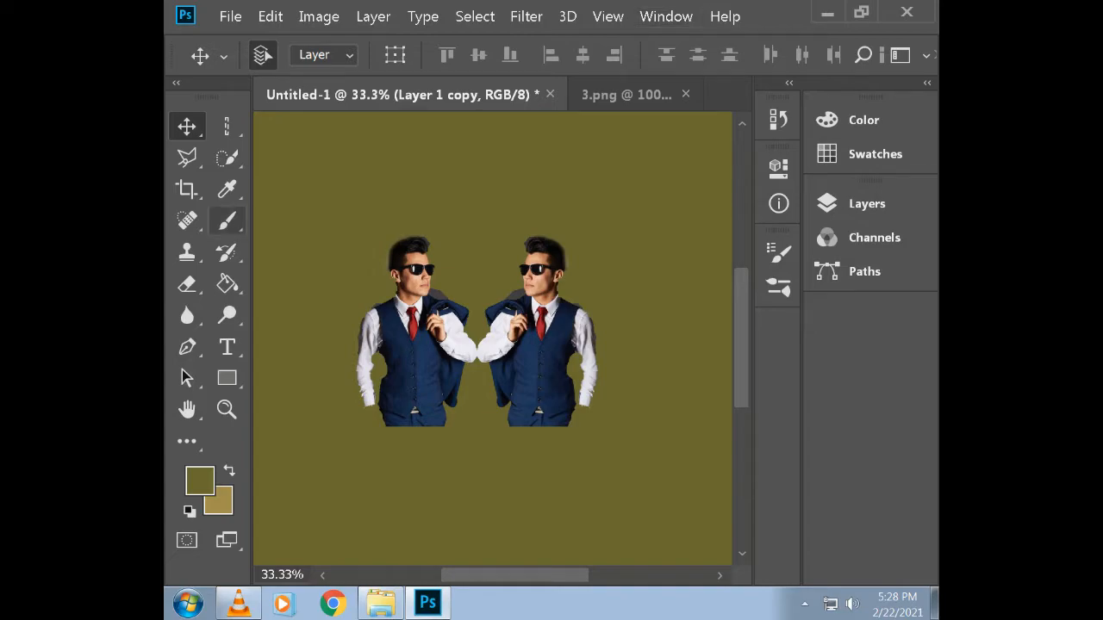
Crop the canvas closely around the two men with the Crop tool, and return to the Move tool
{"action": "left_click", "coordinate": [187, 189]}
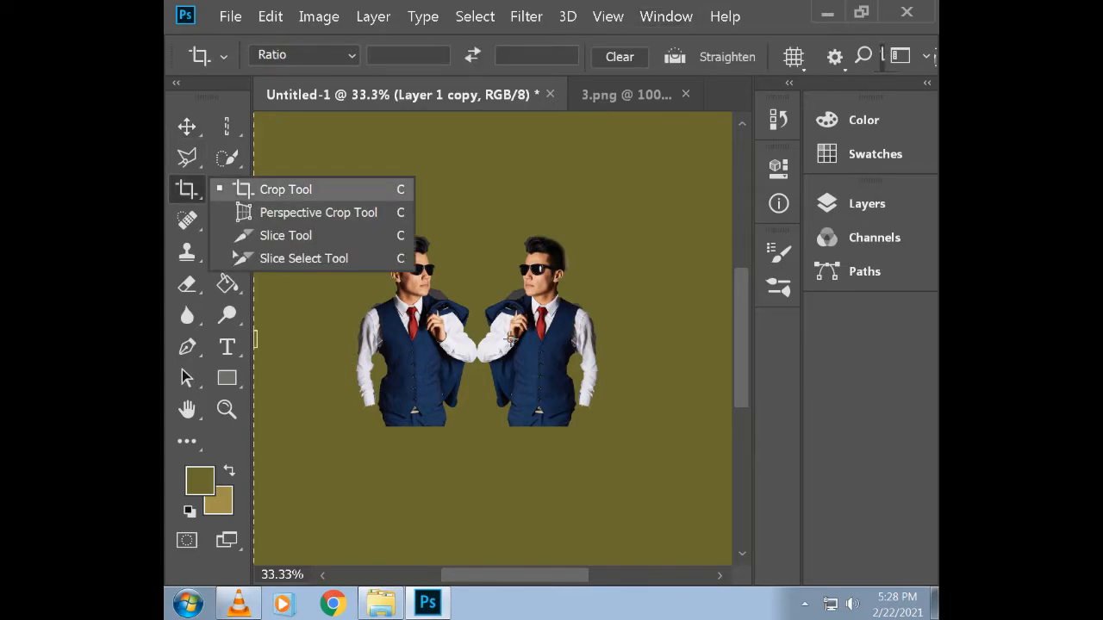
{"action": "left_click", "coordinate": [276, 187]}
{"action": "left_click_drag", "start_coordinate": [339, 214], "coordinate": [603, 437]}
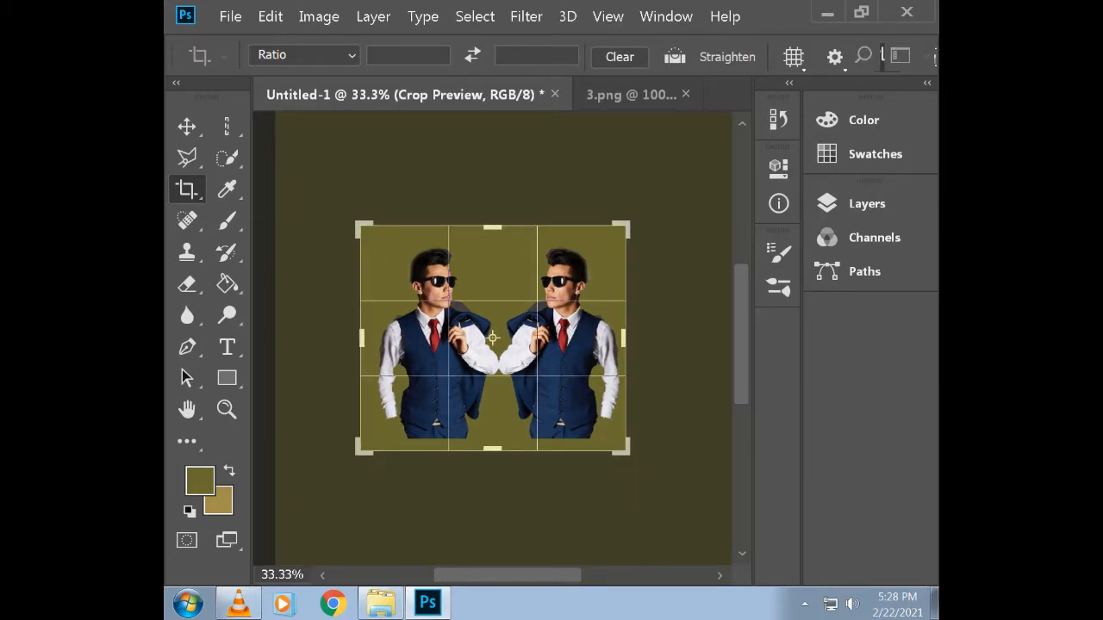
{"action": "left_click", "coordinate": [661, 260]}
{"action": "right_click", "coordinate": [662, 260]}
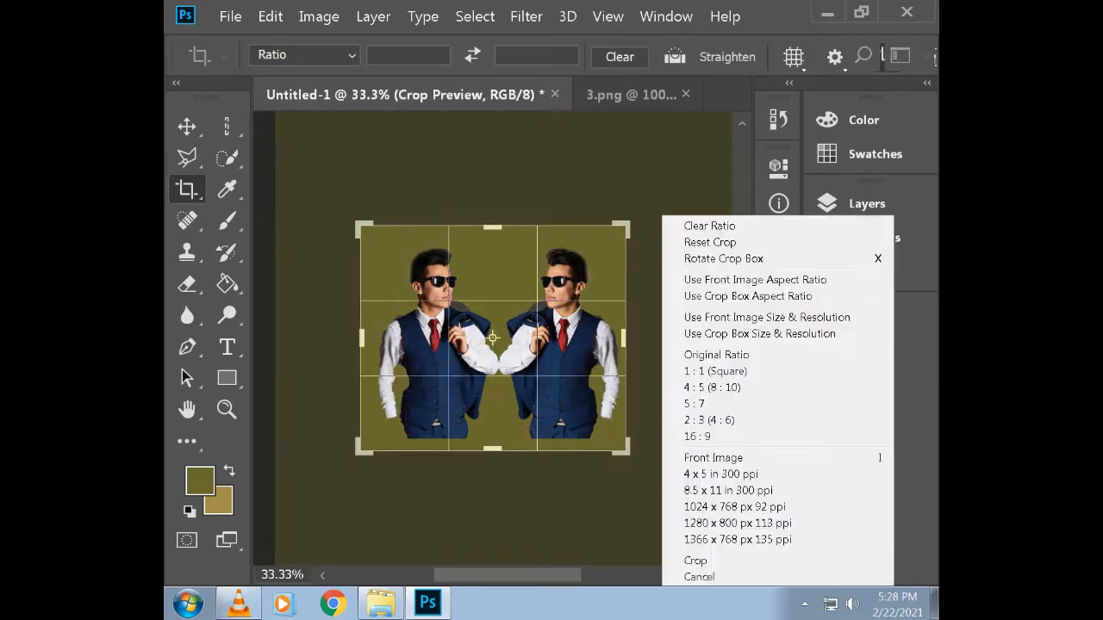
{"action": "left_click", "coordinate": [689, 194]}
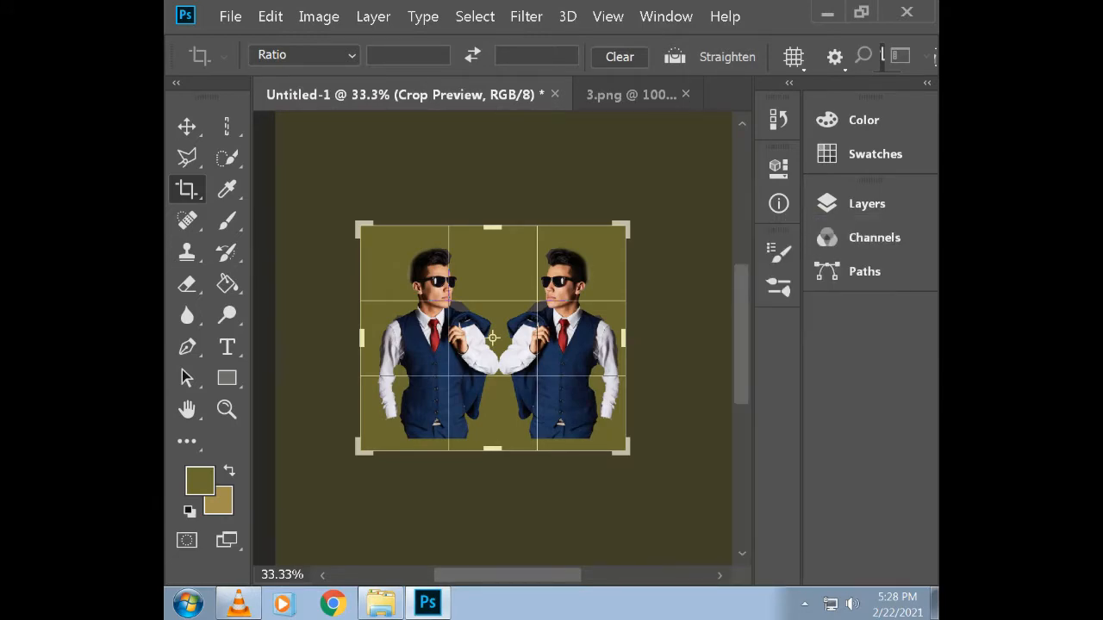
{"action": "key", "text": "Return"}
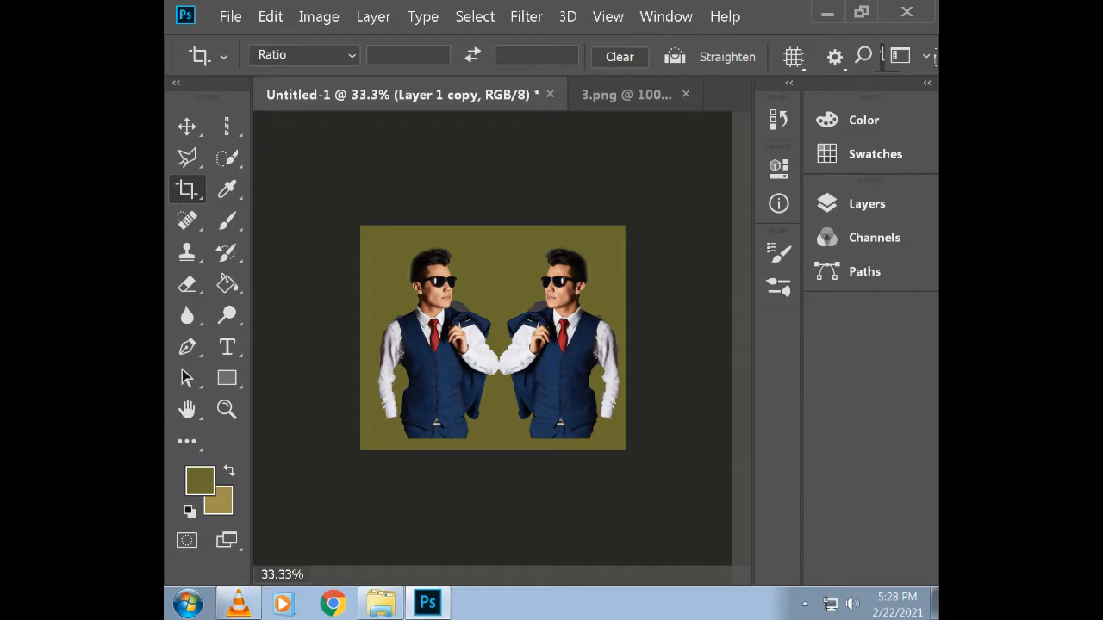
{"action": "key", "text": "v"}
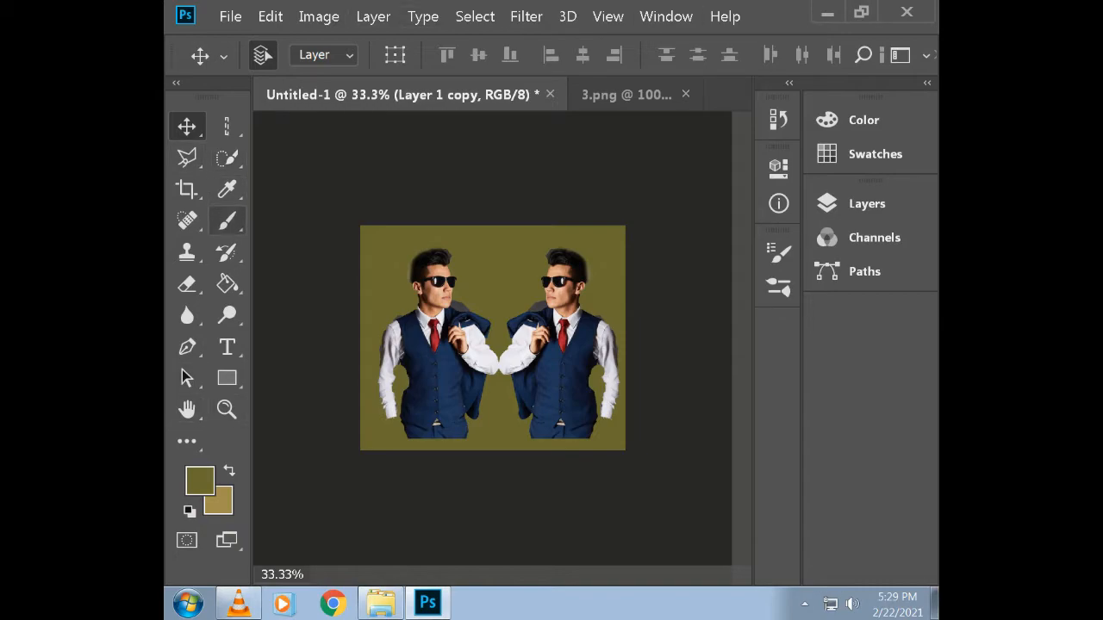
With the Eyedropper, sample the navy vest and the white shirt sleeve, leaving the sleeve's white as the background colour
{"action": "left_click", "coordinate": [226, 189]}
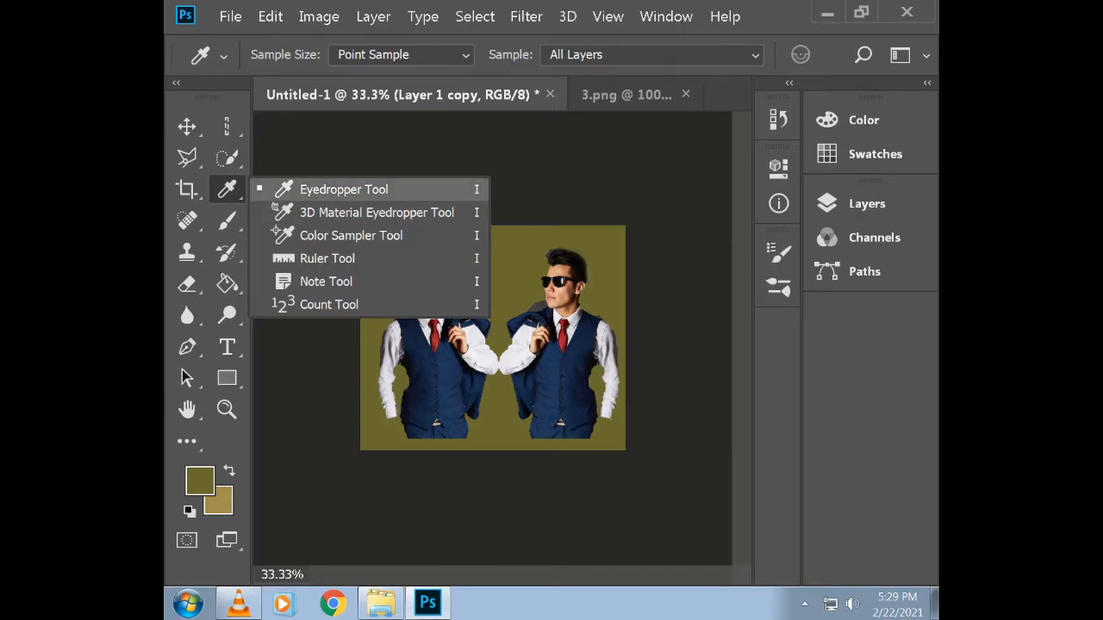
{"action": "left_click", "coordinate": [343, 190]}
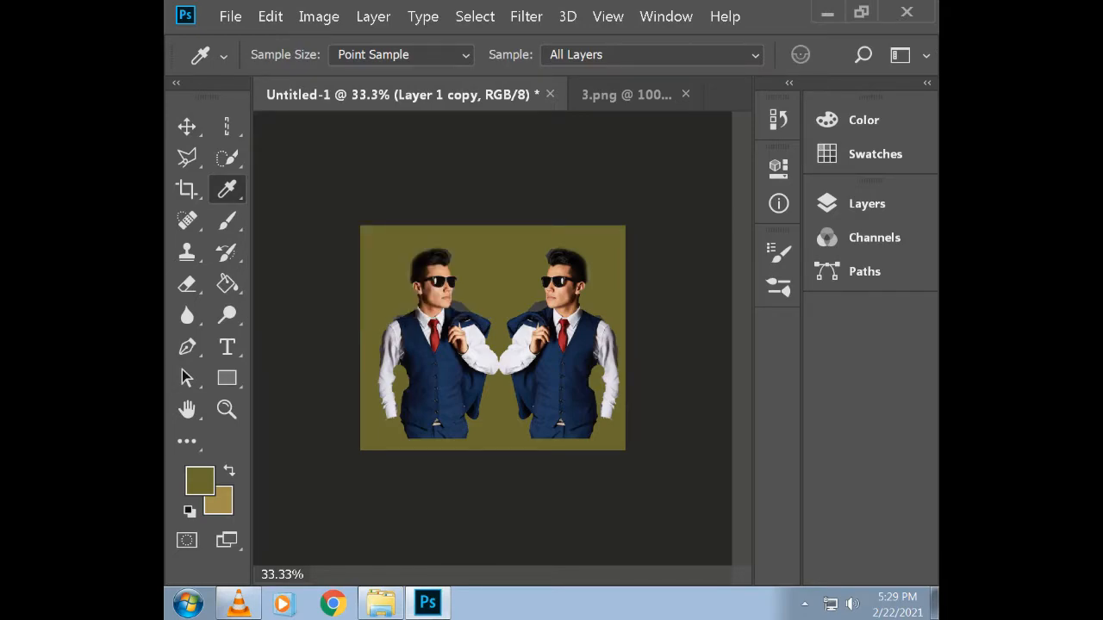
{"action": "left_click", "coordinate": [432, 370], "text": "alt"}
{"action": "left_click", "coordinate": [479, 351], "text": "alt"}
Sample the vest's navy with the Brush tool and paint over the olive area between the two men's heads
{"action": "left_click", "coordinate": [227, 221]}
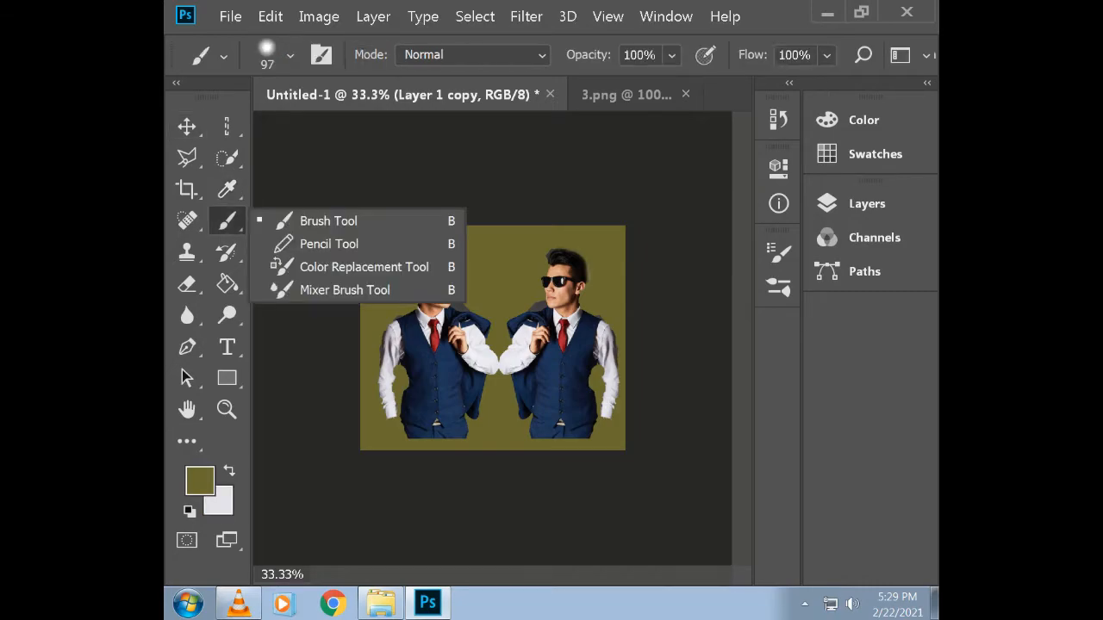
{"action": "left_click", "coordinate": [227, 221]}
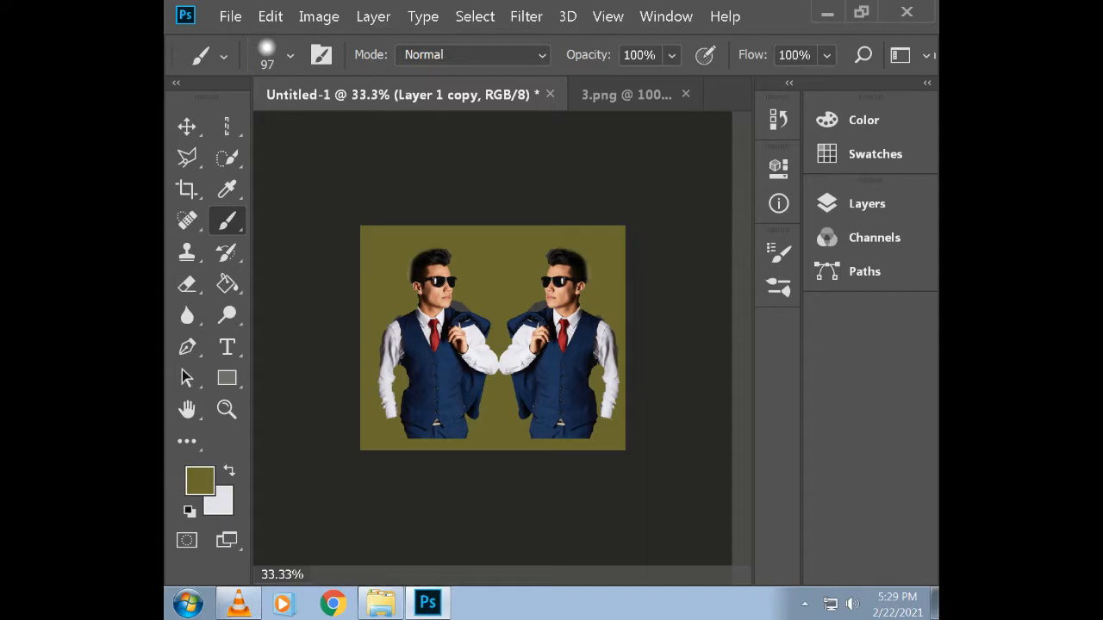
{"action": "left_click", "coordinate": [569, 379], "text": "alt"}
{"action": "mouse_move", "coordinate": [492, 263]}
{"action": "left_mouse_down"}
{"action": "mouse_move", "coordinate": [496, 248]}
{"action": "mouse_move", "coordinate": [499, 233]}
{"action": "mouse_move", "coordinate": [468, 230]}
{"action": "mouse_move", "coordinate": [542, 233]}
{"action": "mouse_move", "coordinate": [469, 229]}
{"action": "mouse_move", "coordinate": [470, 261]}
{"action": "mouse_move", "coordinate": [452, 233]}
{"action": "mouse_move", "coordinate": [472, 284]}
{"action": "mouse_move", "coordinate": [473, 254]}
{"action": "mouse_move", "coordinate": [494, 263]}
{"action": "mouse_move", "coordinate": [490, 251]}
{"action": "mouse_move", "coordinate": [491, 276]}
{"action": "mouse_move", "coordinate": [520, 257]}
{"action": "mouse_move", "coordinate": [520, 272]}
{"action": "mouse_move", "coordinate": [529, 248]}
{"action": "mouse_move", "coordinate": [479, 289]}
{"action": "left_mouse_up"}
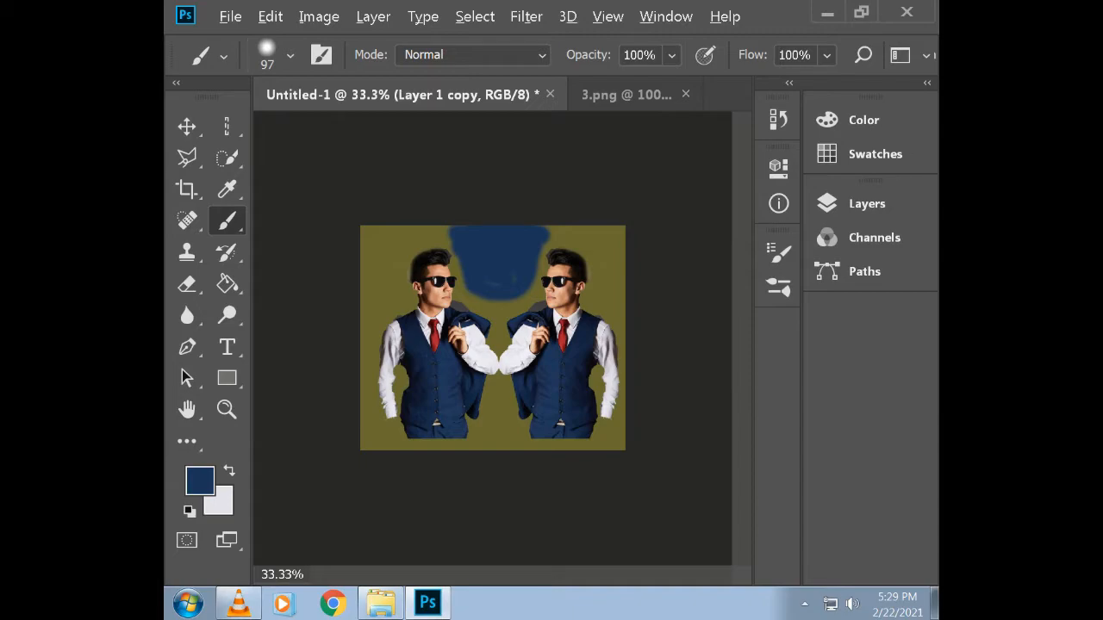
Paint the backdrop's upper left in white sampled from the sleeve, and its lower left and centre in red sampled from the tie
{"action": "left_click", "coordinate": [484, 355], "text": "alt"}
{"action": "mouse_move", "coordinate": [381, 302]}
{"action": "left_mouse_down"}
{"action": "mouse_move", "coordinate": [375, 234]}
{"action": "mouse_move", "coordinate": [455, 231]}
{"action": "mouse_move", "coordinate": [370, 235]}
{"action": "mouse_move", "coordinate": [366, 306]}
{"action": "mouse_move", "coordinate": [368, 261]}
{"action": "mouse_move", "coordinate": [371, 281]}
{"action": "mouse_move", "coordinate": [381, 268]}
{"action": "mouse_move", "coordinate": [393, 280]}
{"action": "mouse_move", "coordinate": [397, 231]}
{"action": "mouse_move", "coordinate": [474, 234]}
{"action": "mouse_move", "coordinate": [416, 239]}
{"action": "mouse_move", "coordinate": [365, 338]}
{"action": "left_mouse_up"}
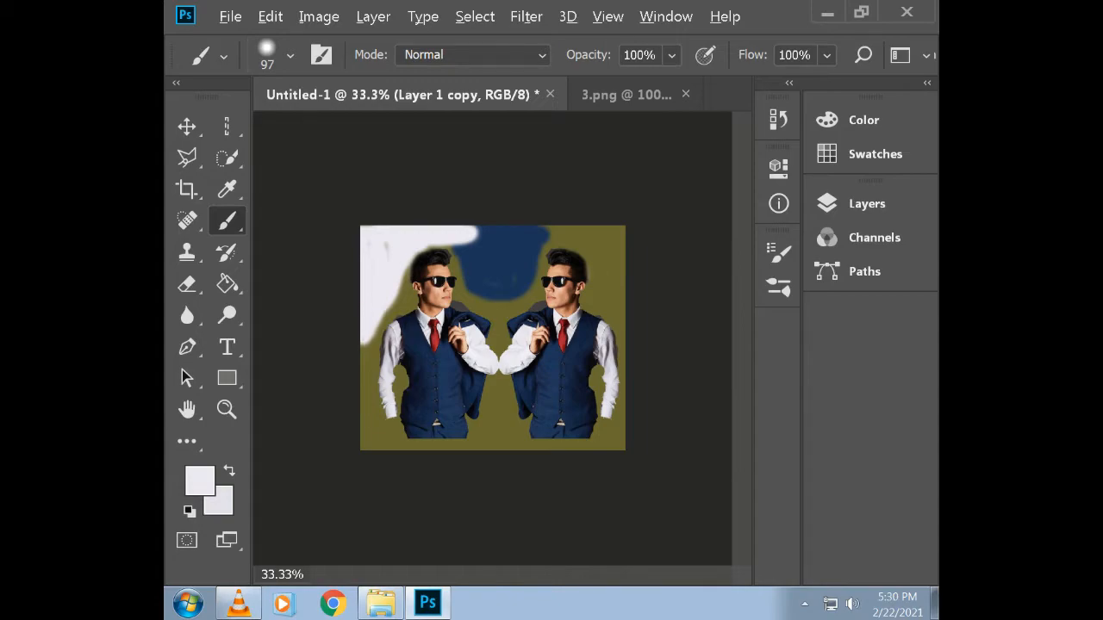
{"action": "left_click", "coordinate": [434, 332], "text": "alt"}
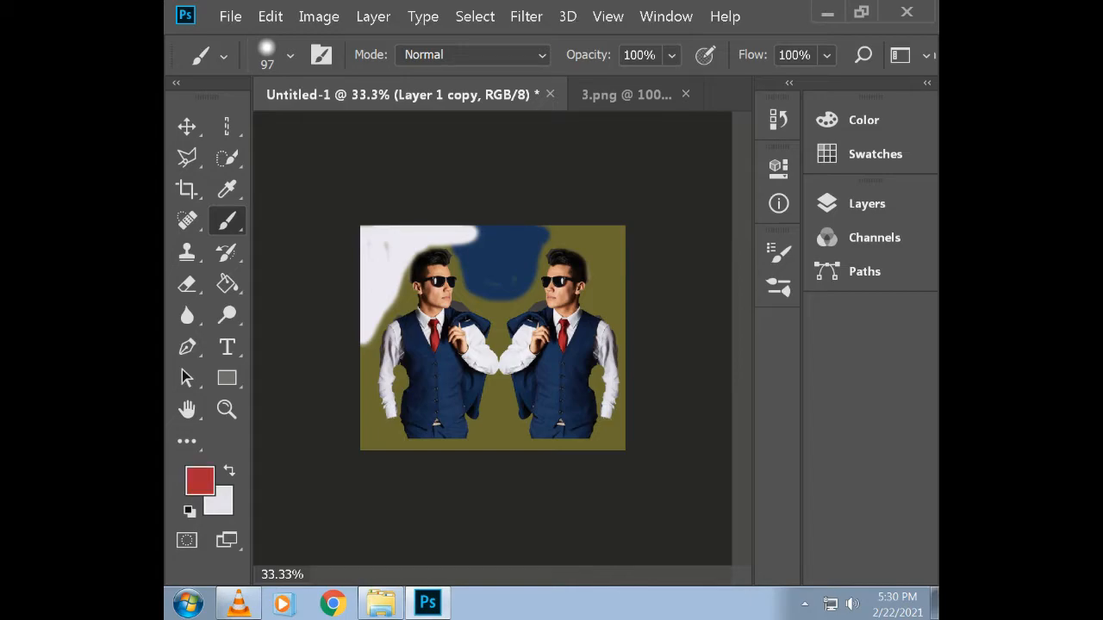
{"action": "mouse_move", "coordinate": [503, 412]}
{"action": "left_mouse_down"}
{"action": "mouse_move", "coordinate": [503, 422]}
{"action": "mouse_move", "coordinate": [496, 379]}
{"action": "mouse_move", "coordinate": [506, 399]}
{"action": "mouse_move", "coordinate": [489, 406]}
{"action": "mouse_move", "coordinate": [477, 438]}
{"action": "mouse_move", "coordinate": [515, 432]}
{"action": "mouse_move", "coordinate": [479, 444]}
{"action": "mouse_move", "coordinate": [522, 445]}
{"action": "mouse_move", "coordinate": [376, 447]}
{"action": "mouse_move", "coordinate": [367, 326]}
{"action": "mouse_move", "coordinate": [365, 361]}
{"action": "left_mouse_up"}
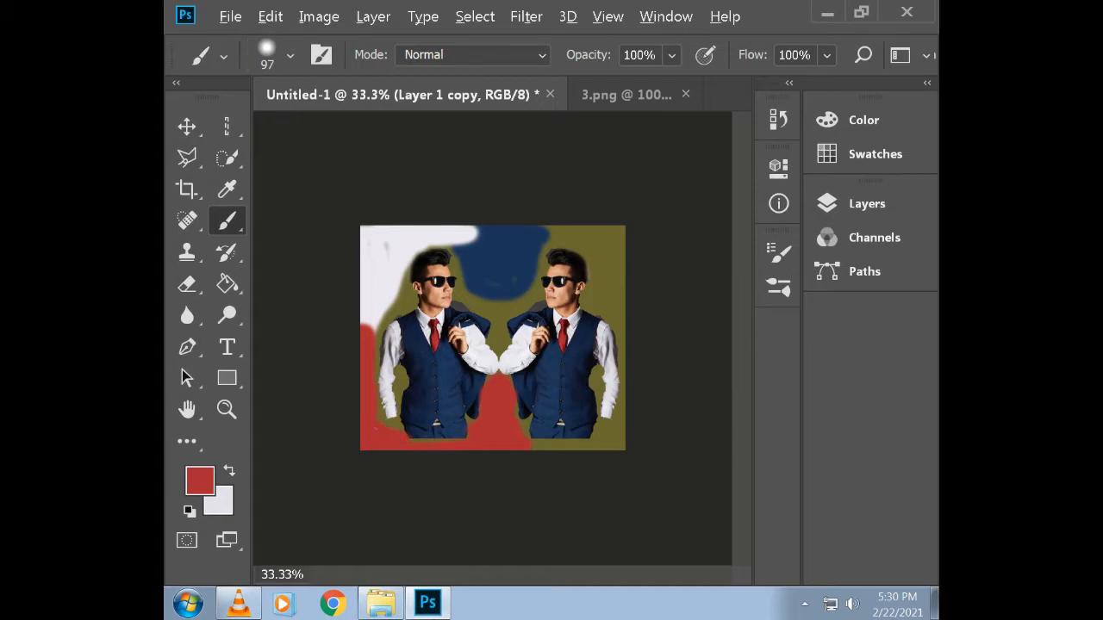
Paint the backdrop's upper right corner black, and add a patch of sampled skin tone over the white upper left area
{"action": "key", "text": "d"}
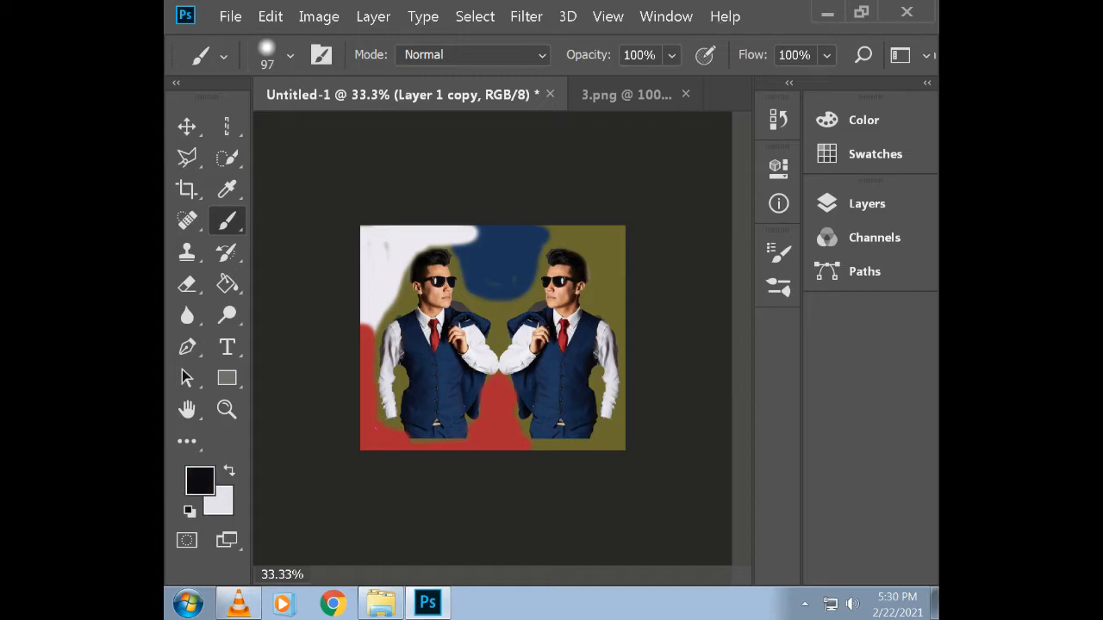
{"action": "mouse_move", "coordinate": [612, 250]}
{"action": "left_mouse_down"}
{"action": "mouse_move", "coordinate": [554, 233]}
{"action": "mouse_move", "coordinate": [613, 251]}
{"action": "mouse_move", "coordinate": [622, 233]}
{"action": "mouse_move", "coordinate": [620, 301]}
{"action": "mouse_move", "coordinate": [602, 237]}
{"action": "mouse_move", "coordinate": [604, 276]}
{"action": "mouse_move", "coordinate": [602, 230]}
{"action": "mouse_move", "coordinate": [607, 293]}
{"action": "mouse_move", "coordinate": [618, 300]}
{"action": "mouse_move", "coordinate": [597, 237]}
{"action": "left_mouse_up"}
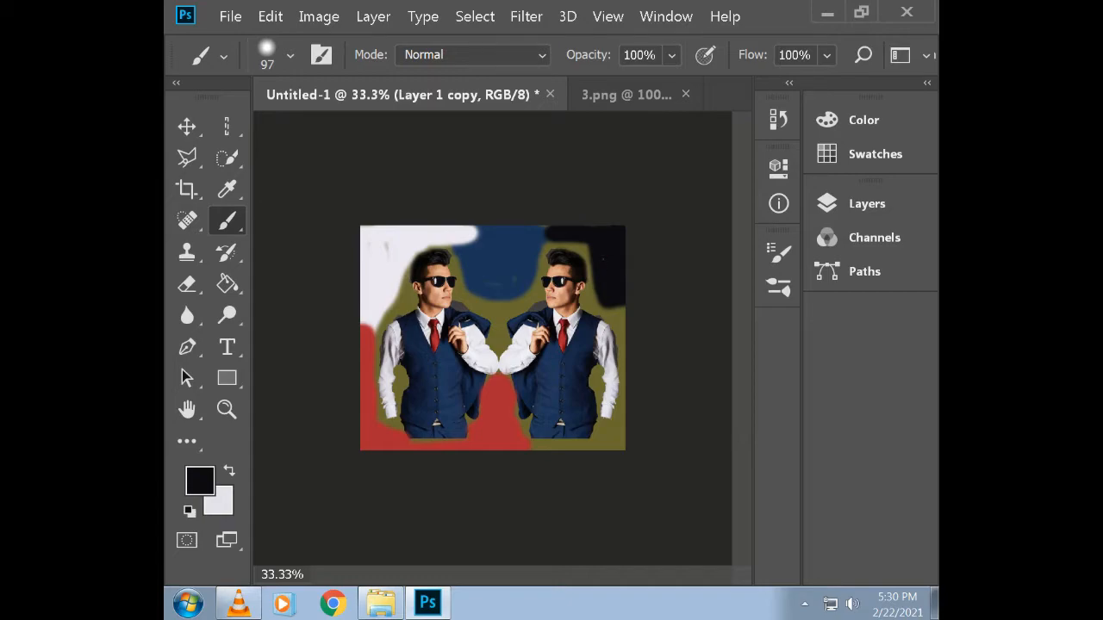
{"action": "left_click", "coordinate": [562, 295], "text": "alt"}
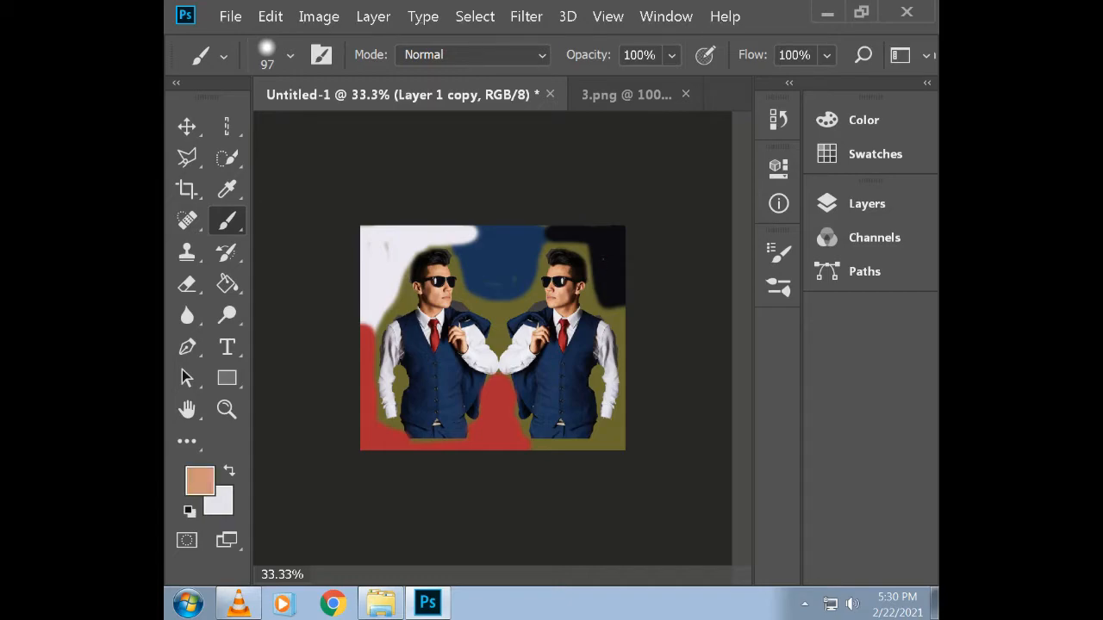
{"action": "mouse_move", "coordinate": [387, 259]}
{"action": "left_mouse_down"}
{"action": "mouse_move", "coordinate": [384, 277]}
{"action": "mouse_move", "coordinate": [388, 250]}
{"action": "mouse_move", "coordinate": [396, 267]}
{"action": "mouse_move", "coordinate": [406, 254]}
{"action": "mouse_move", "coordinate": [380, 236]}
{"action": "mouse_move", "coordinate": [372, 263]}
{"action": "left_mouse_up"}
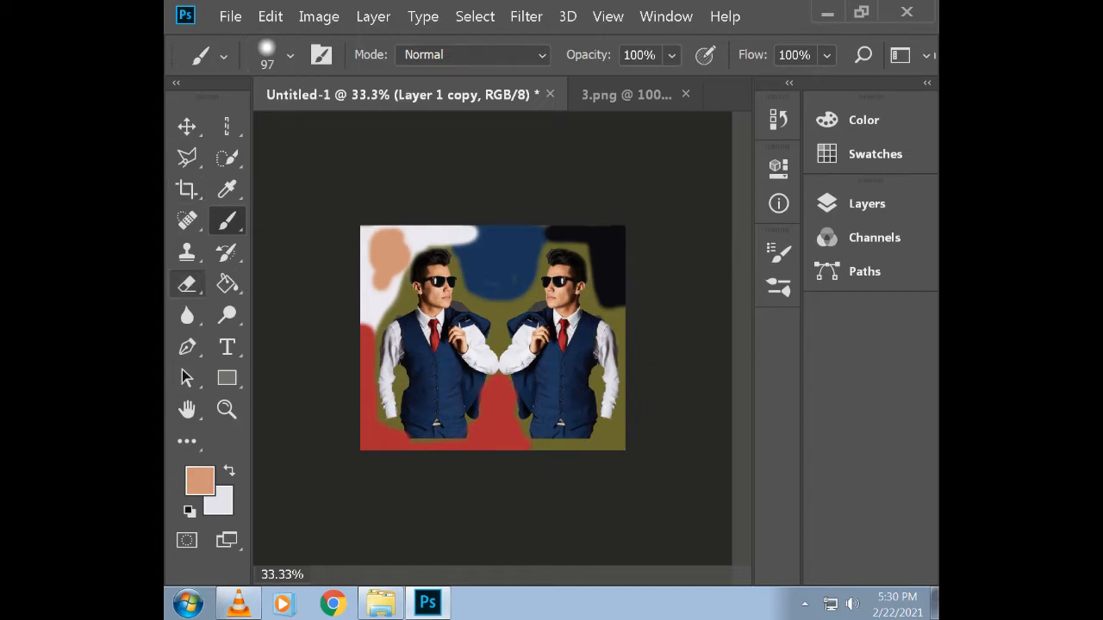
Create a new Letter-size document at 300 pixels/inch with white contents, and clone thin strokes of the two men onto it with the Clone Stamp
{"action": "left_click", "coordinate": [187, 252]}
{"action": "left_click", "coordinate": [306, 252]}
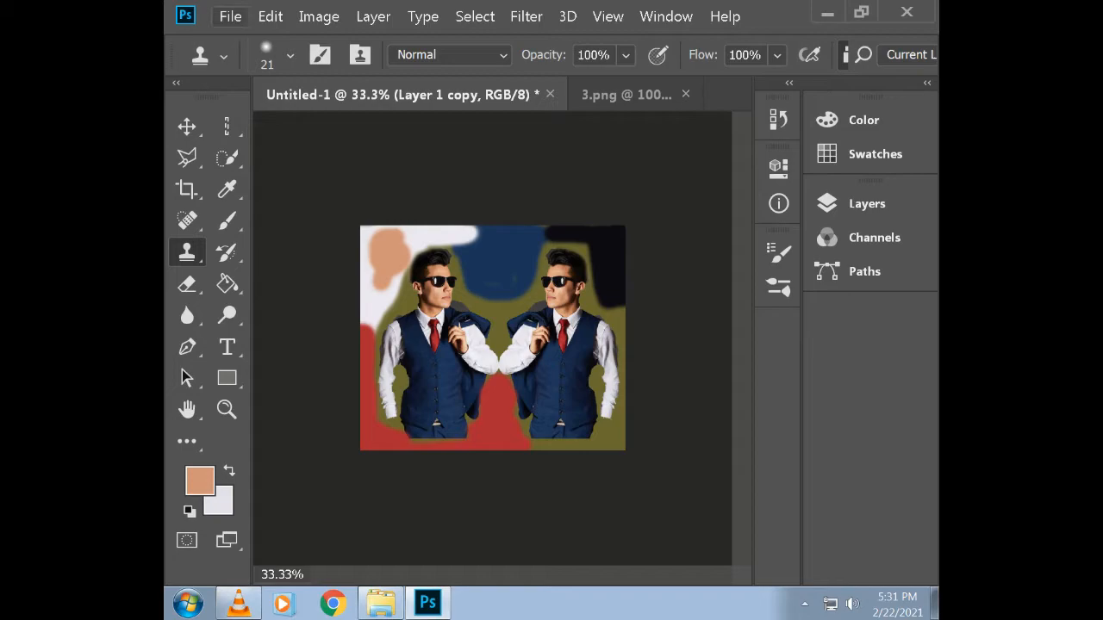
{"action": "left_click", "coordinate": [230, 16]}
{"action": "key", "text": "ctrl+n"}
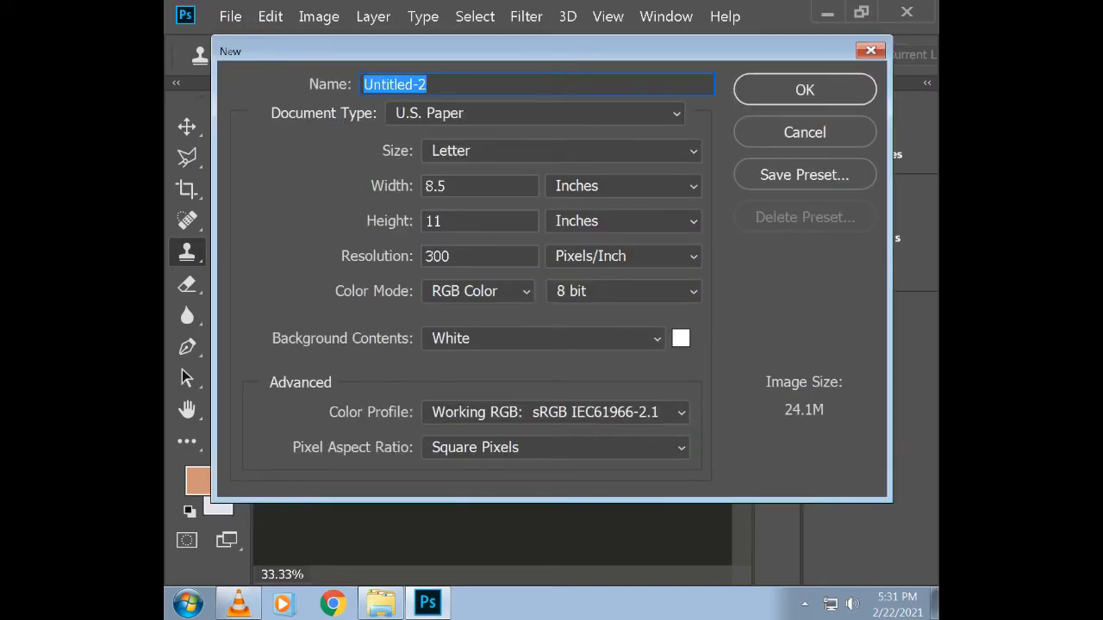
{"action": "key", "text": "Return"}
{"action": "mouse_move", "coordinate": [429, 241]}
{"action": "left_mouse_down"}
{"action": "mouse_move", "coordinate": [483, 280]}
{"action": "mouse_move", "coordinate": [449, 257]}
{"action": "mouse_move", "coordinate": [465, 245]}
{"action": "mouse_move", "coordinate": [433, 281]}
{"action": "mouse_move", "coordinate": [453, 258]}
{"action": "mouse_move", "coordinate": [444, 251]}
{"action": "mouse_move", "coordinate": [480, 278]}
{"action": "mouse_move", "coordinate": [452, 241]}
{"action": "mouse_move", "coordinate": [485, 271]}
{"action": "mouse_move", "coordinate": [494, 239]}
{"action": "mouse_move", "coordinate": [485, 263]}
{"action": "left_mouse_up"}
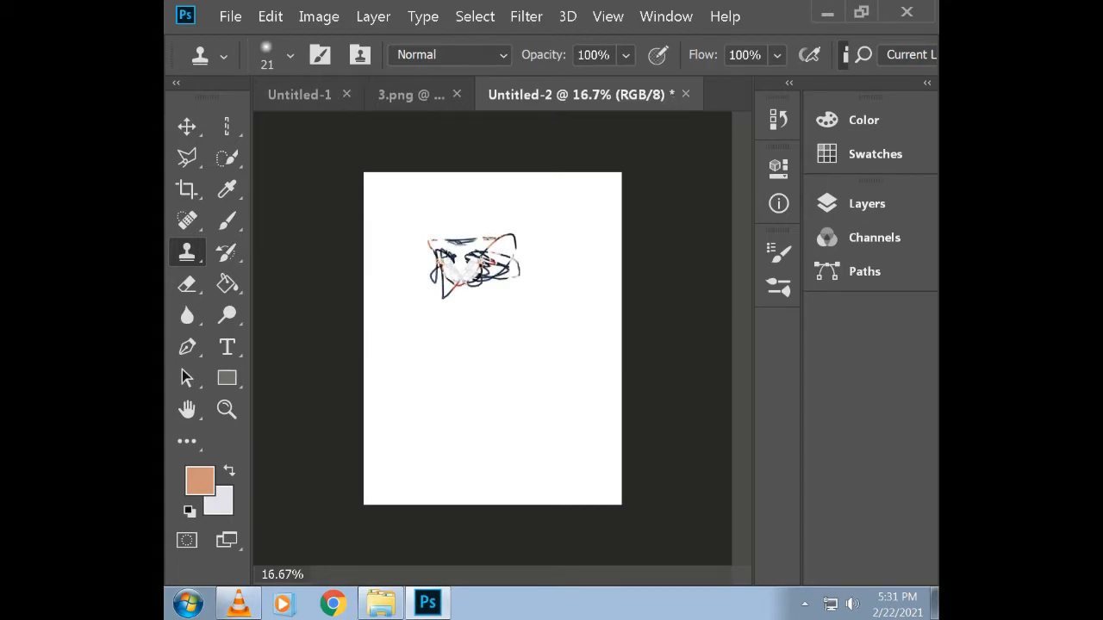
Set the Clone Stamp brush to 47 px size and 17% hardness, and collapse the toolbox to a single column
{"action": "left_click", "coordinate": [289, 54]}
{"action": "left_click_drag", "start_coordinate": [315, 134], "coordinate": [335, 134]}
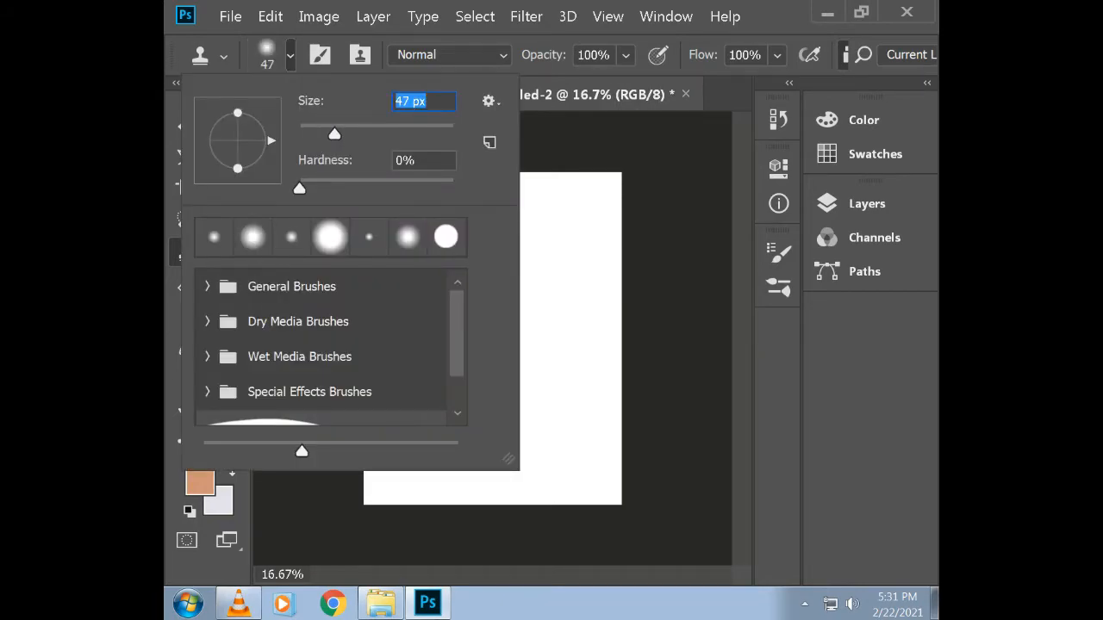
{"action": "left_click_drag", "start_coordinate": [300, 189], "coordinate": [325, 188]}
{"action": "left_click", "coordinate": [175, 83]}
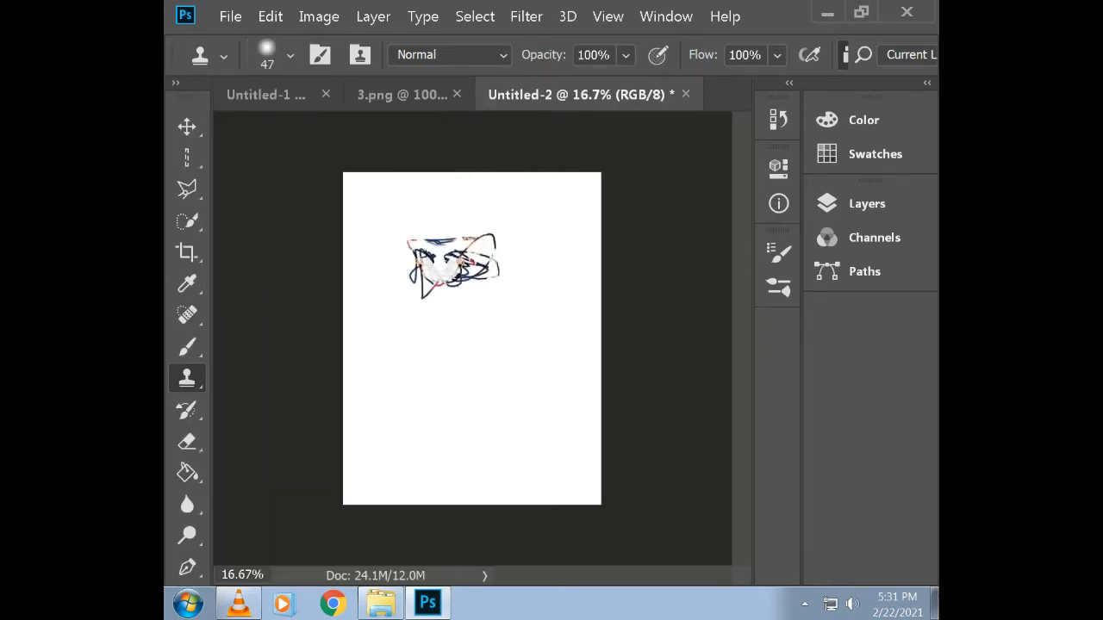
Clone more of both men's heads, torsos and the coloured backdrop onto the new white document
{"action": "mouse_move", "coordinate": [420, 266]}
{"action": "left_mouse_down"}
{"action": "mouse_move", "coordinate": [427, 239]}
{"action": "mouse_move", "coordinate": [417, 237]}
{"action": "mouse_move", "coordinate": [453, 230]}
{"action": "mouse_move", "coordinate": [431, 234]}
{"action": "mouse_move", "coordinate": [394, 270]}
{"action": "mouse_move", "coordinate": [411, 257]}
{"action": "mouse_move", "coordinate": [381, 243]}
{"action": "mouse_move", "coordinate": [412, 234]}
{"action": "mouse_move", "coordinate": [460, 271]}
{"action": "mouse_move", "coordinate": [402, 232]}
{"action": "mouse_move", "coordinate": [449, 217]}
{"action": "left_mouse_up"}
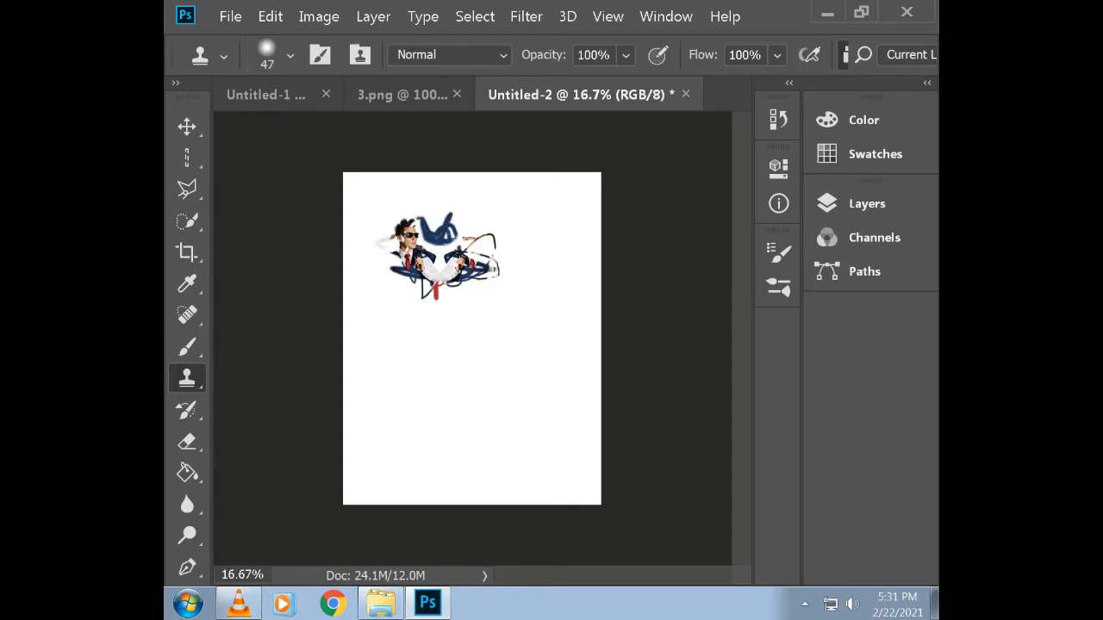
{"action": "mouse_move", "coordinate": [423, 283]}
{"action": "left_mouse_down"}
{"action": "mouse_move", "coordinate": [479, 291]}
{"action": "mouse_move", "coordinate": [468, 219]}
{"action": "mouse_move", "coordinate": [479, 252]}
{"action": "mouse_move", "coordinate": [491, 232]}
{"action": "mouse_move", "coordinate": [495, 265]}
{"action": "mouse_move", "coordinate": [496, 245]}
{"action": "left_mouse_up"}
{"action": "mouse_move", "coordinate": [403, 231]}
{"action": "left_mouse_down"}
{"action": "mouse_move", "coordinate": [402, 242]}
{"action": "mouse_move", "coordinate": [399, 222]}
{"action": "mouse_move", "coordinate": [393, 256]}
{"action": "left_mouse_up"}
{"action": "mouse_move", "coordinate": [404, 218]}
{"action": "left_mouse_down"}
{"action": "mouse_move", "coordinate": [422, 213]}
{"action": "mouse_move", "coordinate": [413, 221]}
{"action": "mouse_move", "coordinate": [432, 228]}
{"action": "mouse_move", "coordinate": [427, 220]}
{"action": "left_mouse_up"}
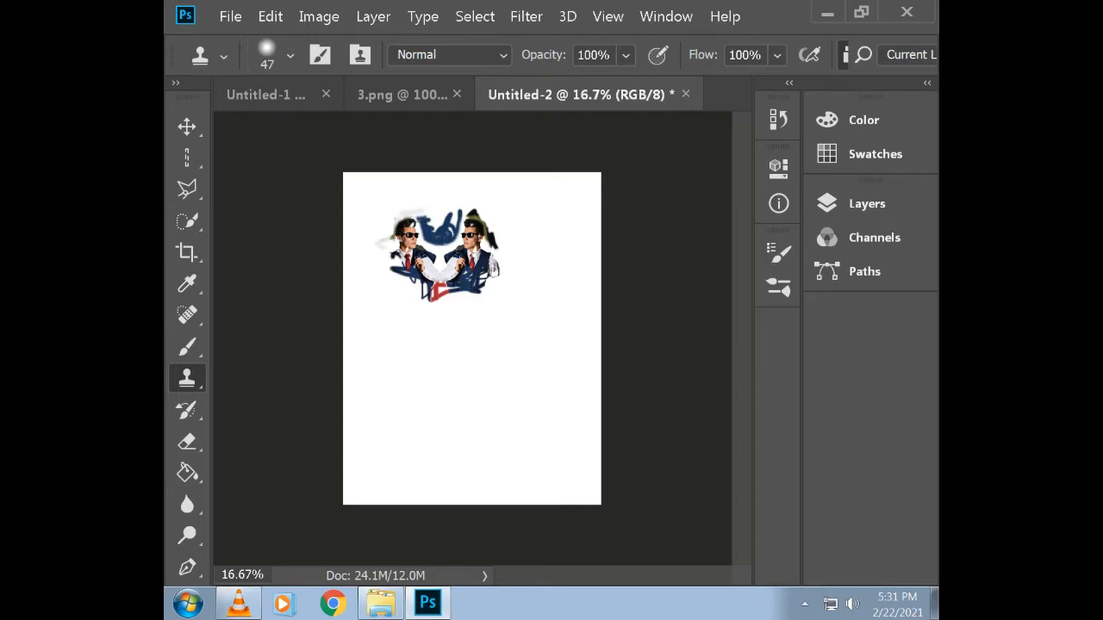
Try skin-tone 97 px brush strokes over the cloned men and the white page below, and undo them
{"action": "left_click", "coordinate": [289, 54]}
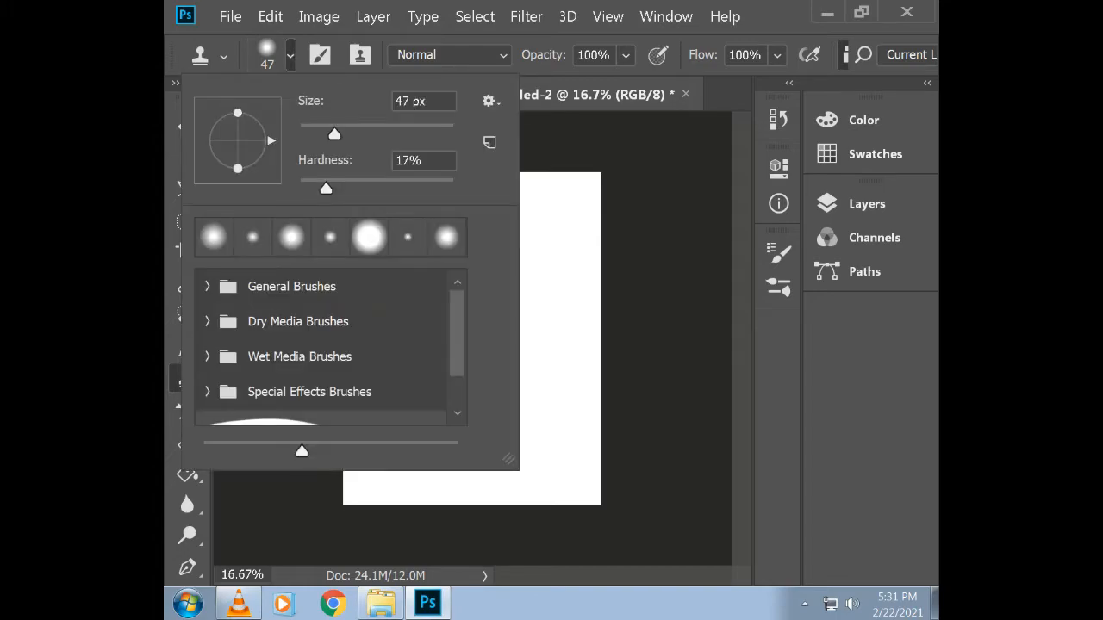
{"action": "key", "text": "b"}
{"action": "left_click", "coordinate": [175, 83]}
{"action": "left_click_drag", "start_coordinate": [425, 271], "coordinate": [400, 219]}
{"action": "mouse_move", "coordinate": [430, 295]}
{"action": "left_mouse_down"}
{"action": "mouse_move", "coordinate": [410, 347]}
{"action": "mouse_move", "coordinate": [538, 353]}
{"action": "mouse_move", "coordinate": [473, 350]}
{"action": "left_mouse_up"}
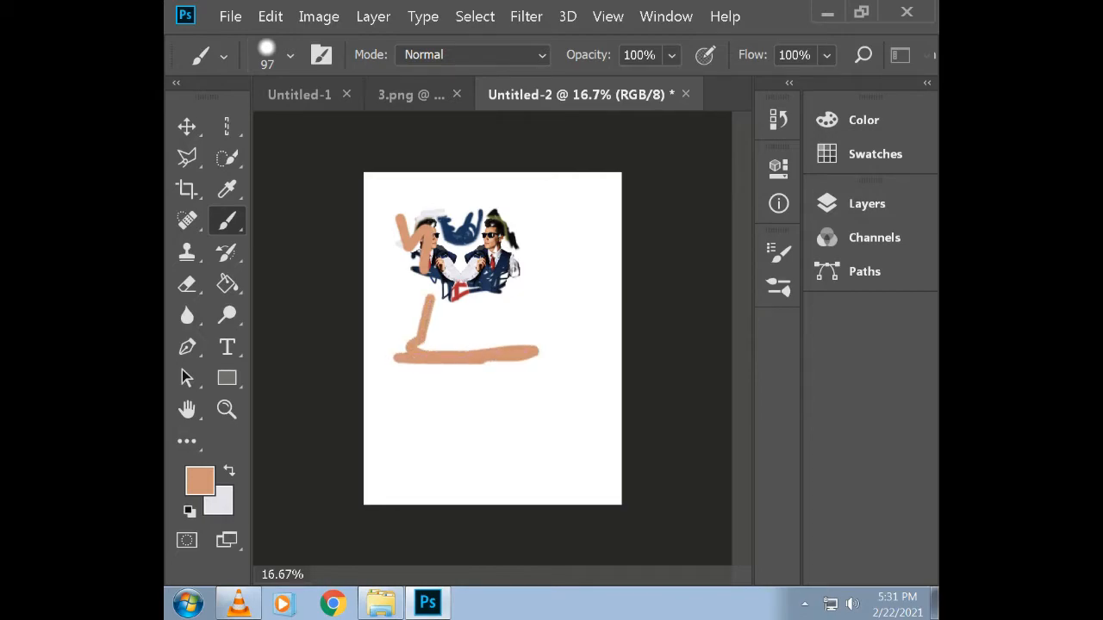
{"action": "key", "text": "ctrl+z"}
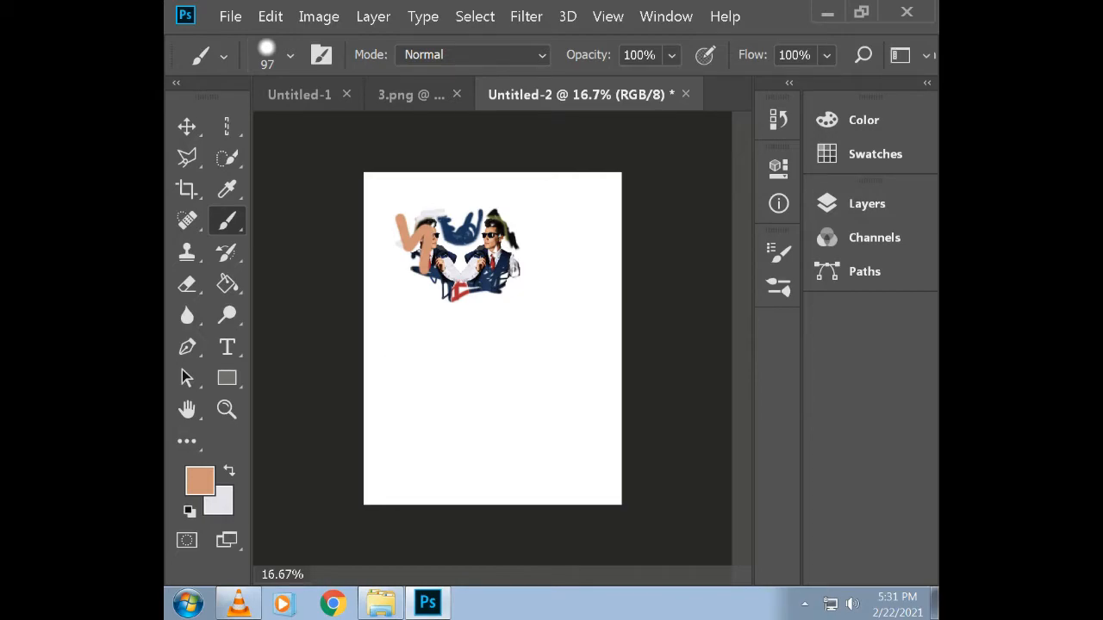
{"action": "key", "text": "ctrl+z"}
{"action": "left_click", "coordinate": [453, 217]}
{"action": "left_click", "coordinate": [454, 216]}
{"action": "key", "text": "ctrl+z"}
Return to the Clone Stamp in the document with the two men, and close the 3.png document
{"action": "left_click", "coordinate": [411, 95]}
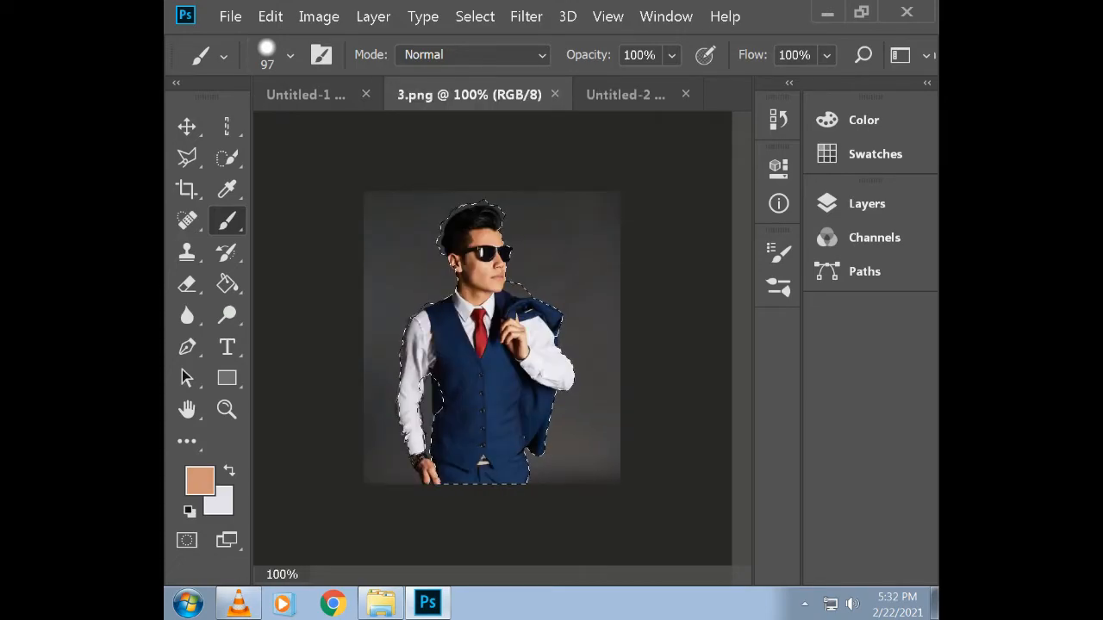
{"action": "left_click", "coordinate": [625, 95]}
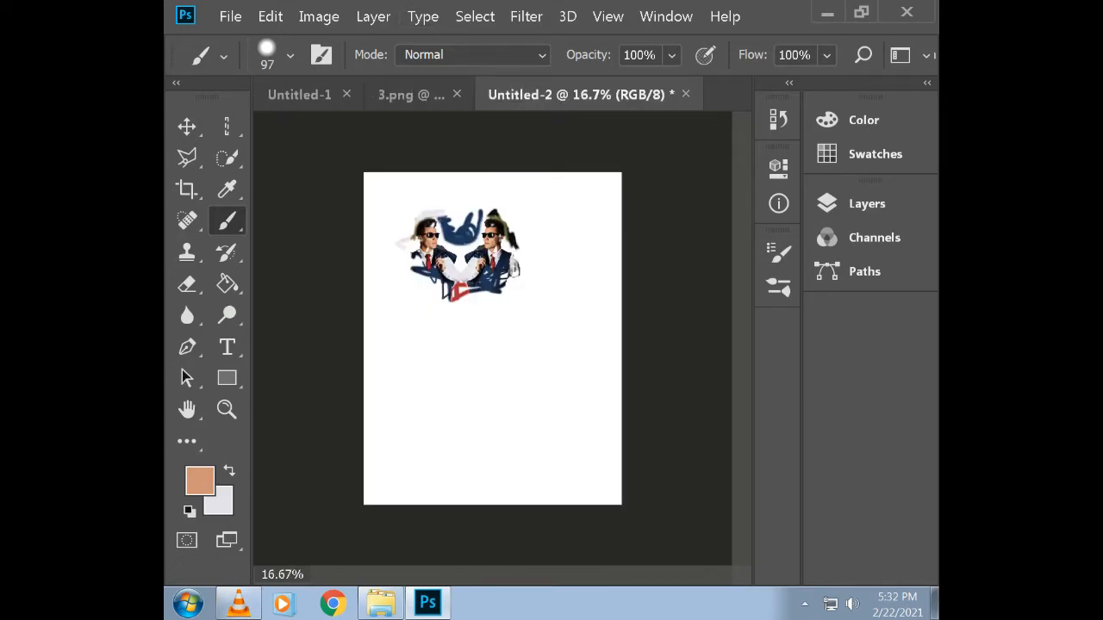
{"action": "left_click", "coordinate": [300, 94]}
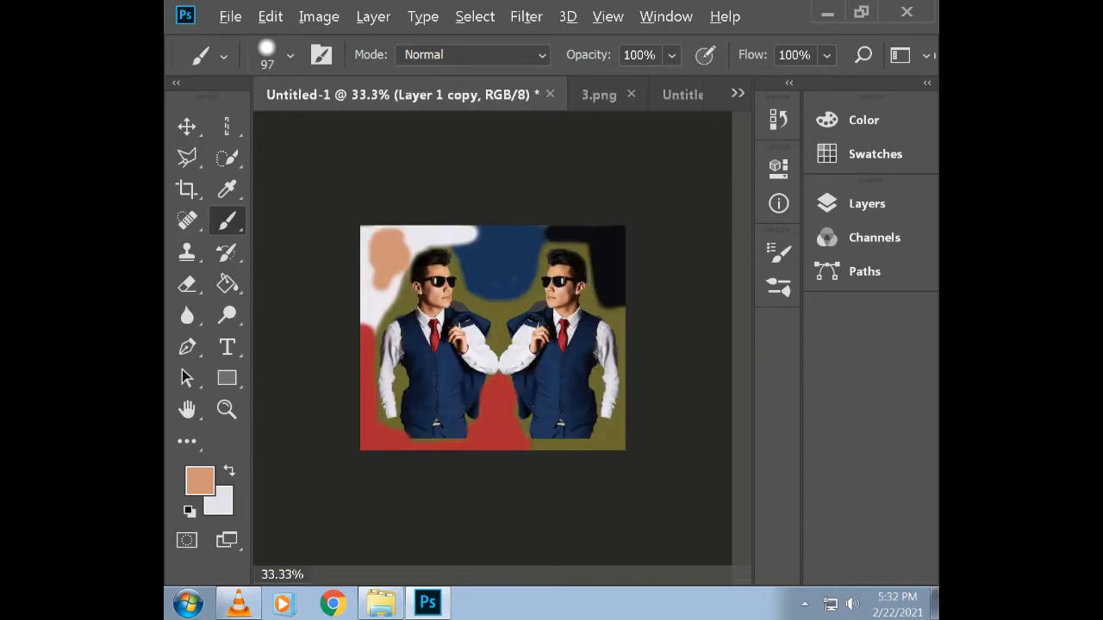
{"action": "left_click", "coordinate": [186, 250]}
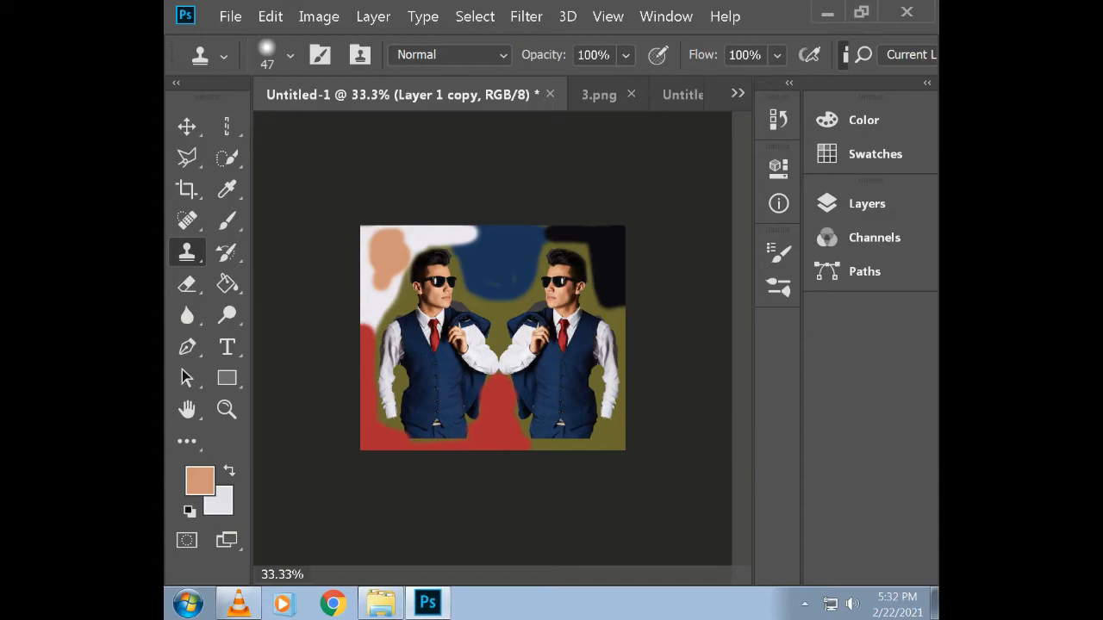
{"action": "left_click", "coordinate": [631, 94]}
{"action": "left_click", "coordinate": [630, 94]}
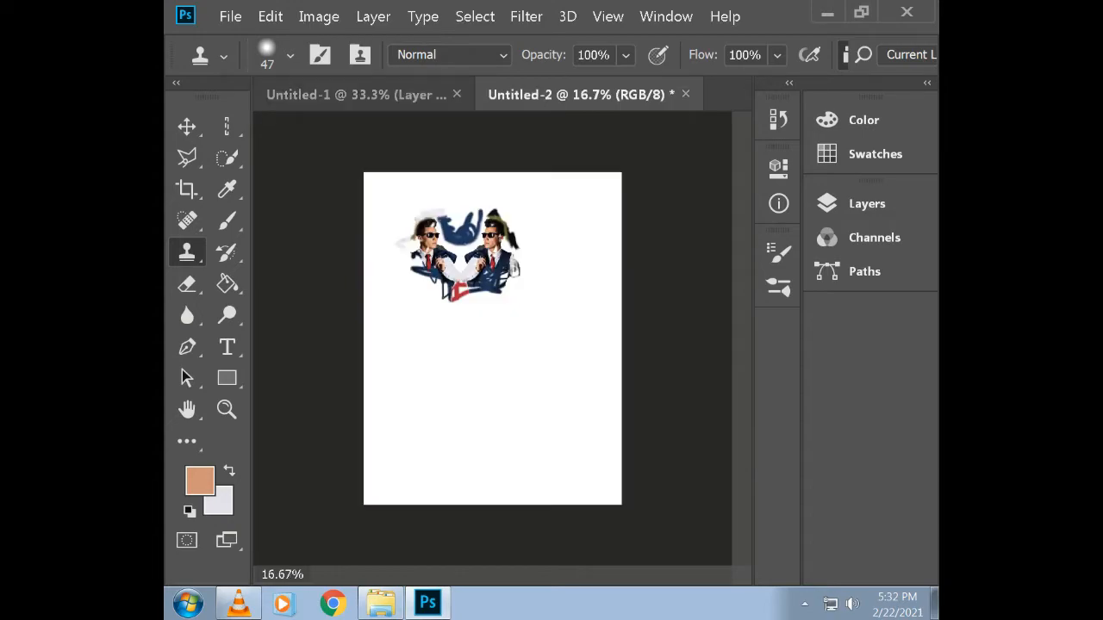
Clone a second rough copy of both men and the coloured backdrop onto the white page, below the first copy
{"action": "mouse_move", "coordinate": [455, 368]}
{"action": "left_mouse_down"}
{"action": "mouse_move", "coordinate": [506, 387]}
{"action": "mouse_move", "coordinate": [486, 336]}
{"action": "mouse_move", "coordinate": [541, 368]}
{"action": "left_mouse_up"}
{"action": "mouse_move", "coordinate": [484, 348]}
{"action": "left_mouse_down"}
{"action": "mouse_move", "coordinate": [543, 336]}
{"action": "mouse_move", "coordinate": [517, 363]}
{"action": "mouse_move", "coordinate": [515, 352]}
{"action": "mouse_move", "coordinate": [510, 383]}
{"action": "mouse_move", "coordinate": [513, 363]}
{"action": "mouse_move", "coordinate": [493, 383]}
{"action": "mouse_move", "coordinate": [478, 356]}
{"action": "mouse_move", "coordinate": [451, 367]}
{"action": "mouse_move", "coordinate": [452, 346]}
{"action": "mouse_move", "coordinate": [467, 346]}
{"action": "mouse_move", "coordinate": [465, 380]}
{"action": "mouse_move", "coordinate": [447, 345]}
{"action": "mouse_move", "coordinate": [462, 378]}
{"action": "mouse_move", "coordinate": [441, 362]}
{"action": "mouse_move", "coordinate": [441, 392]}
{"action": "mouse_move", "coordinate": [438, 384]}
{"action": "mouse_move", "coordinate": [507, 403]}
{"action": "mouse_move", "coordinate": [533, 386]}
{"action": "mouse_move", "coordinate": [524, 381]}
{"action": "mouse_move", "coordinate": [542, 388]}
{"action": "mouse_move", "coordinate": [536, 354]}
{"action": "mouse_move", "coordinate": [529, 401]}
{"action": "mouse_move", "coordinate": [540, 398]}
{"action": "mouse_move", "coordinate": [485, 402]}
{"action": "mouse_move", "coordinate": [493, 438]}
{"action": "mouse_move", "coordinate": [500, 393]}
{"action": "mouse_move", "coordinate": [531, 412]}
{"action": "mouse_move", "coordinate": [491, 427]}
{"action": "mouse_move", "coordinate": [461, 403]}
{"action": "mouse_move", "coordinate": [455, 422]}
{"action": "left_mouse_up"}
{"action": "mouse_move", "coordinate": [465, 393]}
{"action": "left_mouse_down"}
{"action": "mouse_move", "coordinate": [485, 430]}
{"action": "mouse_move", "coordinate": [464, 389]}
{"action": "mouse_move", "coordinate": [503, 408]}
{"action": "left_mouse_up"}
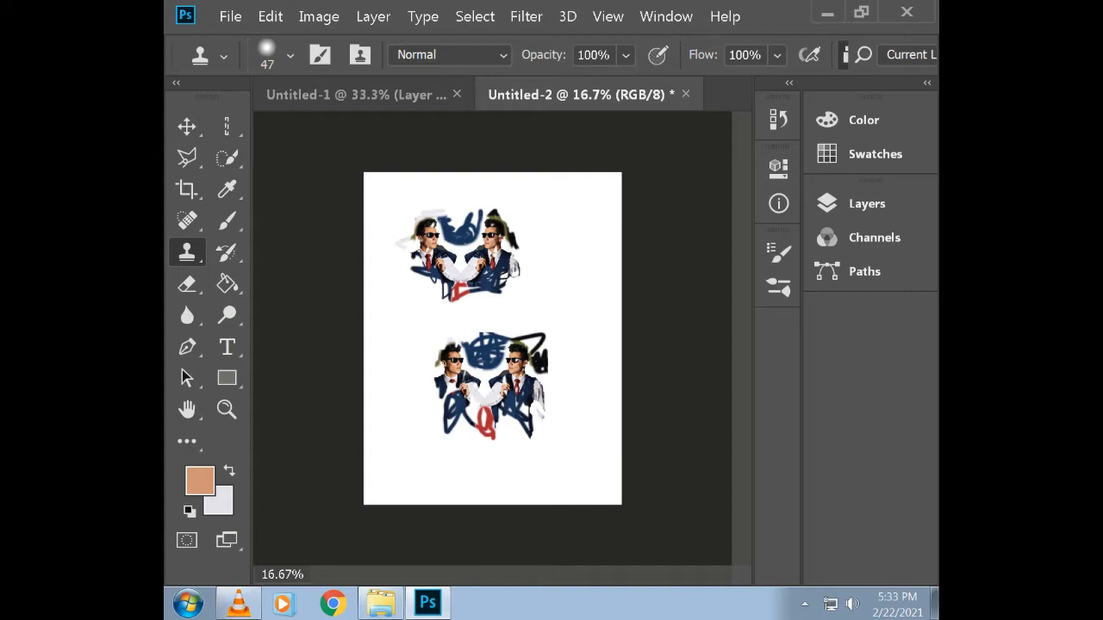
Create another blank white document with the same page format as the cloning document
{"action": "mouse_move", "coordinate": [239, 603]}
{"action": "left_click", "coordinate": [357, 95]}
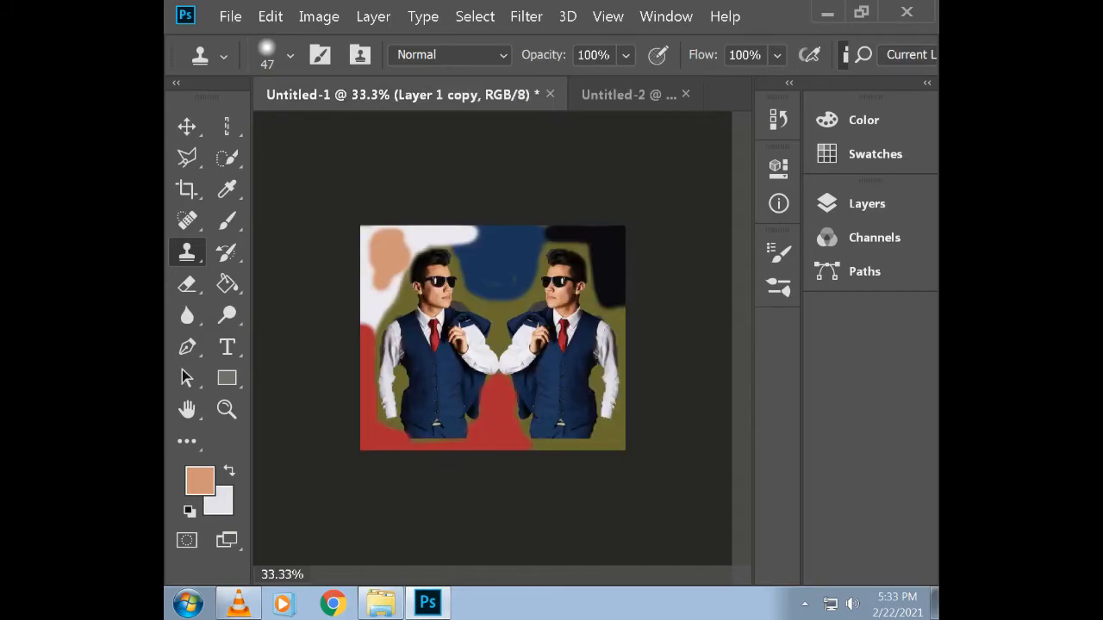
{"action": "left_click", "coordinate": [230, 16]}
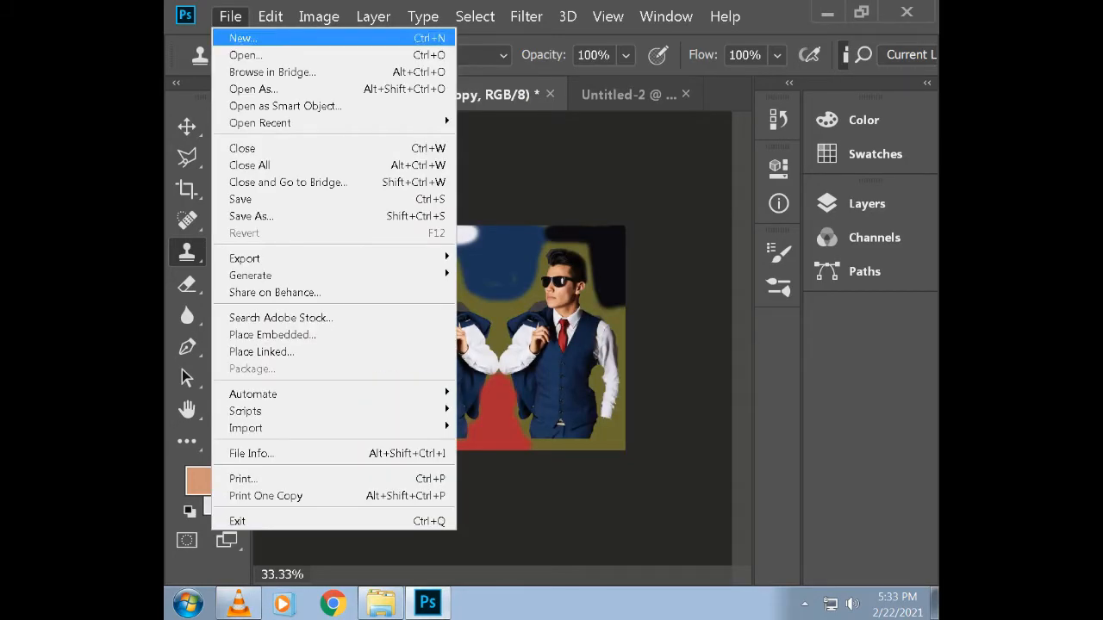
{"action": "left_click", "coordinate": [243, 38]}
{"action": "left_click", "coordinate": [802, 88]}
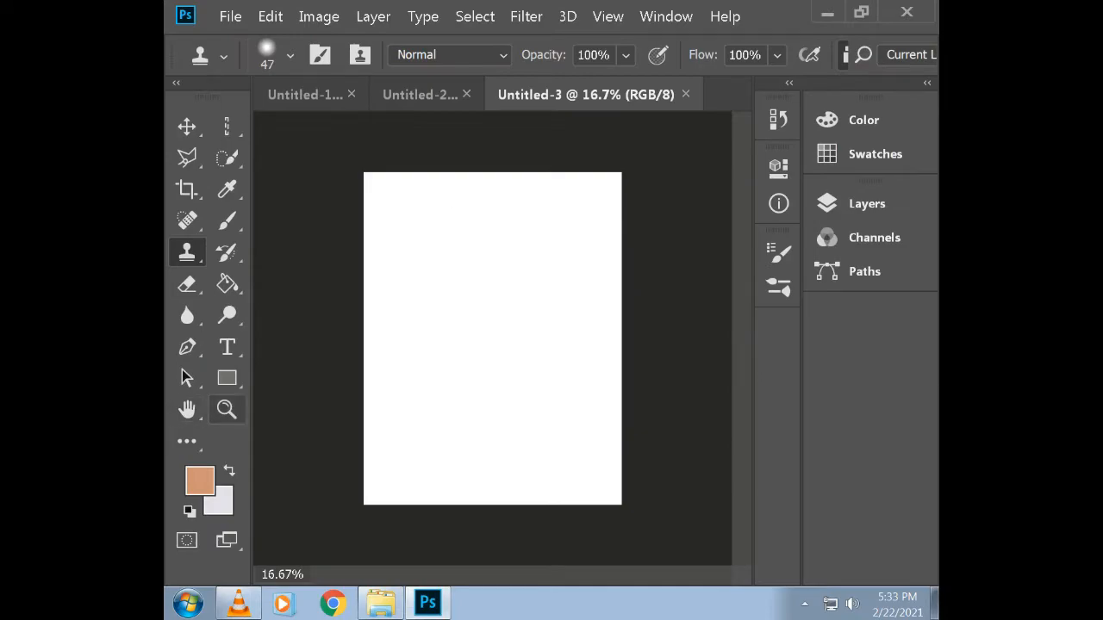
Draw a skin-tone square about 528 px wide near the page's upper left corner with the Rectangle Tool
{"action": "left_click", "coordinate": [227, 378]}
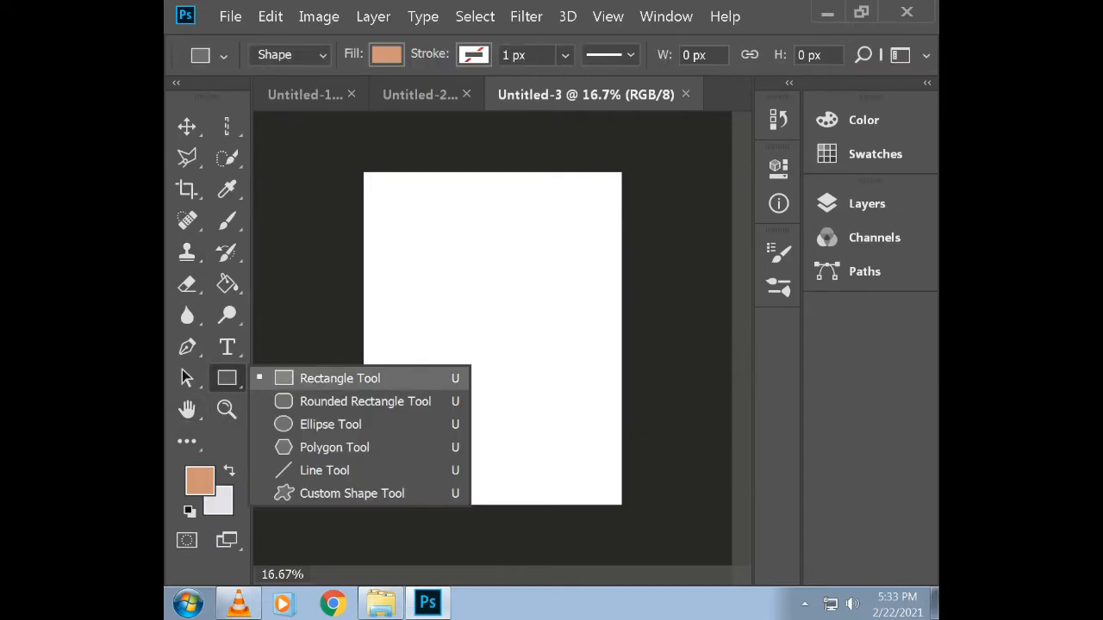
{"action": "left_click", "coordinate": [340, 378]}
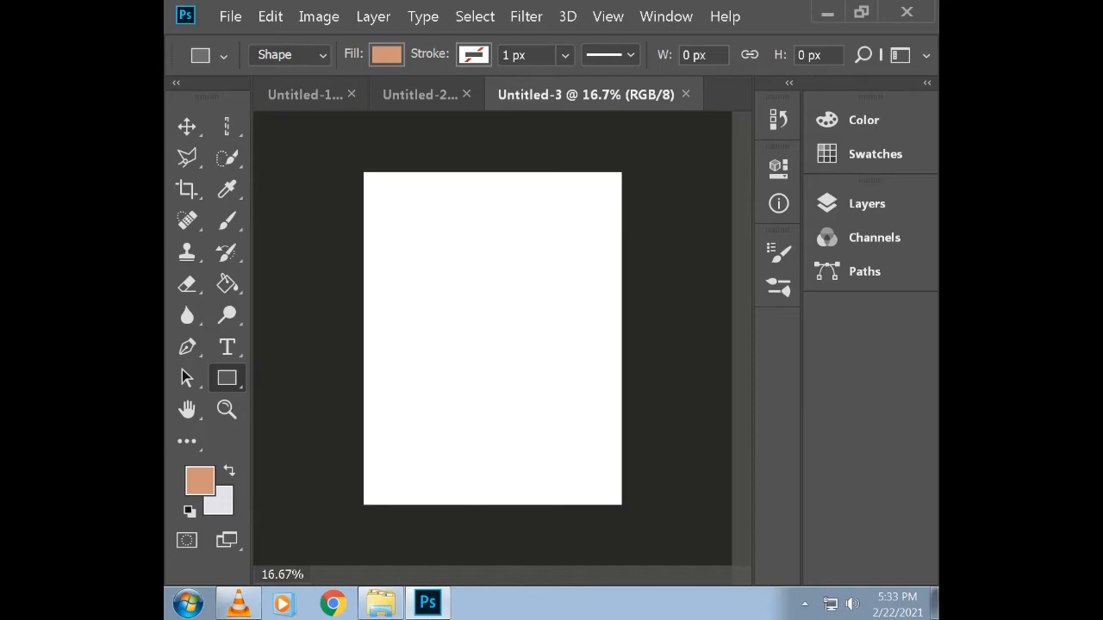
{"action": "left_click_drag", "start_coordinate": [402, 197], "coordinate": [431, 221]}
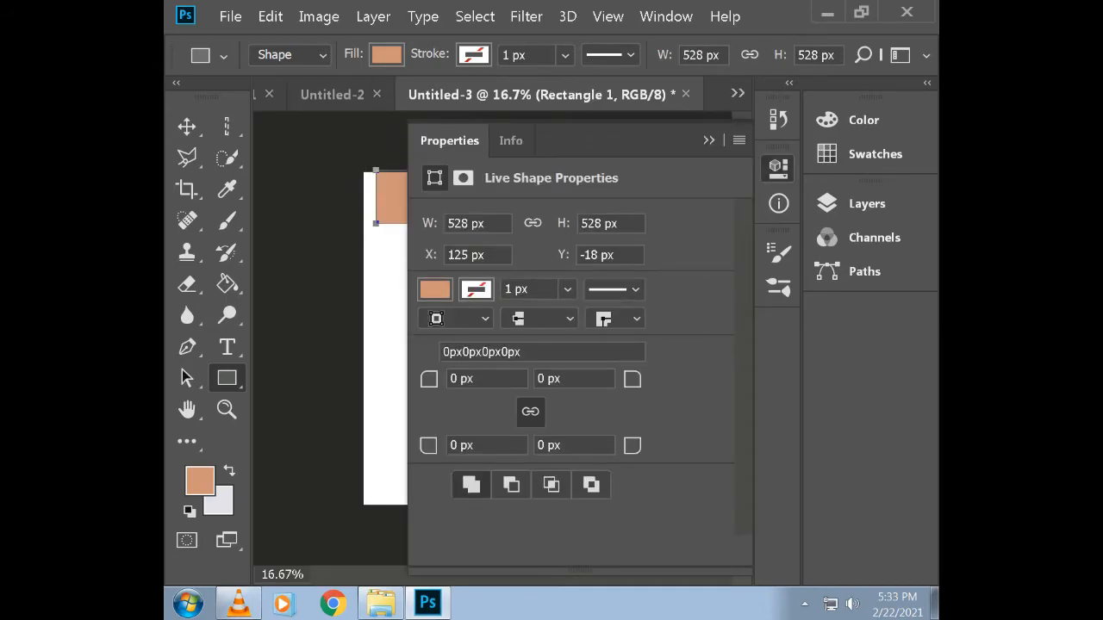
Round all four corners of the square with a linked radius of 44 px, and close its properties
{"action": "left_click", "coordinate": [467, 379]}
{"action": "left_click_drag", "start_coordinate": [456, 379], "coordinate": [474, 379]}
{"action": "key", "text": "Up"}
{"action": "key", "text": "Up"}
{"action": "key", "text": "Up"}
{"action": "key", "text": "Up"}
{"action": "key", "text": "Up"}
{"action": "key", "text": "Up"}
{"action": "key", "text": "Up"}
{"action": "key", "text": "Up"}
{"action": "key", "text": "Up"}
{"action": "key", "text": "Up"}
{"action": "key", "text": "Up"}
{"action": "key", "text": "Up"}
{"action": "key", "text": "Up"}
{"action": "key", "text": "Up"}
{"action": "key", "text": "Up"}
{"action": "key", "text": "Up"}
{"action": "key", "text": "Up"}
{"action": "key", "text": "Up"}
{"action": "key", "text": "Up"}
{"action": "key", "text": "Up"}
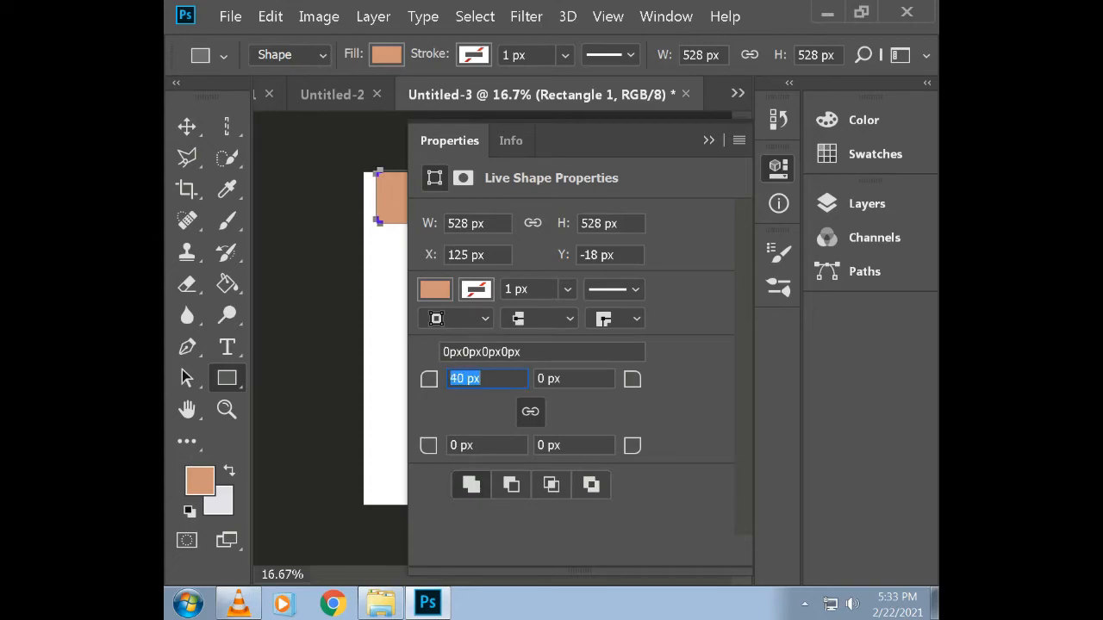
{"action": "key", "text": "Up"}
{"action": "key", "text": "Up"}
{"action": "key", "text": "Up"}
{"action": "key", "text": "Up"}
{"action": "key", "text": "Up"}
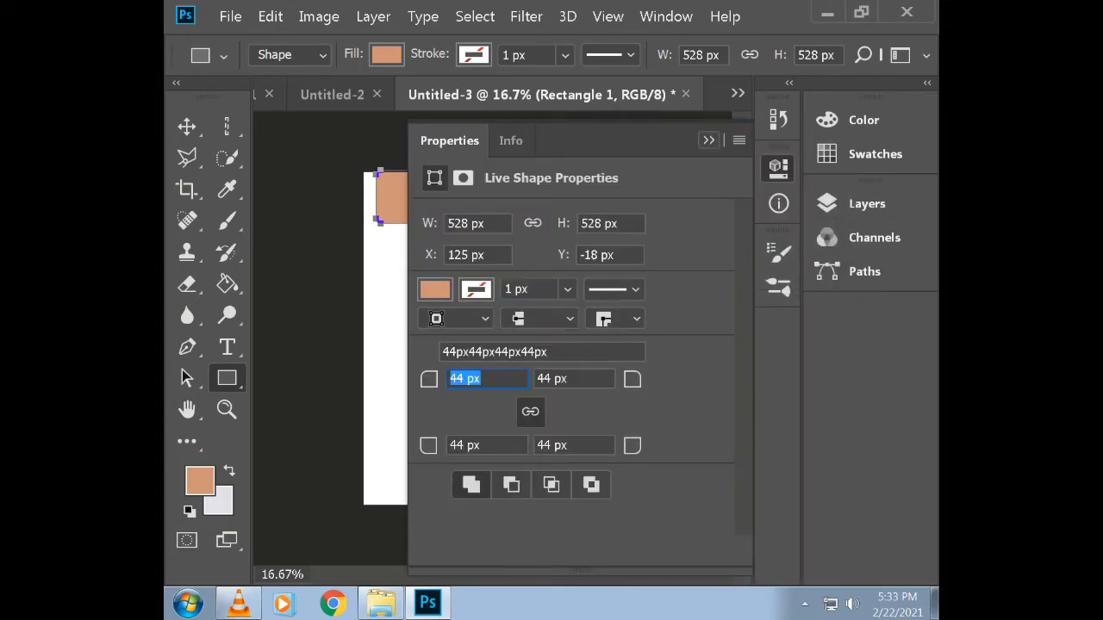
{"action": "left_click", "coordinate": [709, 140]}
Check the square's shape layer, and move the rounded square down and right so it sits fully inside the page
{"action": "left_click", "coordinate": [867, 204]}
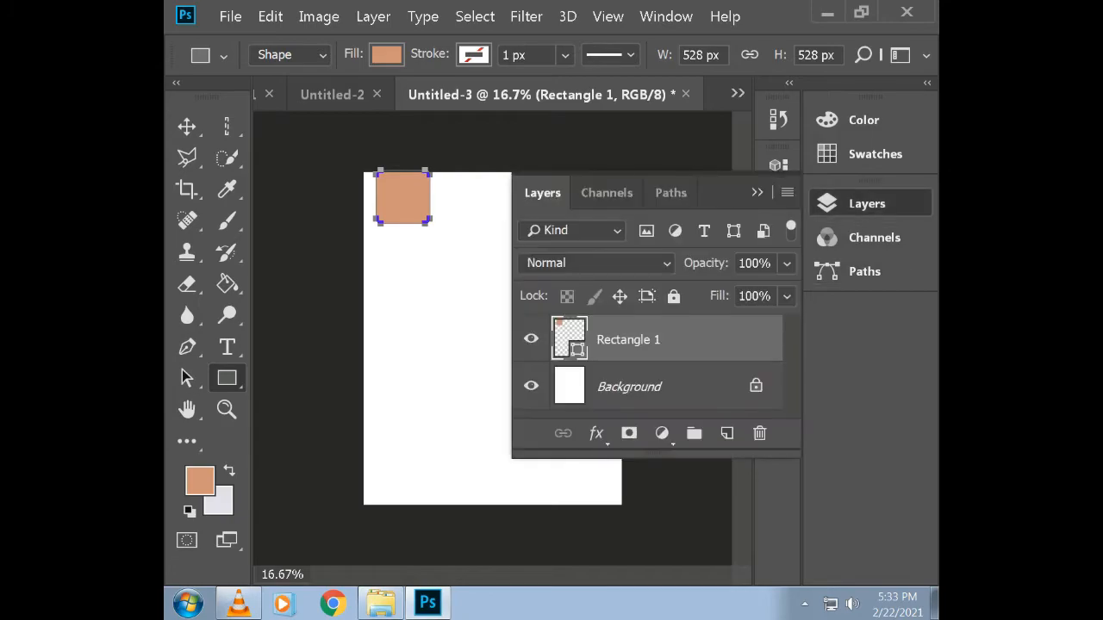
{"action": "left_click", "coordinate": [757, 193]}
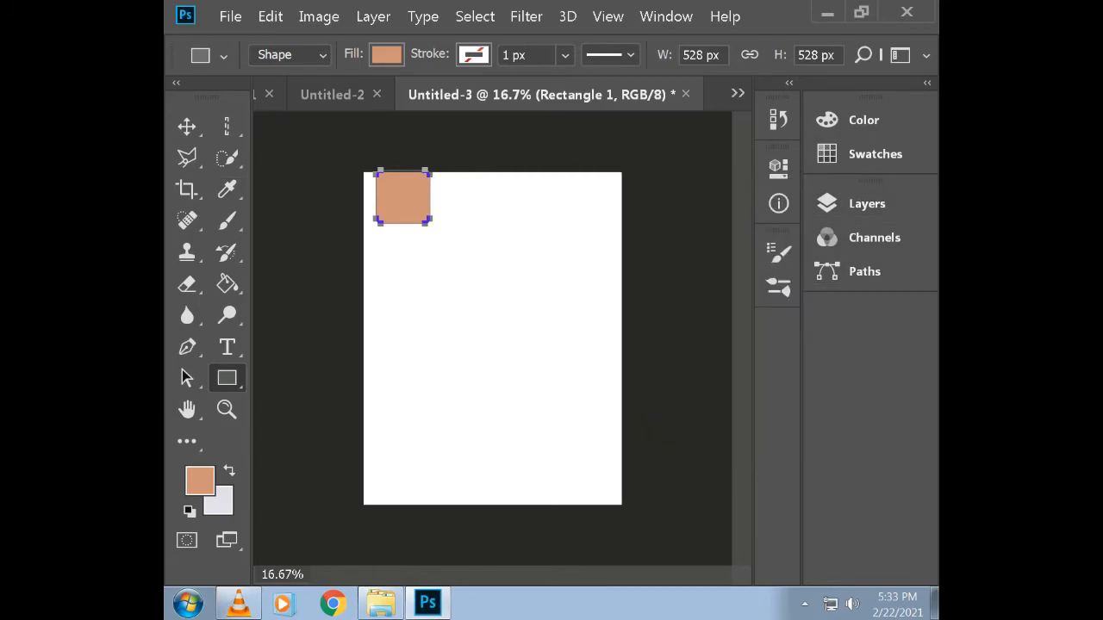
{"action": "key", "text": "v"}
{"action": "left_click_drag", "start_coordinate": [415, 181], "coordinate": [442, 226]}
Draw a second square about 540 px wide beside the first, and round only its upper left corner to 68 px
{"action": "left_click", "coordinate": [227, 377]}
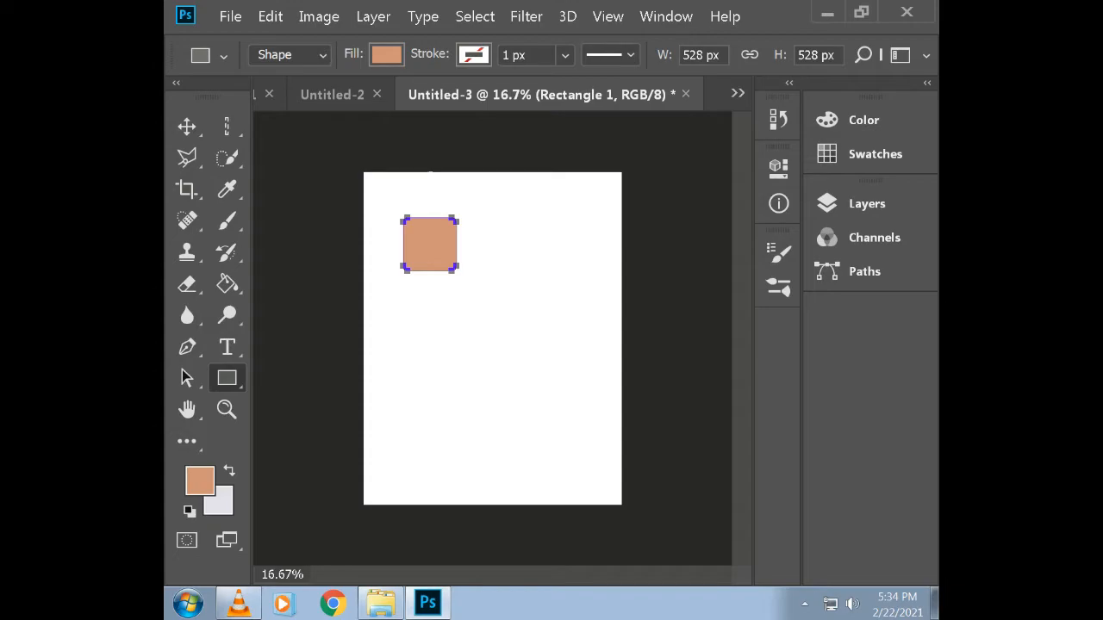
{"action": "right_click", "coordinate": [226, 378]}
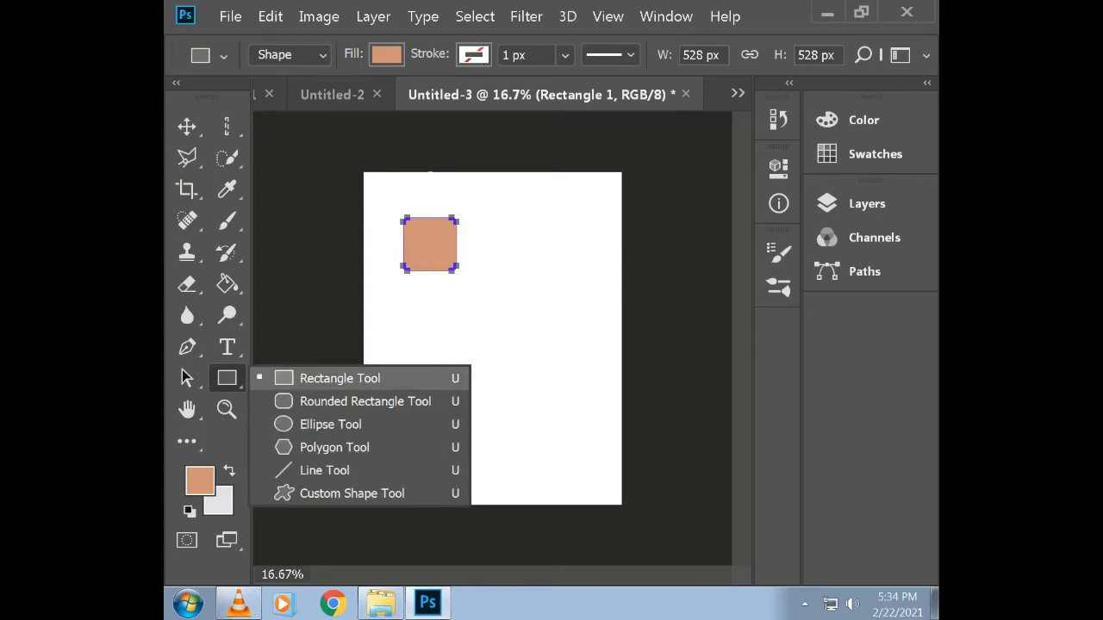
{"action": "left_click", "coordinate": [336, 378]}
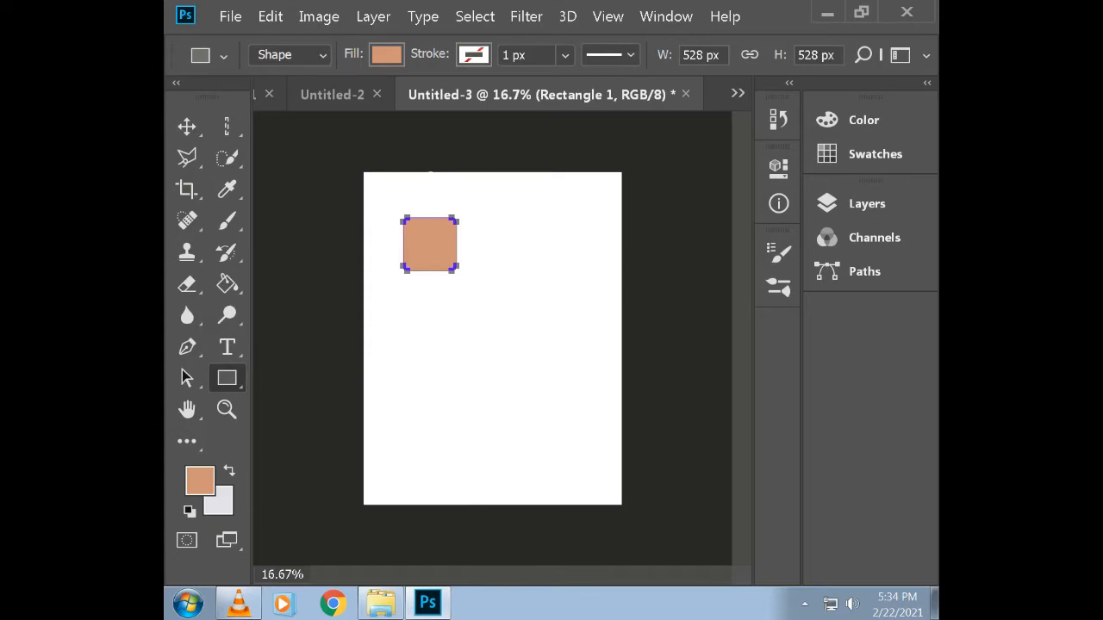
{"action": "left_click_drag", "start_coordinate": [486, 249], "coordinate": [512, 276]}
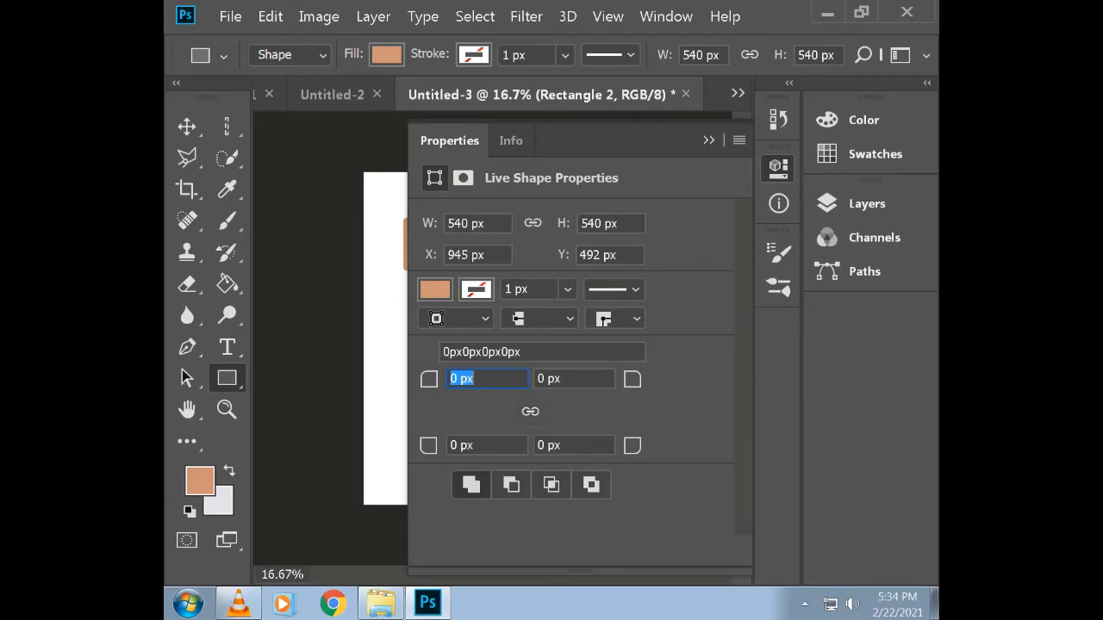
{"action": "left_click_drag", "start_coordinate": [430, 379], "coordinate": [488, 379]}
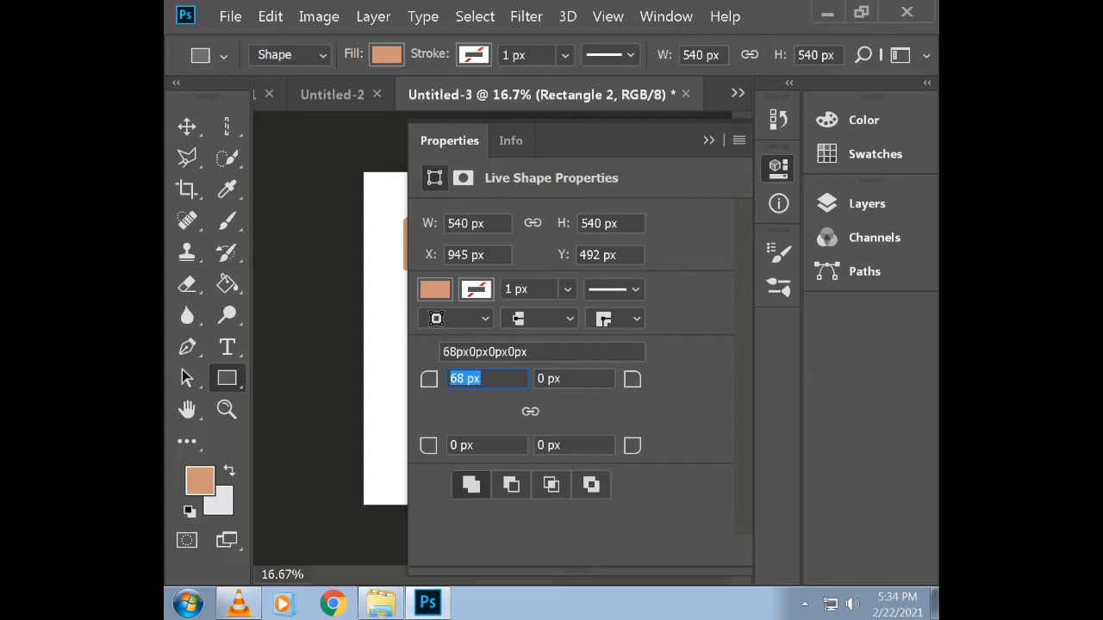
Give the second square a 31.97 px stroke and set its width to 550 px
{"action": "left_click", "coordinate": [567, 289]}
{"action": "left_click_drag", "start_coordinate": [567, 318], "coordinate": [580, 318]}
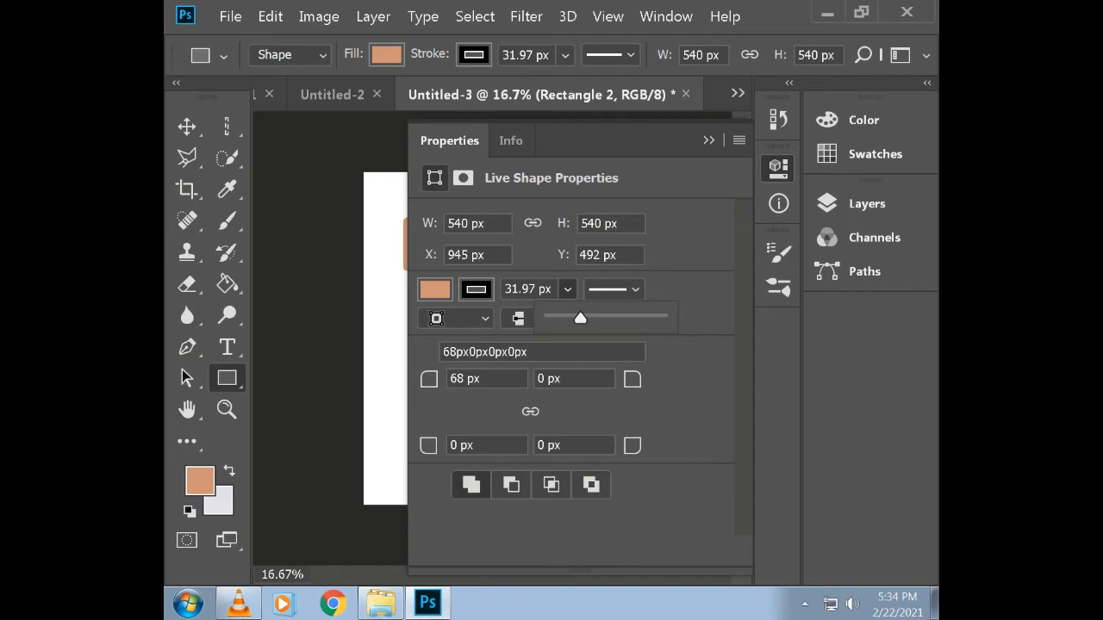
{"action": "mouse_move", "coordinate": [430, 224]}
{"action": "left_mouse_down"}
{"action": "mouse_move", "coordinate": [462, 224]}
{"action": "mouse_move", "coordinate": [429, 224]}
{"action": "mouse_move", "coordinate": [435, 255]}
{"action": "left_mouse_up"}
Try yellow, red, and a yellow-violet-orange-blue gradient as the second square's stroke
{"action": "left_click", "coordinate": [435, 290]}
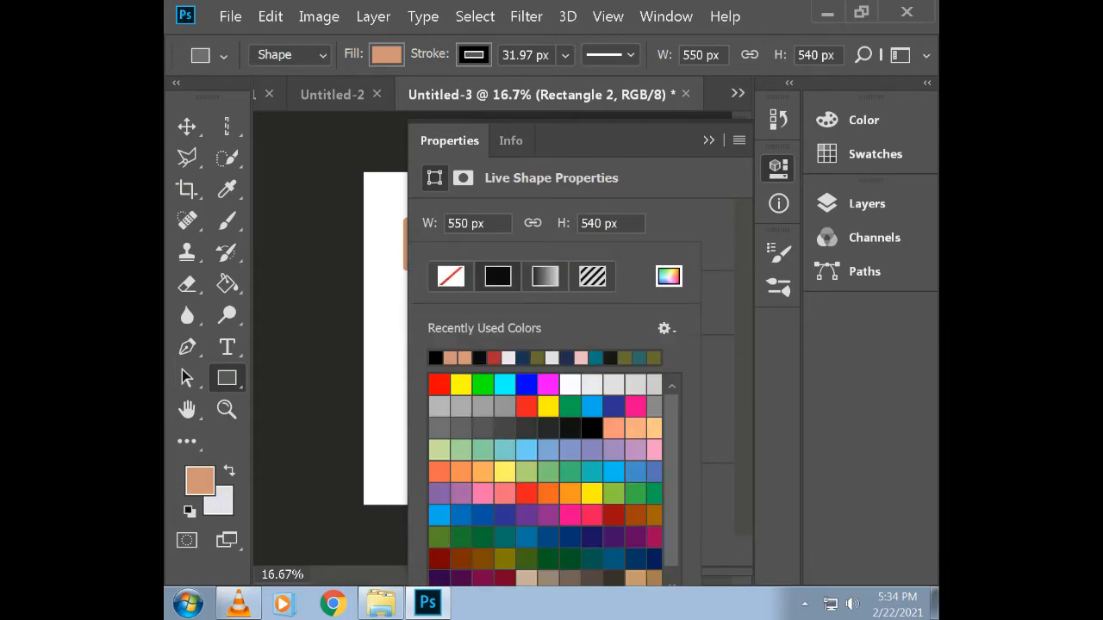
{"action": "left_click", "coordinate": [505, 472]}
{"action": "left_click", "coordinate": [526, 493]}
{"action": "left_click", "coordinate": [545, 276]}
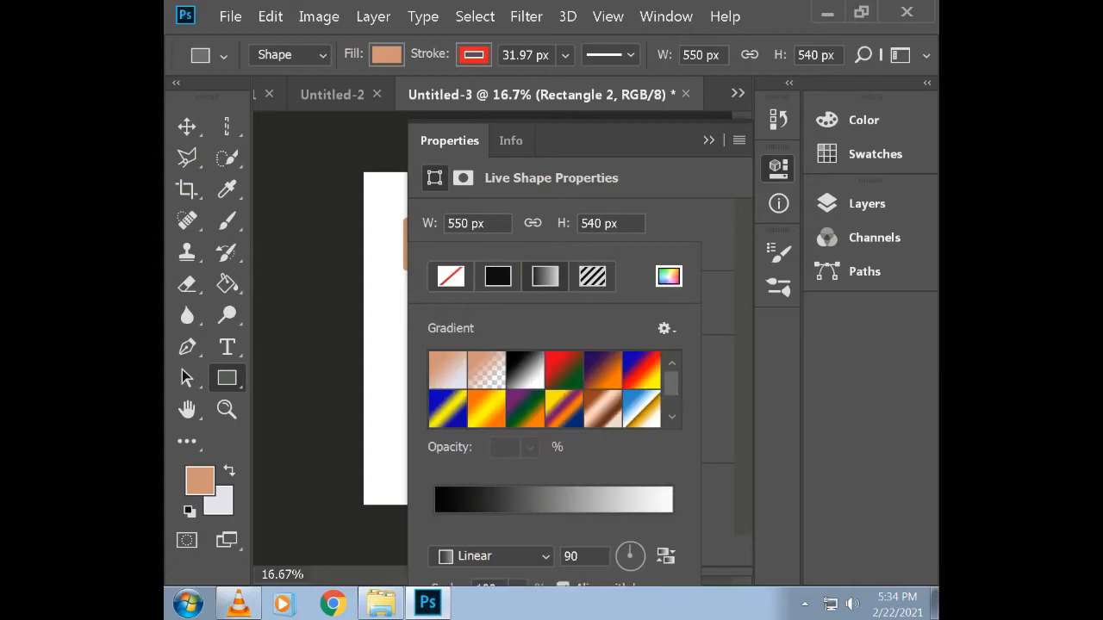
{"action": "left_click", "coordinate": [564, 410]}
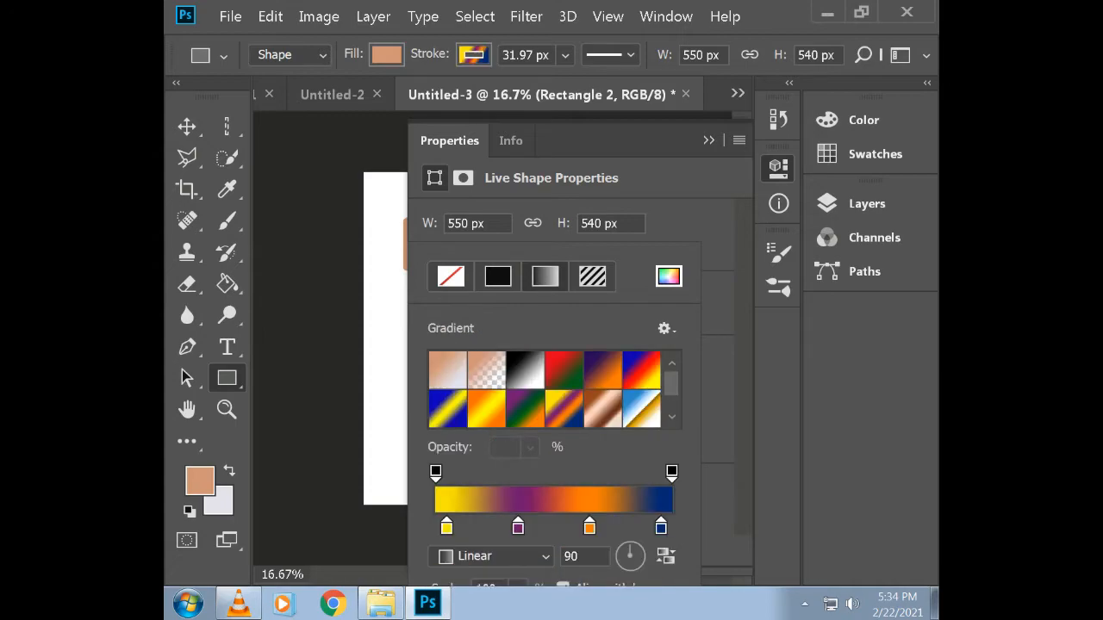
Set the second square's stroke to the solid colour #b43a3a, and close its properties
{"action": "left_click", "coordinate": [669, 276]}
{"action": "left_click_drag", "start_coordinate": [400, 337], "coordinate": [452, 196]}
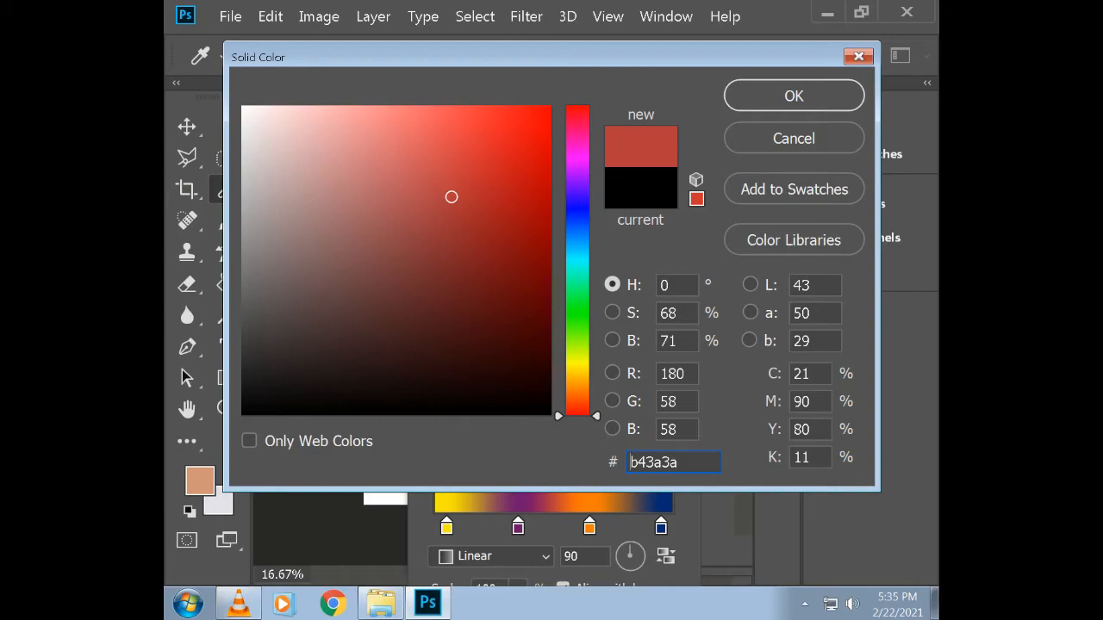
{"action": "key", "text": "Return"}
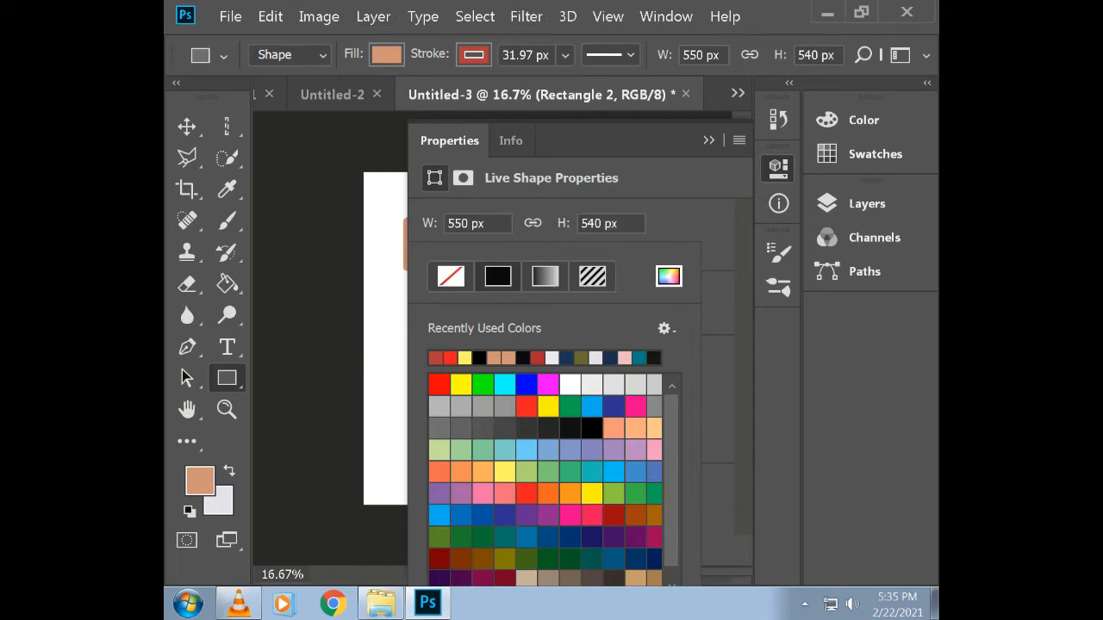
{"action": "left_click", "coordinate": [709, 140]}
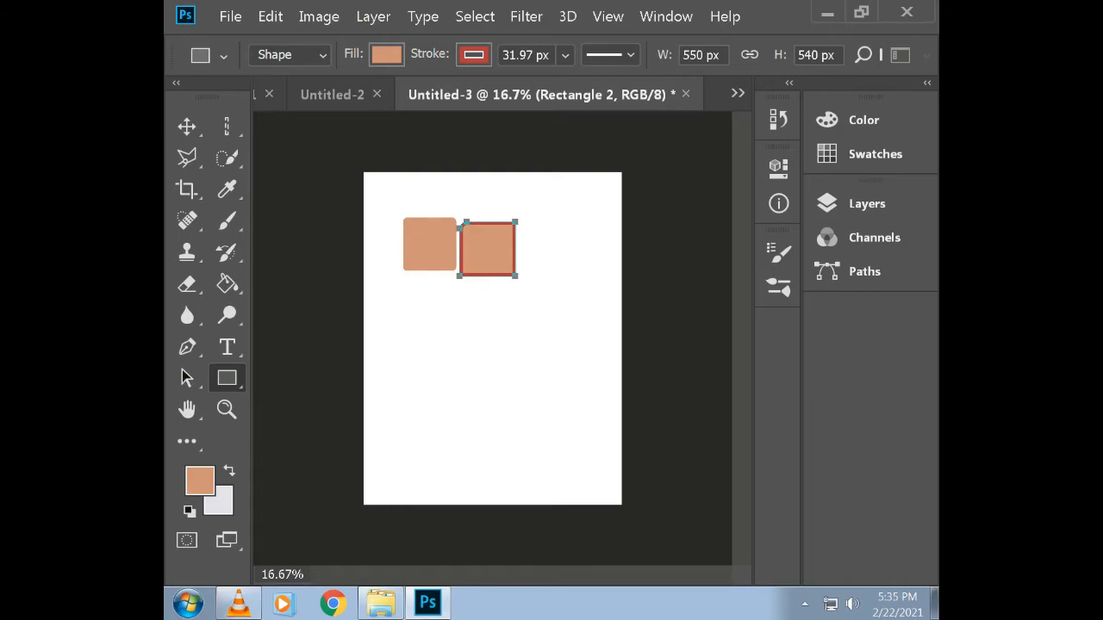
Add a larger rectangle of about 1630 × 1668 px to the same shape, overlapping the second square's lower right corner
{"action": "left_click_drag", "start_coordinate": [561, 326], "coordinate": [498, 264]}
{"action": "left_click", "coordinate": [498, 262]}
{"action": "left_click", "coordinate": [708, 140]}
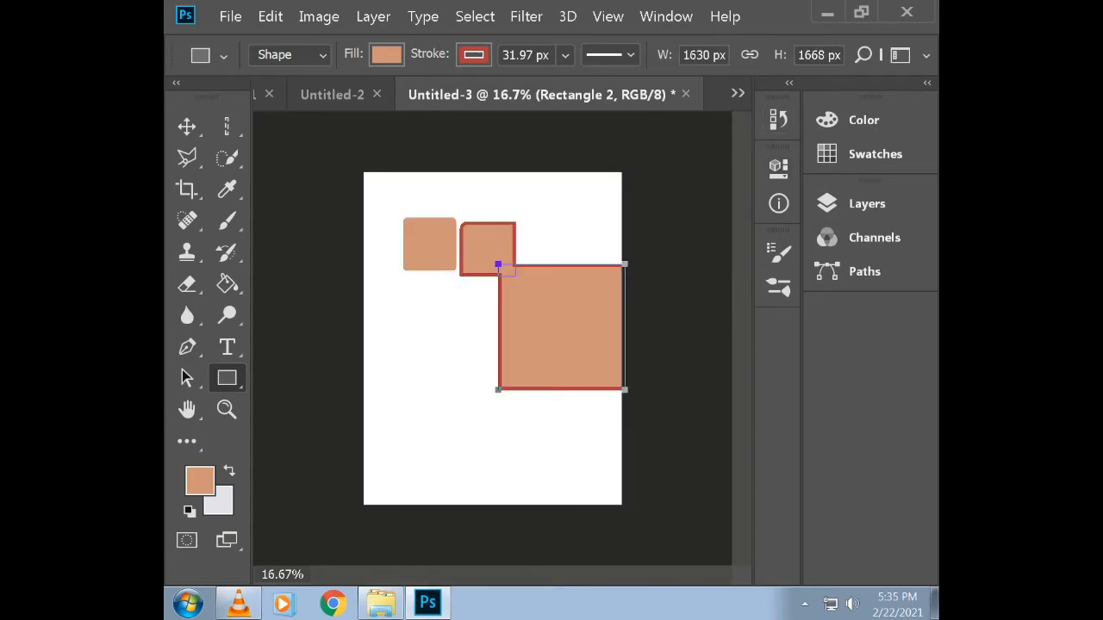
Move the joined red-outlined shape down and left so that it sits below the rounded square
{"action": "left_click", "coordinate": [187, 127]}
{"action": "left_click_drag", "start_coordinate": [573, 275], "coordinate": [491, 331]}
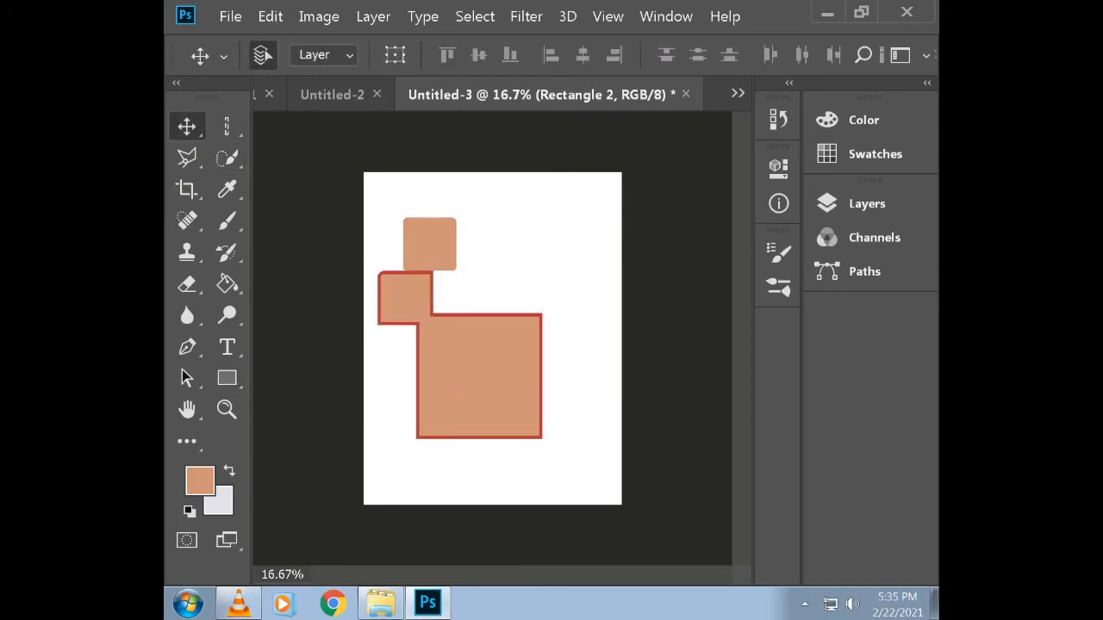
{"action": "left_click_drag", "start_coordinate": [569, 463], "coordinate": [497, 357]}
Draw another rectangle of about 994 × 1104 px over the large outlined rectangle in the same shape layer
{"action": "left_click", "coordinate": [226, 378]}
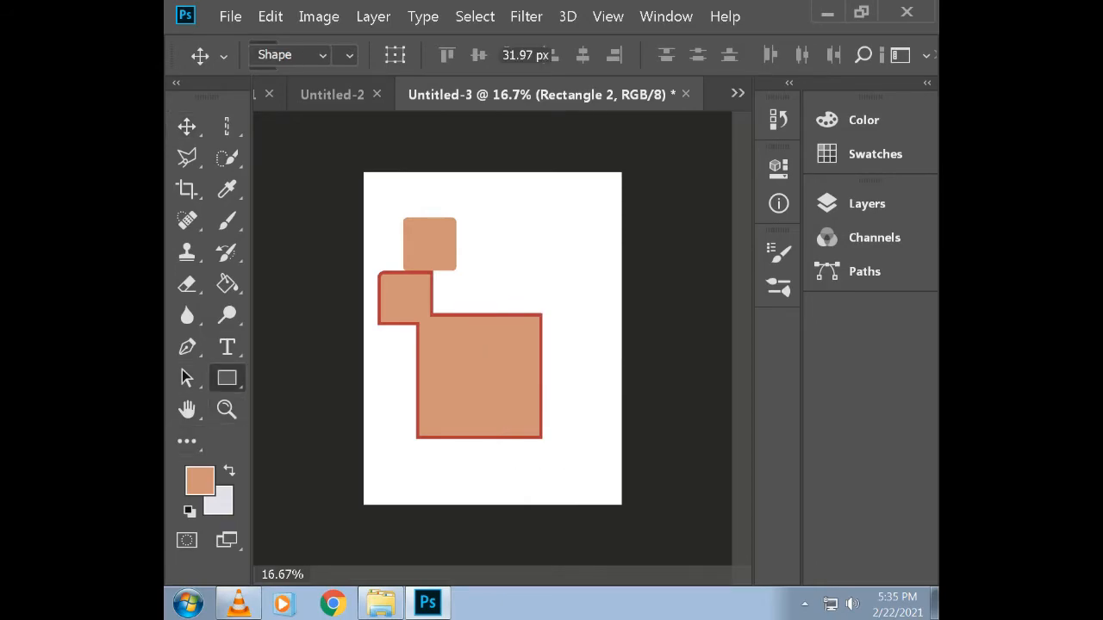
{"action": "mouse_move", "coordinate": [493, 384]}
{"action": "left_mouse_down"}
{"action": "mouse_move", "coordinate": [577, 463]}
{"action": "mouse_move", "coordinate": [541, 438]}
{"action": "left_mouse_up"}
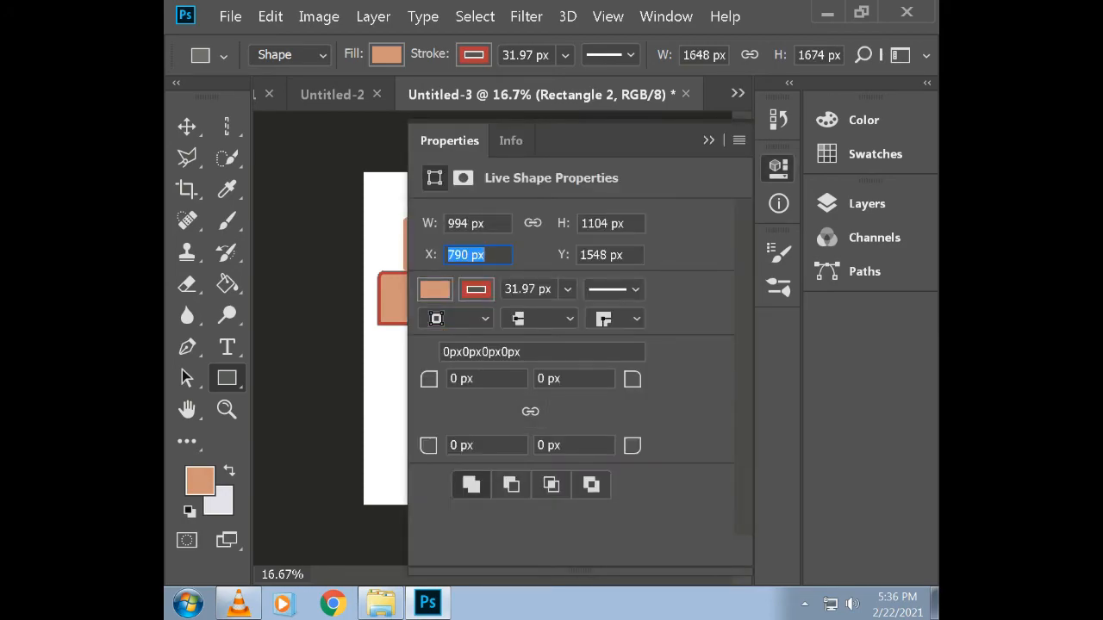
Draw a thin rectangle of about 672 × 120 px as a separate shape over the large red-outlined rectangle
{"action": "left_click", "coordinate": [708, 141]}
{"action": "left_click_drag", "start_coordinate": [485, 367], "coordinate": [520, 373]}
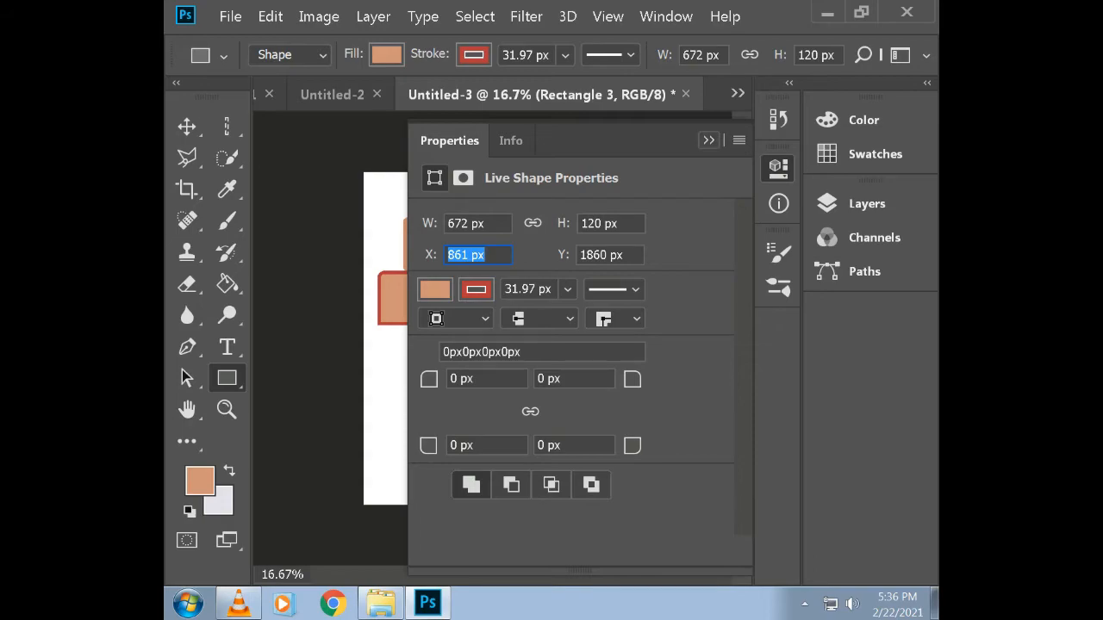
{"action": "left_click", "coordinate": [709, 141]}
Undo the recent shape edits back to the second square with its black outline
{"action": "key", "text": "ctrl+alt+z"}
{"action": "key", "text": "ctrl+alt+z"}
{"action": "key", "text": "ctrl+alt+z"}
{"action": "key", "text": "ctrl+alt+z"}
{"action": "key", "text": "ctrl+alt+z"}
{"action": "key", "text": "ctrl+alt+z"}
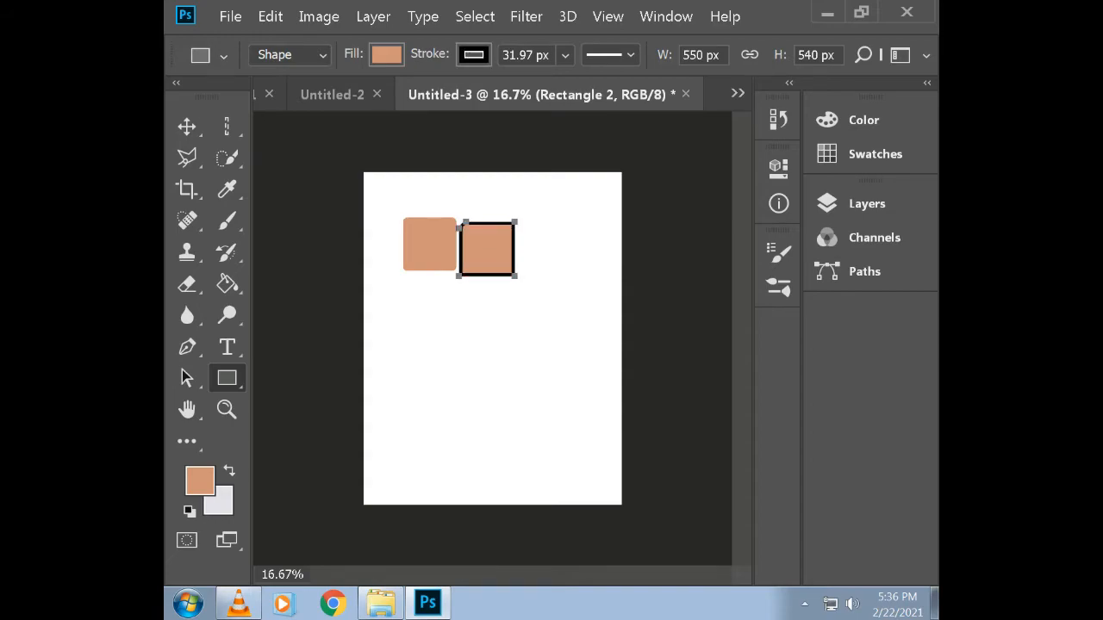
Draw a square of about 490 × 490 px below the rounded square and round only its upper left corner by 252 px
{"action": "left_click", "coordinate": [227, 378]}
{"action": "left_click_drag", "start_coordinate": [377, 283], "coordinate": [432, 337]}
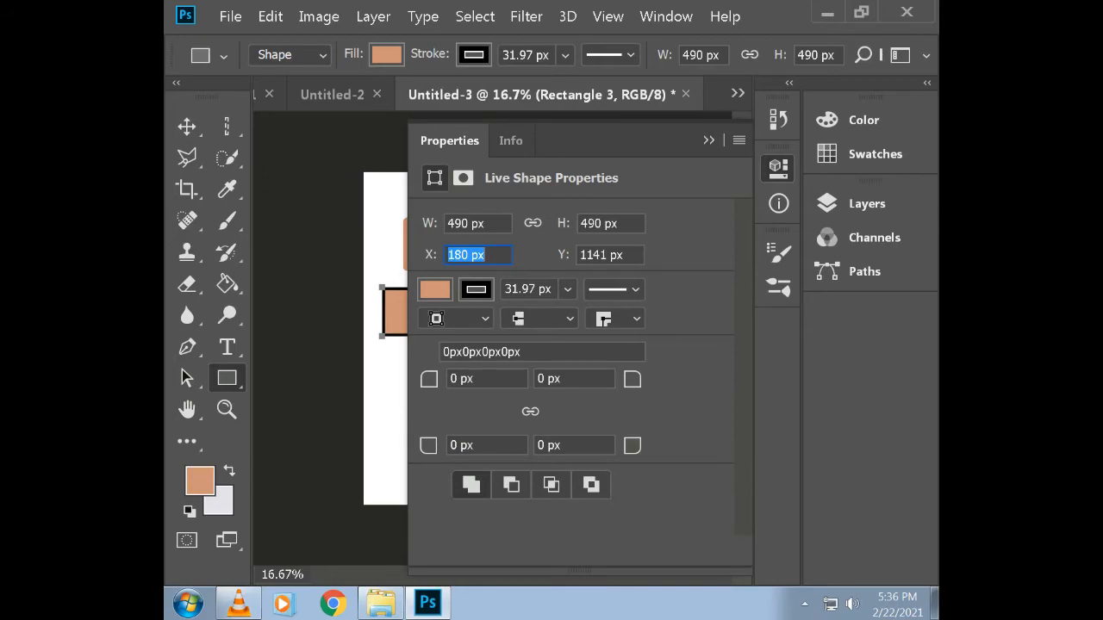
{"action": "left_click_drag", "start_coordinate": [429, 379], "coordinate": [642, 379]}
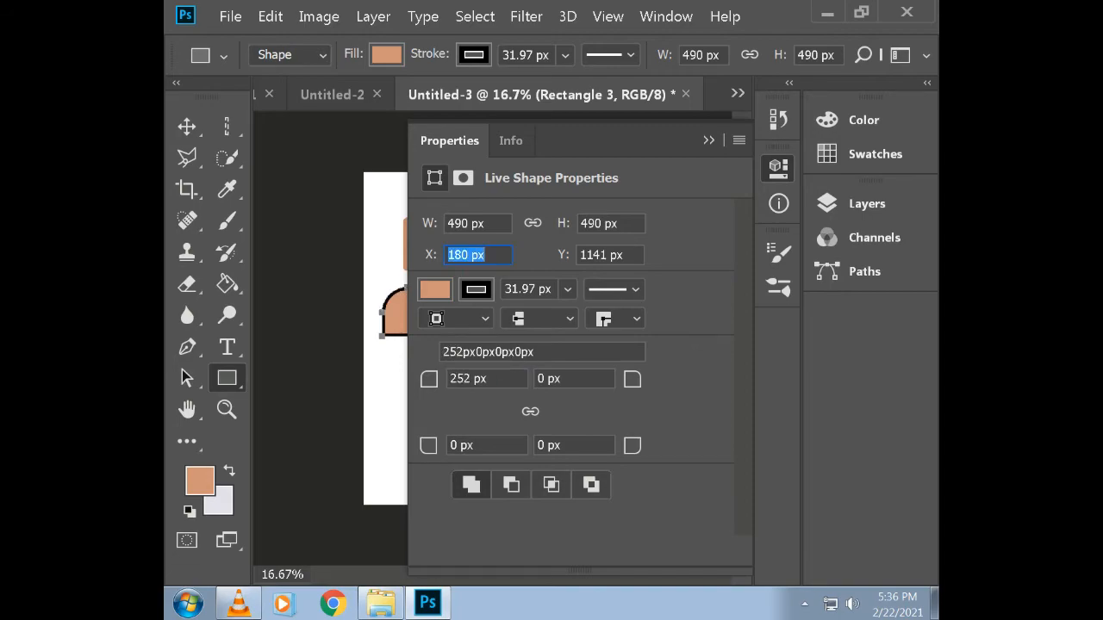
{"action": "left_click", "coordinate": [708, 140]}
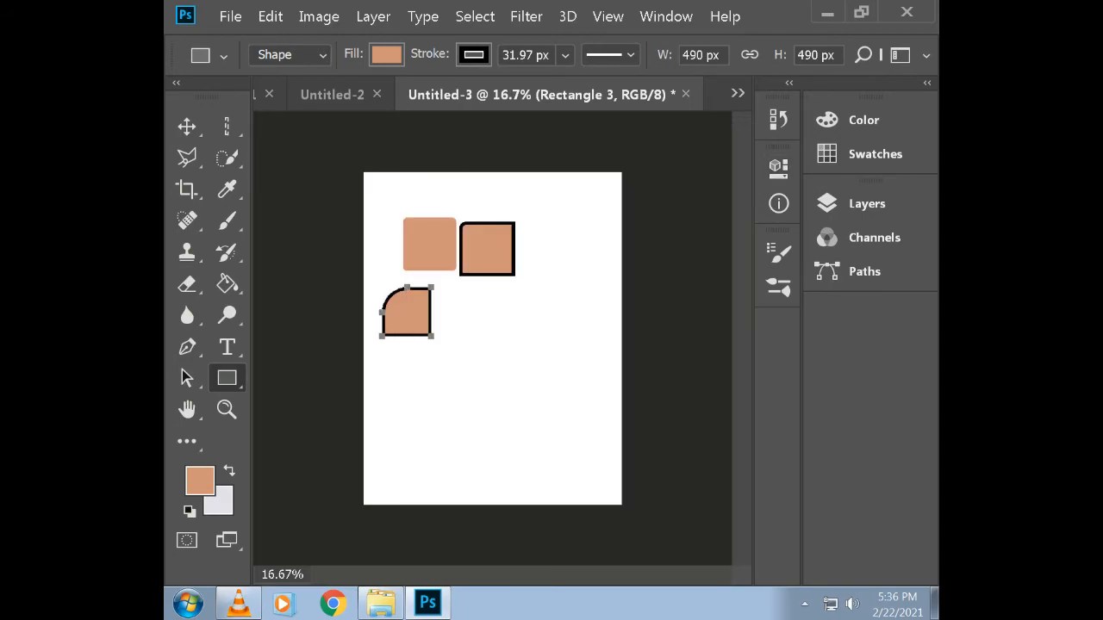
Add a square of about 730 × 730 px to the same shape, overlapping the lower right corner of the rounded-corner square
{"action": "left_click_drag", "start_coordinate": [445, 356], "coordinate": [484, 394]}
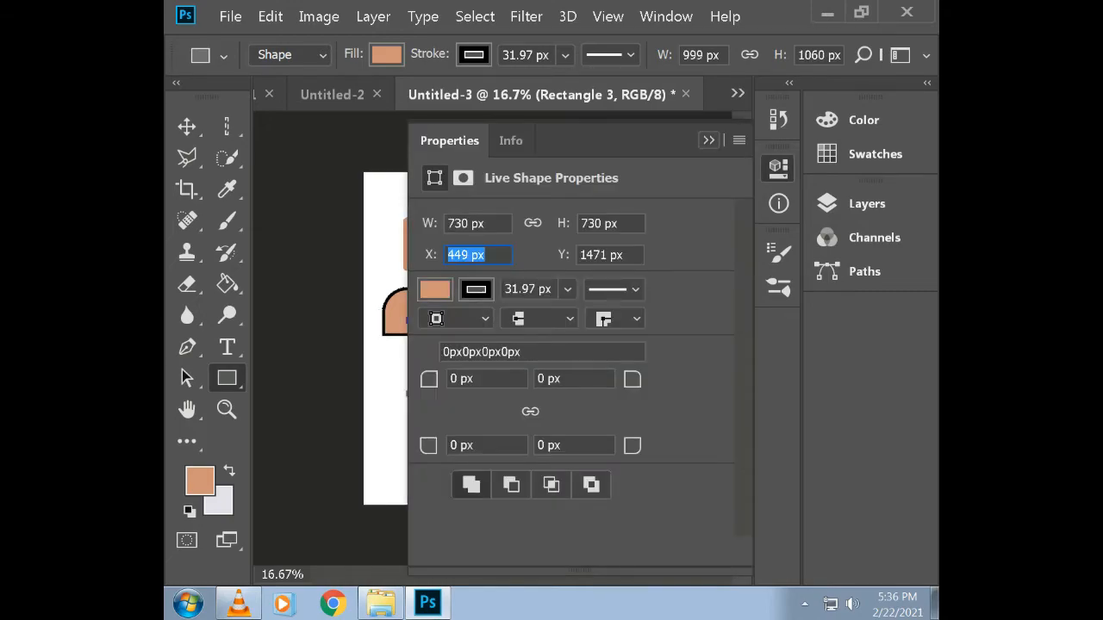
{"action": "left_click", "coordinate": [739, 141]}
{"action": "left_click", "coordinate": [709, 141]}
{"action": "left_click", "coordinate": [709, 140]}
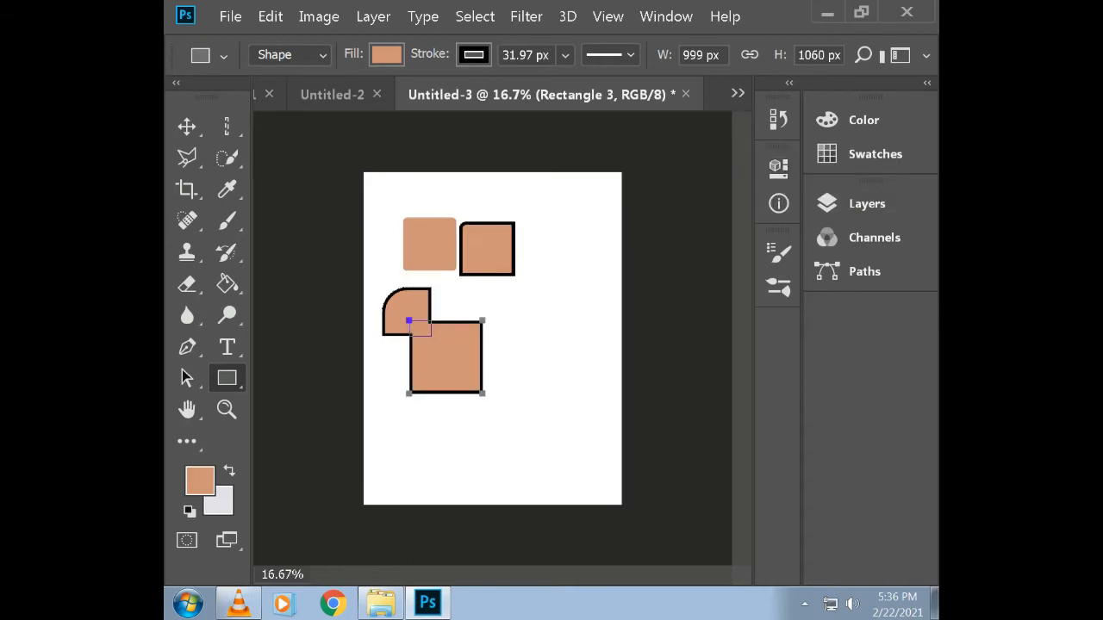
Add a smaller square to the same shape, overlapping the upper right corner of the large square
{"action": "left_click_drag", "start_coordinate": [462, 312], "coordinate": [488, 339]}
{"action": "left_click", "coordinate": [739, 140]}
{"action": "left_click", "coordinate": [708, 140]}
{"action": "left_click", "coordinate": [708, 141]}
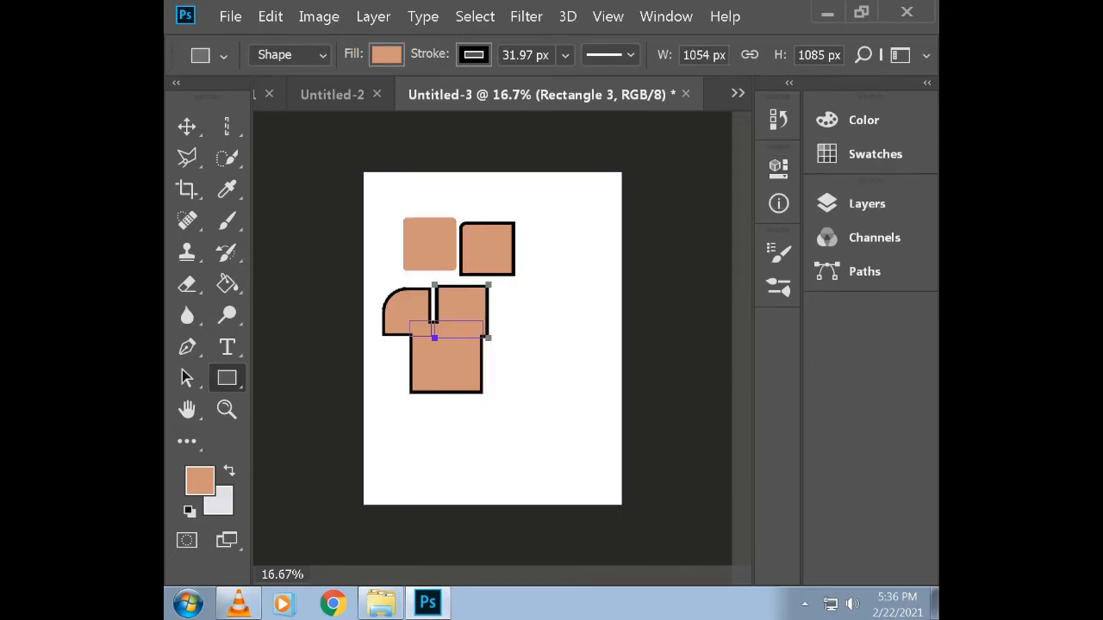
Move the joined black-outlined shape slightly to the right on the canvas
{"action": "key", "text": "v"}
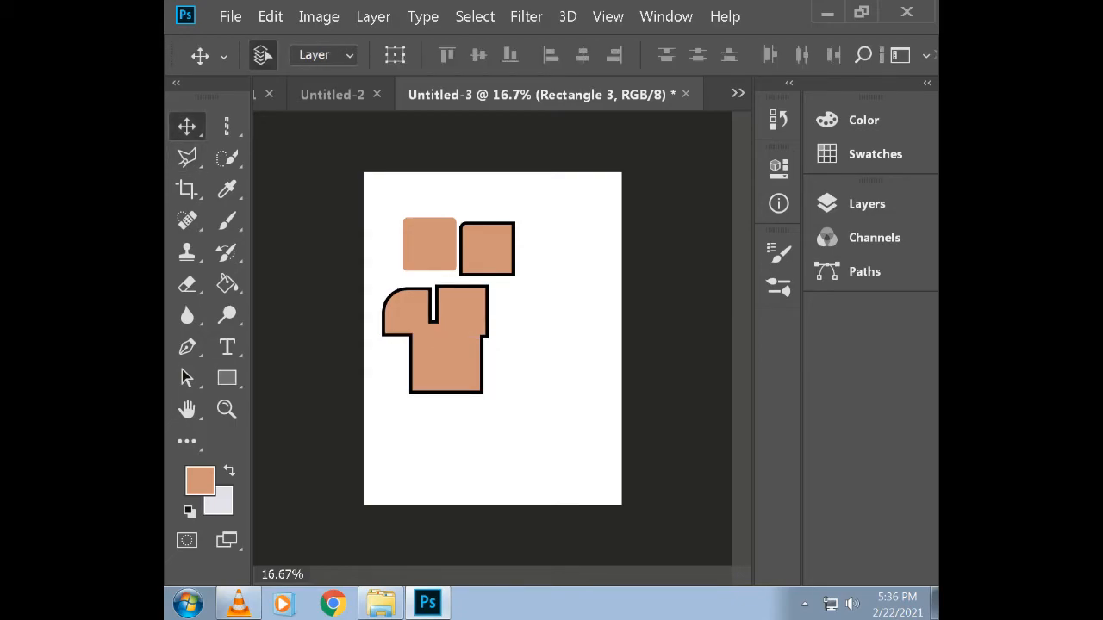
{"action": "left_click_drag", "start_coordinate": [492, 412], "coordinate": [467, 374]}
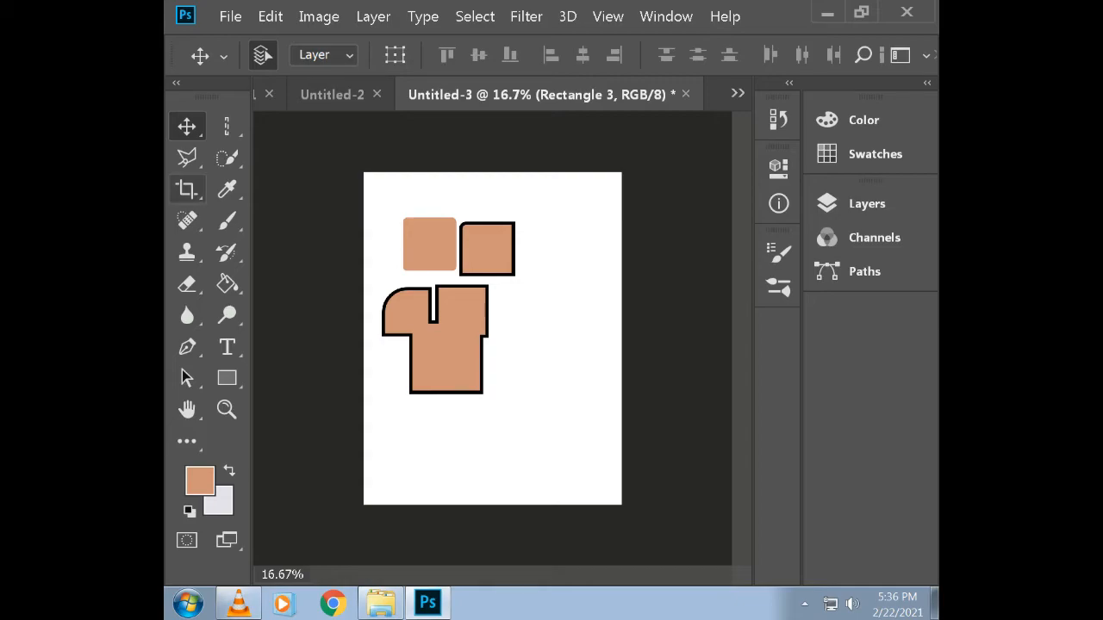
{"action": "left_click_drag", "start_coordinate": [447, 351], "coordinate": [468, 330]}
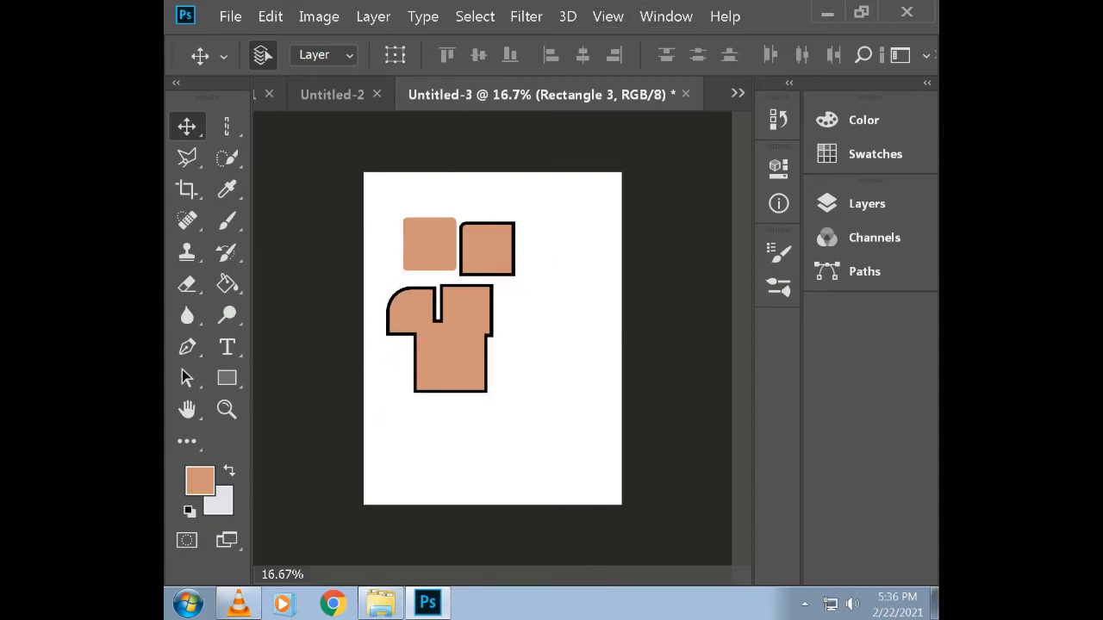
Draw a rectangle of about 1031 × 636 px in Path mode below the joined shape and round all its corners by 149 px
{"action": "key", "text": "u"}
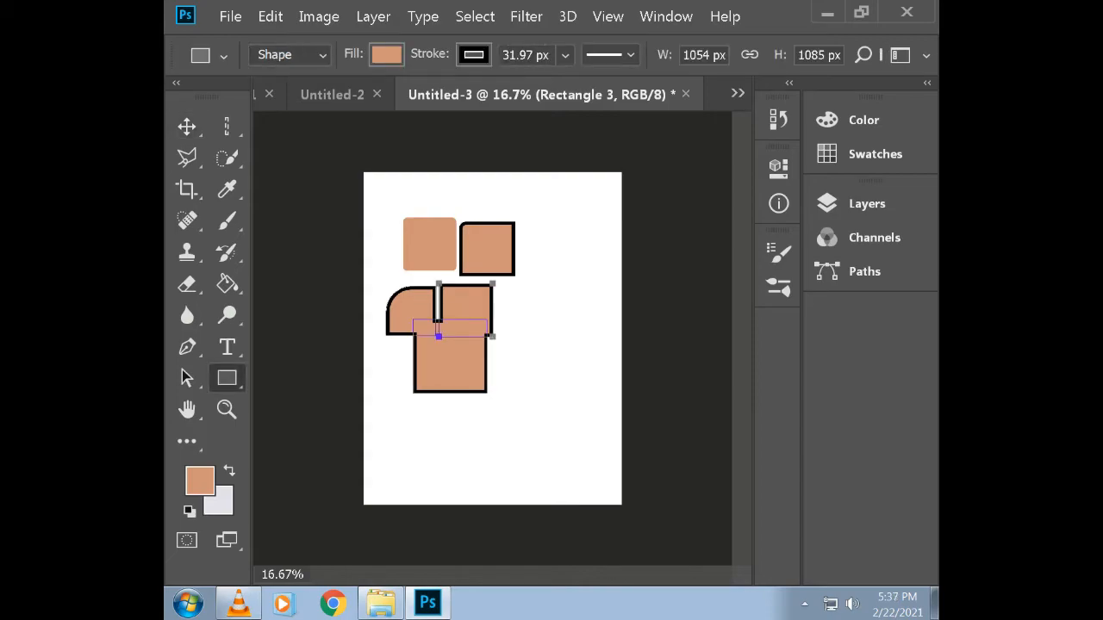
{"action": "left_click", "coordinate": [291, 55]}
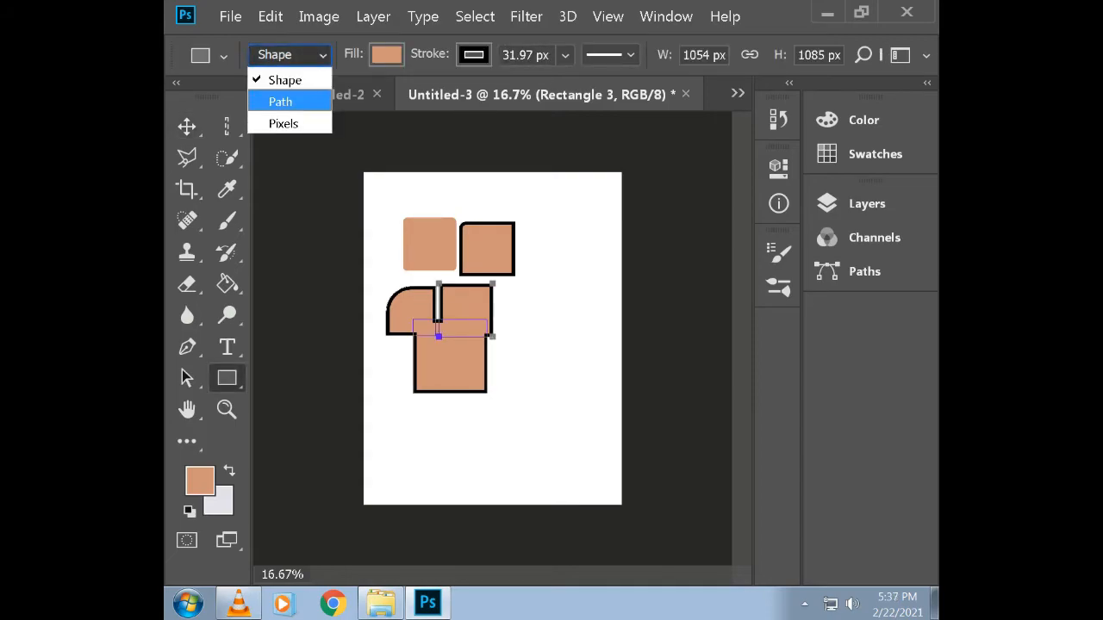
{"action": "left_click", "coordinate": [283, 98]}
{"action": "left_click_drag", "start_coordinate": [432, 445], "coordinate": [485, 479]}
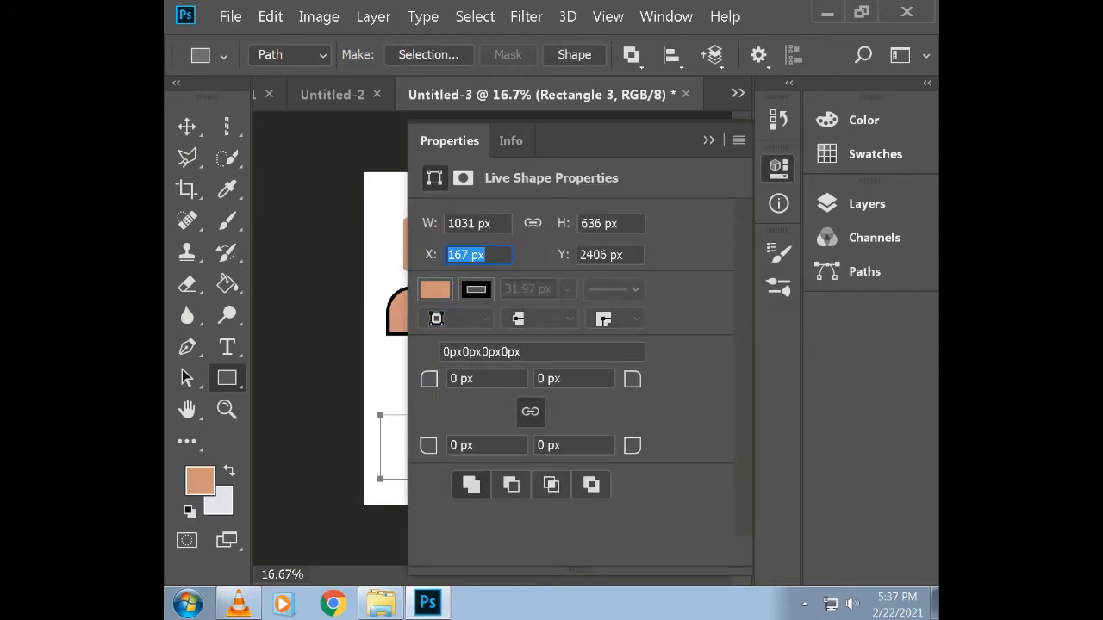
{"action": "left_click_drag", "start_coordinate": [429, 379], "coordinate": [550, 379]}
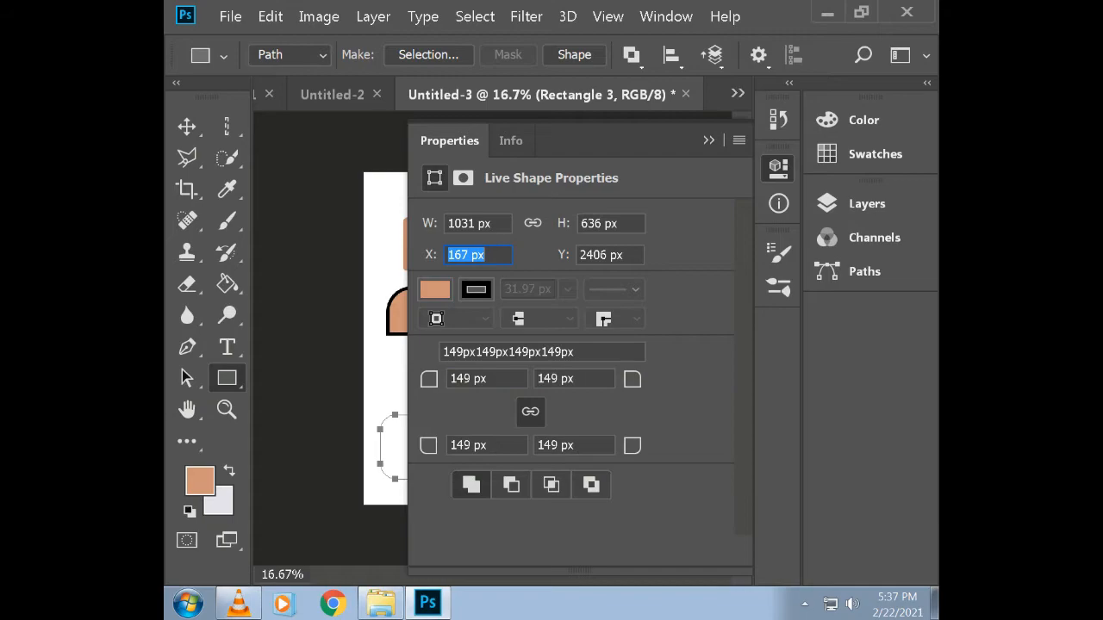
{"action": "left_click", "coordinate": [709, 140]}
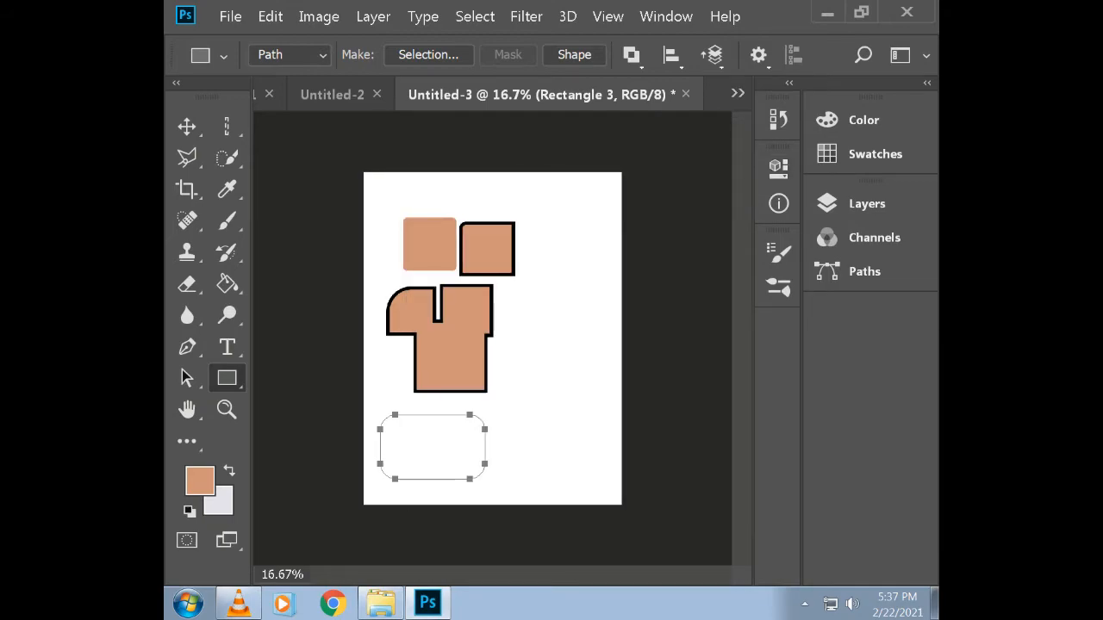
Try to move the rounded rectangle path to the right with the Move tool
{"action": "left_click", "coordinate": [186, 126]}
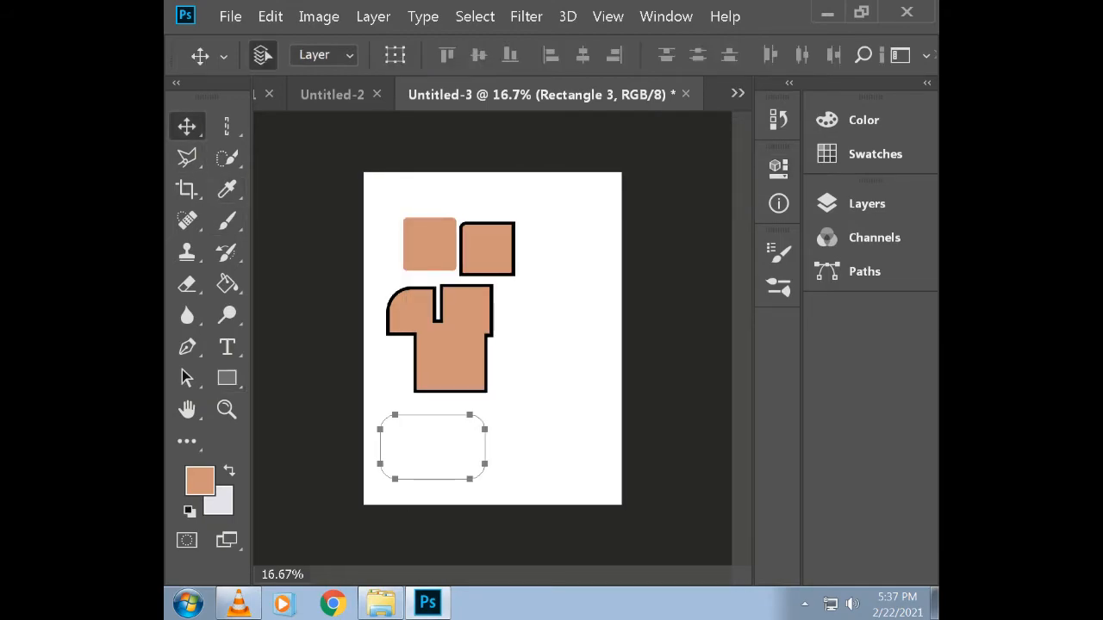
{"action": "left_click_drag", "start_coordinate": [410, 434], "coordinate": [445, 441]}
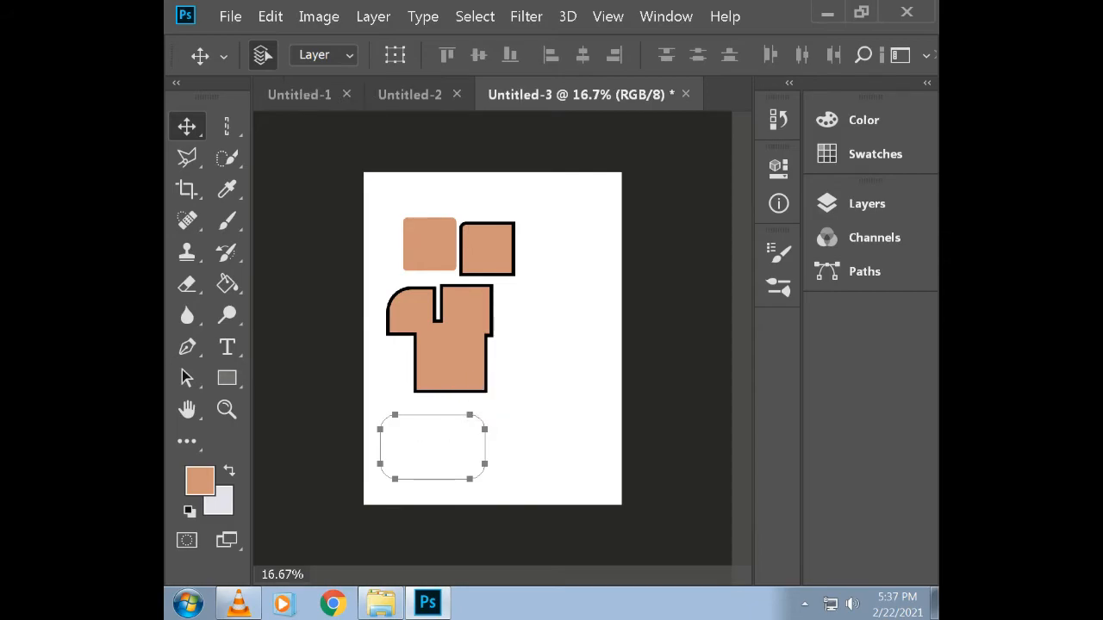
Choose the Paint Bucket Tool and add a new empty layer above Rectangle 3
{"action": "left_click", "coordinate": [227, 283]}
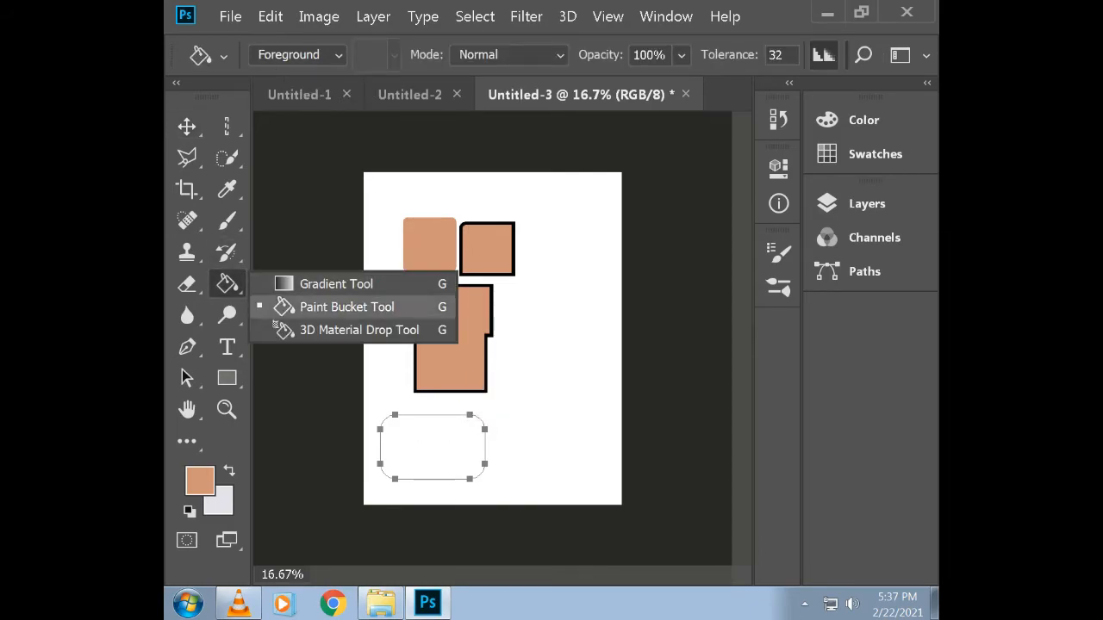
{"action": "left_click", "coordinate": [346, 307]}
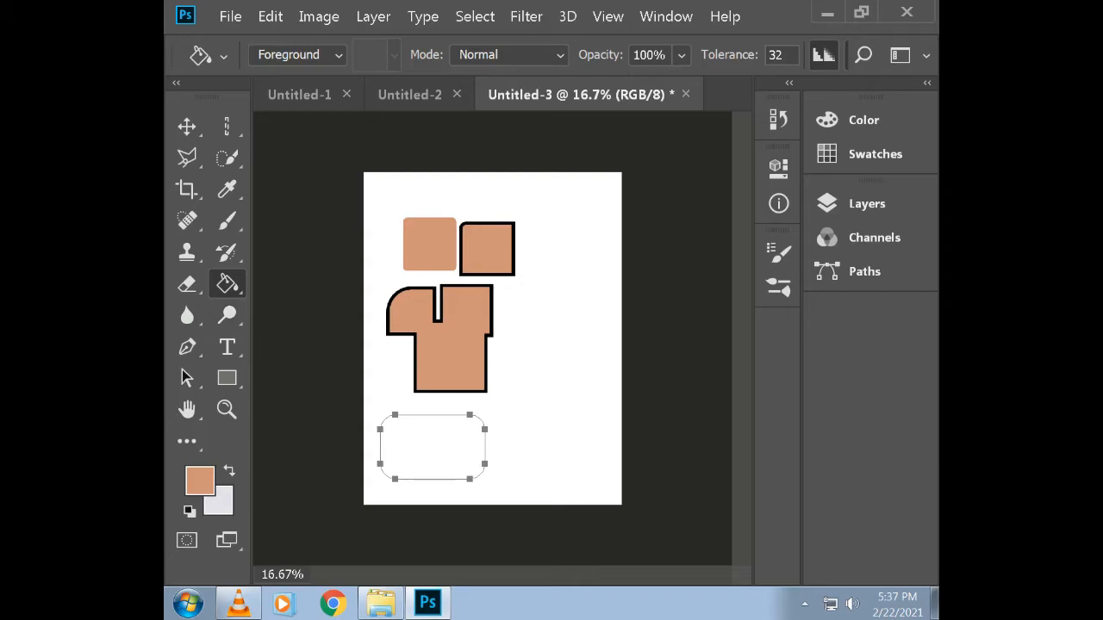
{"action": "left_click", "coordinate": [867, 204]}
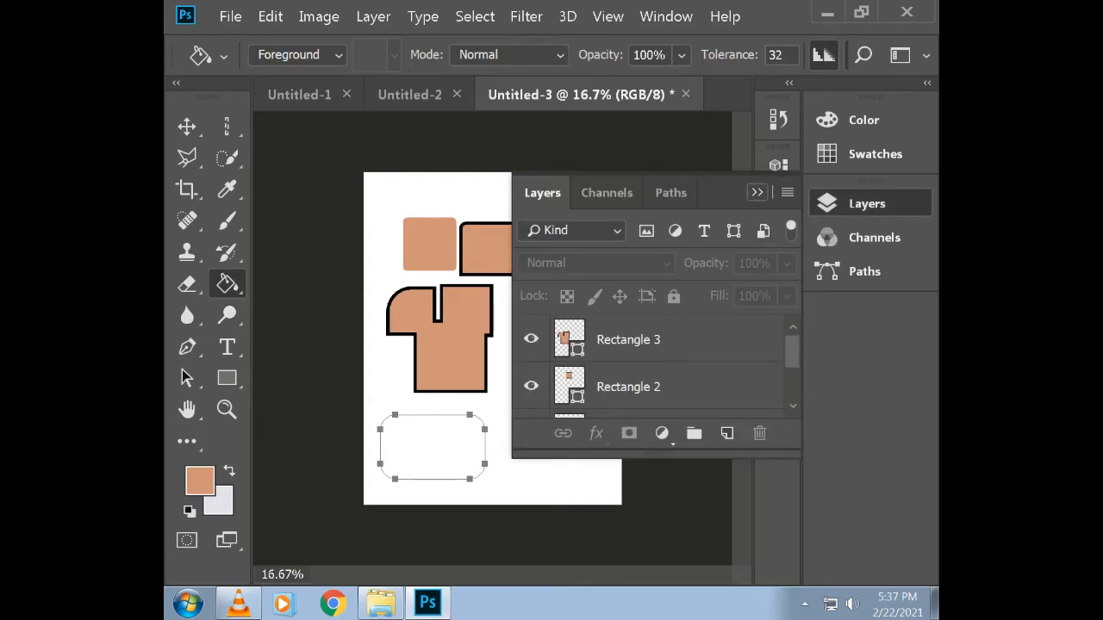
{"action": "left_click", "coordinate": [726, 432]}
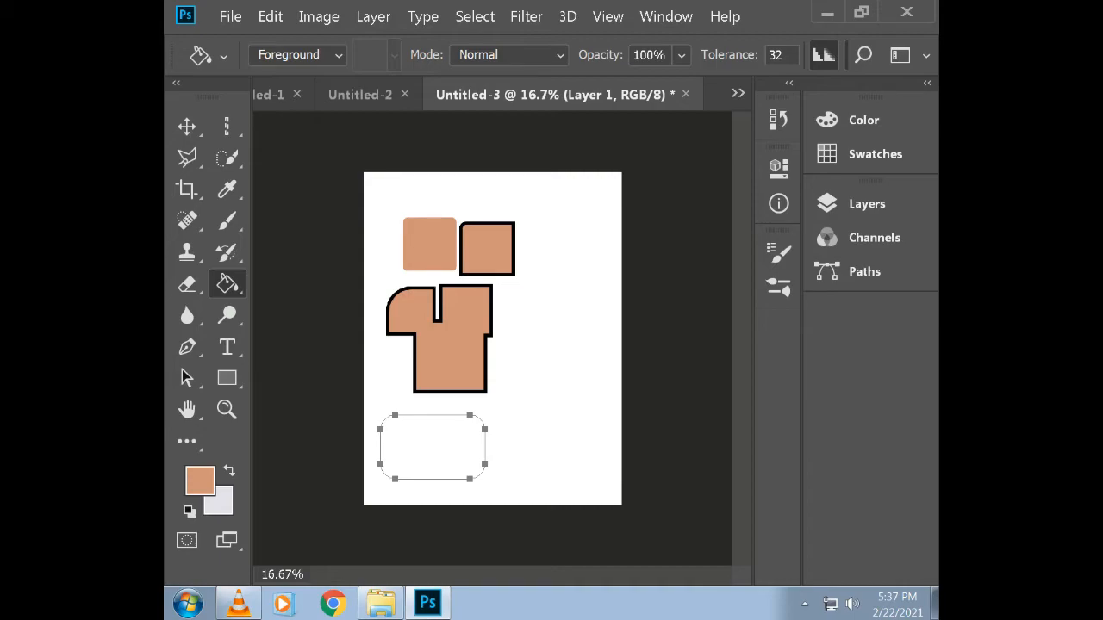
Try to fill the rounded path on Layer 1 with the foreground colour, undo the fill and check the layer list
{"action": "left_click", "coordinate": [433, 448]}
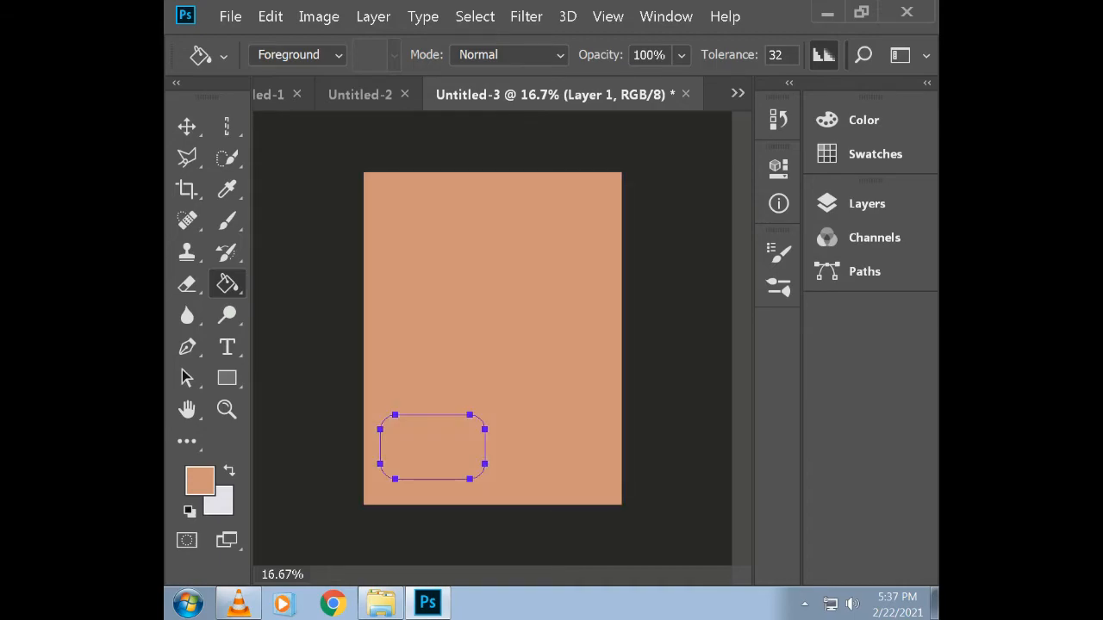
{"action": "key", "text": "ctrl+z"}
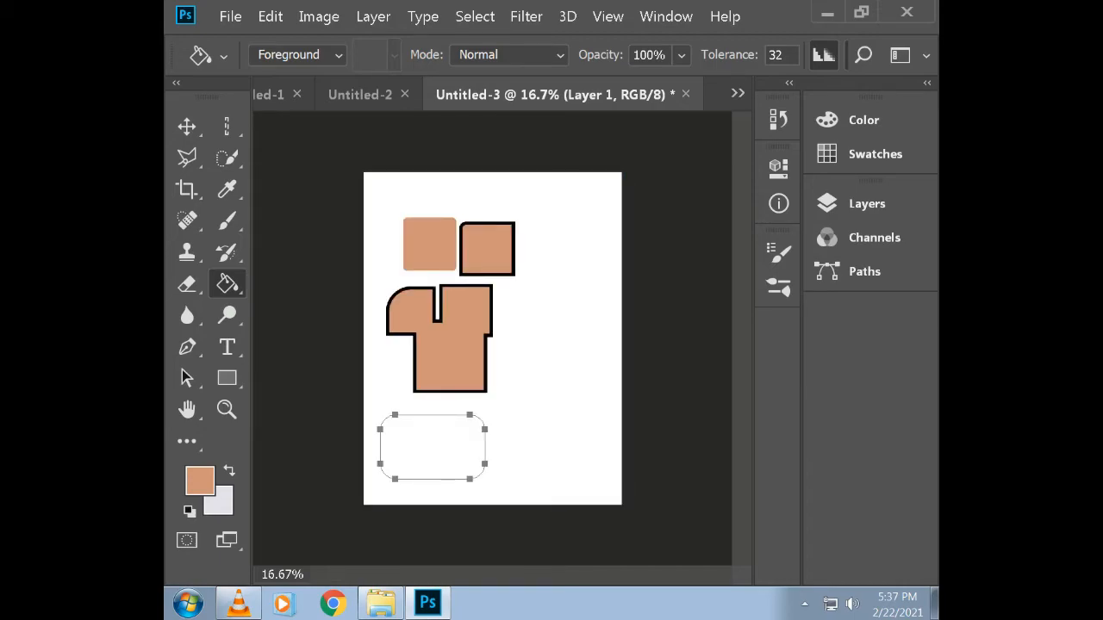
{"action": "left_click", "coordinate": [867, 203]}
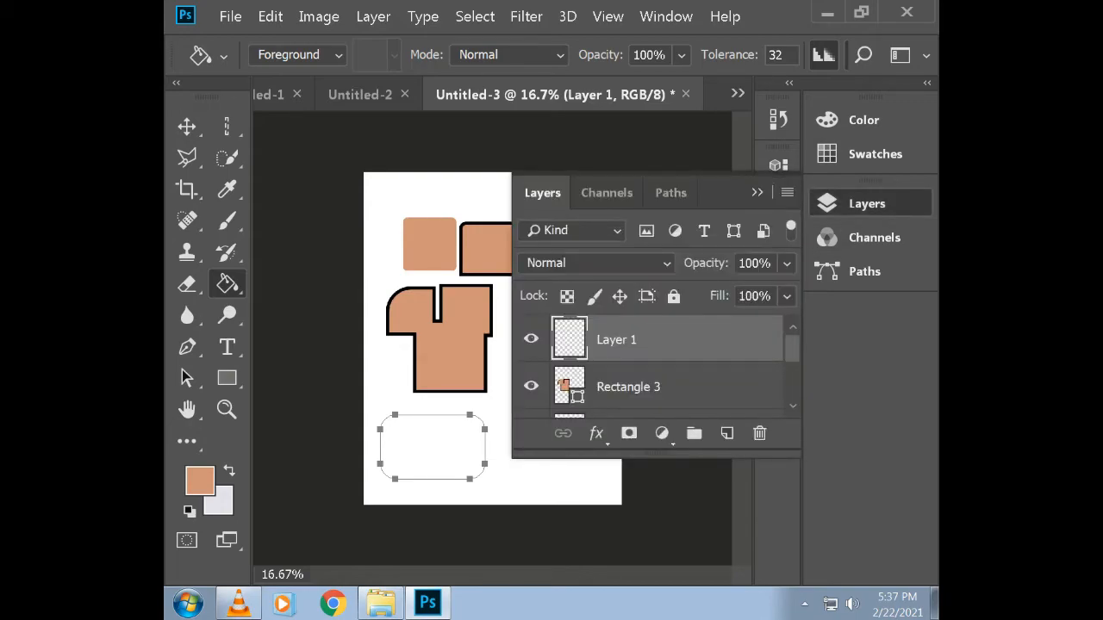
{"action": "left_click", "coordinate": [757, 192]}
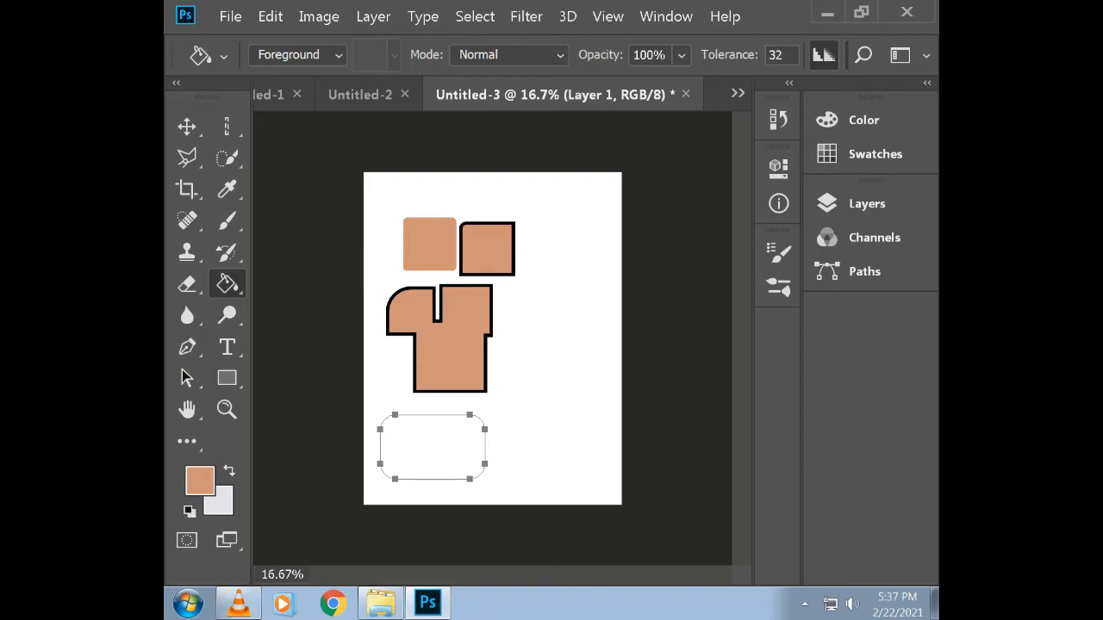
Set the foreground colour to the dark brown #544842
{"action": "left_click", "coordinate": [200, 481]}
{"action": "left_click", "coordinate": [309, 314]}
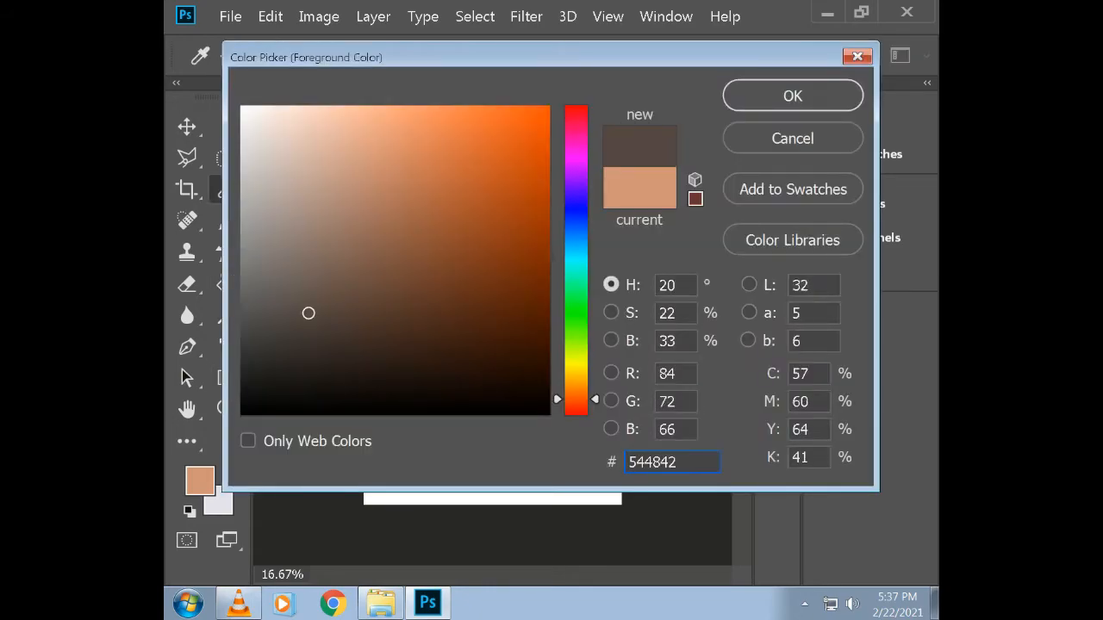
{"action": "key", "text": "Return"}
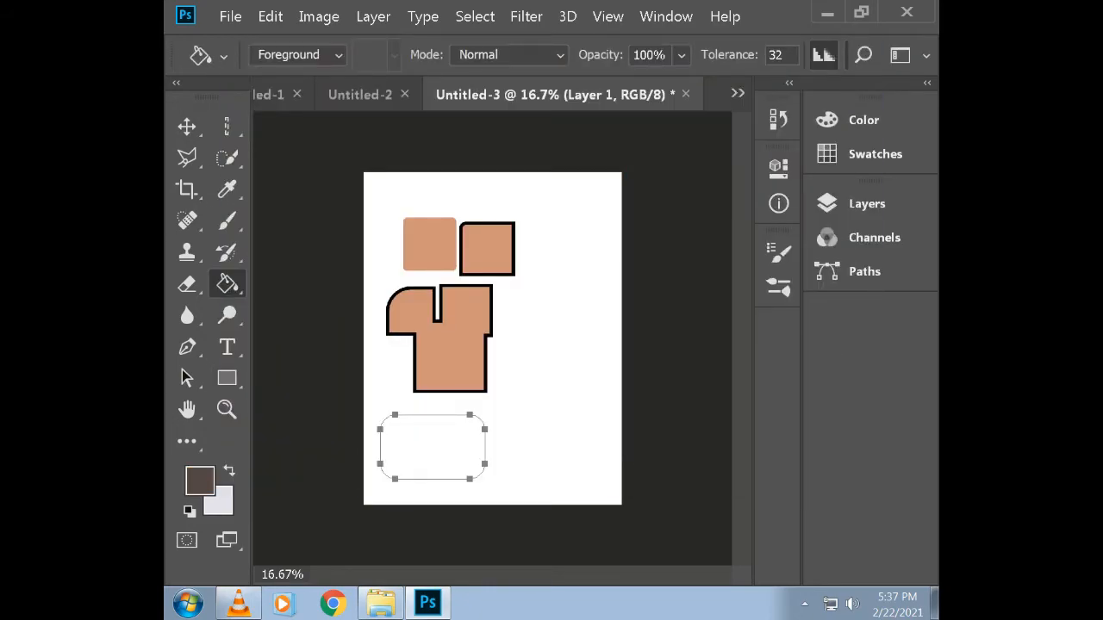
Try filling Layer 1 with the brown foreground colour, undo the fill and try to move the rounded path
{"action": "key", "text": "alt+BackSpace"}
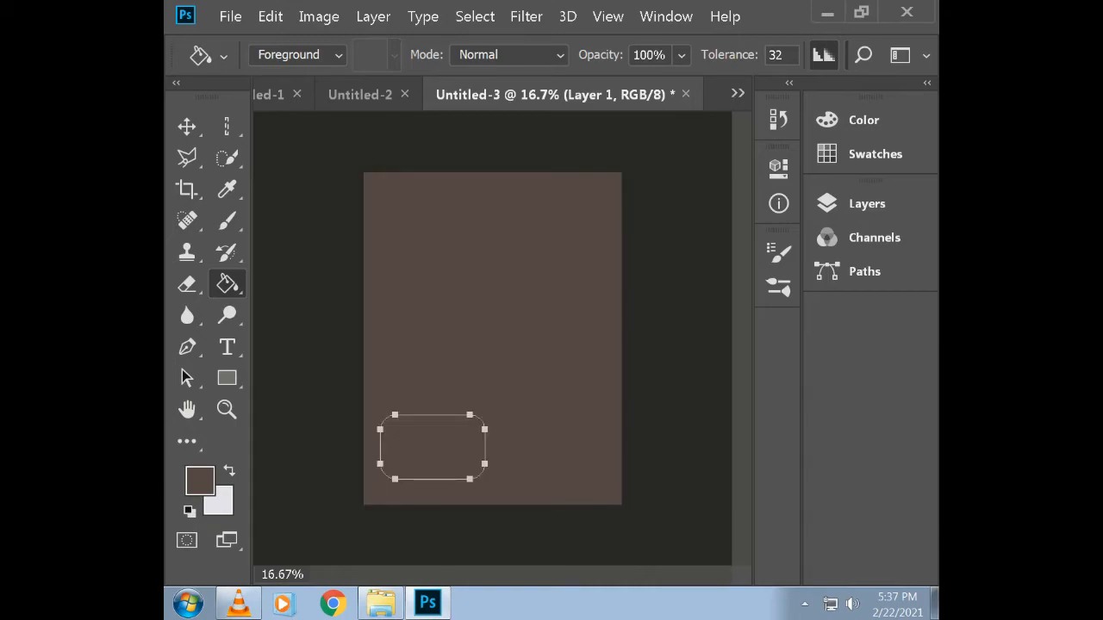
{"action": "key", "text": "ctrl+z"}
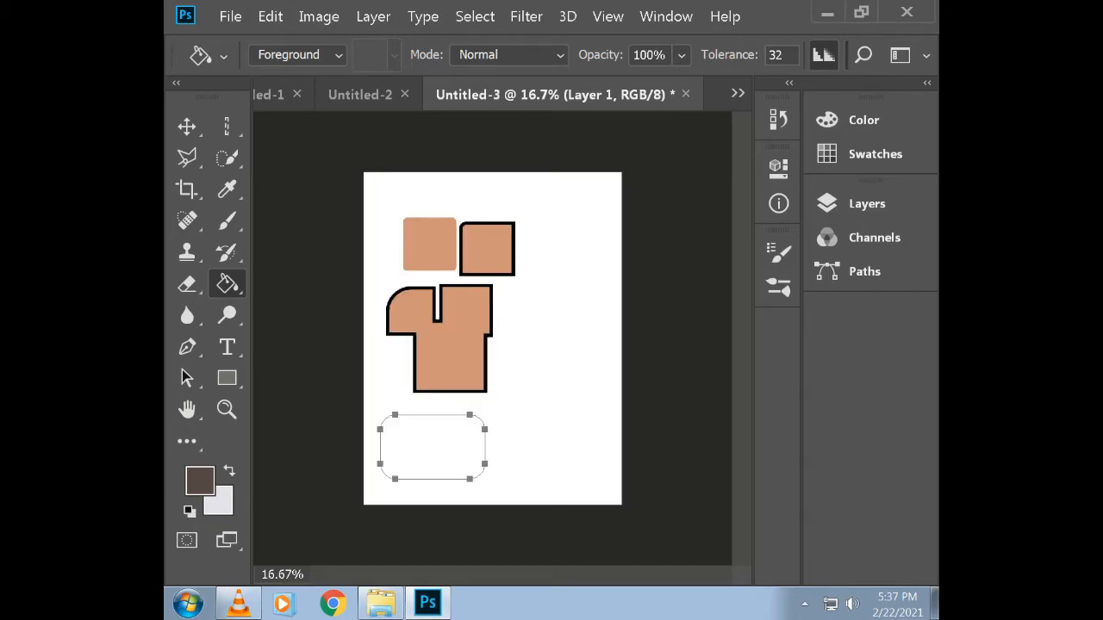
{"action": "key", "text": "v"}
{"action": "left_click_drag", "start_coordinate": [384, 434], "coordinate": [407, 438]}
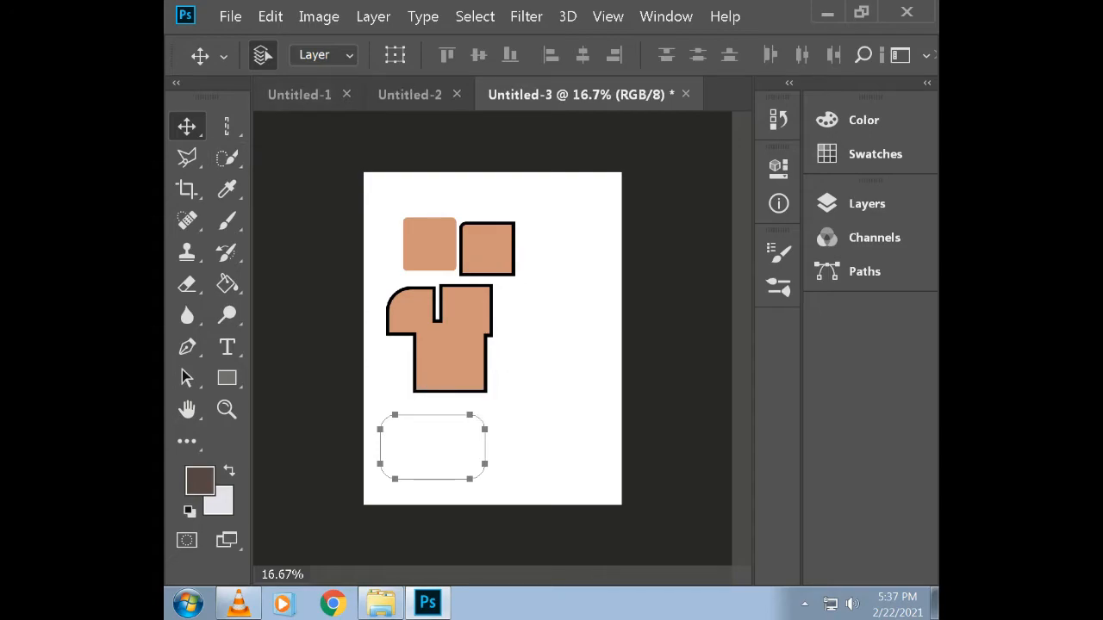
Open Layer 1's blending options and enable Gradient Overlay and both Color Overlay effects
{"action": "left_click", "coordinate": [866, 204]}
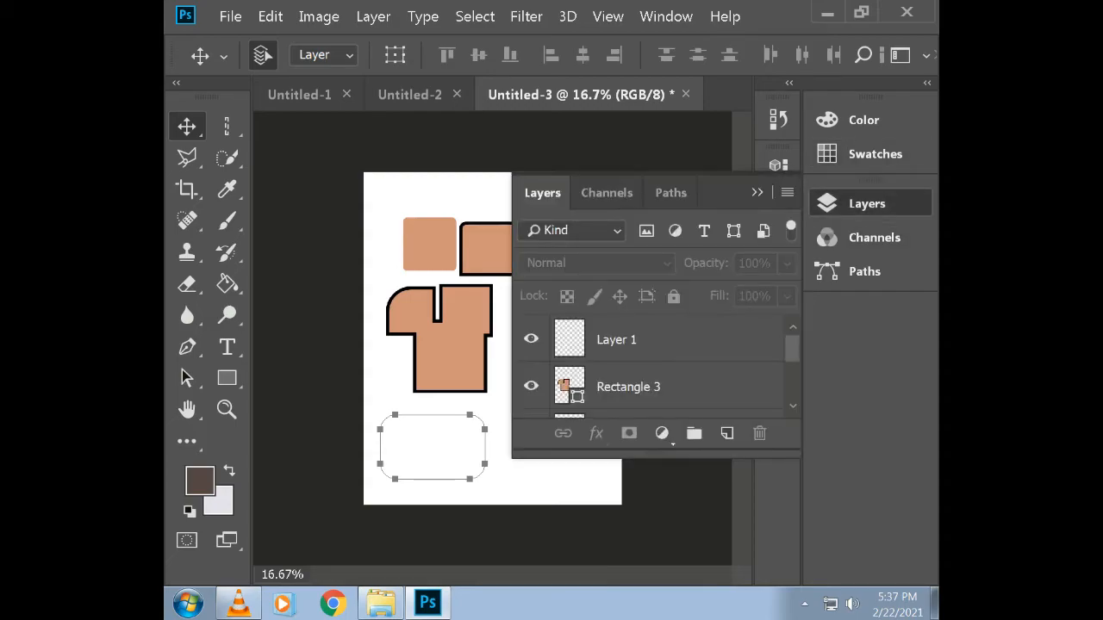
{"action": "left_click", "coordinate": [617, 340]}
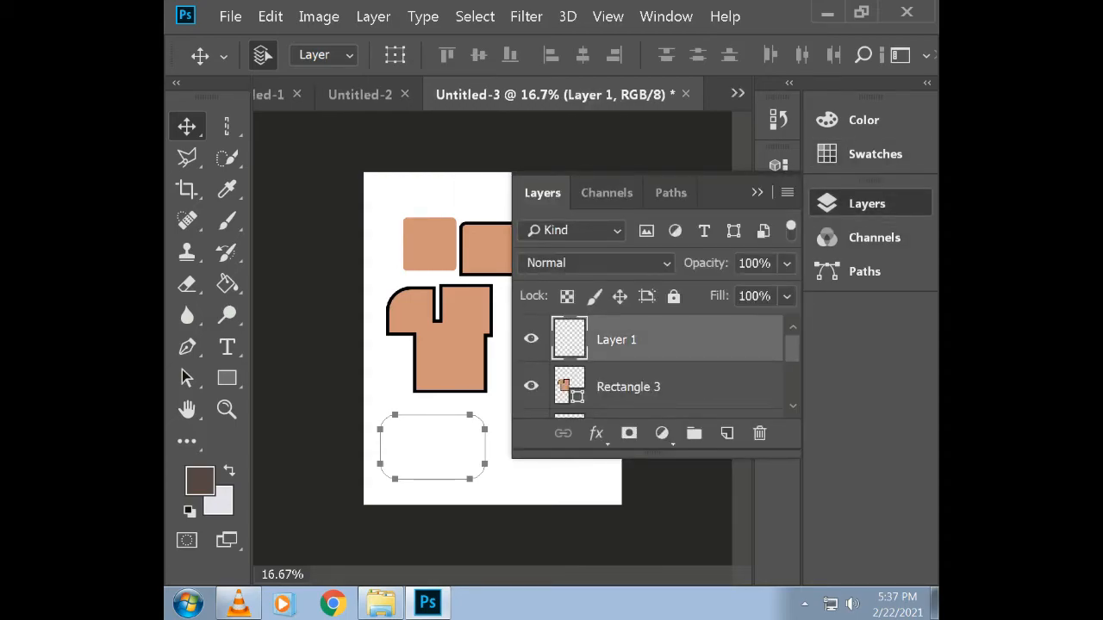
{"action": "right_click", "coordinate": [616, 340]}
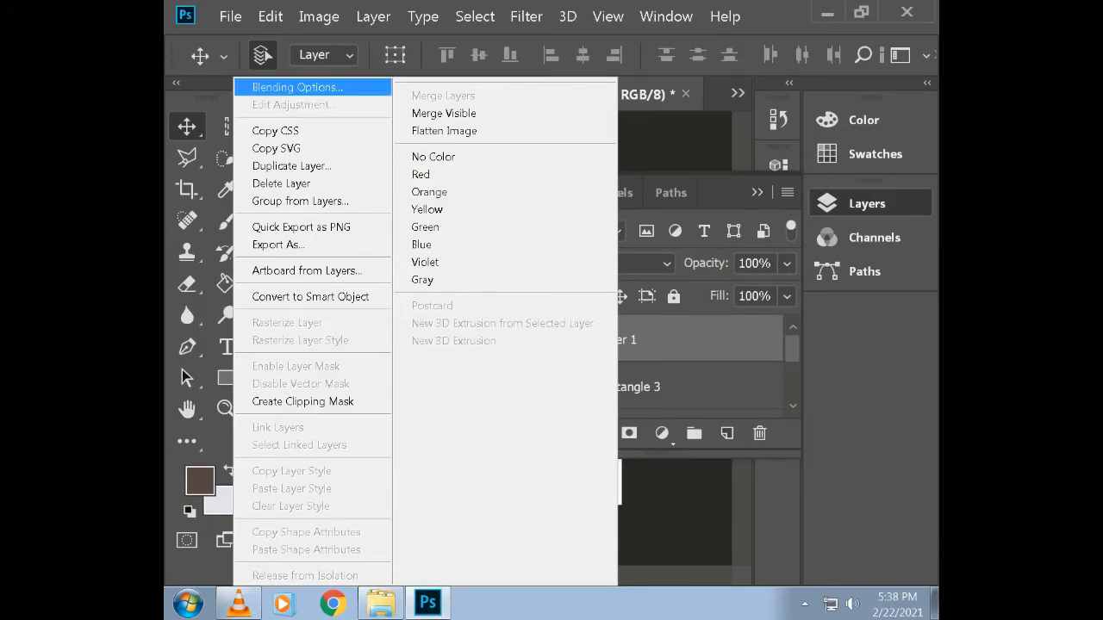
{"action": "key", "text": "Return"}
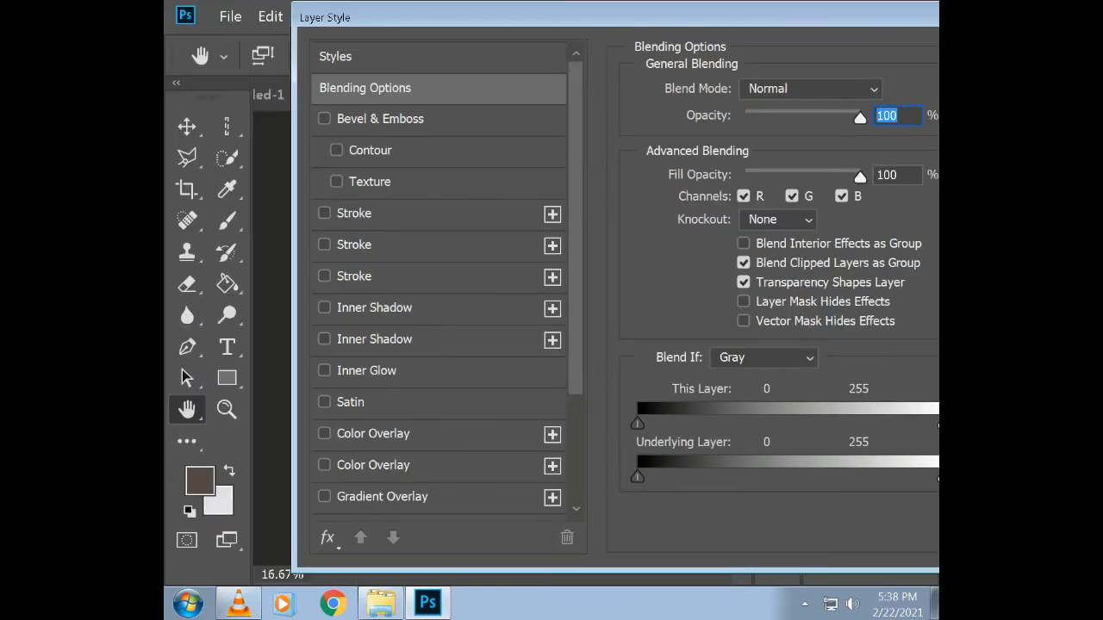
{"action": "left_click", "coordinate": [323, 497]}
{"action": "left_click", "coordinate": [324, 465]}
{"action": "left_click", "coordinate": [324, 433]}
Set Layer 1's Gradient Overlay to a 122% scale and the rainbow Spectrum gradient, leaving Dither off
{"action": "left_click", "coordinate": [382, 497]}
{"action": "left_click_drag", "start_coordinate": [804, 255], "coordinate": [826, 255]}
{"action": "left_click", "coordinate": [858, 146]}
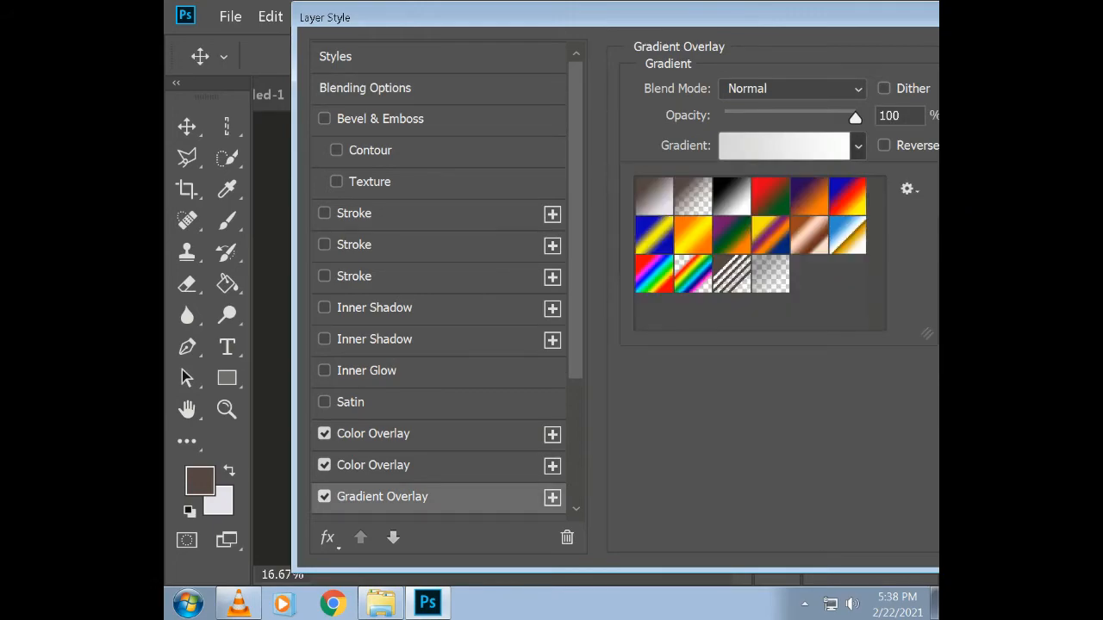
{"action": "left_click", "coordinate": [655, 274]}
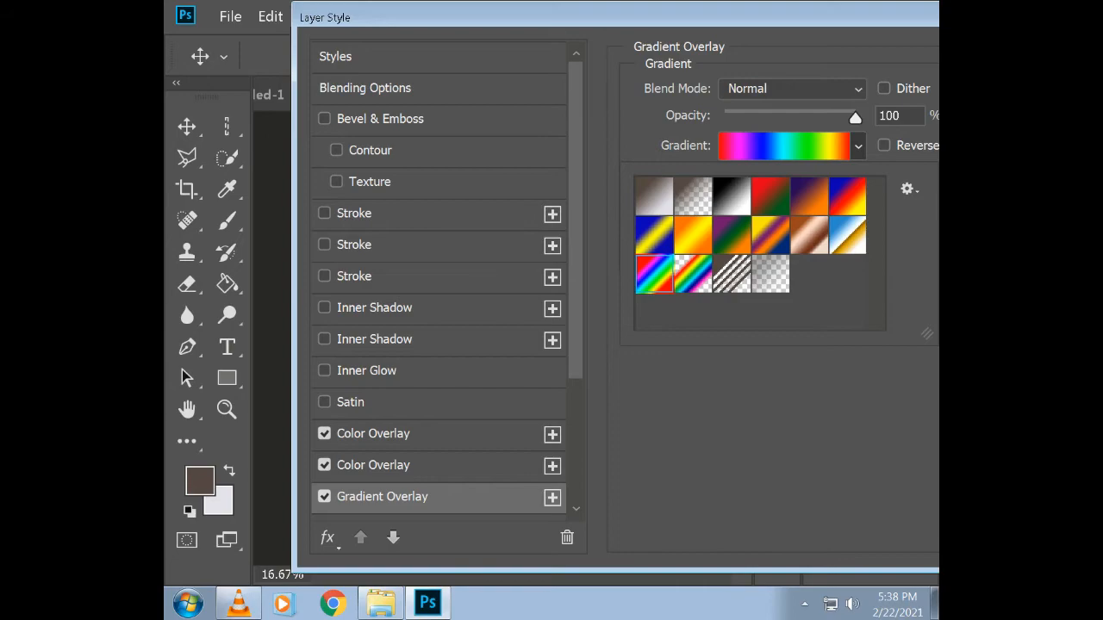
{"action": "left_click", "coordinate": [884, 88]}
{"action": "left_click", "coordinate": [884, 88]}
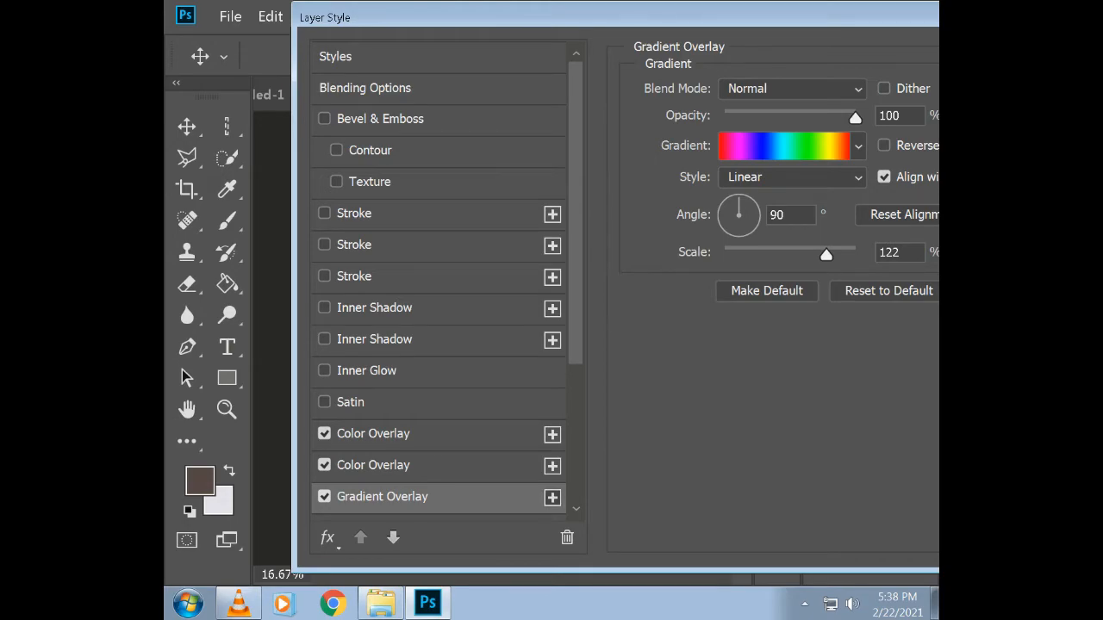
Add another Color Overlay to Layer 1 with the Darken blend mode and 52% opacity, and apply the layer style
{"action": "left_click", "coordinate": [553, 466]}
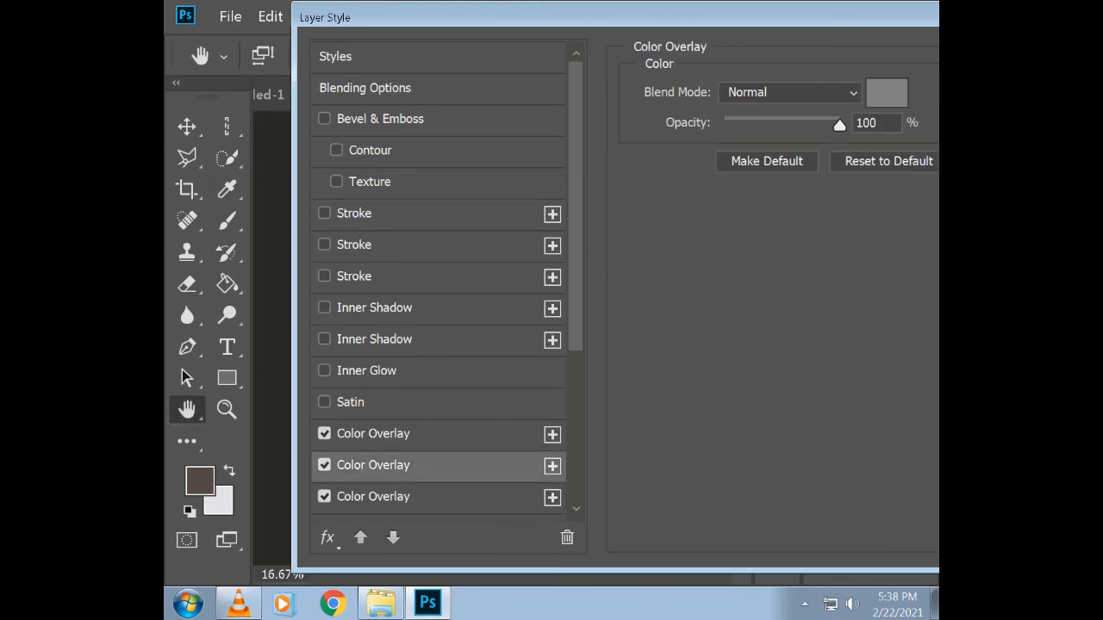
{"action": "left_click_drag", "start_coordinate": [839, 125], "coordinate": [784, 125]}
{"action": "left_click", "coordinate": [789, 92]}
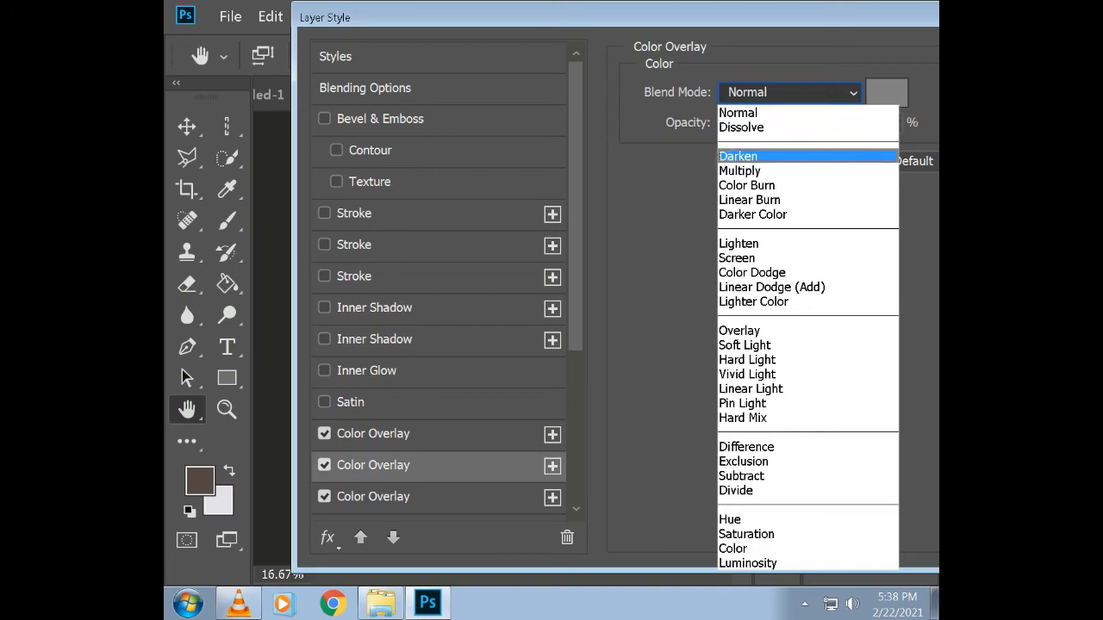
{"action": "left_click", "coordinate": [759, 156]}
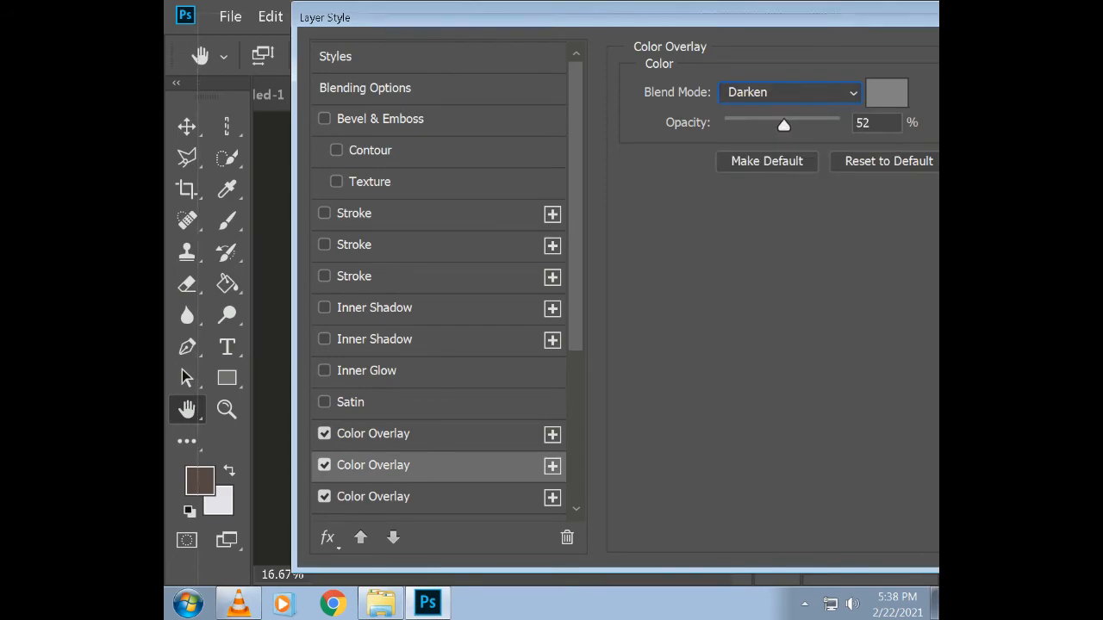
{"action": "left_click_drag", "start_coordinate": [741, 16], "coordinate": [571, 33]}
{"action": "left_click_drag", "start_coordinate": [775, 35], "coordinate": [543, 27]}
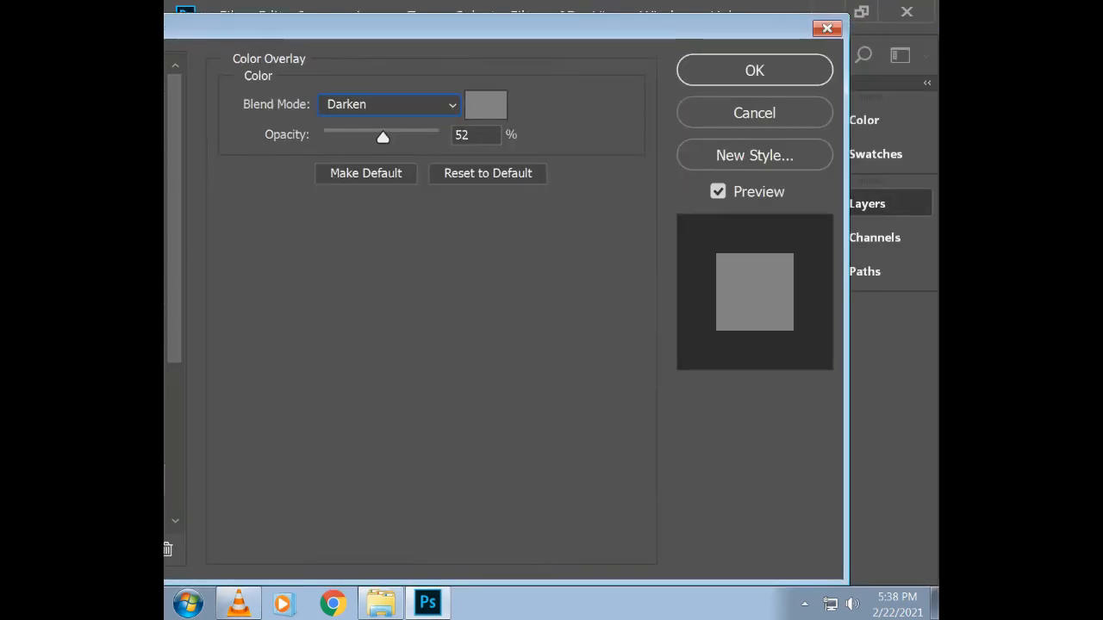
{"action": "left_click", "coordinate": [754, 70]}
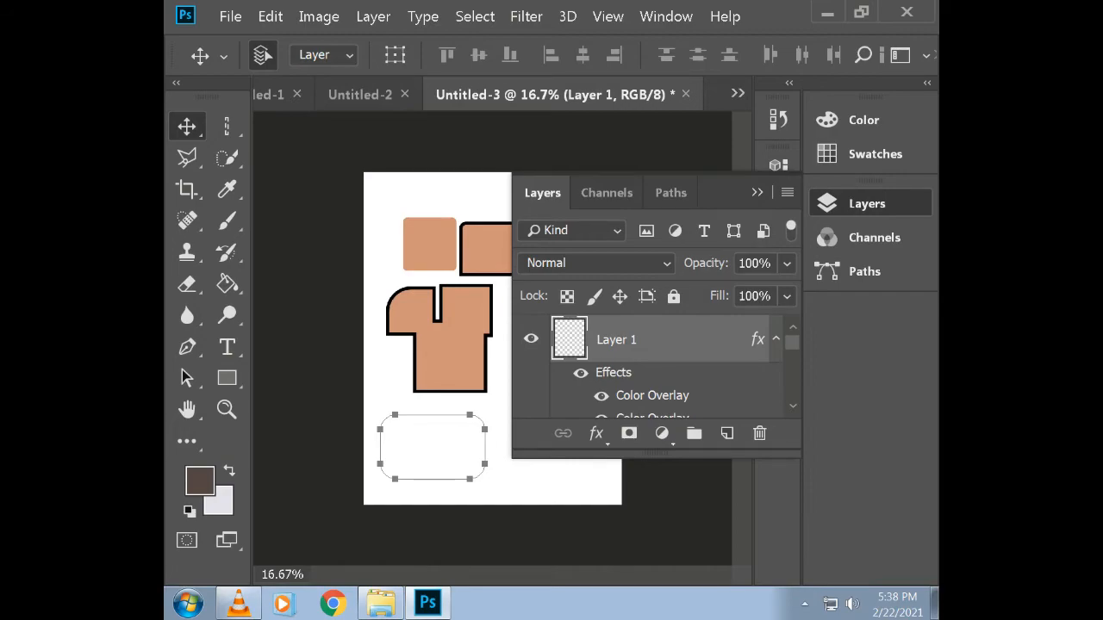
Try to move the rounded rectangle path on the canvas
{"action": "left_click", "coordinate": [757, 192]}
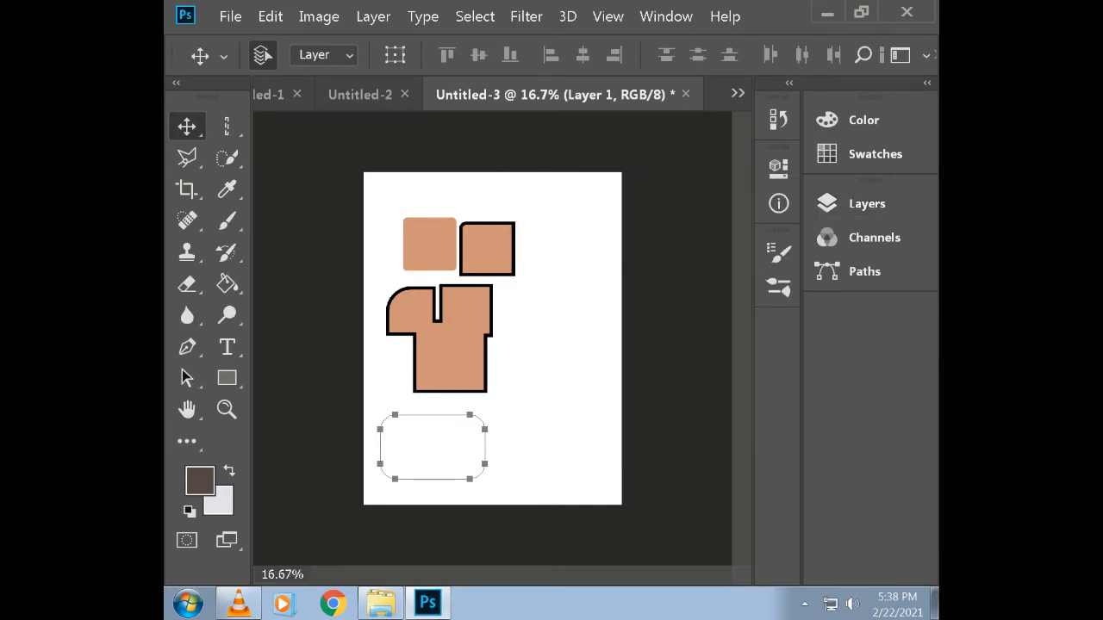
{"action": "left_click", "coordinate": [426, 438]}
{"action": "mouse_move", "coordinate": [399, 415]}
{"action": "left_mouse_down"}
{"action": "mouse_move", "coordinate": [414, 436]}
{"action": "mouse_move", "coordinate": [414, 416]}
{"action": "left_mouse_up"}
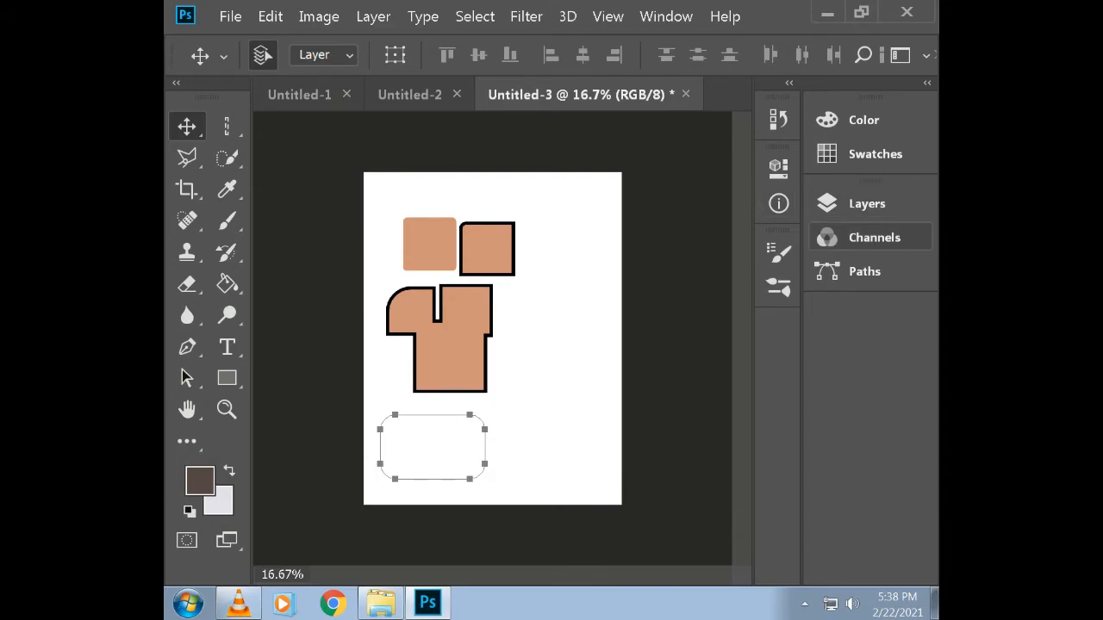
Label Layer 1 with the Orange colour in the layer list
{"action": "left_click", "coordinate": [866, 203]}
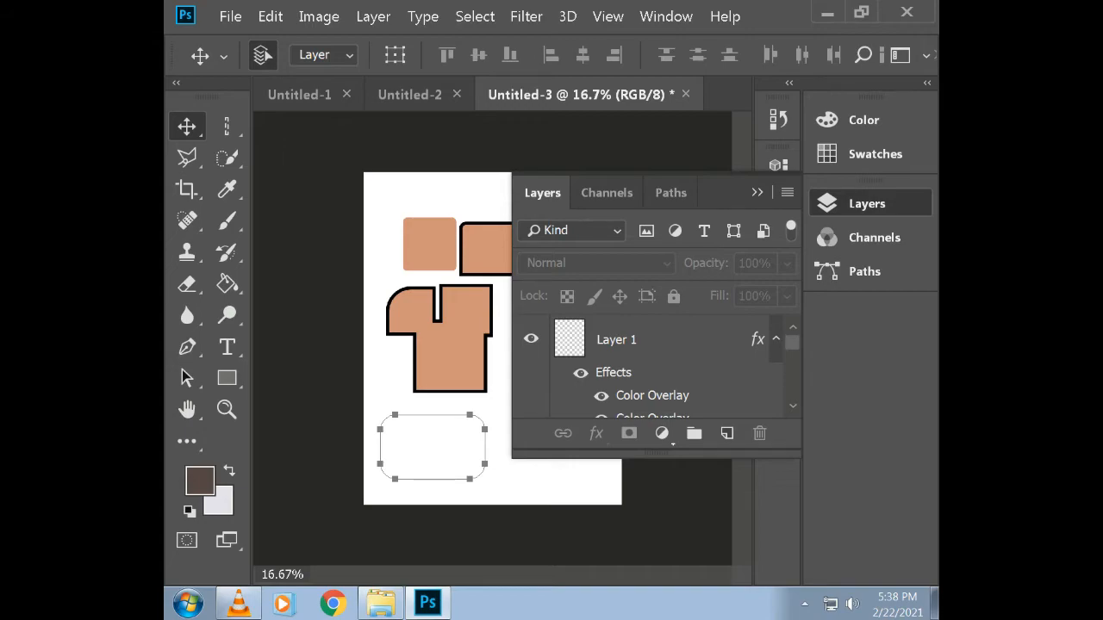
{"action": "left_click", "coordinate": [617, 339]}
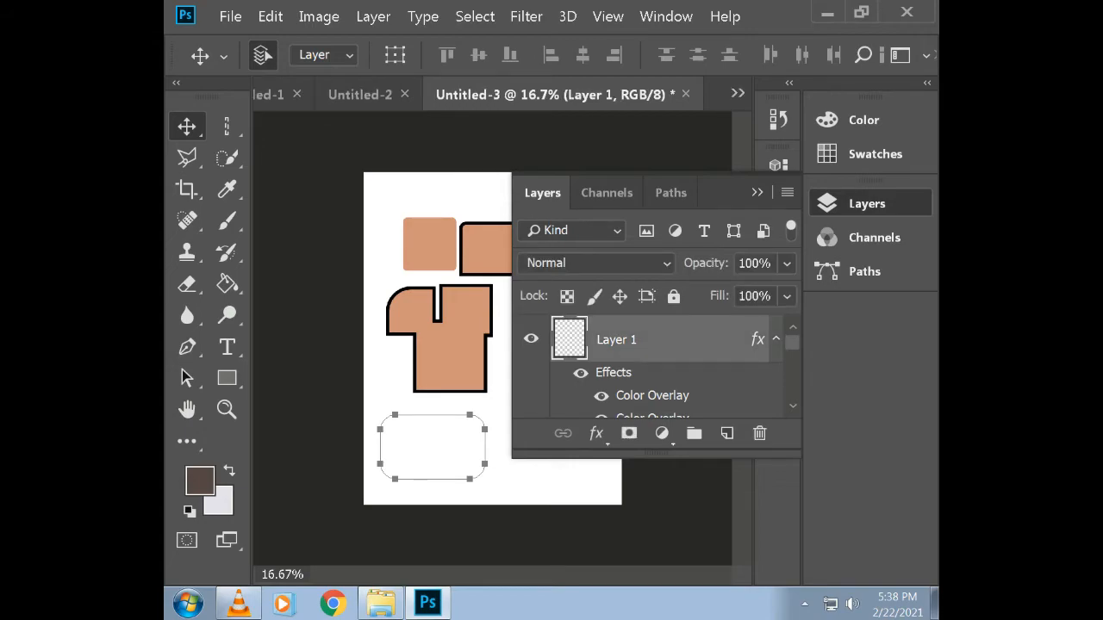
{"action": "right_click", "coordinate": [565, 340]}
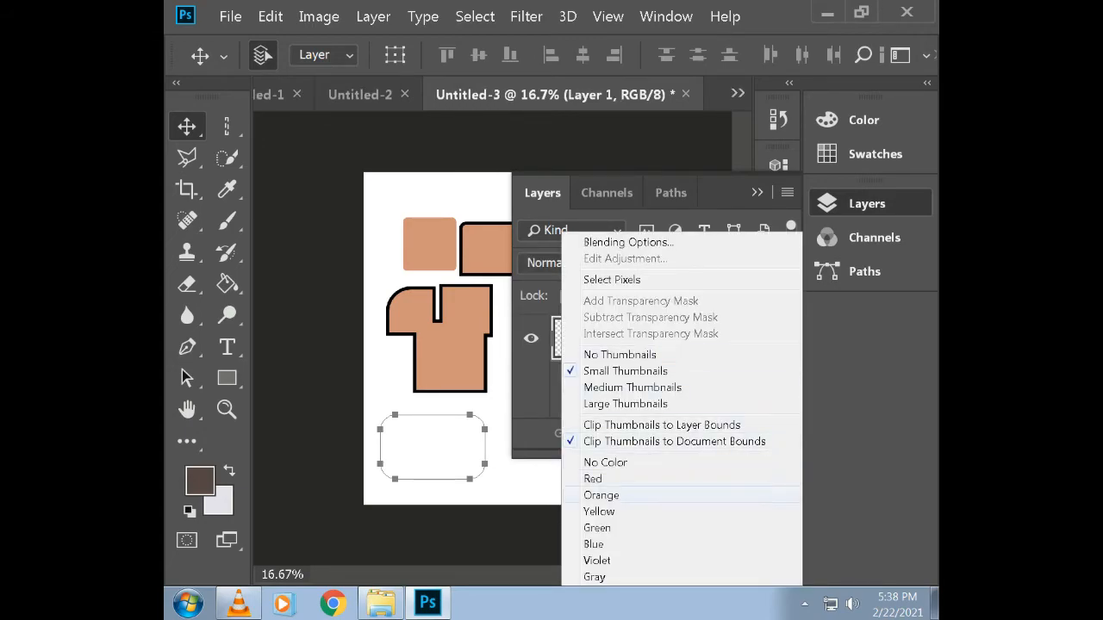
{"action": "left_click", "coordinate": [600, 495]}
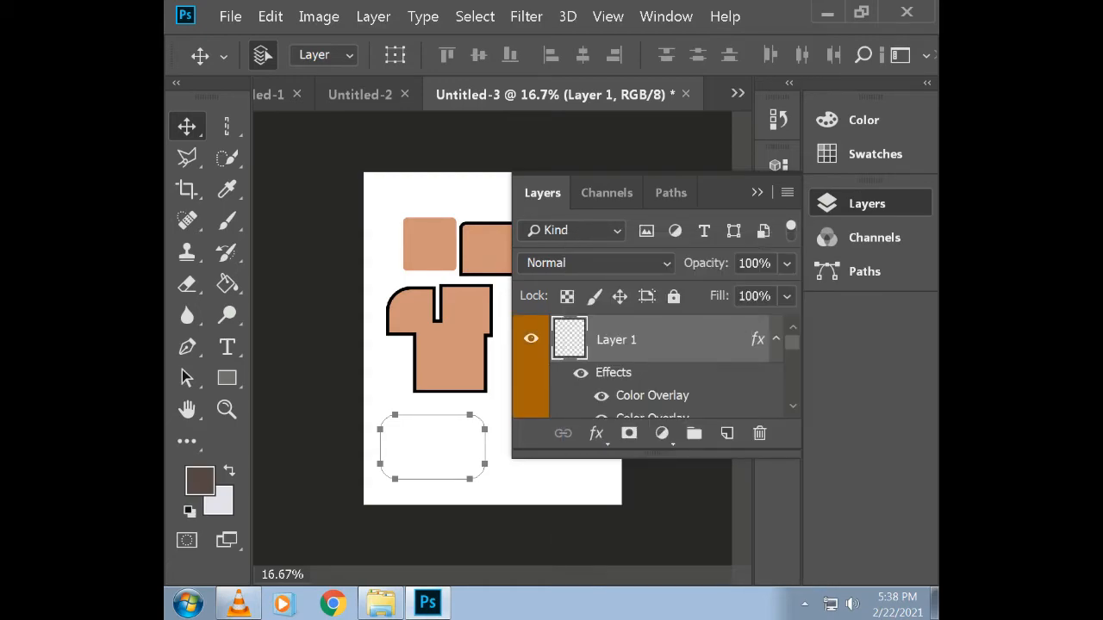
{"action": "left_click", "coordinate": [757, 192]}
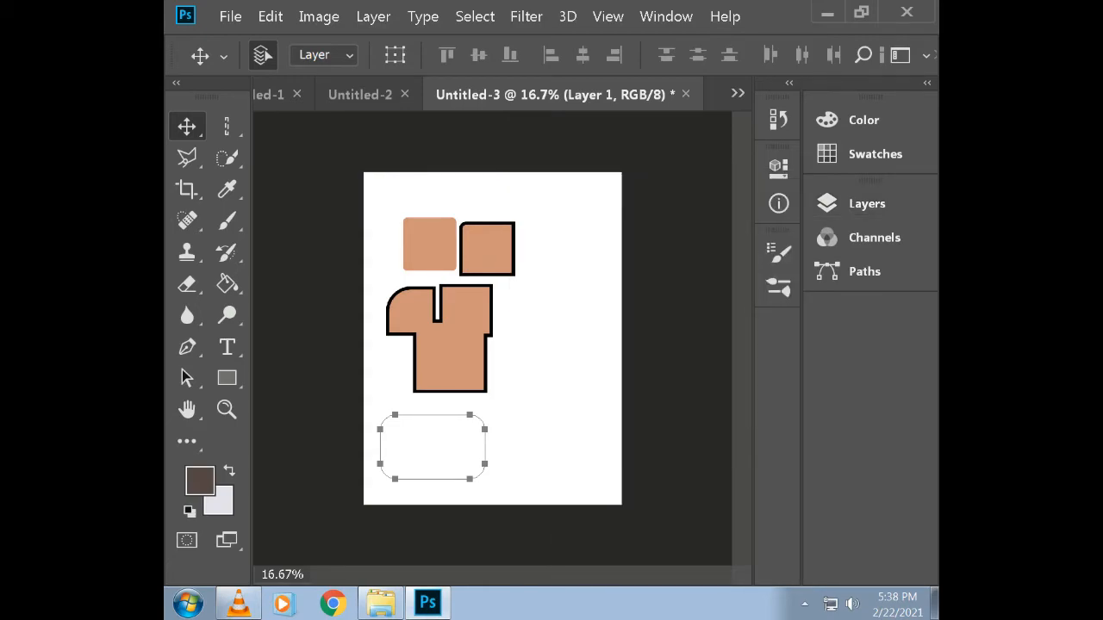
Move the merged T-shaped figure slightly down-left and the outlined square slightly up-right
{"action": "mouse_move", "coordinate": [451, 324]}
{"action": "left_mouse_down"}
{"action": "mouse_move", "coordinate": [468, 324]}
{"action": "mouse_move", "coordinate": [445, 326]}
{"action": "left_mouse_up"}
{"action": "left_click_drag", "start_coordinate": [486, 258], "coordinate": [491, 254]}
{"action": "left_click", "coordinate": [432, 250]}
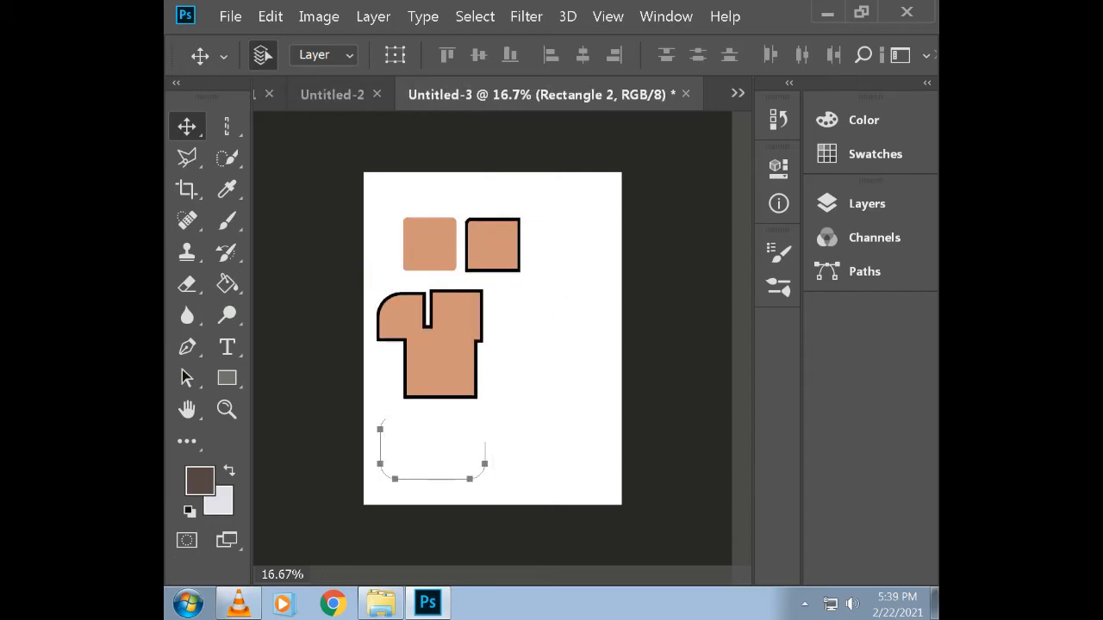
Set the Rectangle Tool to Pixels mode and add a new empty layer directly below Rectangle 3
{"action": "left_click", "coordinate": [227, 379]}
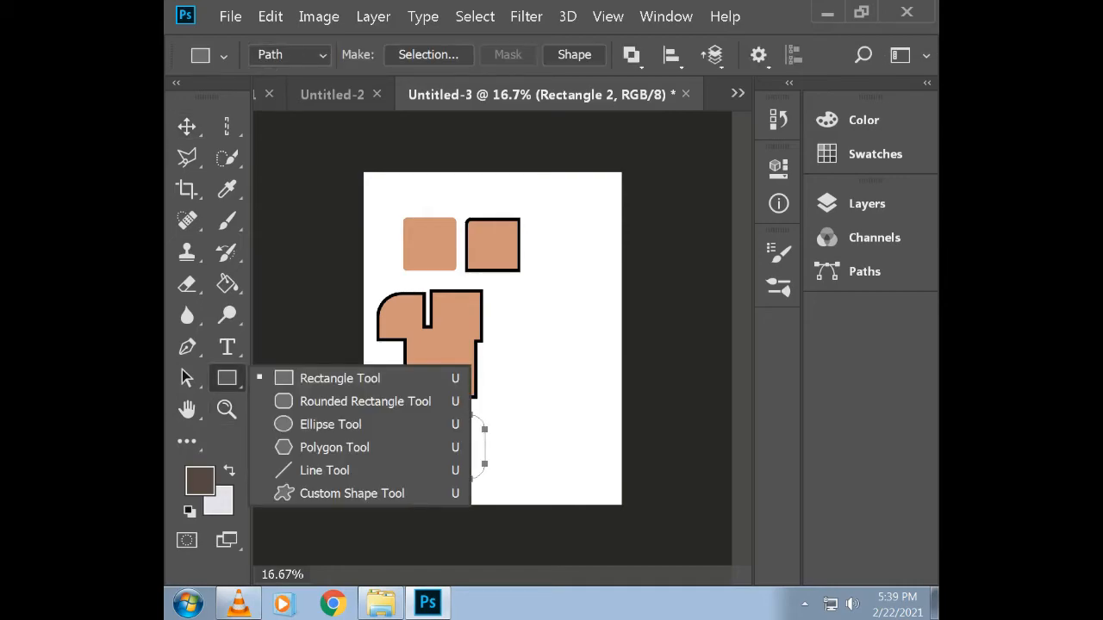
{"action": "left_click", "coordinate": [291, 54]}
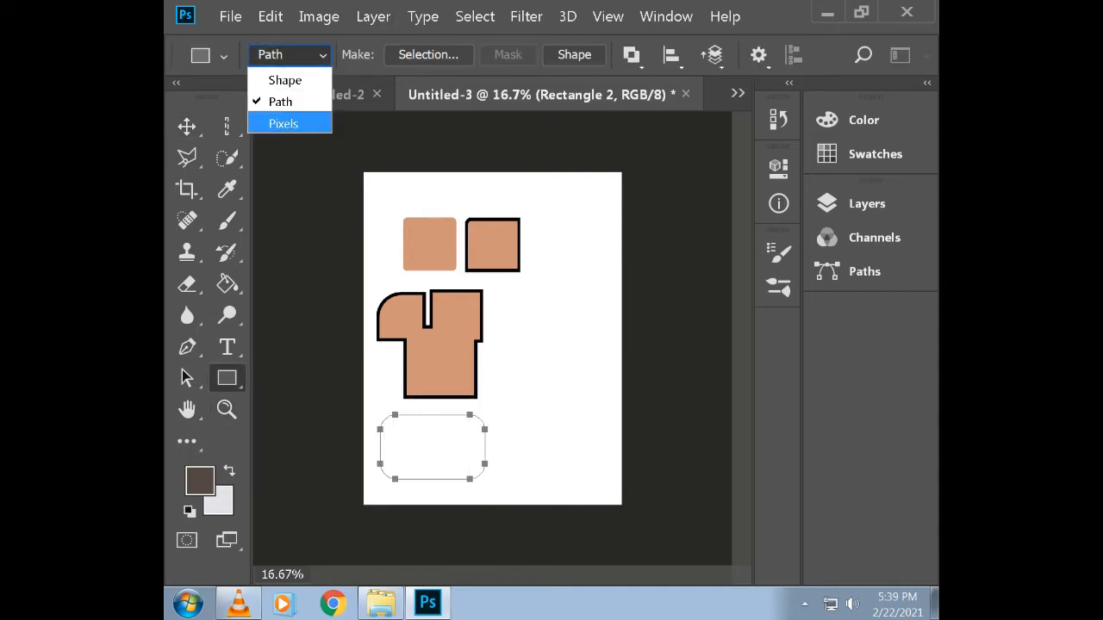
{"action": "left_click", "coordinate": [283, 123]}
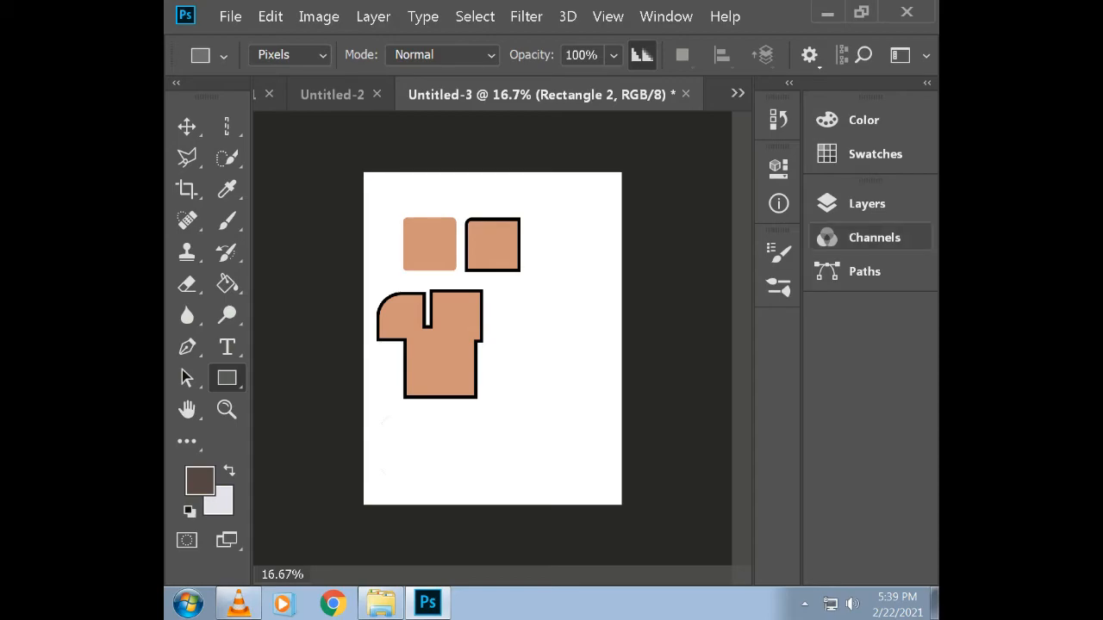
{"action": "left_click", "coordinate": [867, 203]}
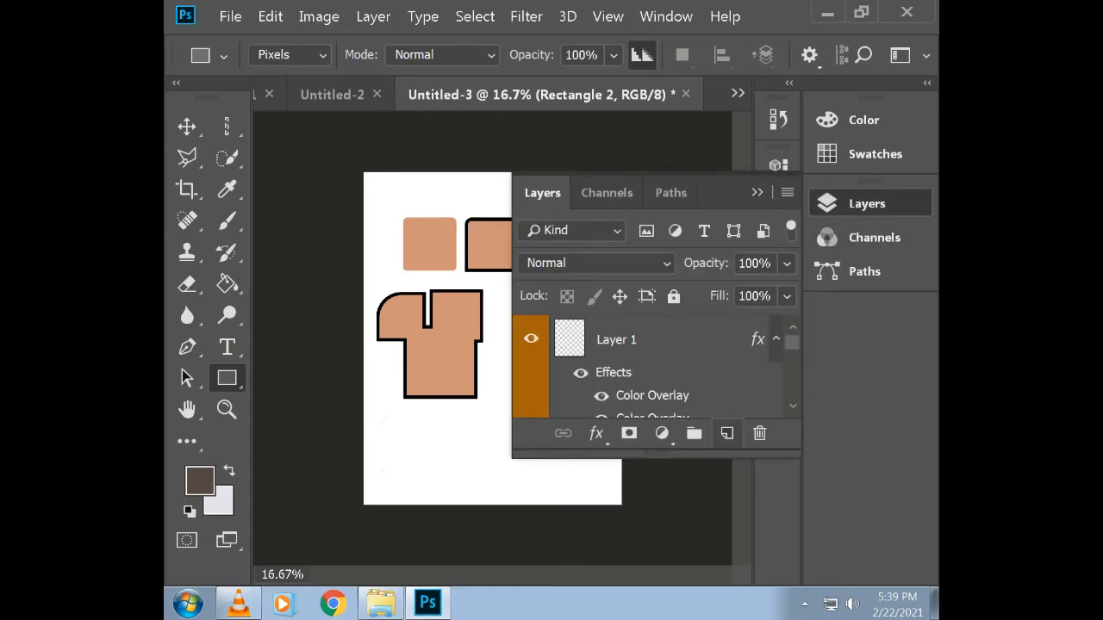
{"action": "left_click", "coordinate": [726, 433]}
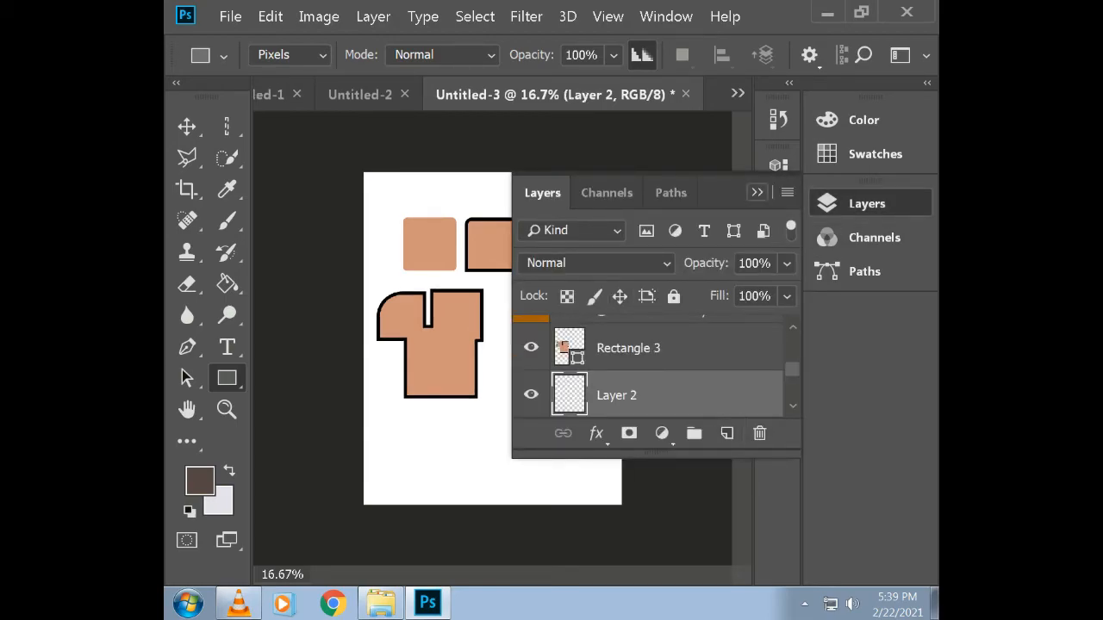
{"action": "left_click", "coordinate": [758, 192]}
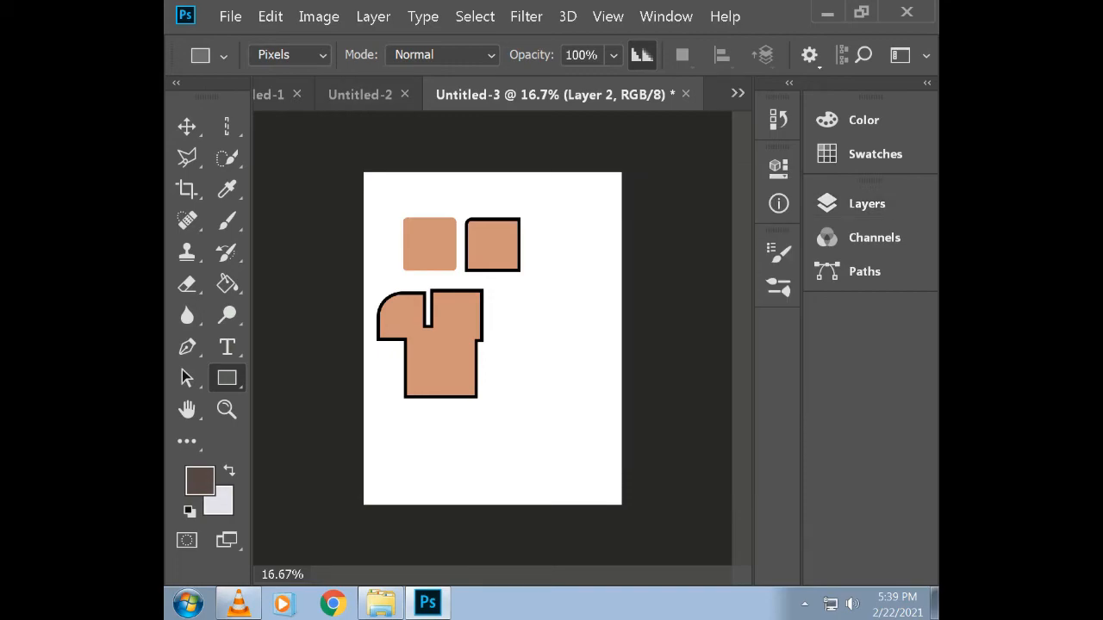
Draw a dark brown pixel rectangle on Layer 2 and move it to the blank area below and right of the T-shaped figure
{"action": "left_click_drag", "start_coordinate": [504, 390], "coordinate": [536, 426]}
{"action": "key", "text": "v"}
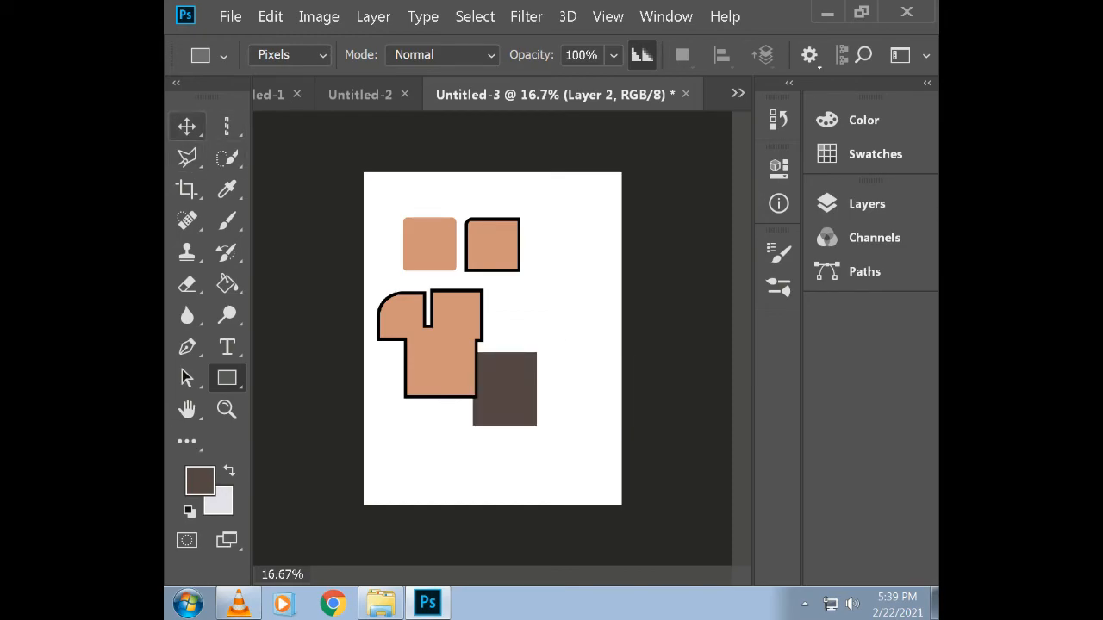
{"action": "left_click_drag", "start_coordinate": [518, 372], "coordinate": [551, 409]}
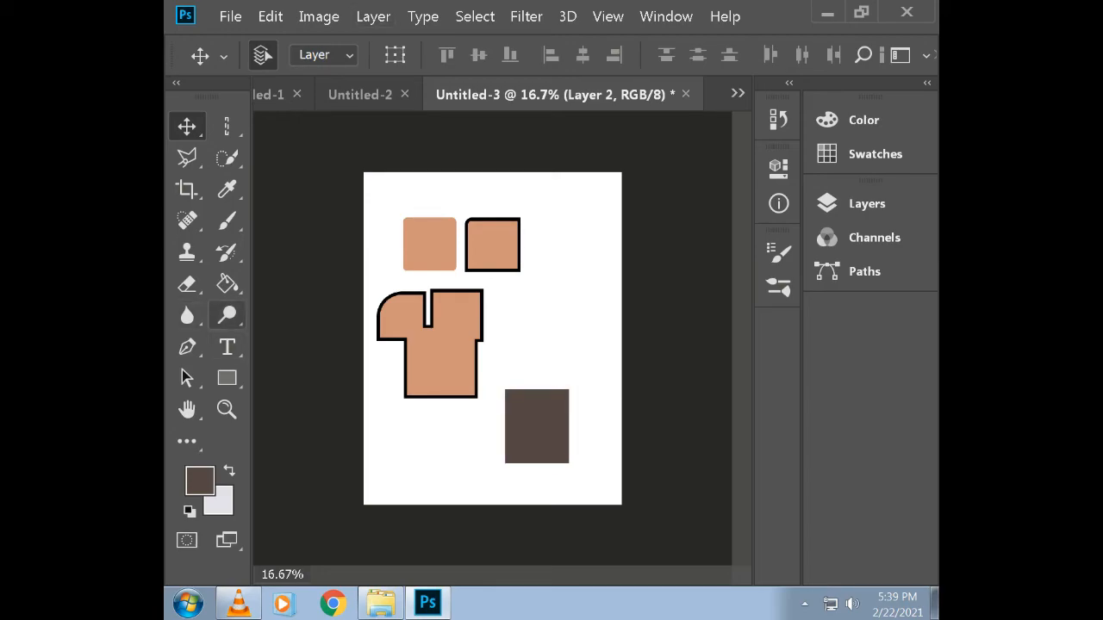
Try the Gradient Tool on Layer 2 with a diamond gradient and a radial gradient over the brown rectangle
{"action": "left_click_drag", "start_coordinate": [226, 284], "coordinate": [302, 281]}
{"action": "left_click_drag", "start_coordinate": [549, 396], "coordinate": [498, 426]}
{"action": "left_click", "coordinate": [420, 55]}
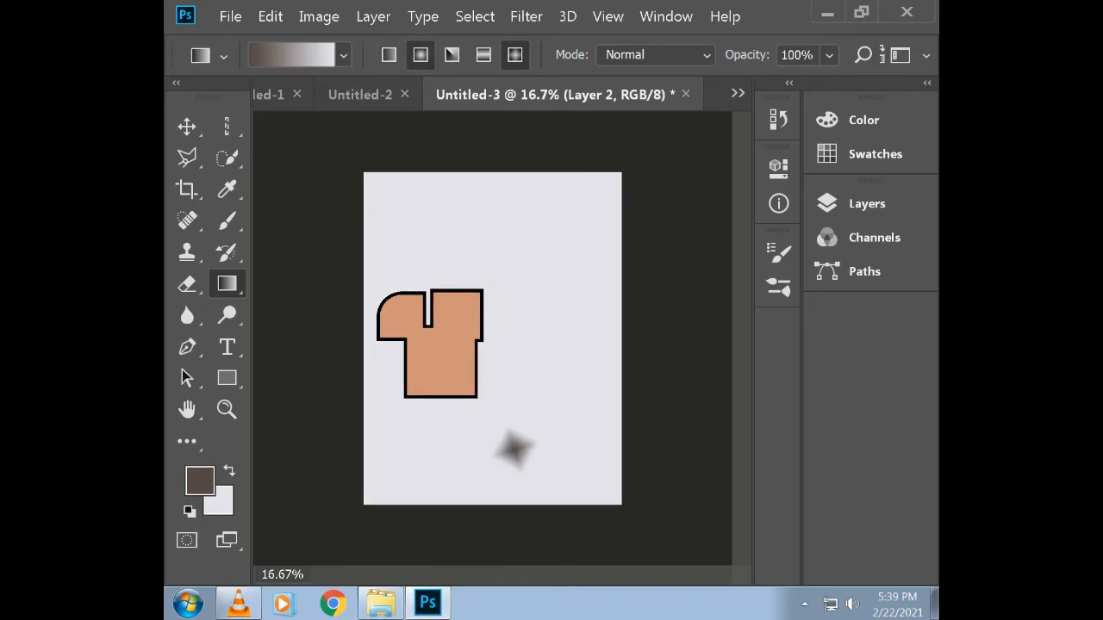
{"action": "left_click_drag", "start_coordinate": [523, 440], "coordinate": [536, 407]}
Try an angle gradient and a reflected gradient on Layer 2
{"action": "left_click", "coordinate": [452, 54]}
{"action": "left_click_drag", "start_coordinate": [521, 441], "coordinate": [538, 387]}
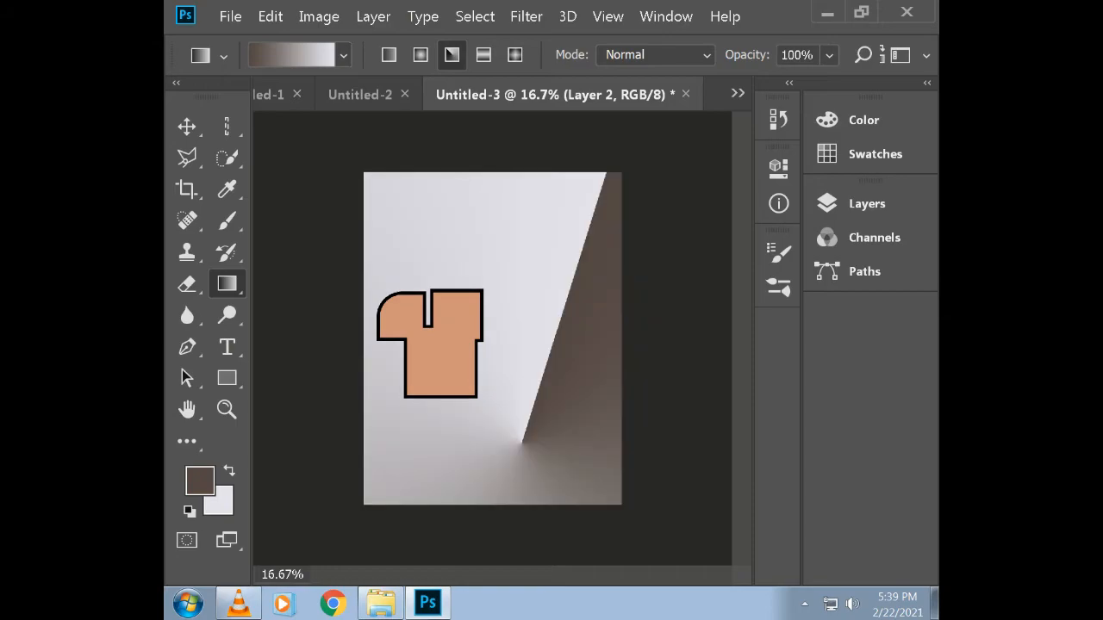
{"action": "left_click", "coordinate": [483, 54]}
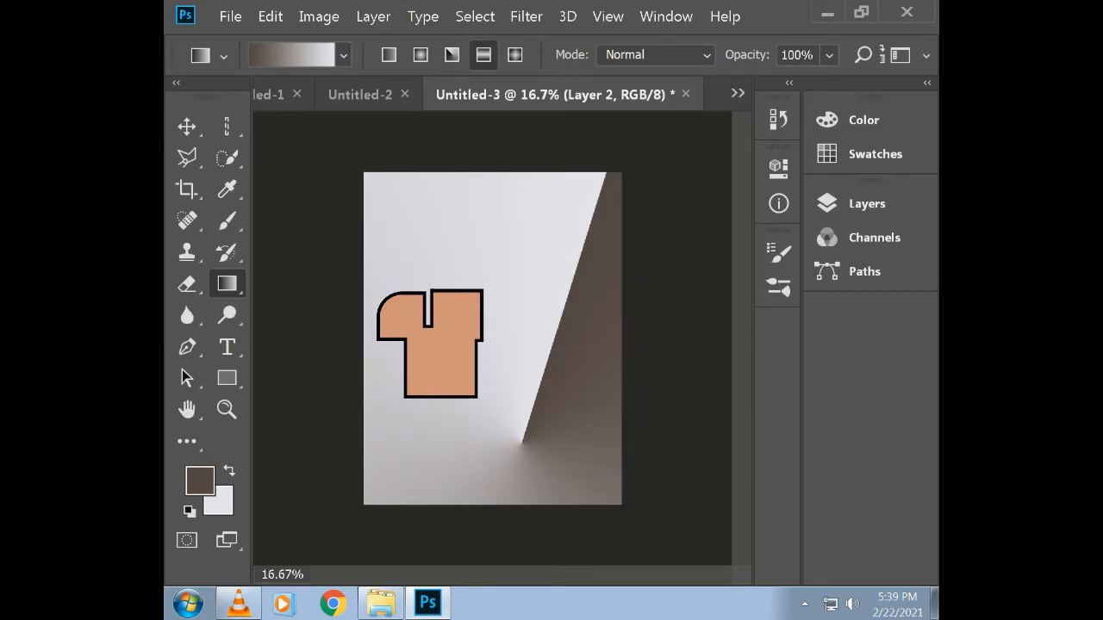
{"action": "left_click_drag", "start_coordinate": [558, 432], "coordinate": [495, 433]}
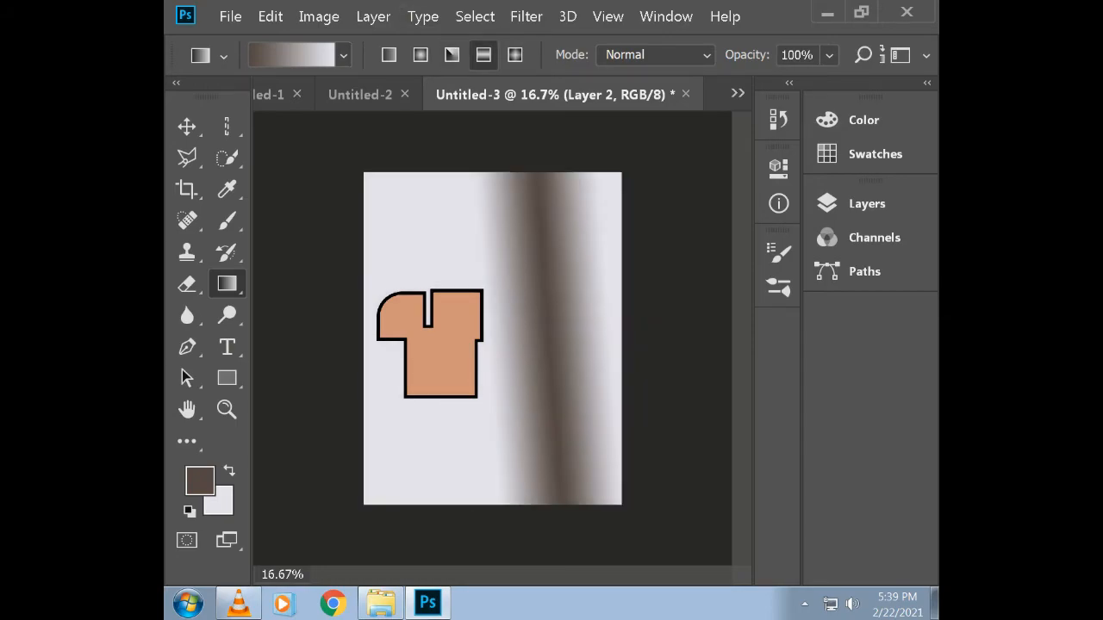
Undo all four gradient fills on Layer 2
{"action": "key", "text": "ctrl+alt+z"}
{"action": "key", "text": "ctrl+alt+z"}
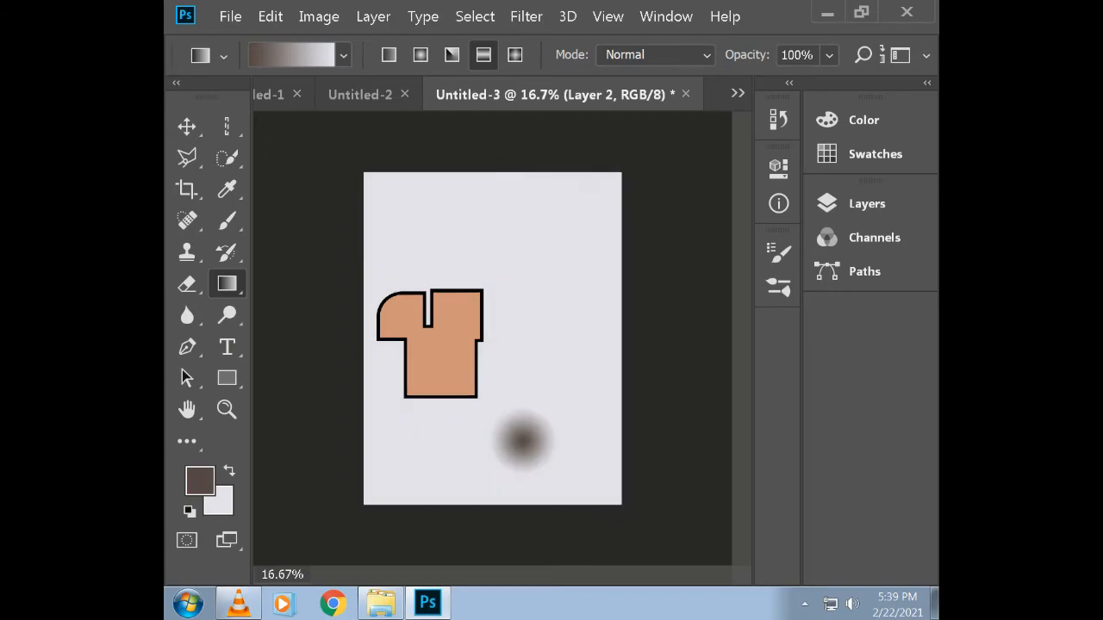
{"action": "key", "text": "ctrl+alt+z"}
{"action": "key", "text": "ctrl+alt+z"}
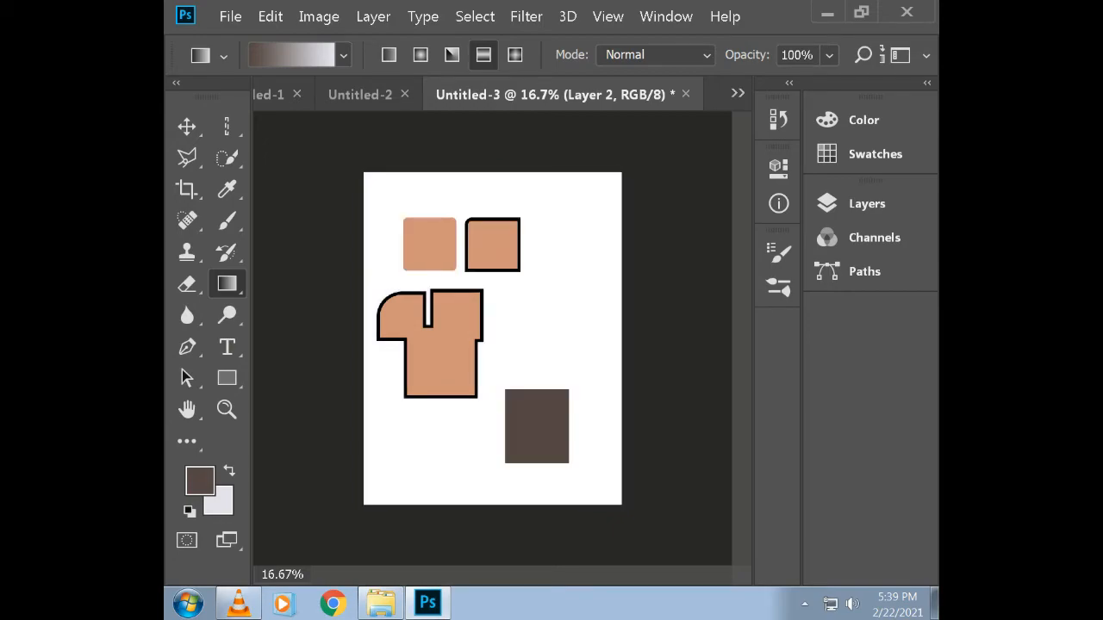
Set the foreground colour to red, hex c43d4d
{"action": "key", "text": "a"}
{"action": "left_click", "coordinate": [866, 203]}
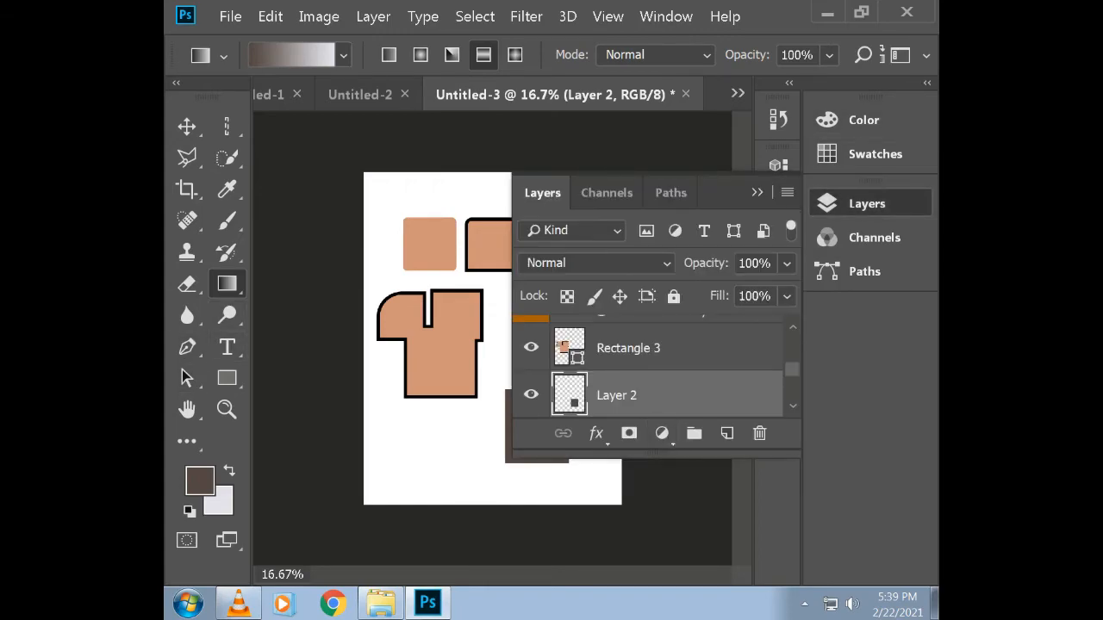
{"action": "left_click", "coordinate": [757, 192]}
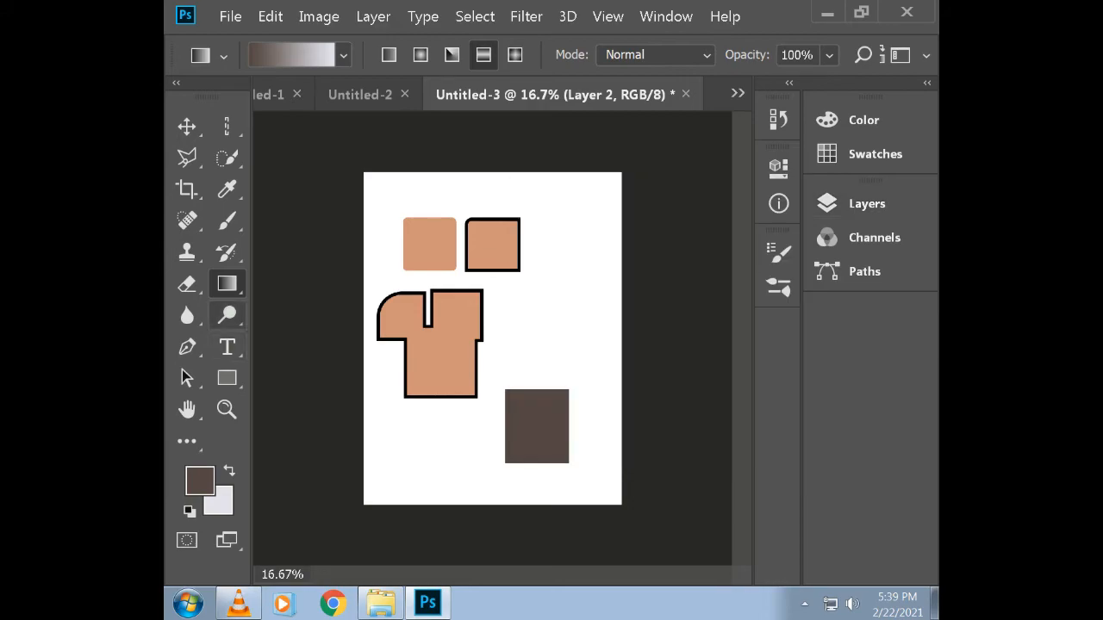
{"action": "left_click", "coordinate": [199, 481]}
{"action": "left_click_drag", "start_coordinate": [308, 313], "coordinate": [454, 177]}
{"action": "left_click", "coordinate": [577, 112]}
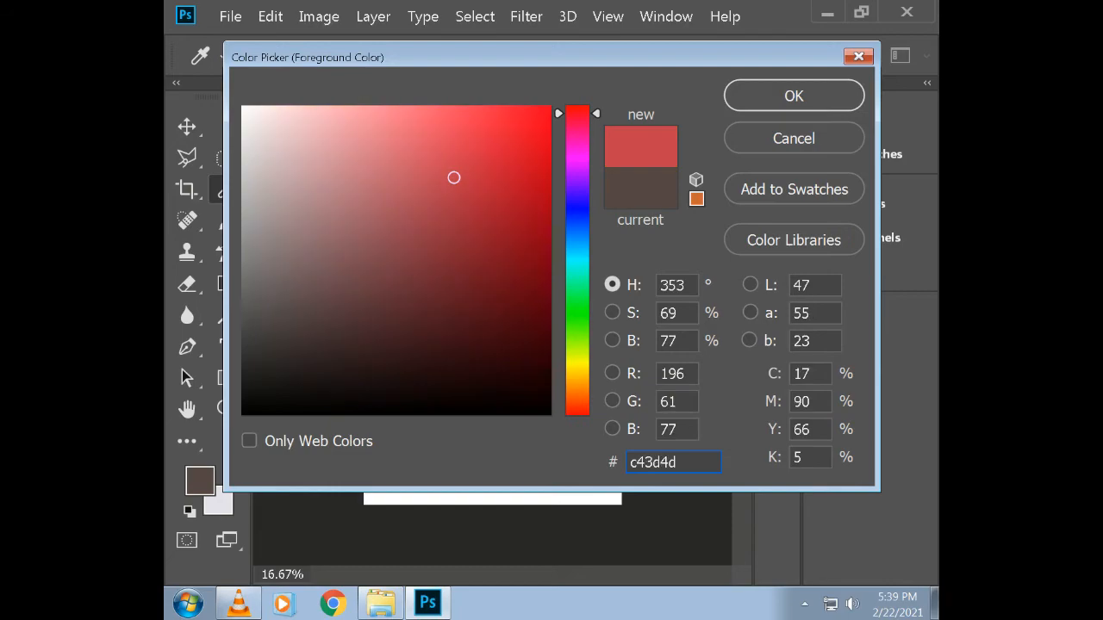
{"action": "left_click", "coordinate": [794, 96]}
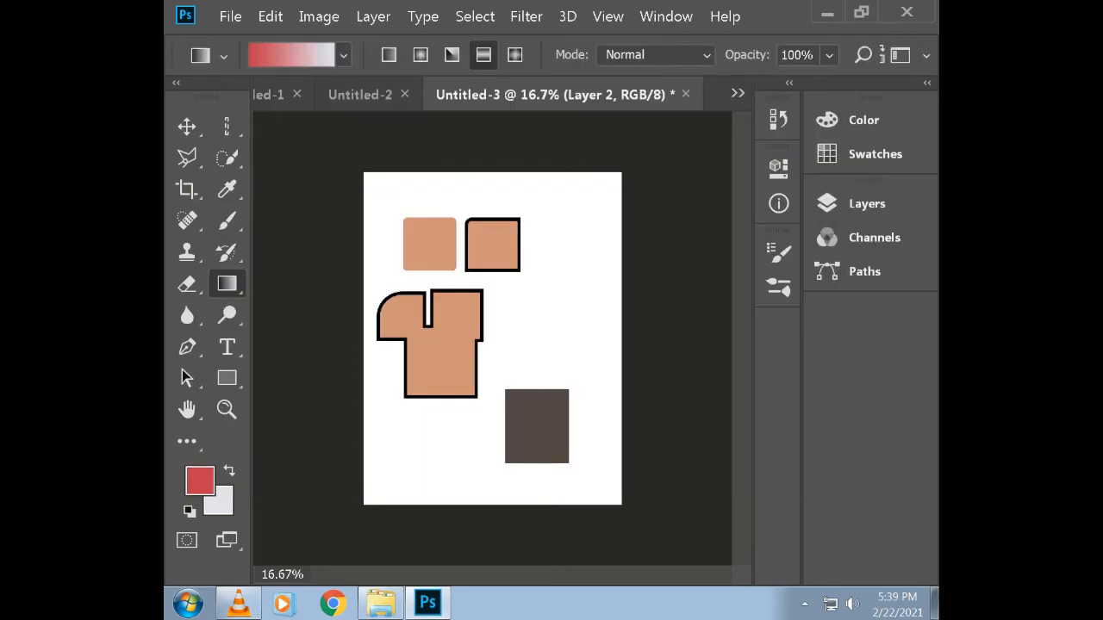
Try a reflected gradient from red to light grey across the brown rectangle on Layer 2 and undo it
{"action": "left_click_drag", "start_coordinate": [526, 428], "coordinate": [538, 413]}
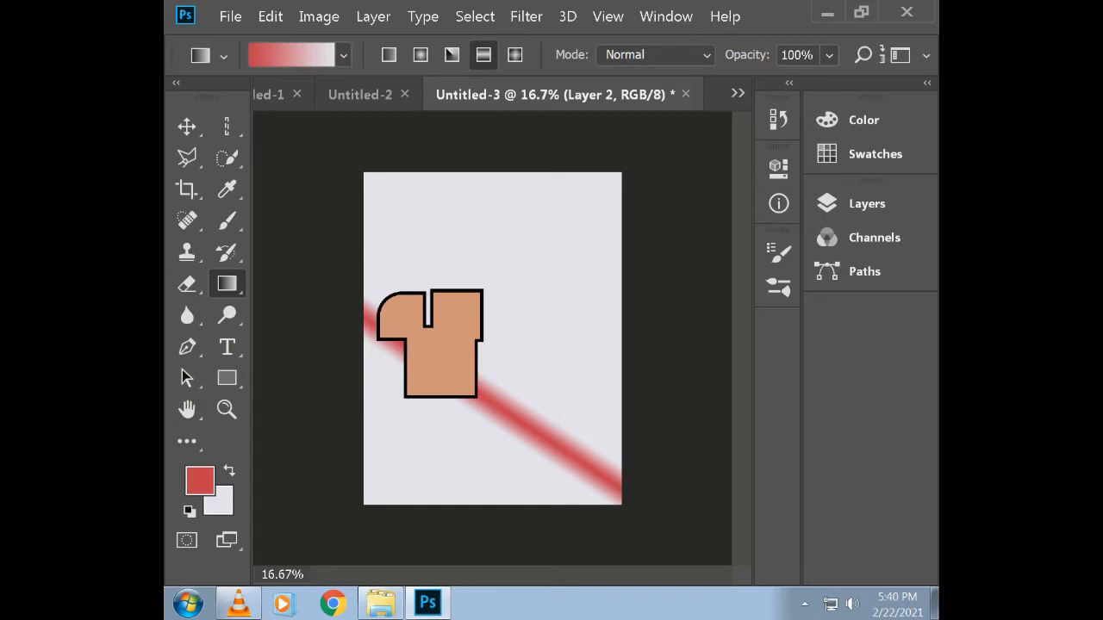
{"action": "key", "text": "ctrl+z"}
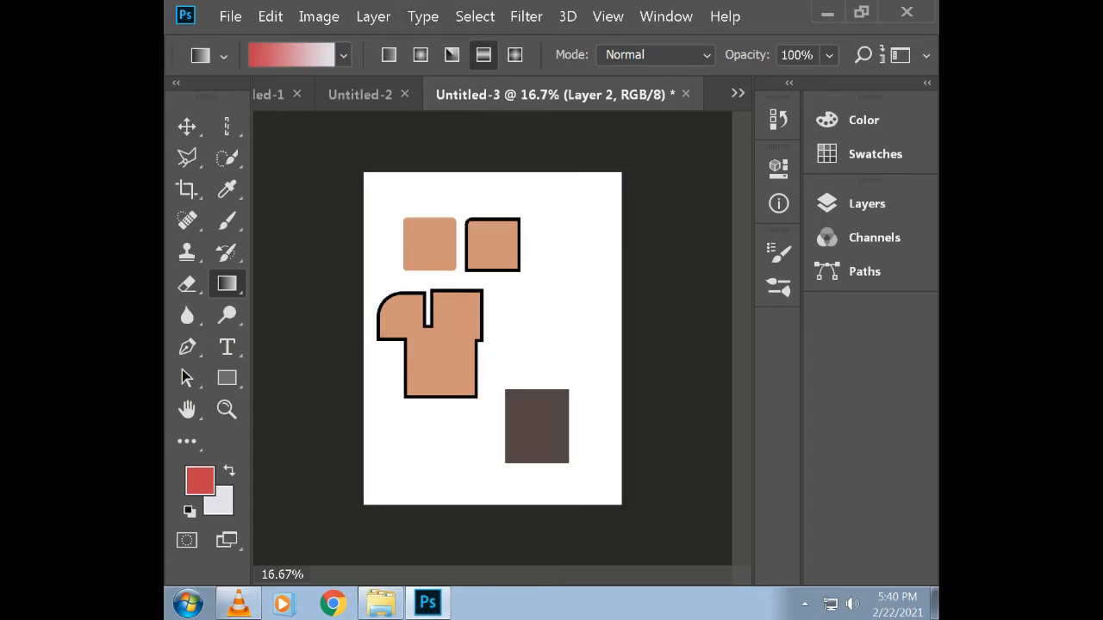
{"action": "left_click", "coordinate": [227, 127]}
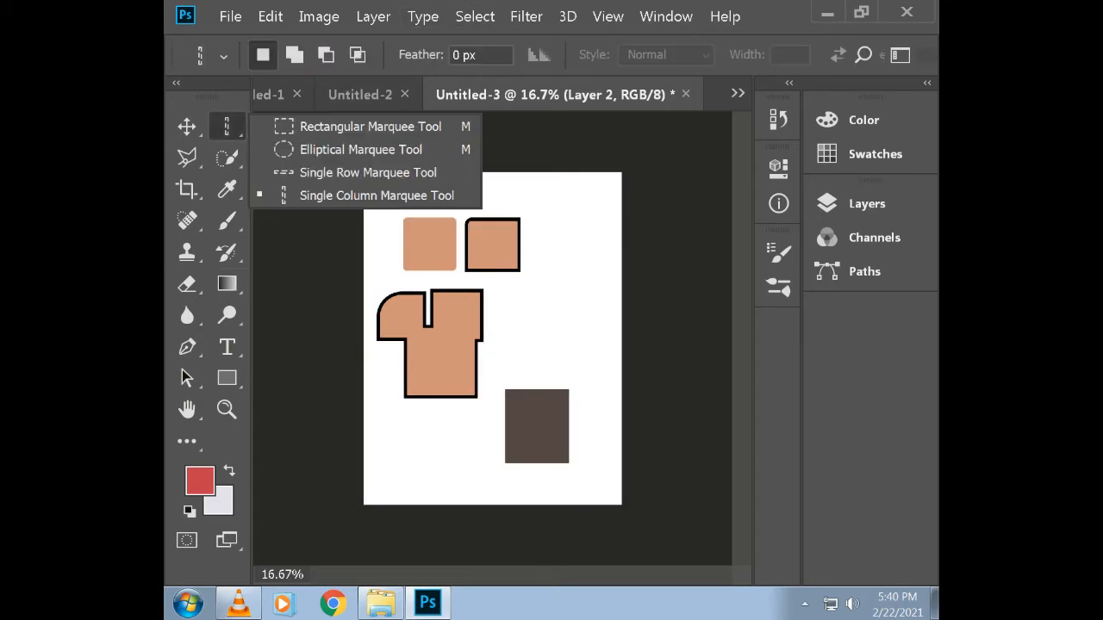
{"action": "left_click", "coordinate": [370, 127]}
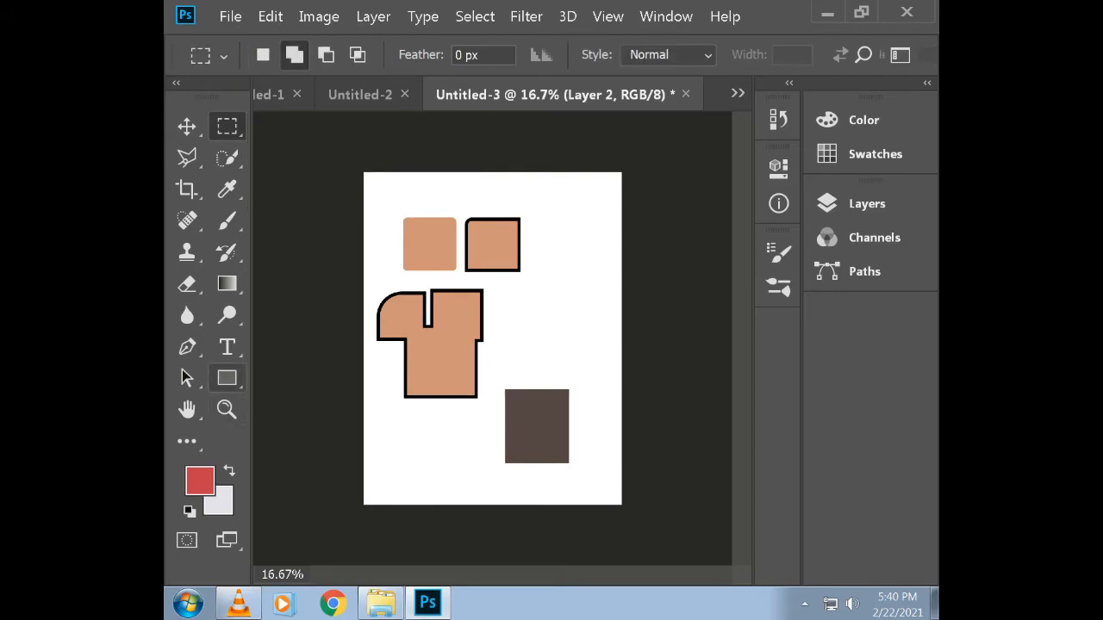
Draw a red pixel rounded rectangle with a 10 px radius on Layer 2, above the brown rectangle
{"action": "left_click", "coordinate": [227, 379]}
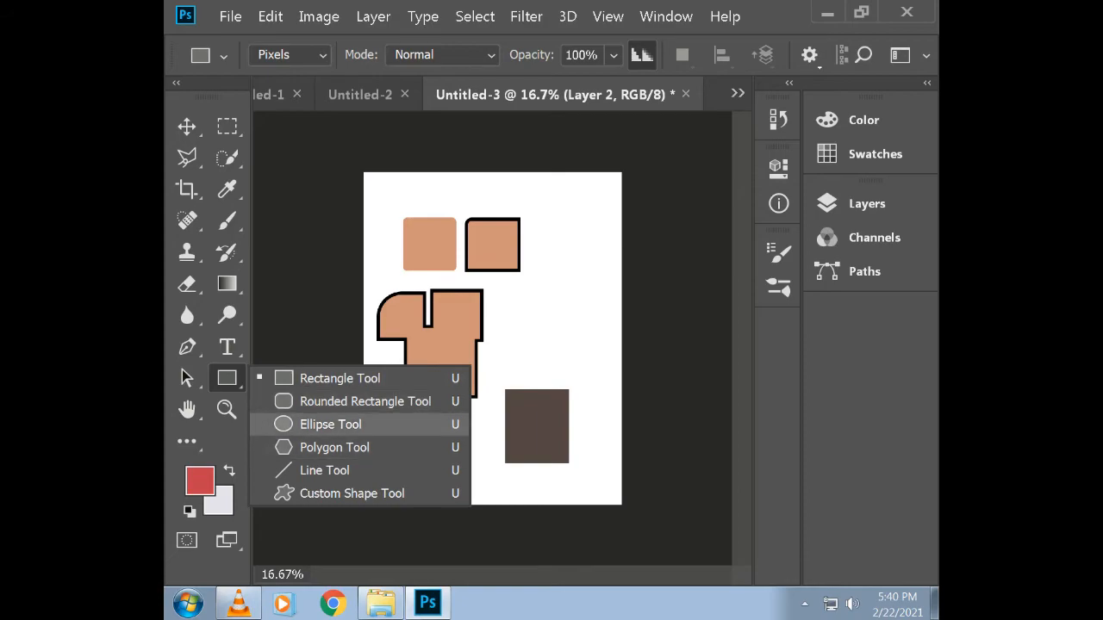
{"action": "left_click", "coordinate": [365, 402]}
{"action": "mouse_move", "coordinate": [525, 294]}
{"action": "left_mouse_down"}
{"action": "mouse_move", "coordinate": [551, 303]}
{"action": "mouse_move", "coordinate": [590, 362]}
{"action": "left_mouse_up"}
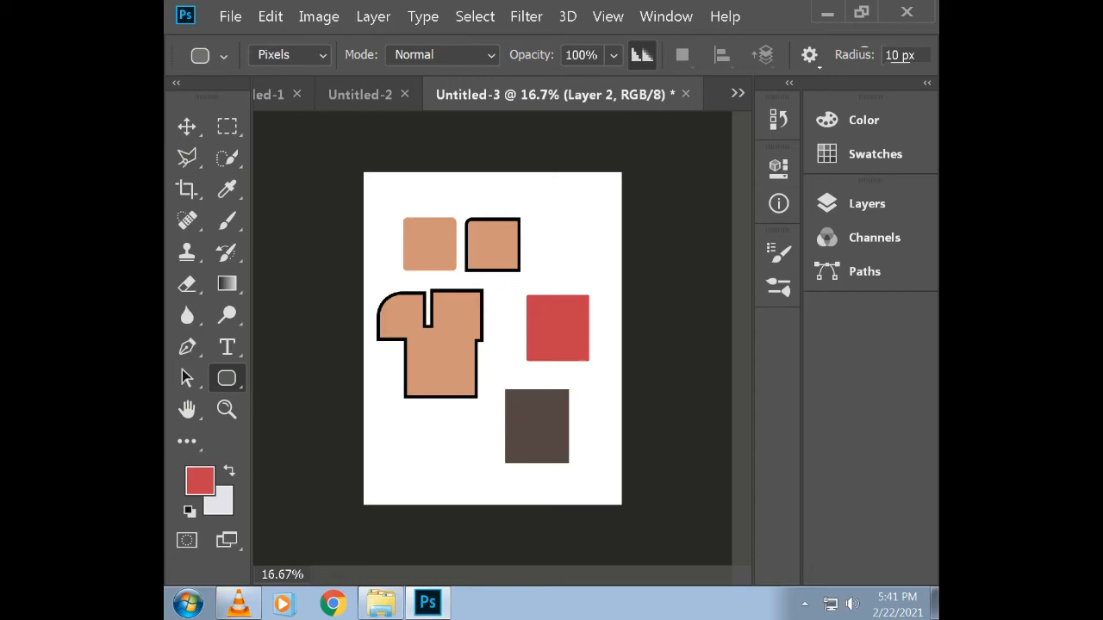
Draw a red rounded rectangle as a shape layer, about 821 by 546 px, below the T-shaped figure
{"action": "left_click", "coordinate": [291, 54]}
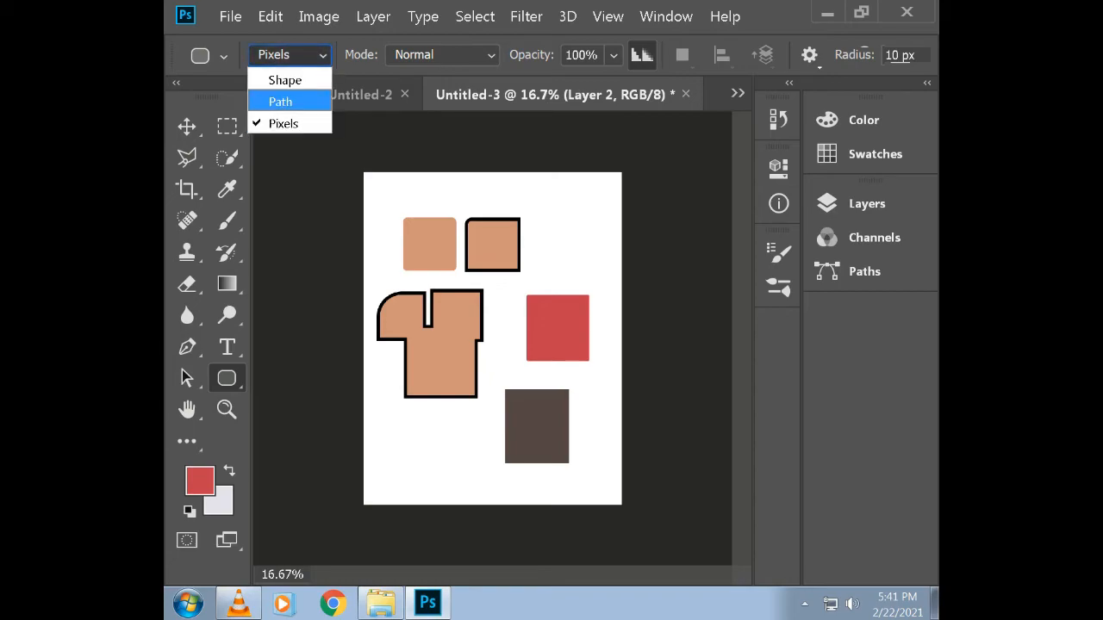
{"action": "left_click", "coordinate": [274, 78]}
{"action": "left_click_drag", "start_coordinate": [392, 424], "coordinate": [478, 479]}
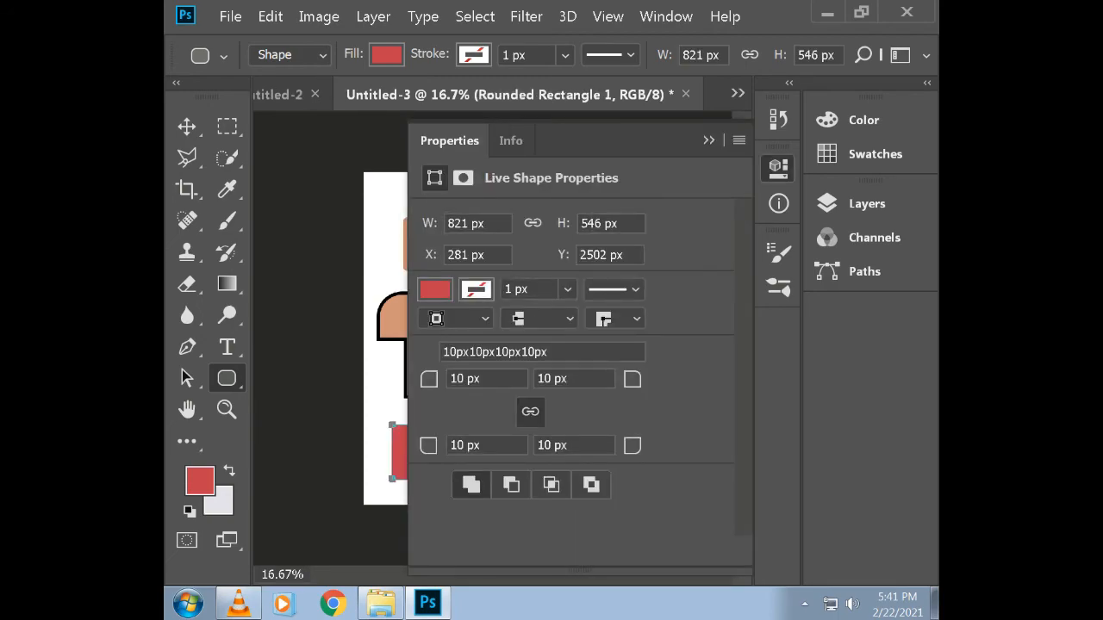
Unlink the red shape's corner radii, set its top-left radius to 289 px and choose the dashed stroke style
{"action": "left_click", "coordinate": [484, 319]}
{"action": "left_click", "coordinate": [484, 319]}
{"action": "left_click", "coordinate": [570, 319]}
{"action": "left_click", "coordinate": [540, 363]}
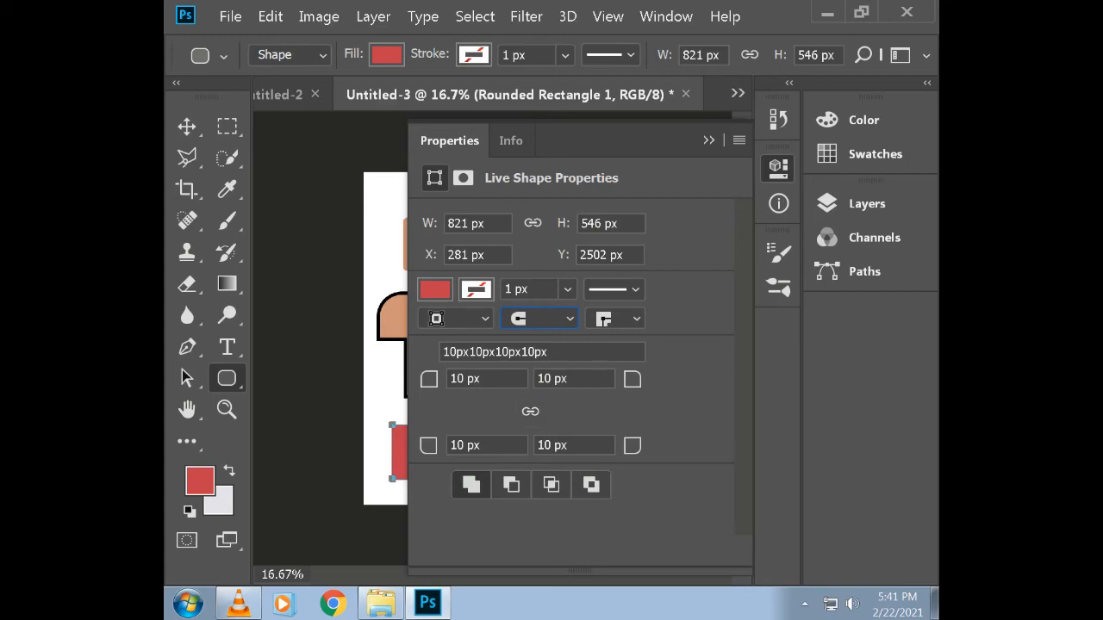
{"action": "left_click_drag", "start_coordinate": [429, 379], "coordinate": [567, 379]}
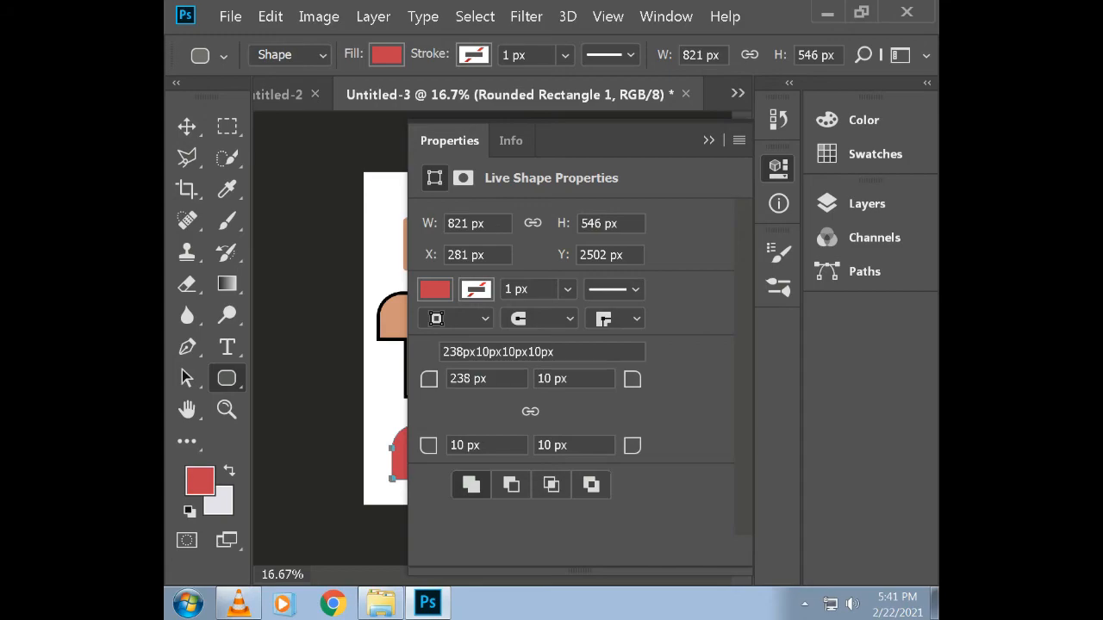
{"action": "left_click_drag", "start_coordinate": [429, 379], "coordinate": [460, 379]}
{"action": "left_click", "coordinate": [614, 289]}
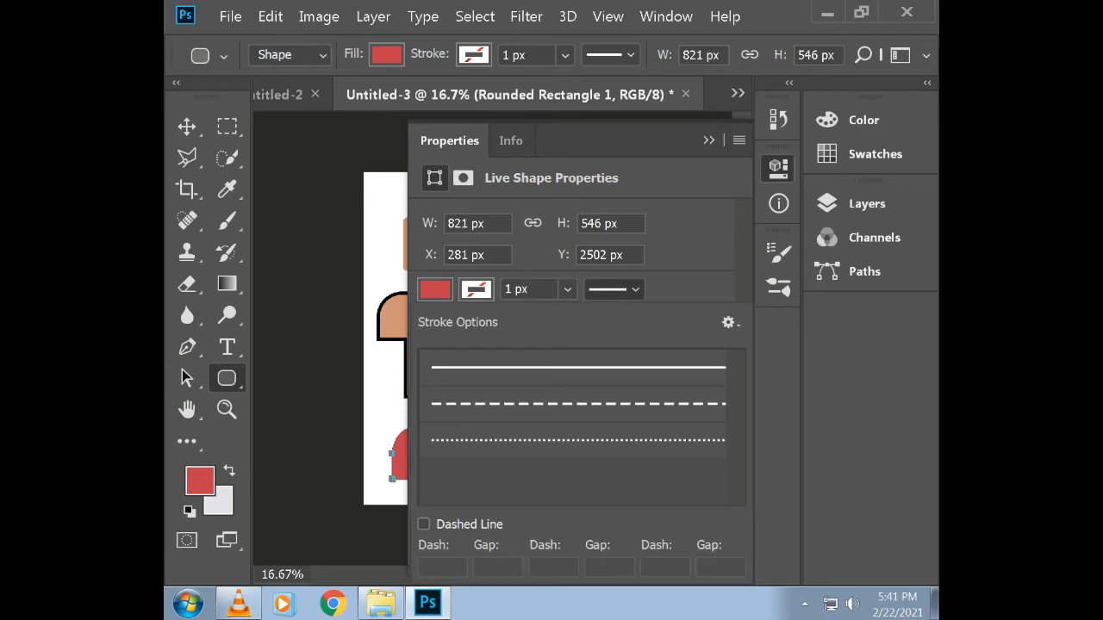
{"action": "left_click", "coordinate": [572, 404]}
{"action": "left_click", "coordinate": [708, 140]}
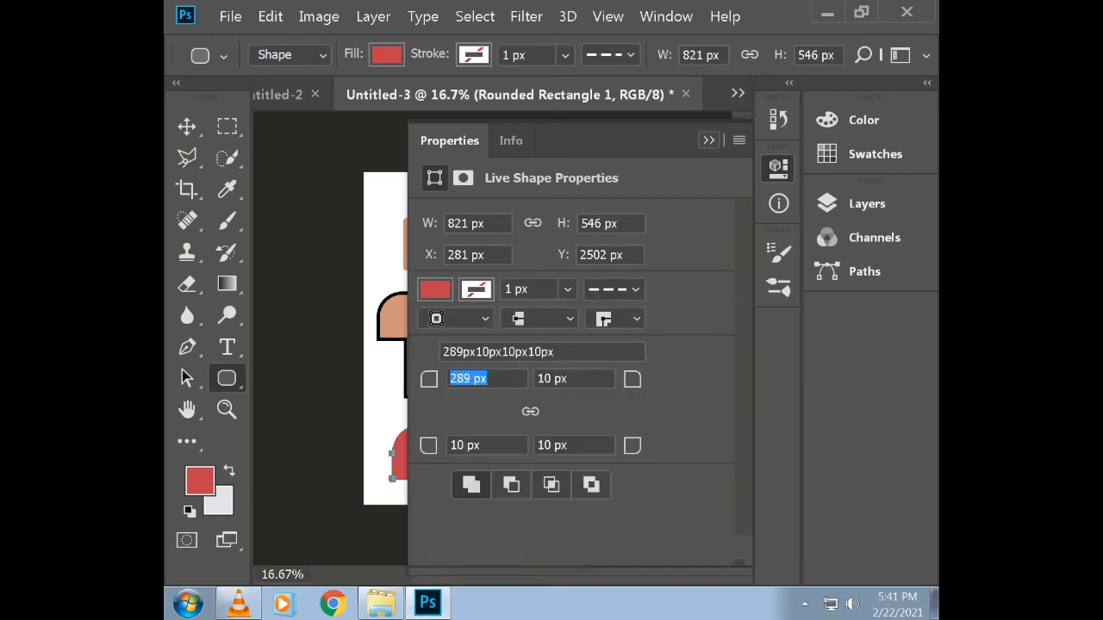
Move the red rounded shape against the page's left edge, slightly closer to the T-shaped figure
{"action": "key", "text": "v"}
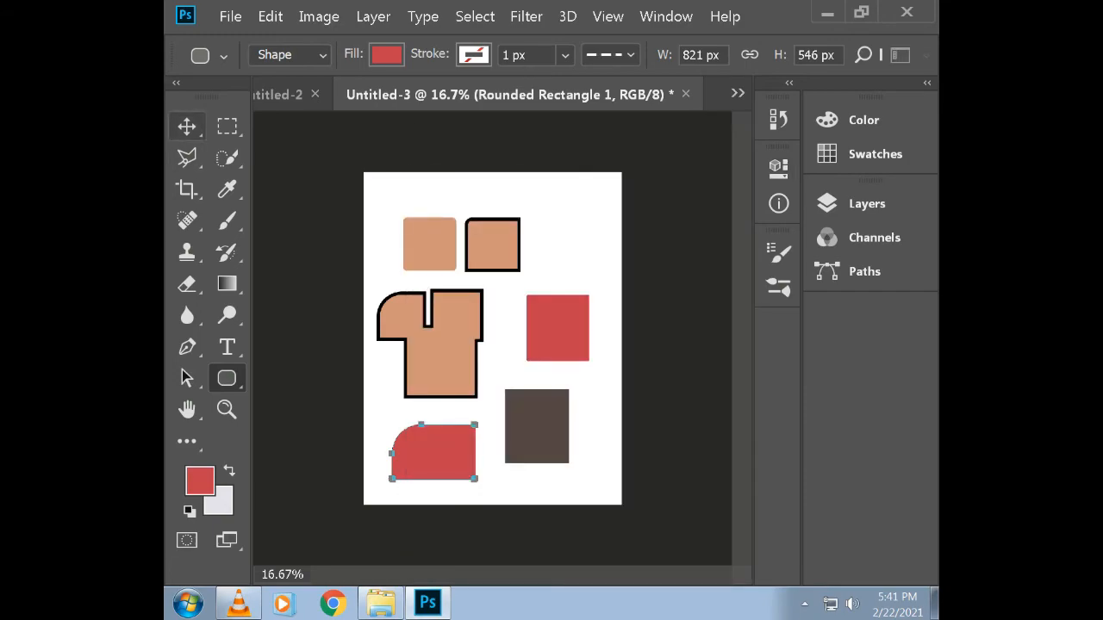
{"action": "left_click_drag", "start_coordinate": [448, 389], "coordinate": [419, 389]}
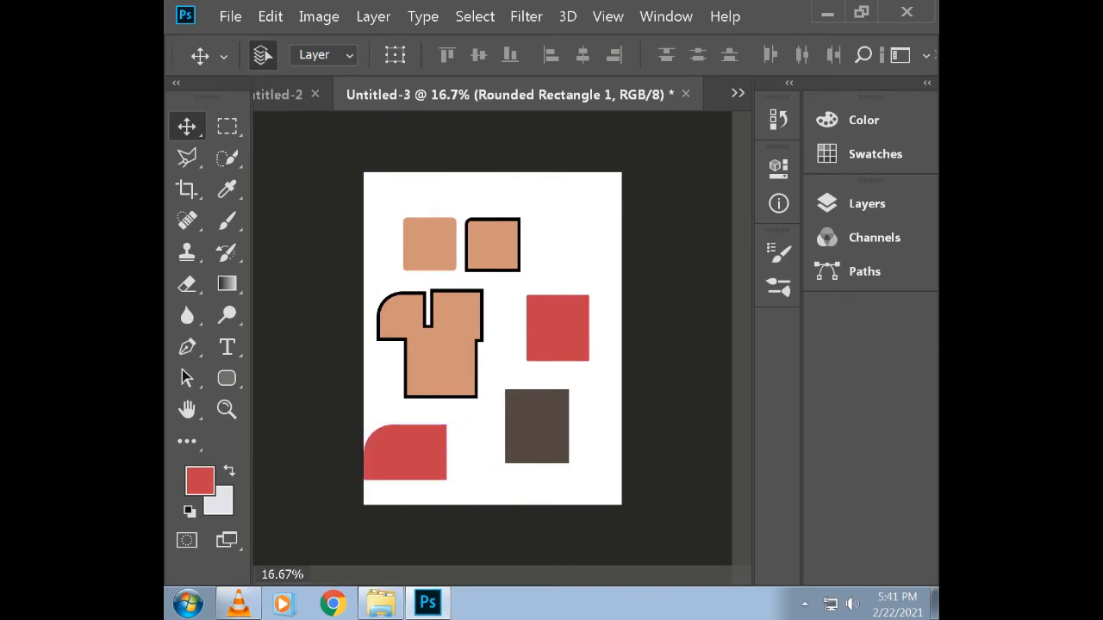
{"action": "mouse_move", "coordinate": [392, 450]}
{"action": "left_mouse_down"}
{"action": "mouse_move", "coordinate": [430, 450]}
{"action": "mouse_move", "coordinate": [386, 442]}
{"action": "mouse_move", "coordinate": [466, 442]}
{"action": "mouse_move", "coordinate": [389, 442]}
{"action": "mouse_move", "coordinate": [442, 435]}
{"action": "mouse_move", "coordinate": [402, 435]}
{"action": "left_mouse_up"}
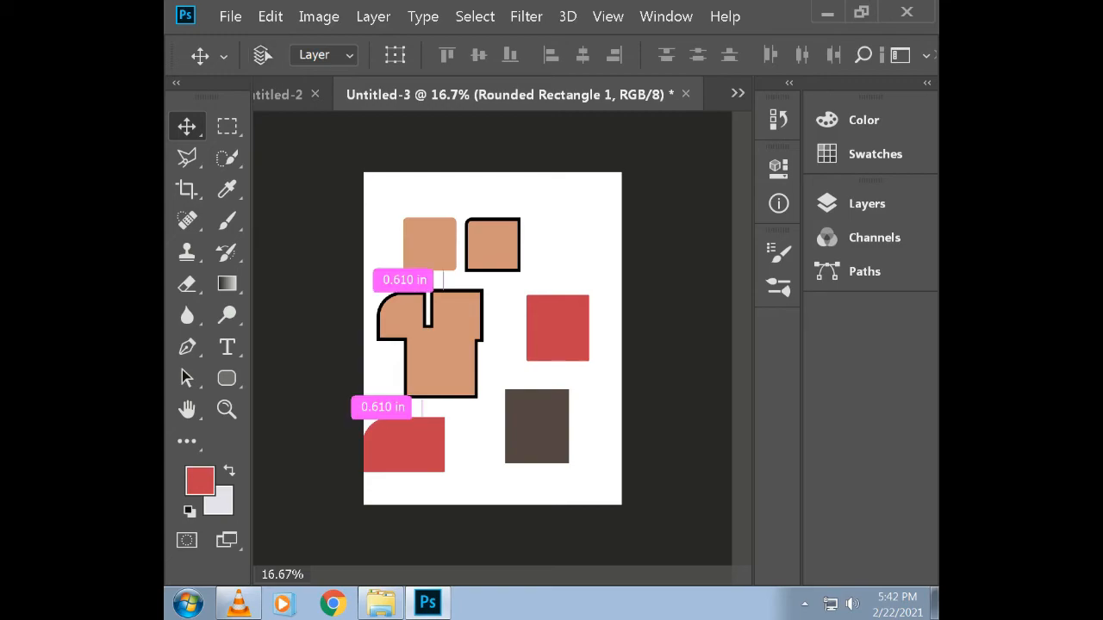
Duplicate the red rounded shape, flip the copy horizontally and place it directly to the right of the original
{"action": "key", "text": "ctrl+j"}
{"action": "left_click_drag", "start_coordinate": [403, 445], "coordinate": [456, 446]}
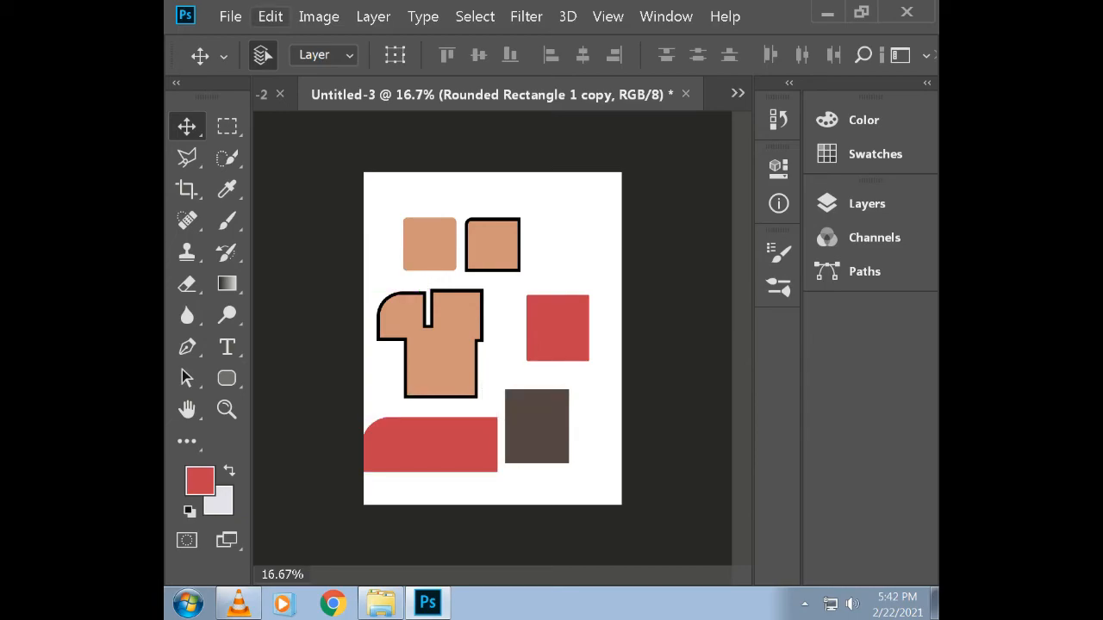
{"action": "left_click", "coordinate": [270, 16]}
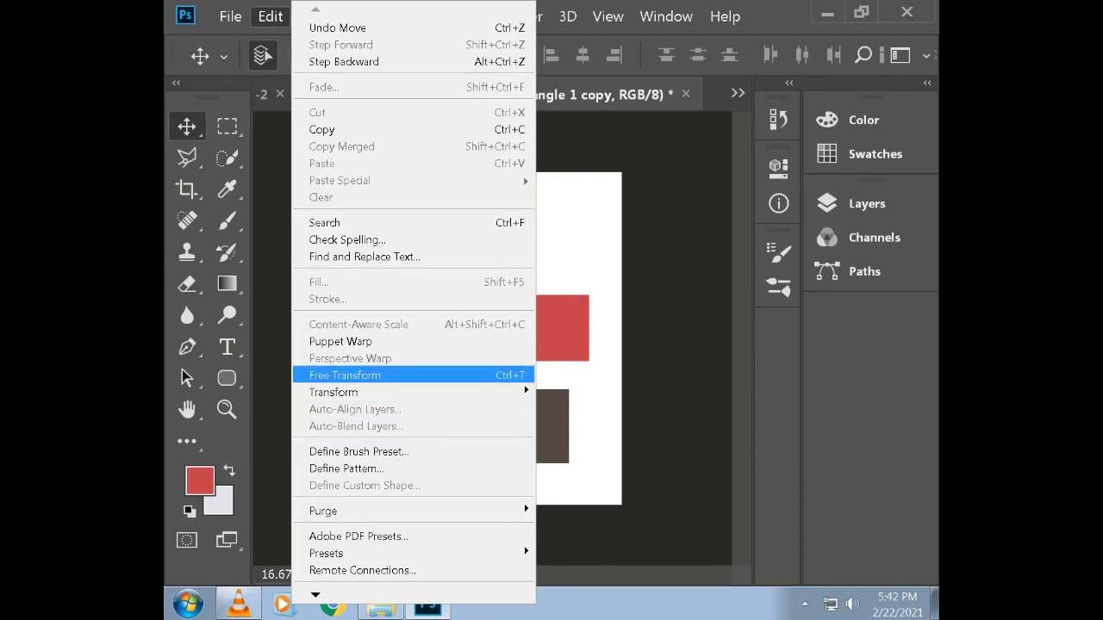
{"action": "mouse_move", "coordinate": [344, 392]}
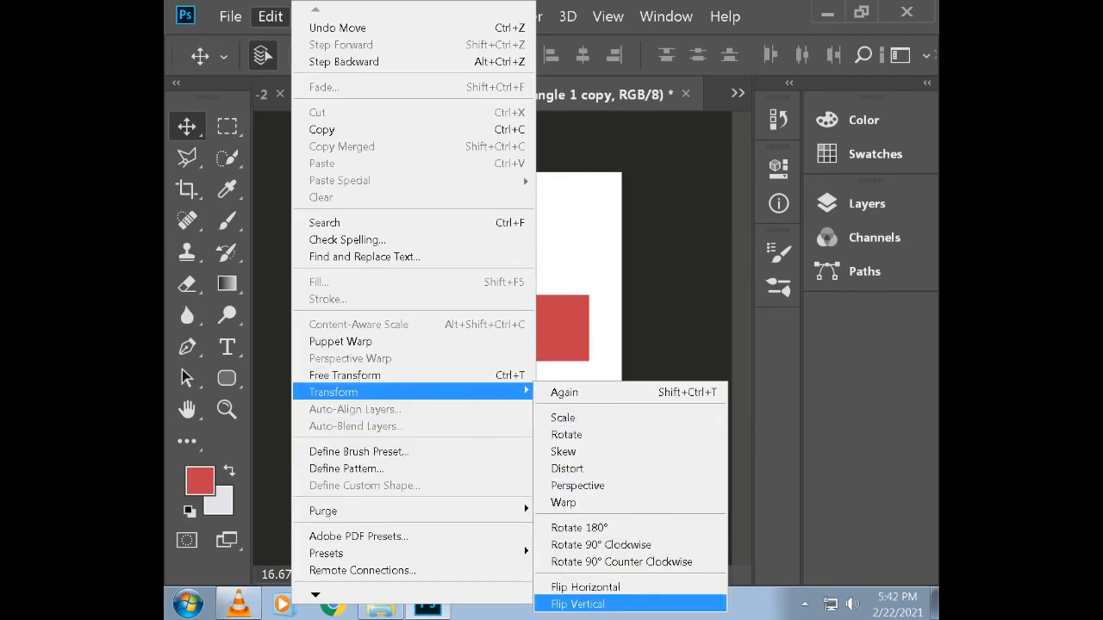
{"action": "left_click", "coordinate": [586, 587]}
{"action": "left_click_drag", "start_coordinate": [478, 385], "coordinate": [508, 385]}
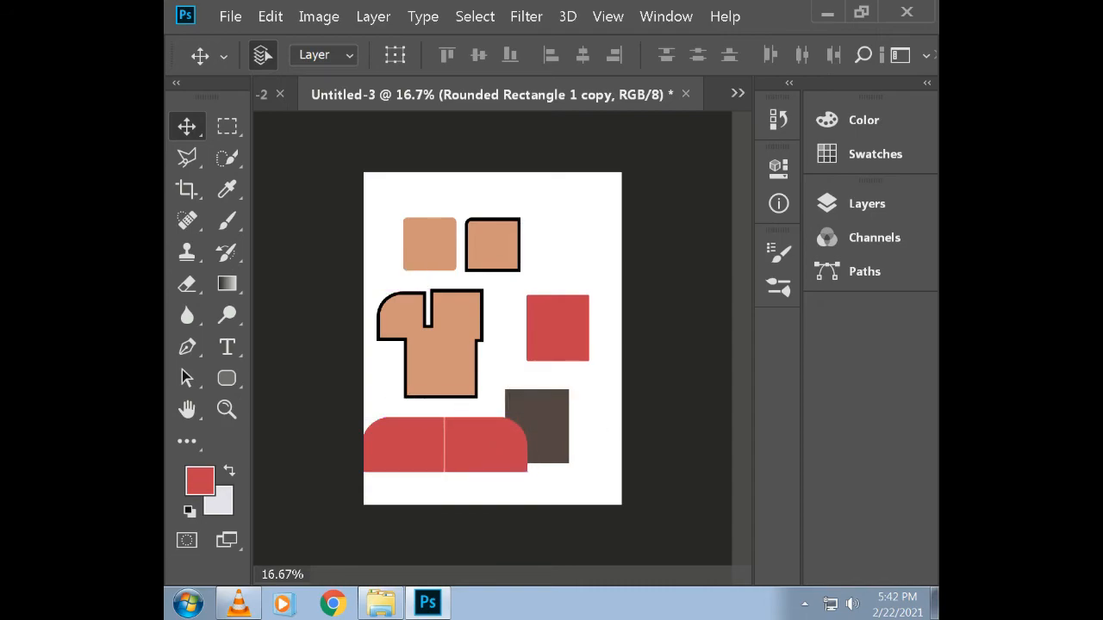
Delete Layer 2 with its red and brown rectangles and all the tan shapes
{"action": "left_click_drag", "start_coordinate": [555, 352], "coordinate": [579, 287]}
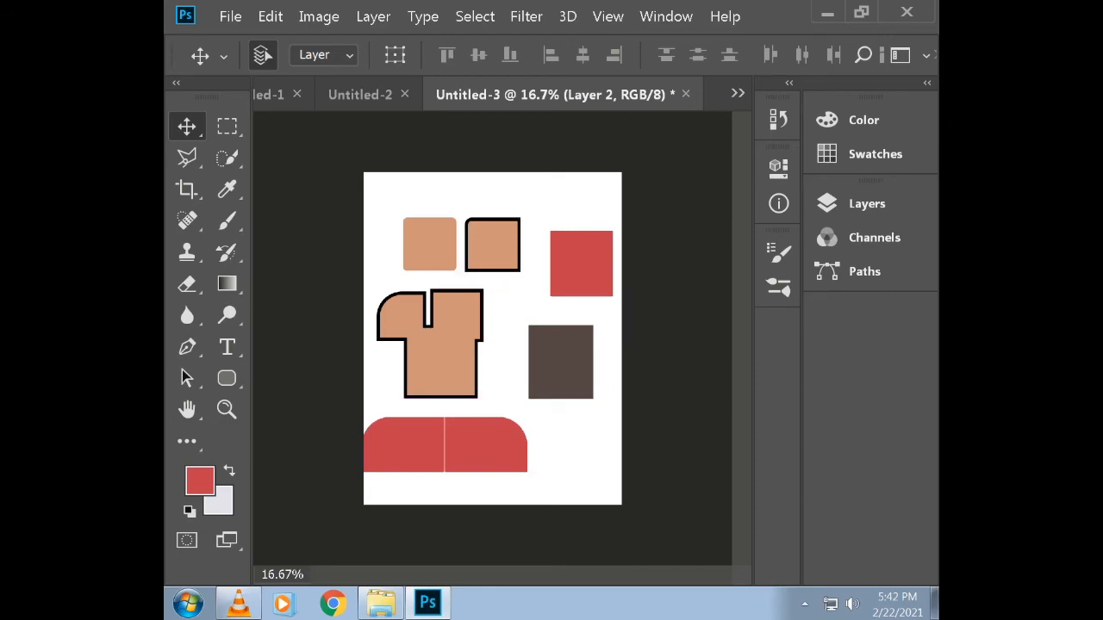
{"action": "key", "text": "Delete"}
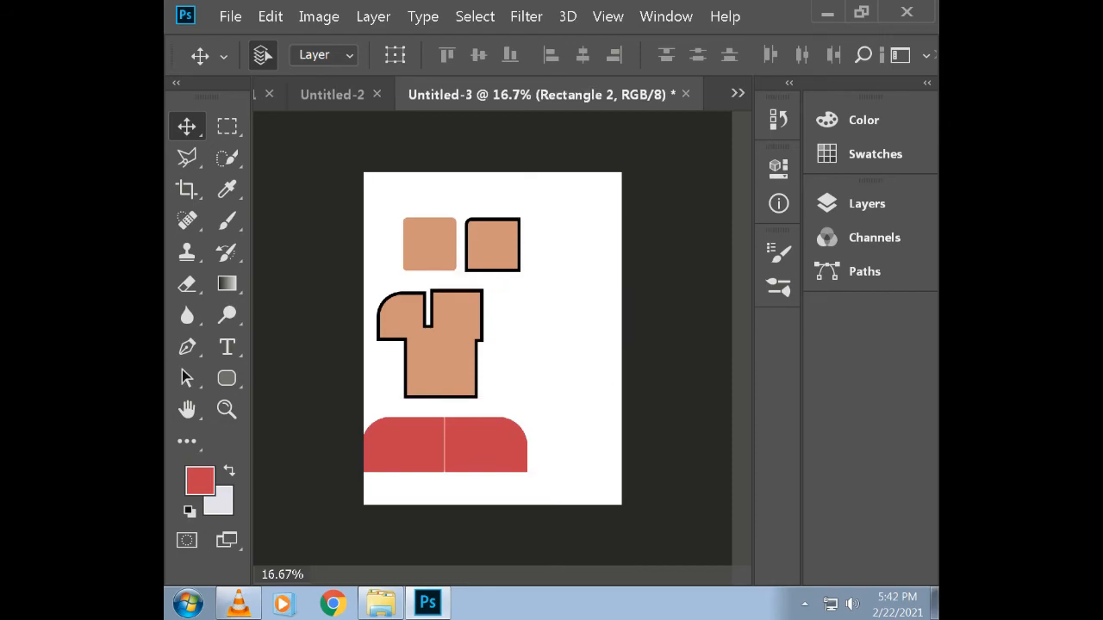
{"action": "key", "text": "Delete"}
{"action": "key", "text": "Delete"}
{"action": "key", "text": "Delete"}
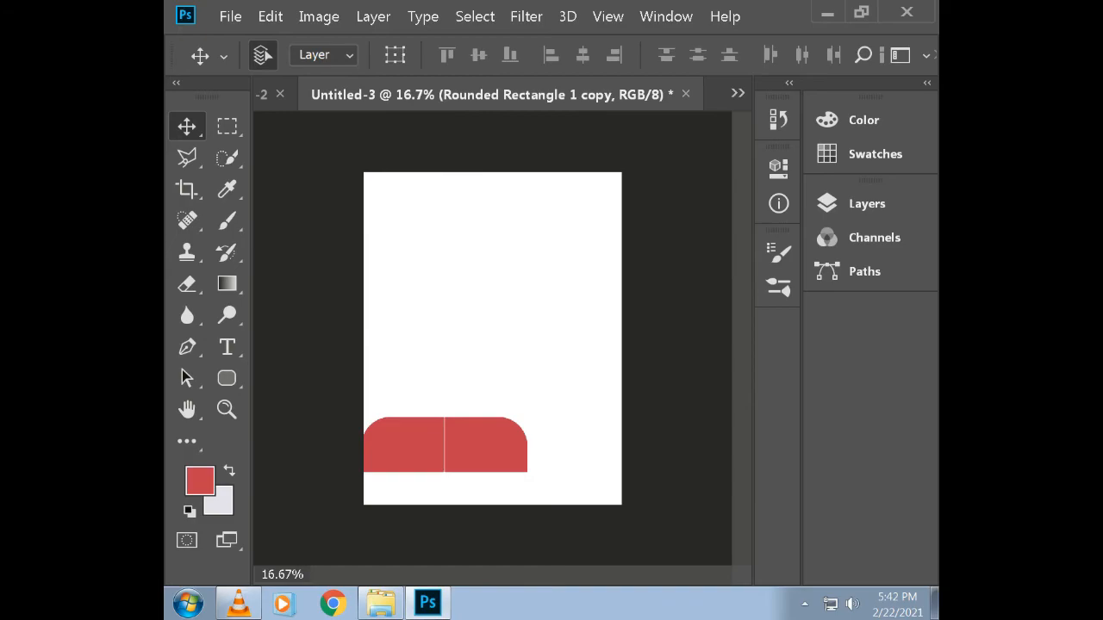
Try selecting the whole canvas and duplicating the left red shape, undoing both
{"action": "mouse_move", "coordinate": [434, 449]}
{"action": "left_mouse_down"}
{"action": "mouse_move", "coordinate": [442, 423]}
{"action": "mouse_move", "coordinate": [433, 445]}
{"action": "left_mouse_up"}
{"action": "key", "text": "ctrl"}
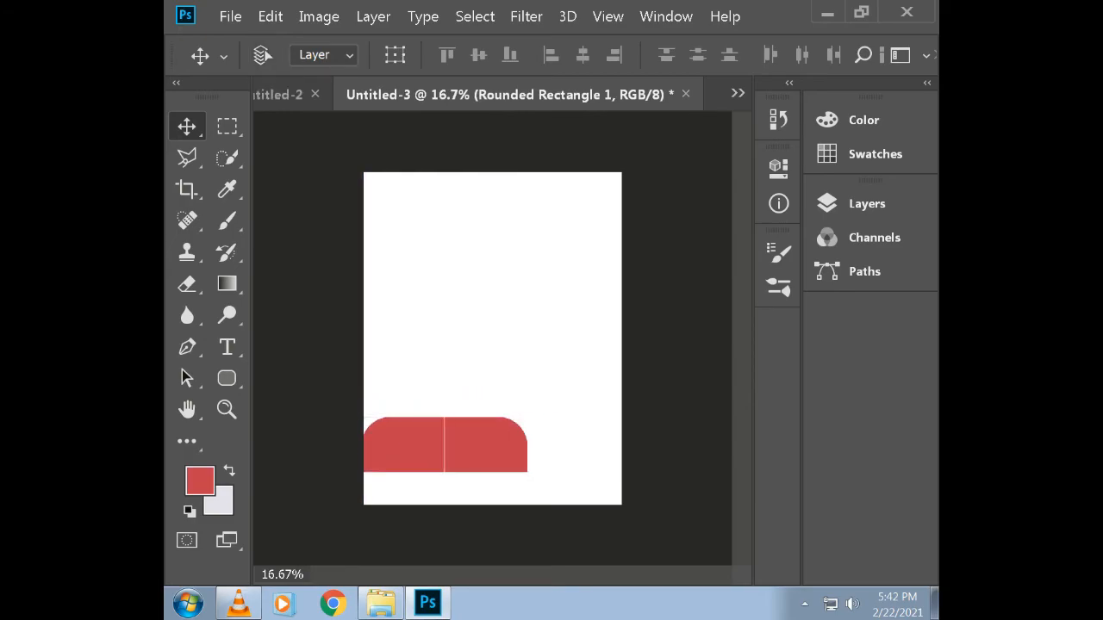
{"action": "key", "text": "ctrl+a"}
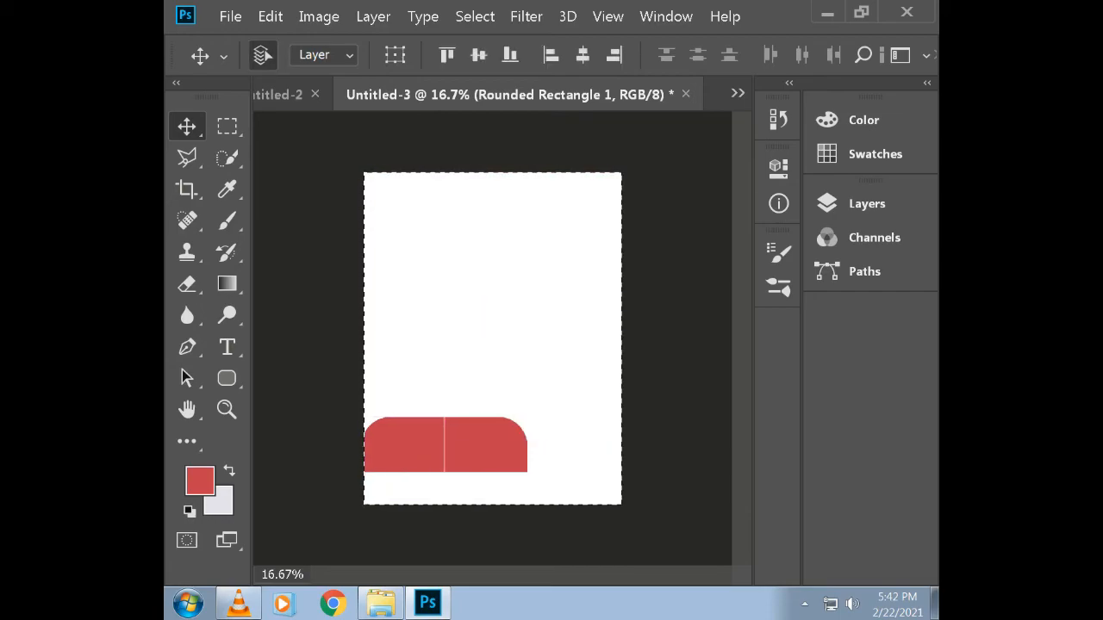
{"action": "key", "text": "ctrl+d"}
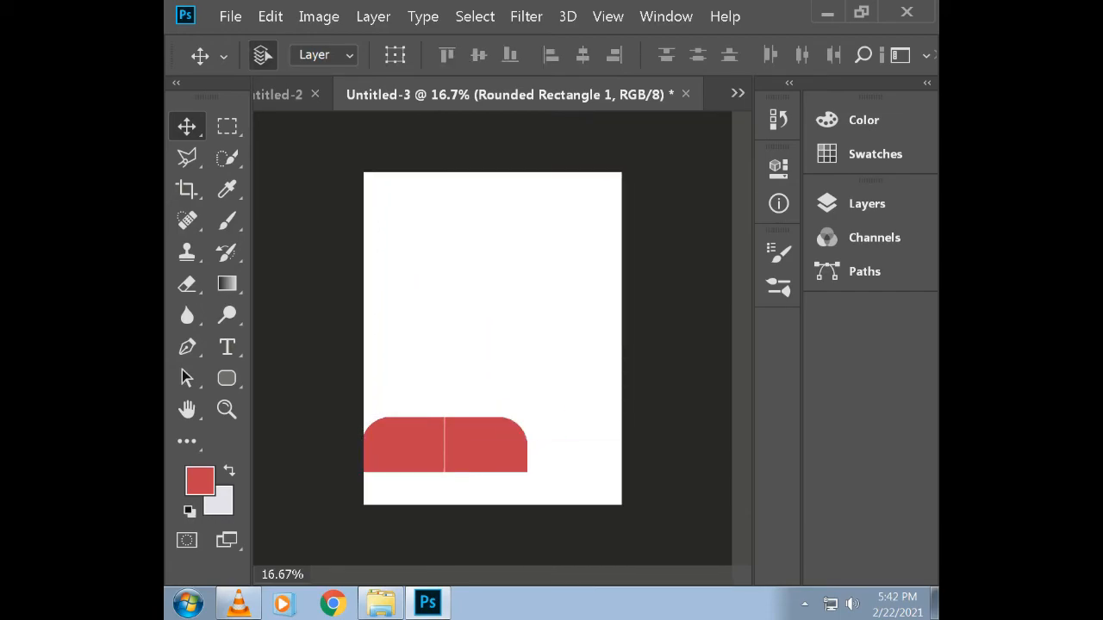
{"action": "key", "text": "ctrl+j"}
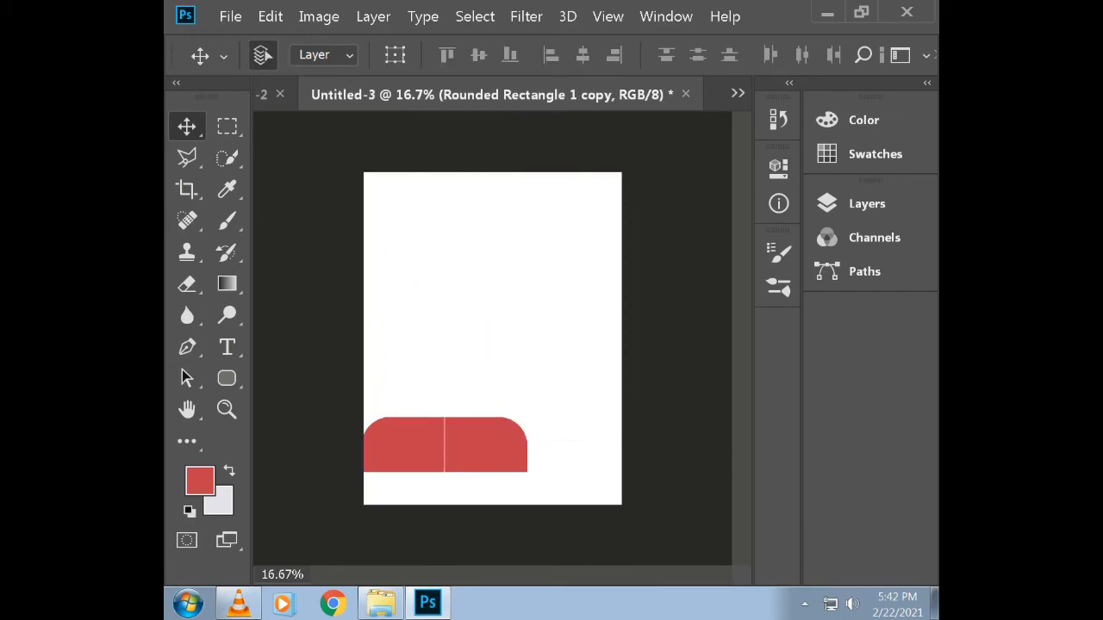
{"action": "key", "text": "ctrl+z"}
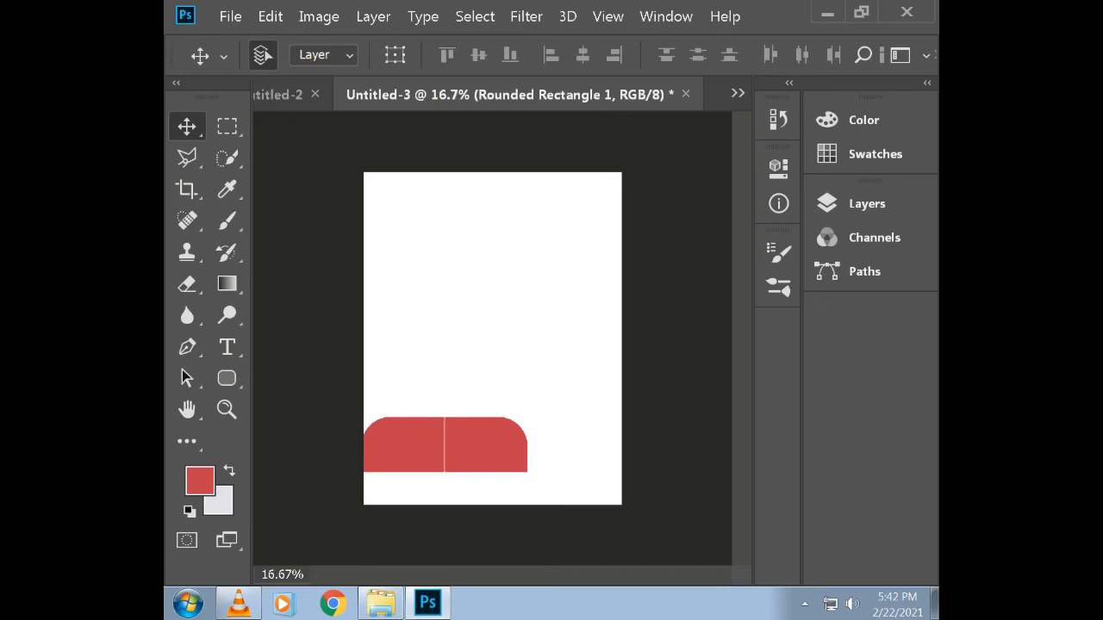
Move the left red shape to the upper part of the page and back beside its mirrored copy
{"action": "key", "text": "ctrl+g"}
{"action": "left_click_drag", "start_coordinate": [438, 426], "coordinate": [478, 250]}
{"action": "key", "text": "g"}
{"action": "left_click", "coordinate": [478, 250]}
{"action": "key", "text": "Return"}
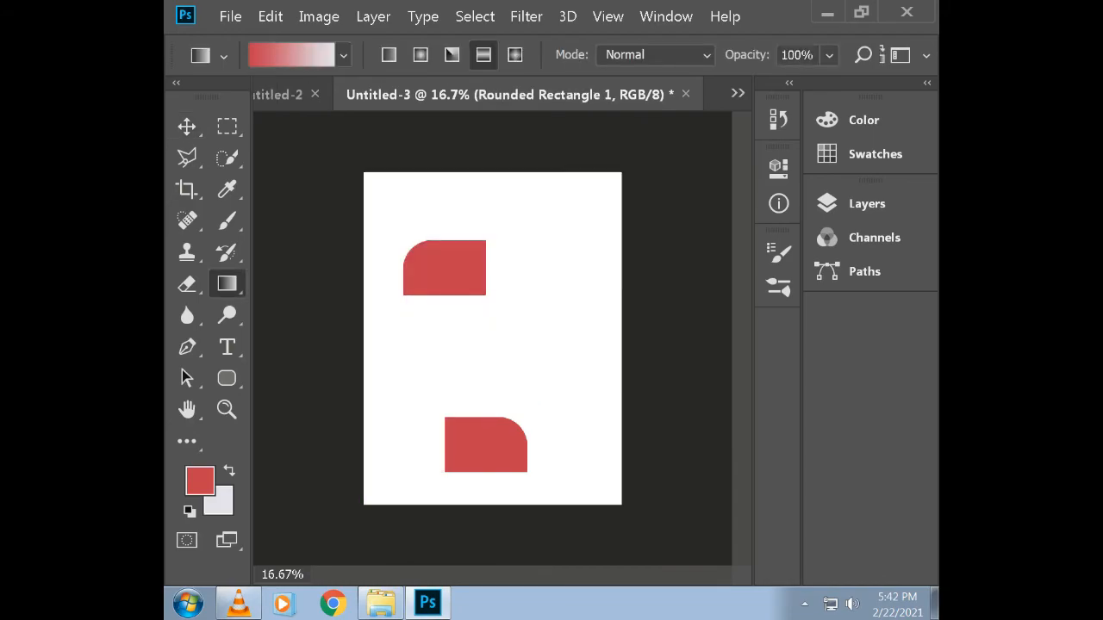
{"action": "key", "text": "v"}
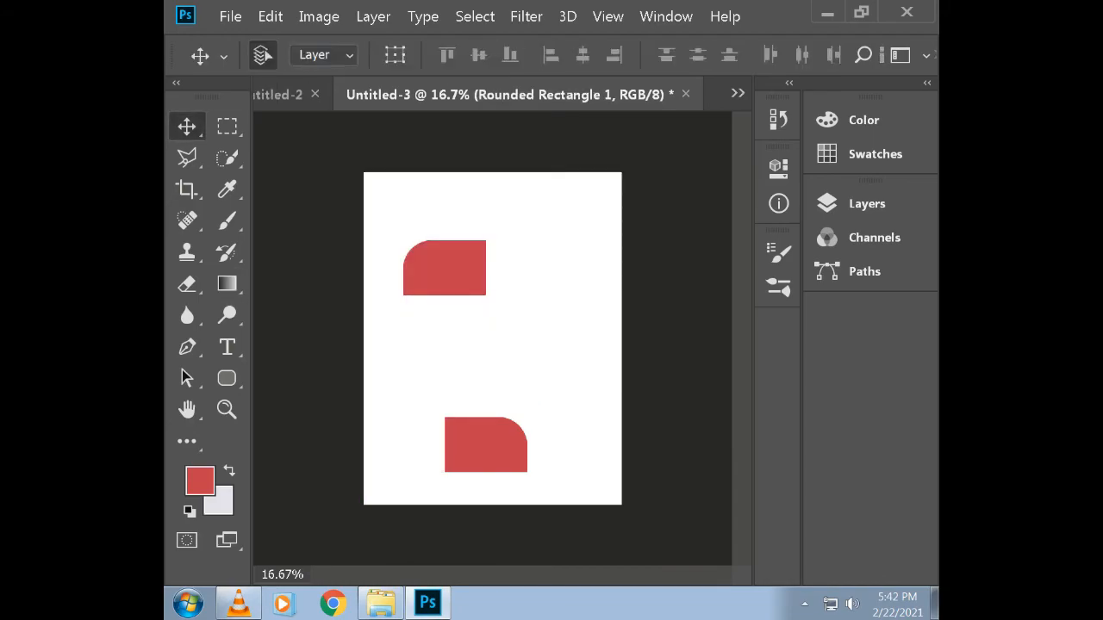
{"action": "left_click_drag", "start_coordinate": [445, 268], "coordinate": [405, 444]}
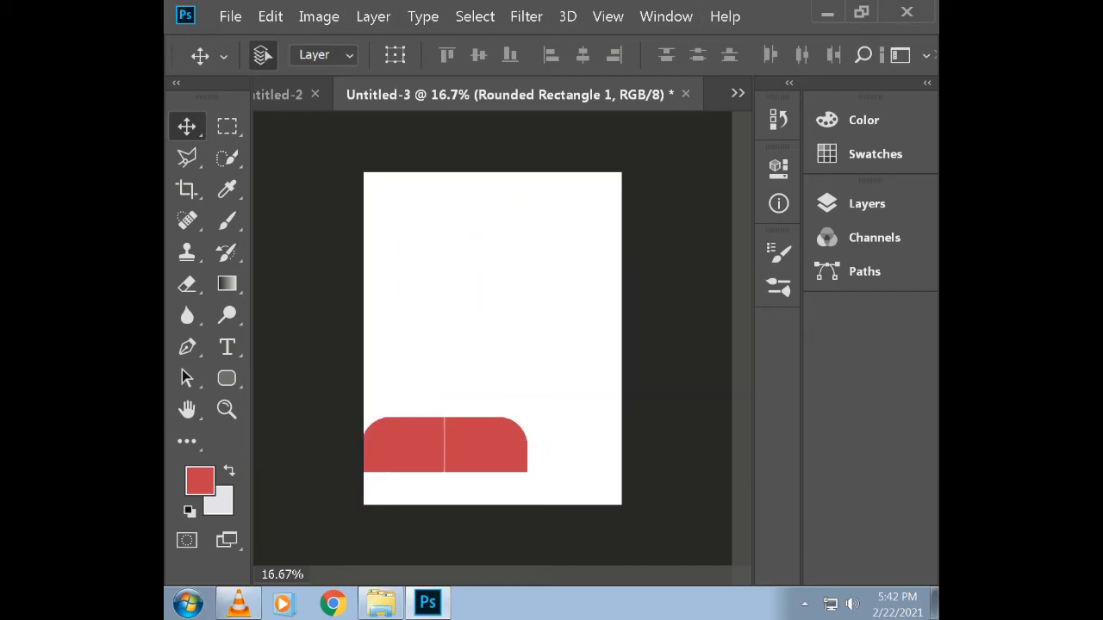
Draw a red ellipse about 1174 by 816 px in the upper middle of the page with the Ellipse tool
{"action": "left_click", "coordinate": [227, 378]}
{"action": "right_click", "coordinate": [227, 378]}
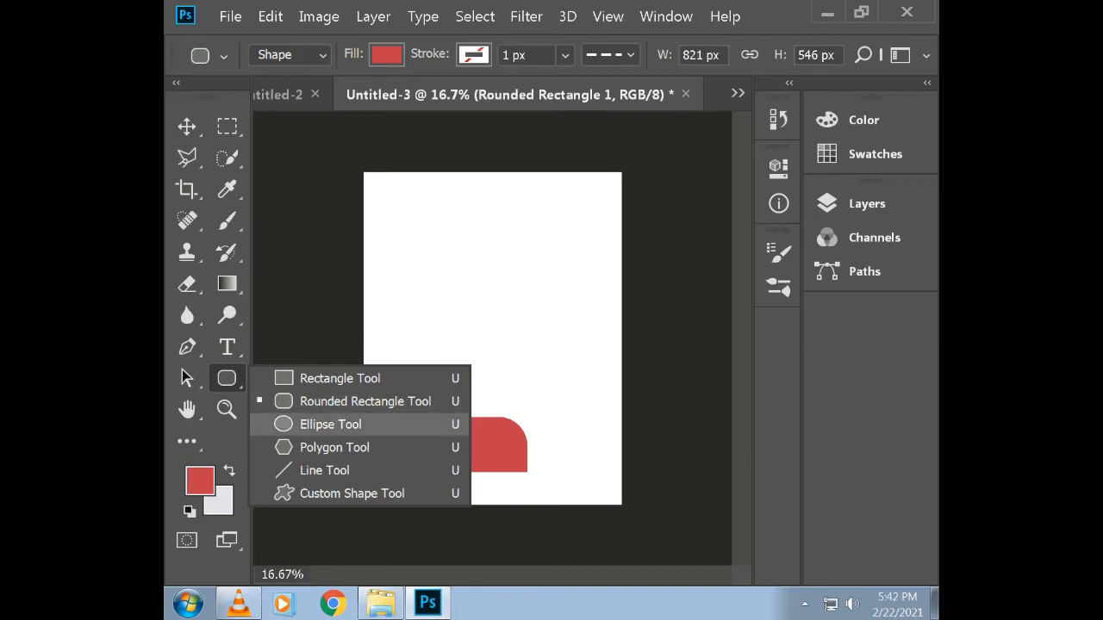
{"action": "left_click", "coordinate": [330, 424]}
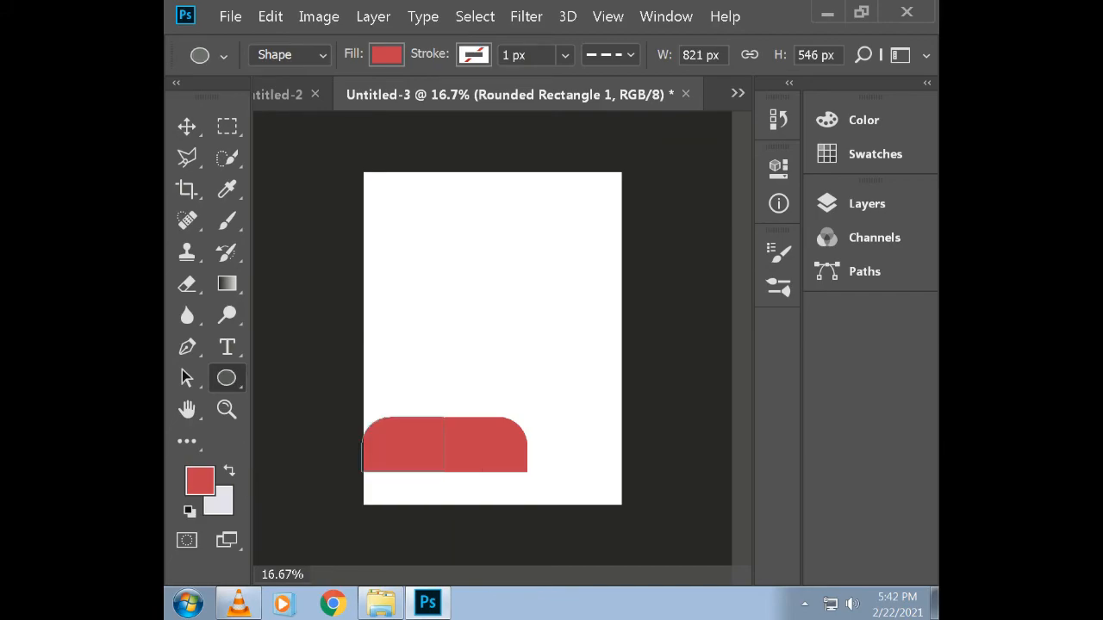
{"action": "left_click_drag", "start_coordinate": [426, 243], "coordinate": [543, 326]}
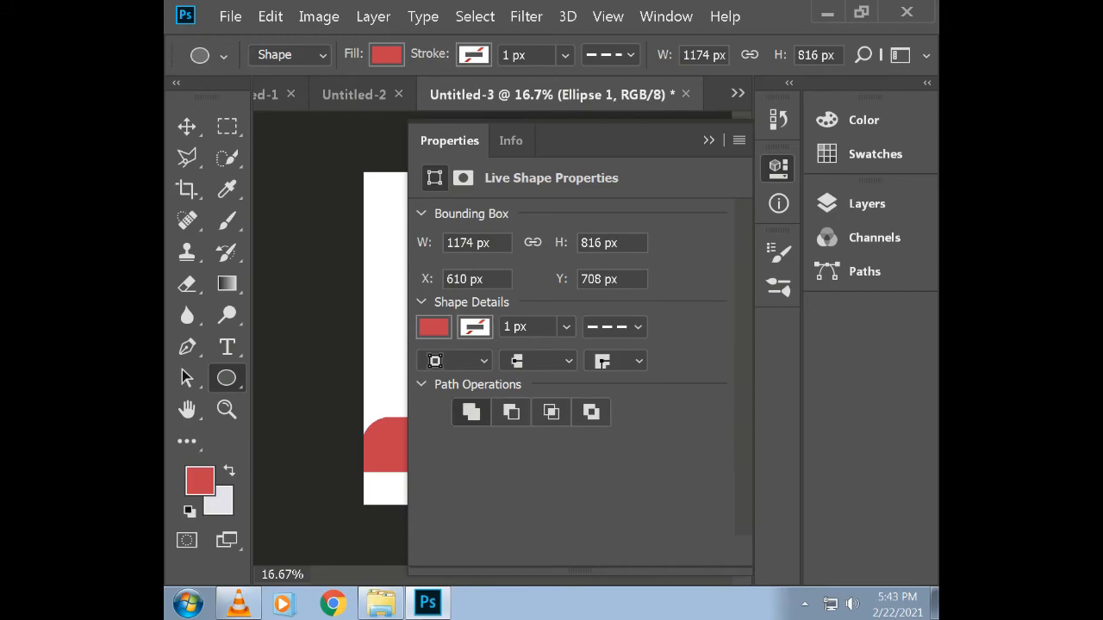
Give the ellipse round stroke caps and enlarge it with linked proportions to 1221 by 848.66 px
{"action": "left_click", "coordinate": [537, 360]}
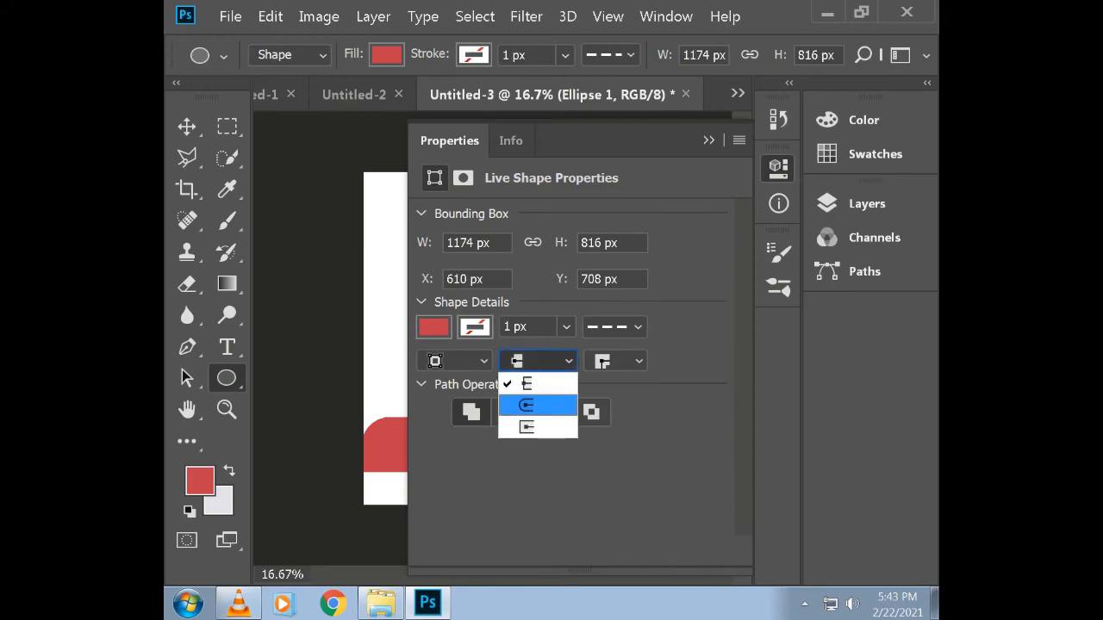
{"action": "left_click", "coordinate": [525, 403]}
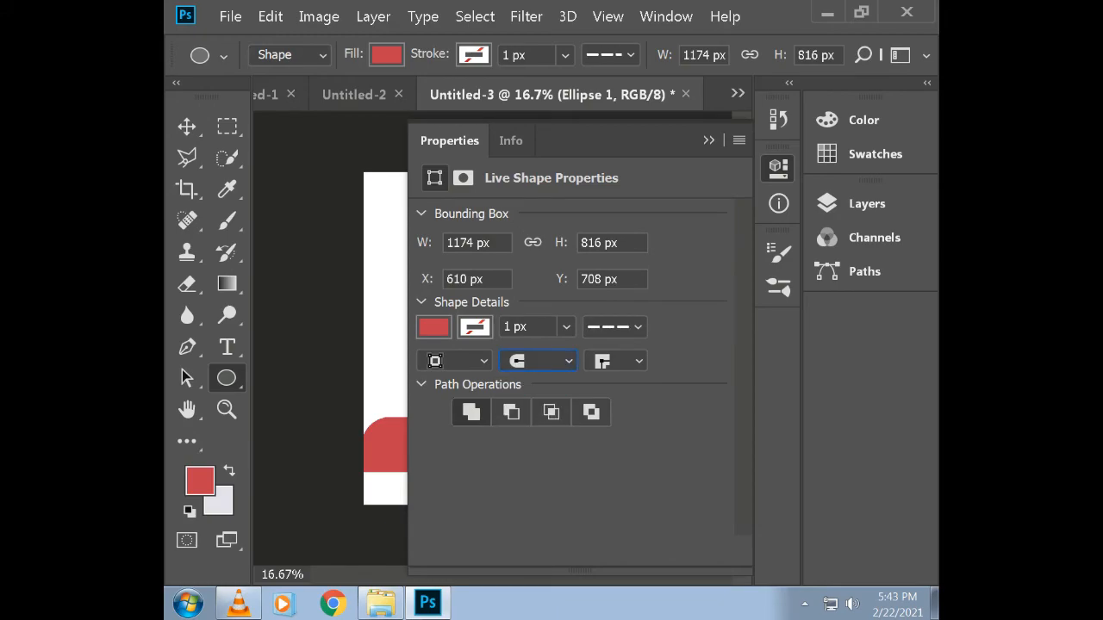
{"action": "left_click", "coordinate": [532, 243]}
{"action": "left_click_drag", "start_coordinate": [424, 243], "coordinate": [460, 243]}
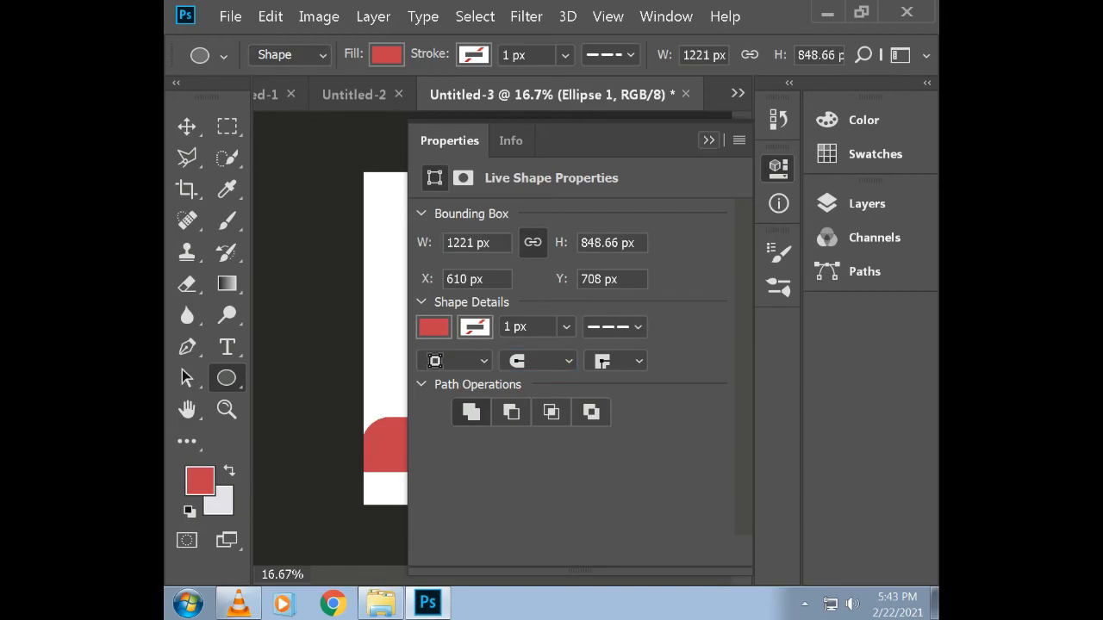
{"action": "left_click", "coordinate": [709, 141]}
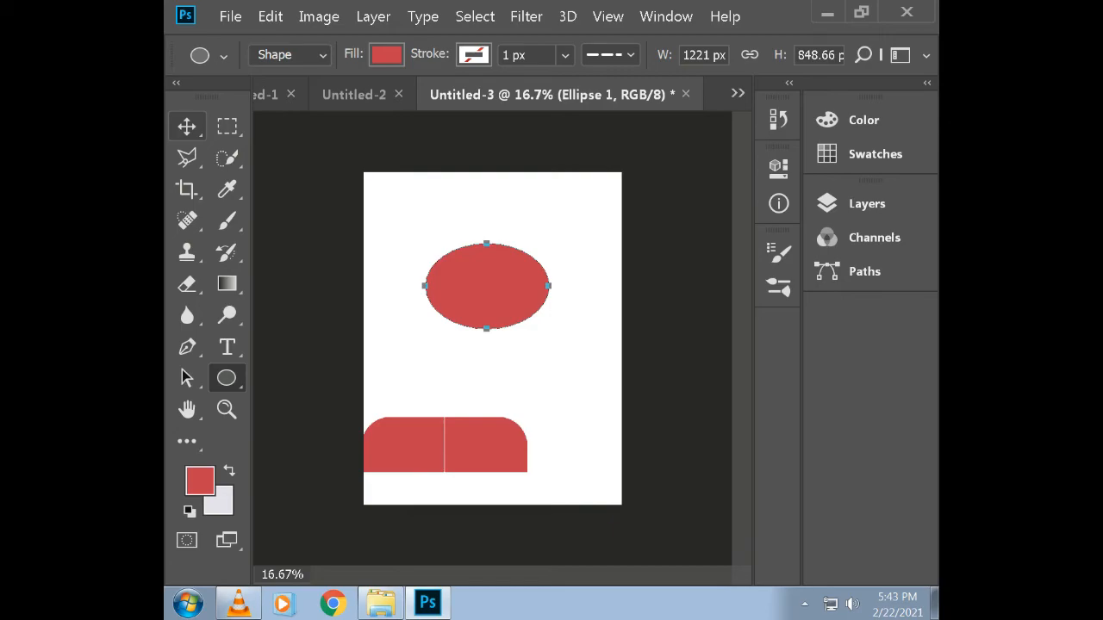
Add two circles to the ellipse's shape, one overlapping its lower edge and one about 426 px wide at its upper-left edge
{"action": "left_click_drag", "start_coordinate": [526, 365], "coordinate": [450, 287]}
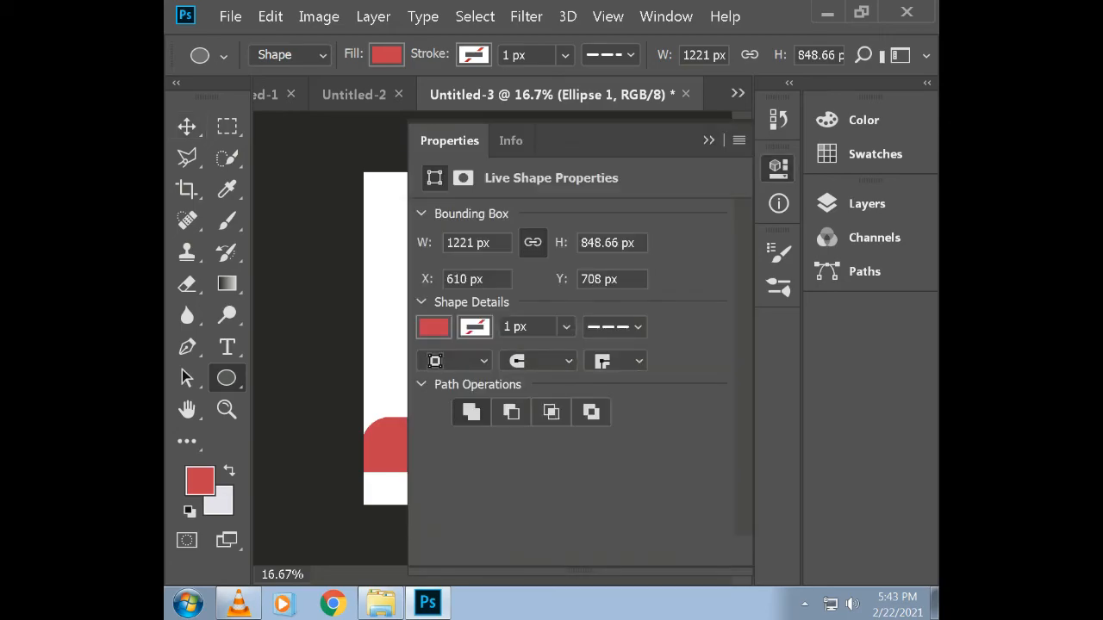
{"action": "left_click", "coordinate": [708, 140]}
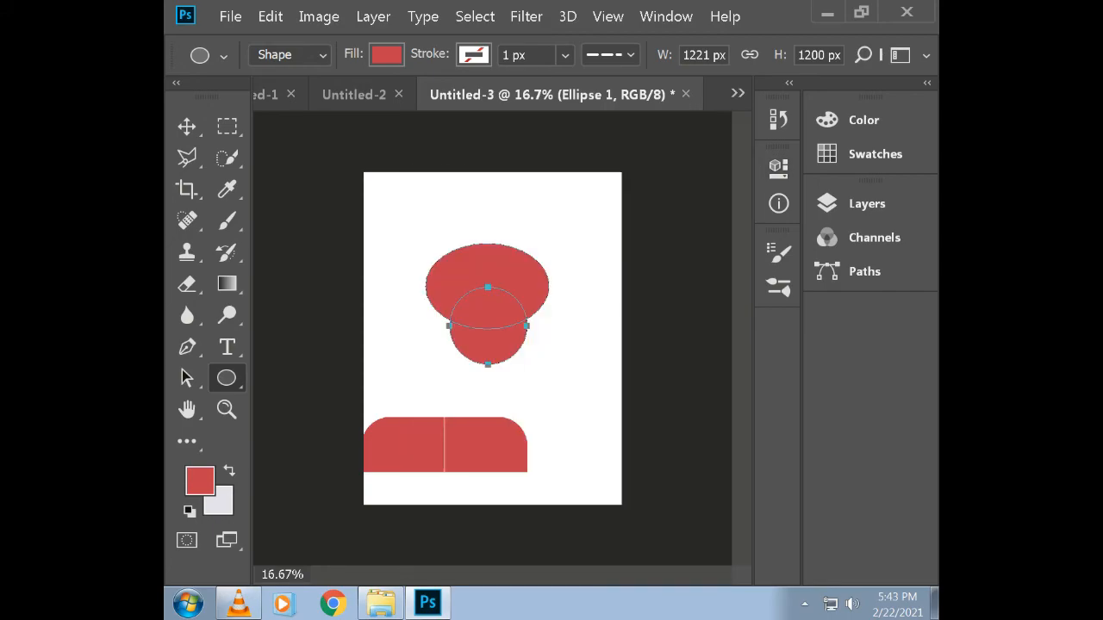
{"action": "left_click_drag", "start_coordinate": [430, 237], "coordinate": [473, 280]}
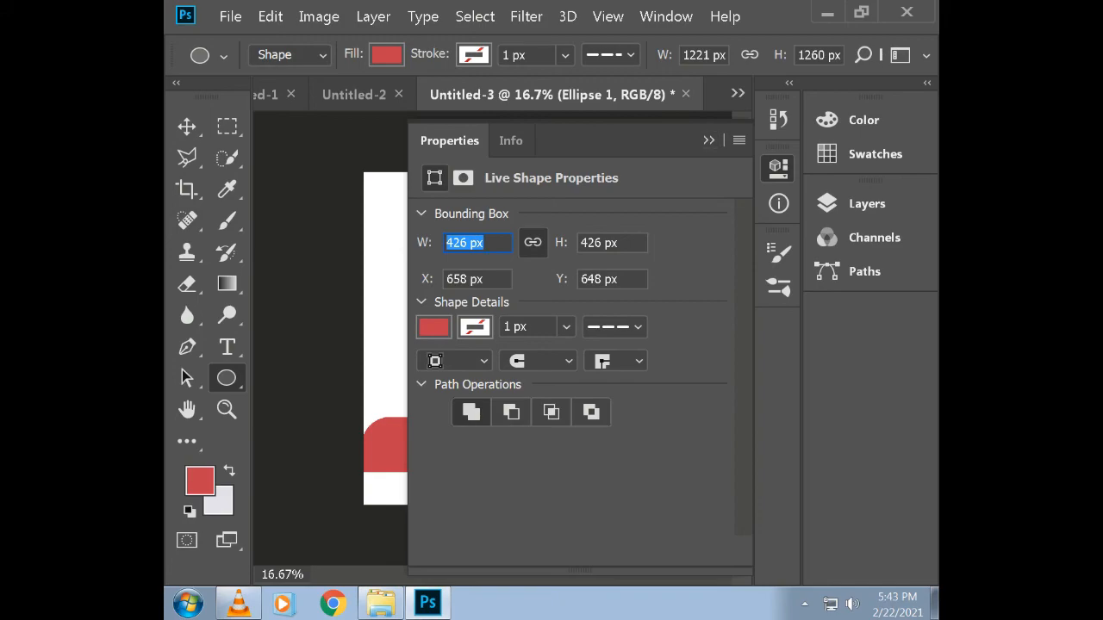
{"action": "left_click", "coordinate": [708, 140]}
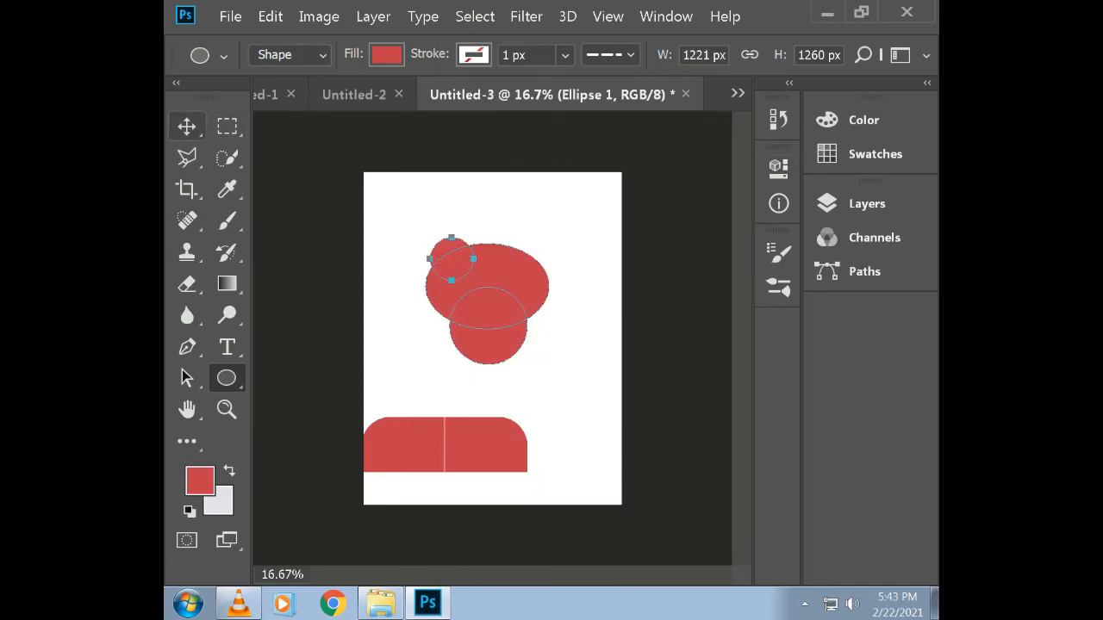
Move the combined ellipse and circles up and to the left on the page
{"action": "left_click", "coordinate": [187, 126]}
{"action": "left_click_drag", "start_coordinate": [473, 255], "coordinate": [453, 229]}
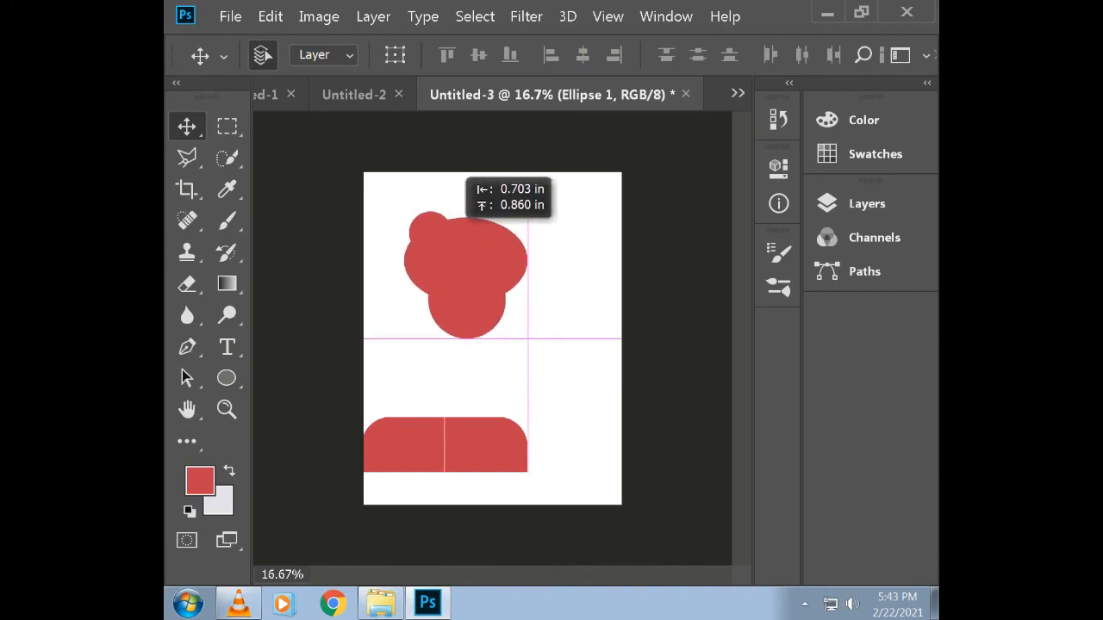
{"action": "right_click", "coordinate": [447, 251]}
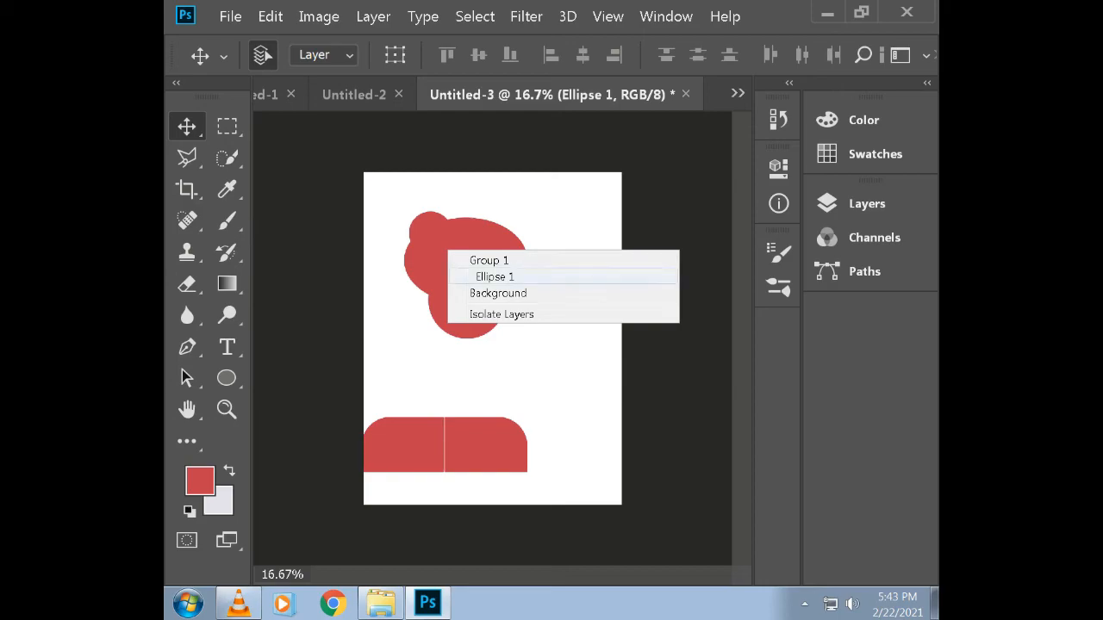
{"action": "left_click", "coordinate": [495, 294]}
{"action": "left_click_drag", "start_coordinate": [489, 280], "coordinate": [477, 279]}
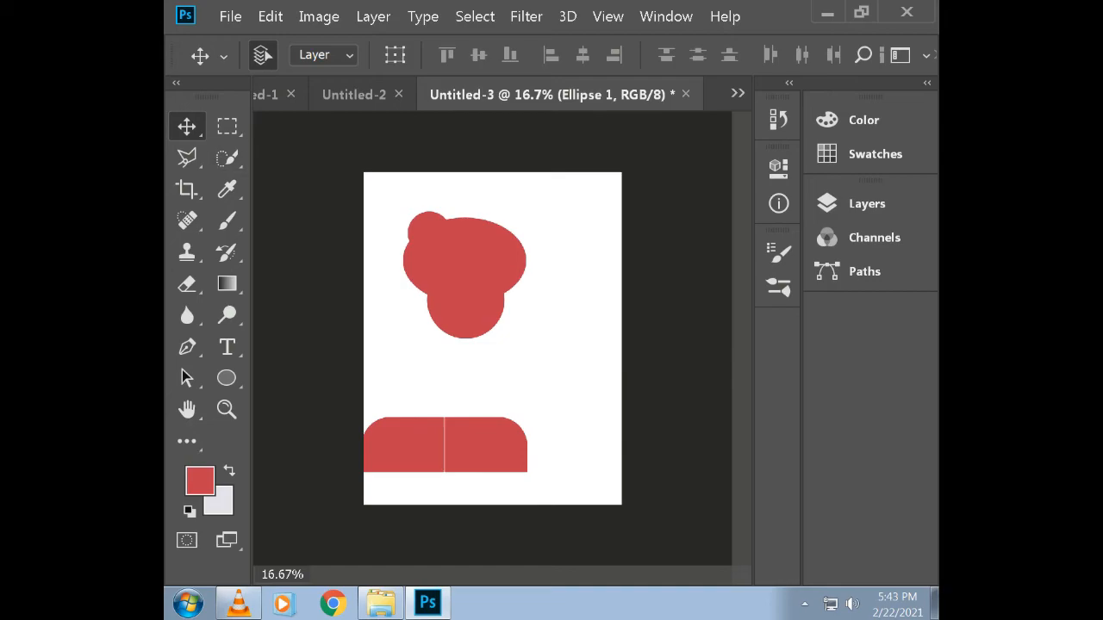
Draw a pentagon about 947 by 901 px at the lower right of the red ellipses and fill it with light teal
{"action": "right_click", "coordinate": [227, 378]}
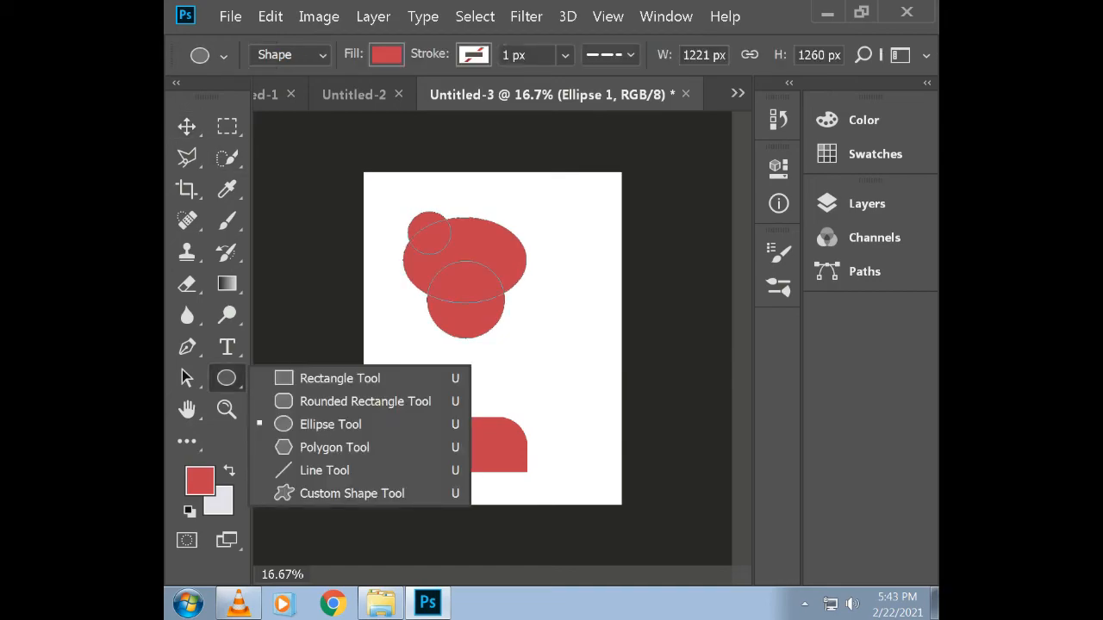
{"action": "left_click", "coordinate": [334, 447]}
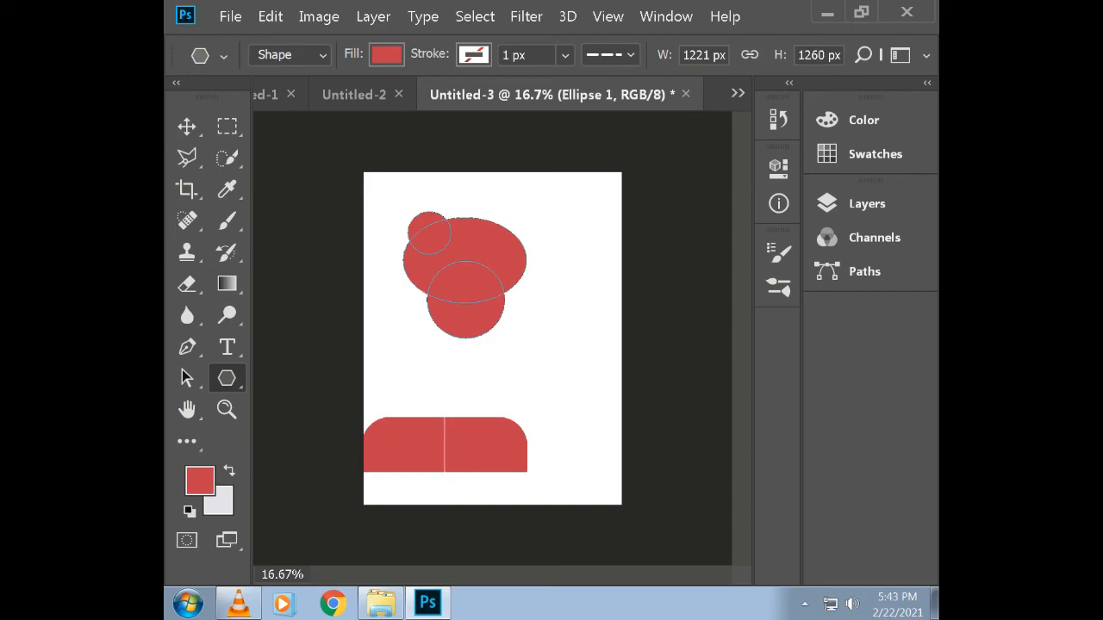
{"action": "mouse_move", "coordinate": [530, 320]}
{"action": "left_mouse_down"}
{"action": "mouse_move", "coordinate": [579, 306]}
{"action": "mouse_move", "coordinate": [490, 303]}
{"action": "mouse_move", "coordinate": [519, 297]}
{"action": "mouse_move", "coordinate": [495, 302]}
{"action": "mouse_move", "coordinate": [519, 308]}
{"action": "left_mouse_up"}
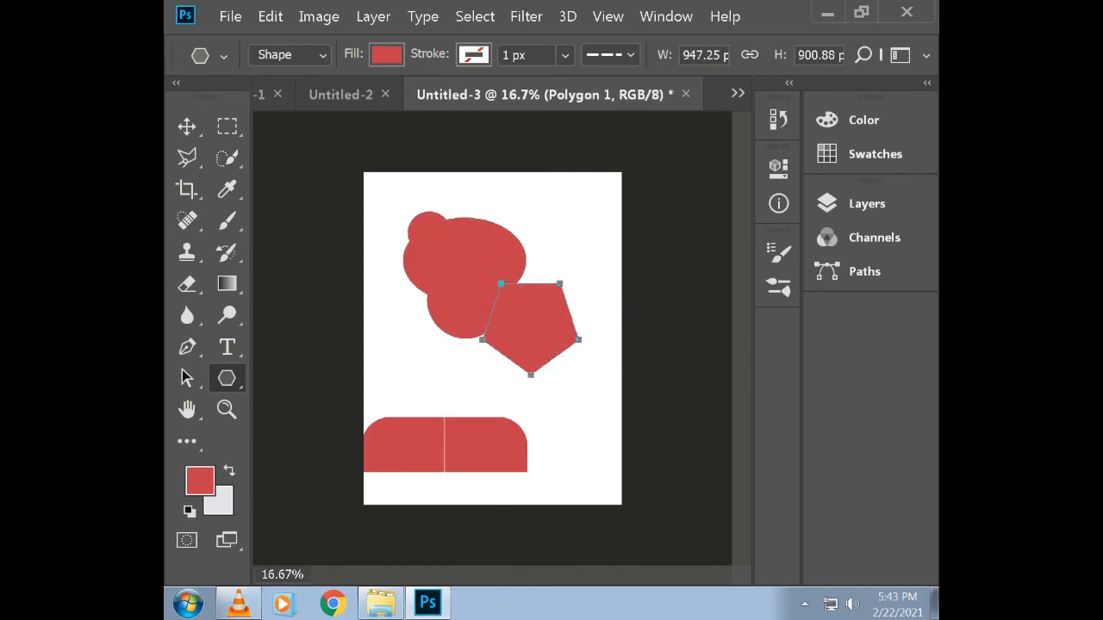
{"action": "left_click", "coordinate": [386, 54]}
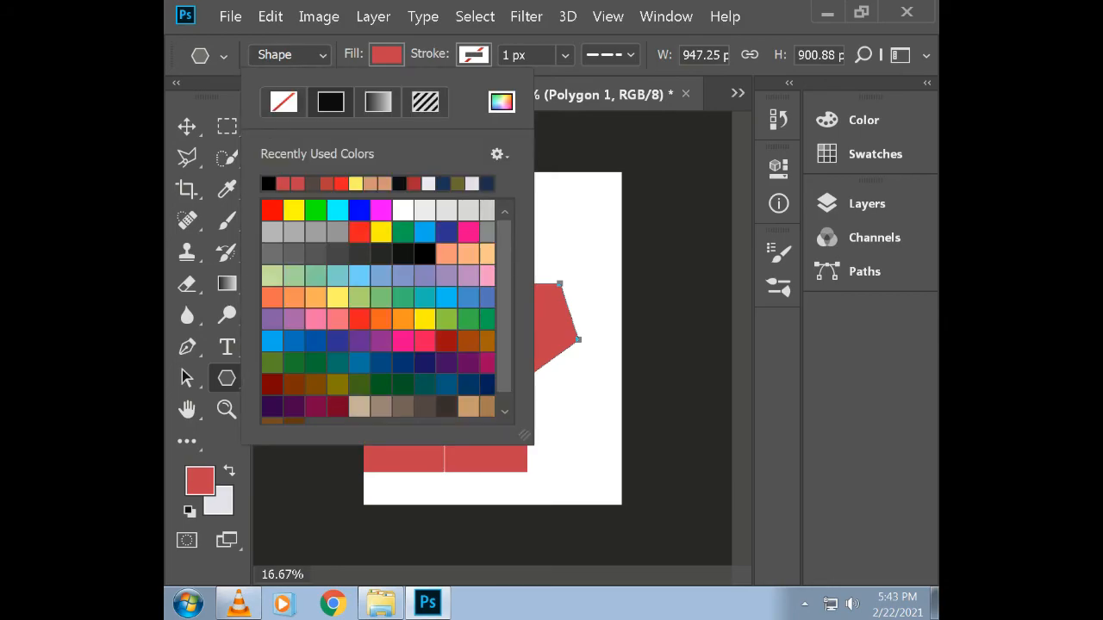
{"action": "left_click", "coordinate": [338, 276]}
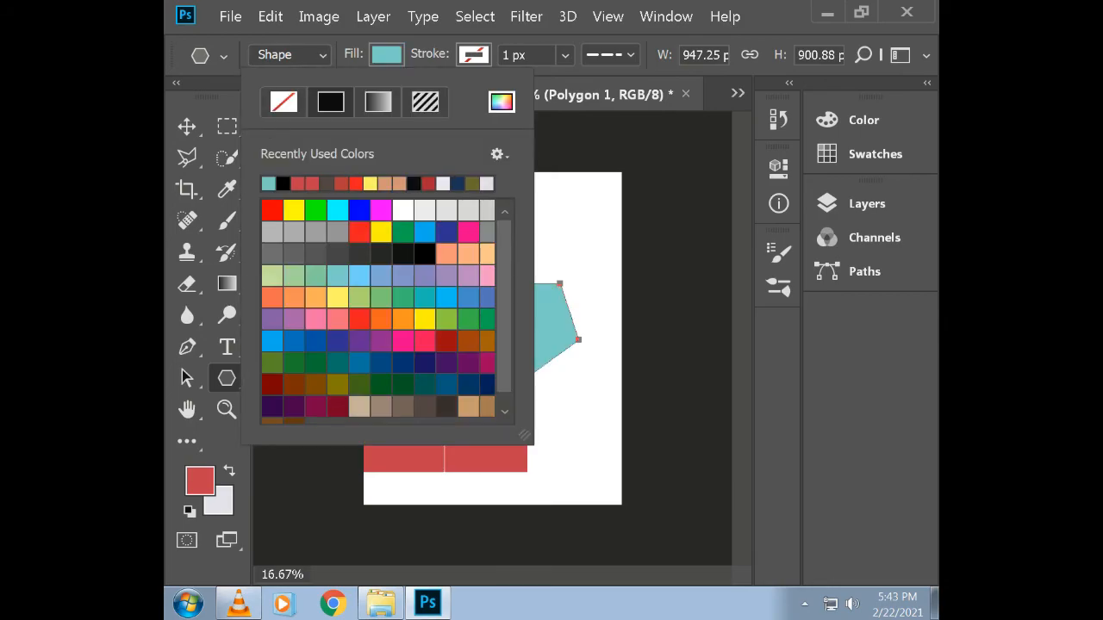
Try a yellow, violet, orange and blue gradient on the pentagon's stroke, and replace it with solid colour 8d2c2c
{"action": "left_click", "coordinate": [473, 54]}
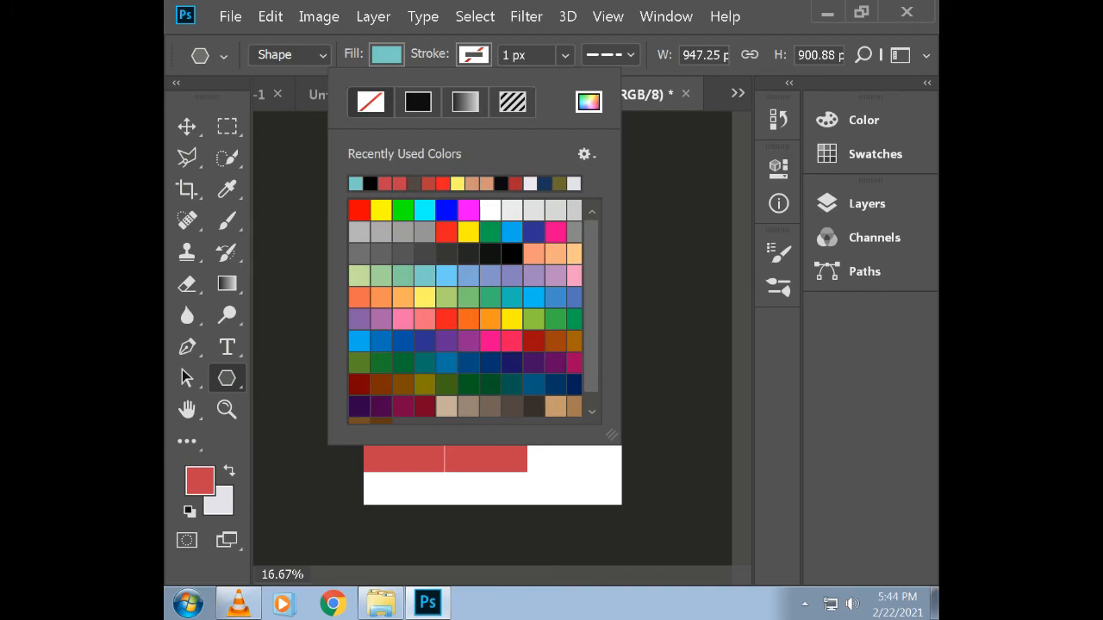
{"action": "left_click", "coordinate": [465, 101]}
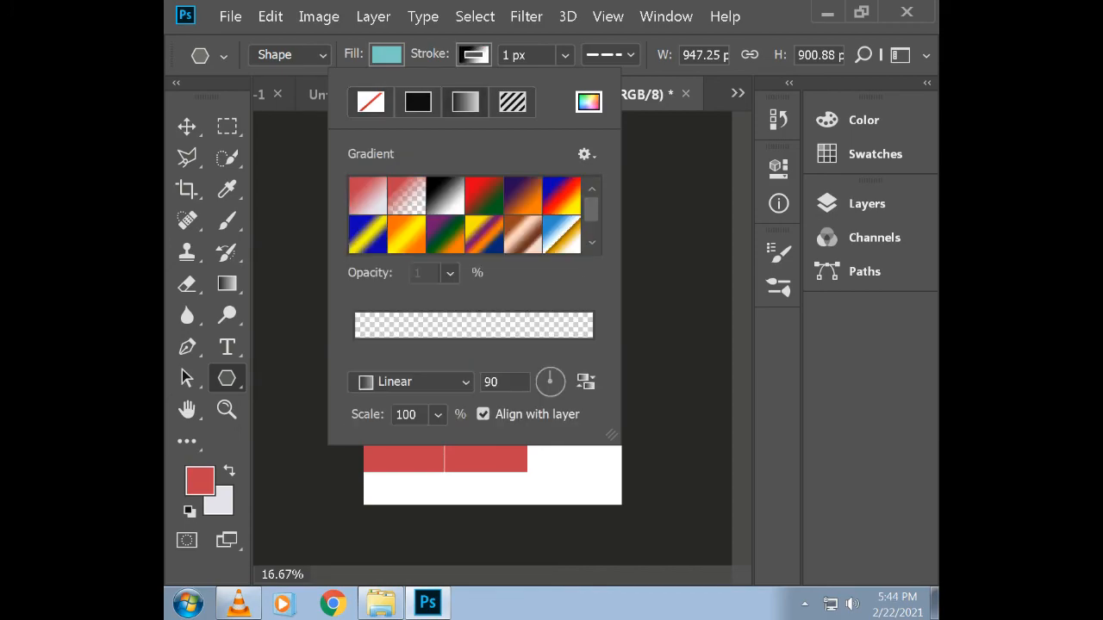
{"action": "left_click", "coordinate": [484, 235]}
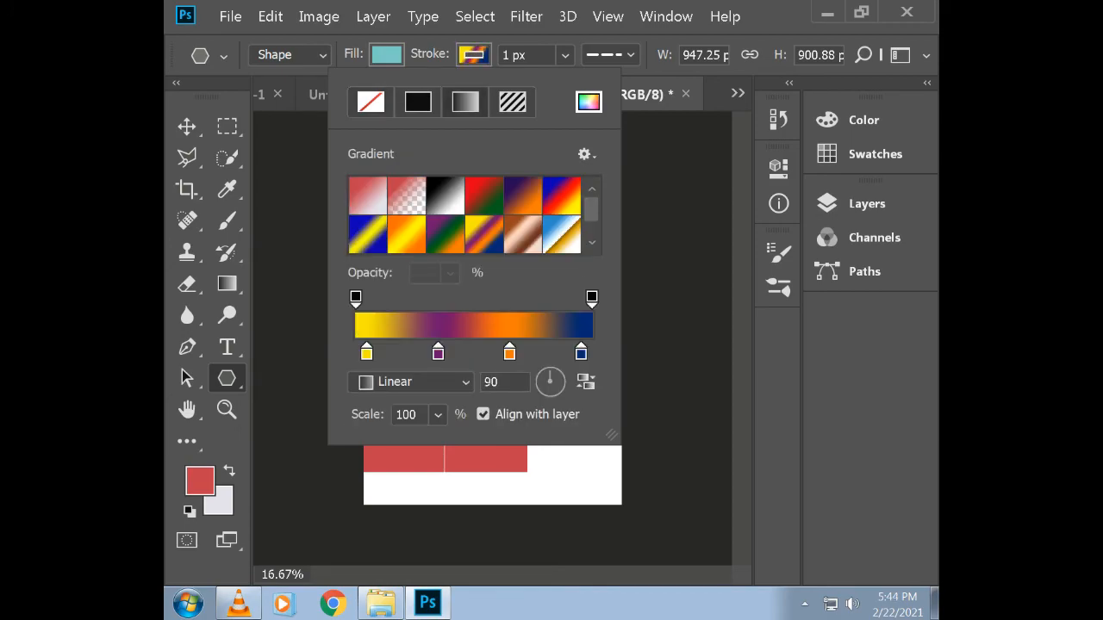
{"action": "left_click", "coordinate": [588, 101]}
{"action": "left_click", "coordinate": [452, 244]}
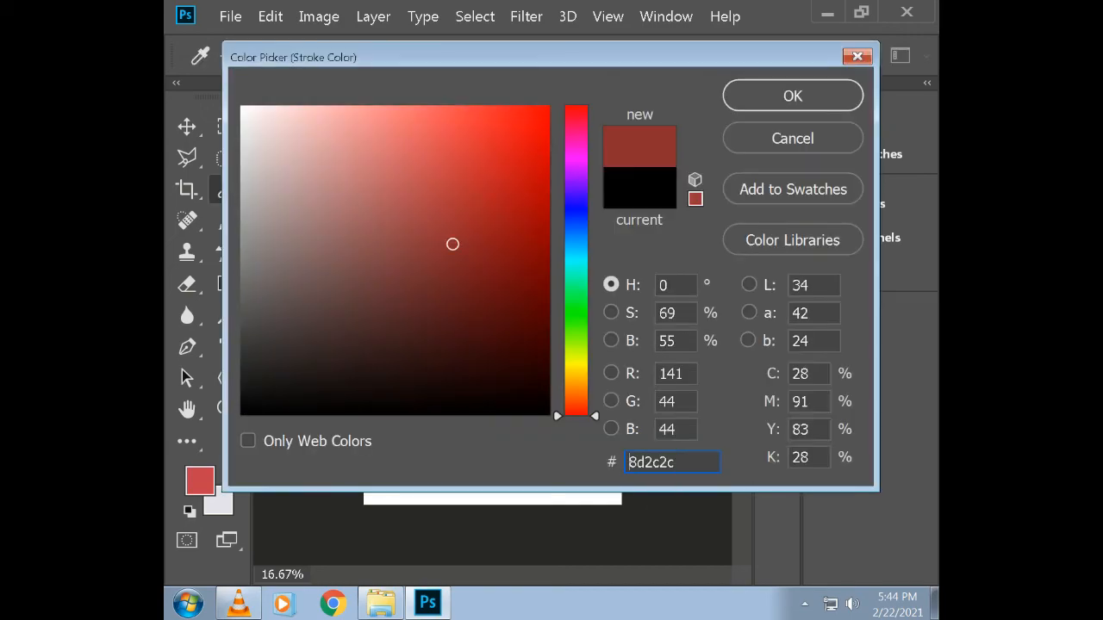
{"action": "left_click", "coordinate": [792, 96]}
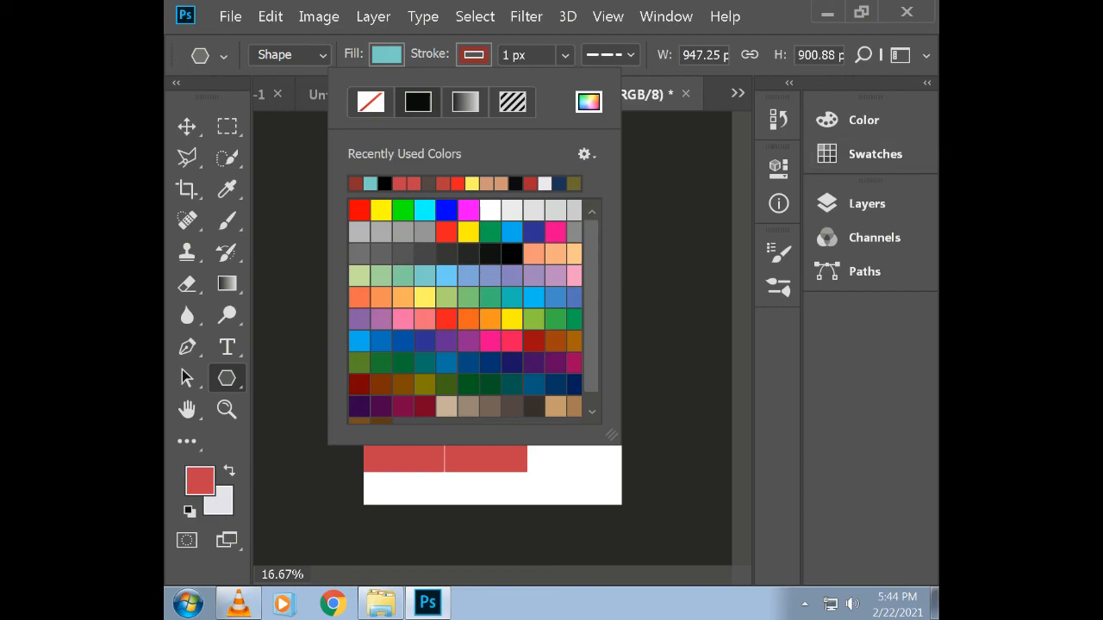
{"action": "left_click", "coordinate": [586, 154]}
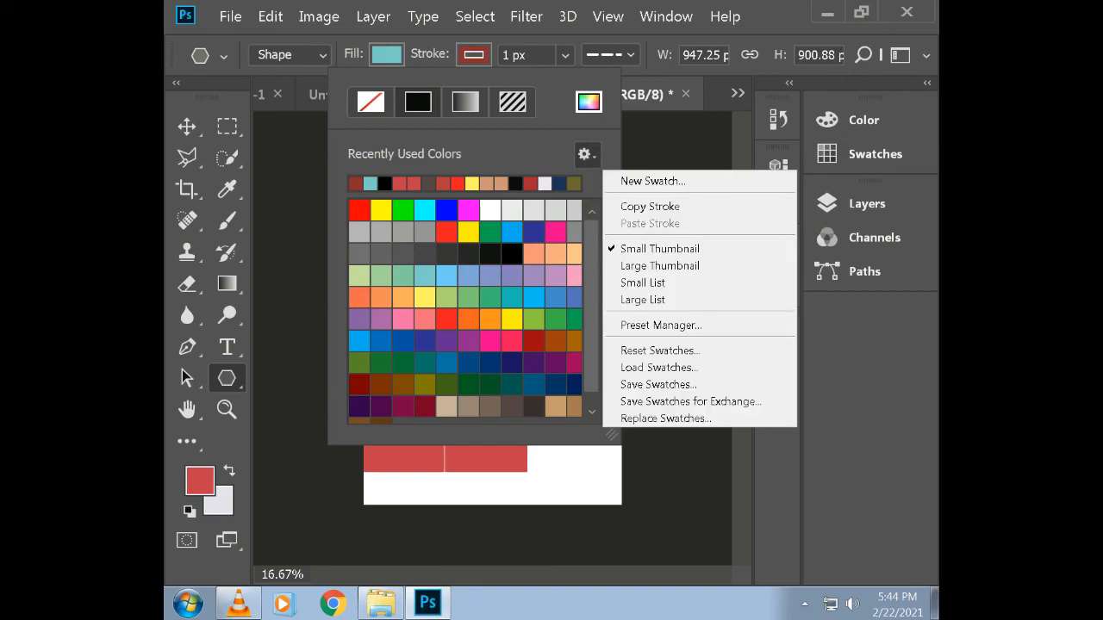
{"action": "left_click", "coordinate": [587, 155]}
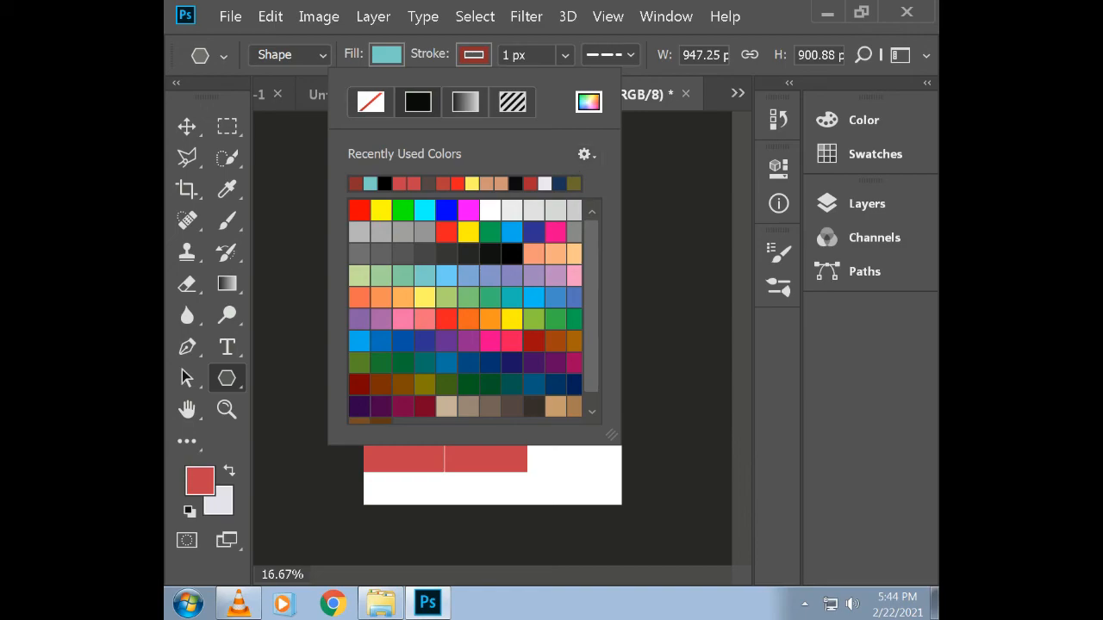
Set the pentagon's stroke width to 21.06 px
{"action": "left_click", "coordinate": [564, 54]}
{"action": "mouse_move", "coordinate": [565, 83]}
{"action": "left_mouse_down"}
{"action": "mouse_move", "coordinate": [597, 84]}
{"action": "mouse_move", "coordinate": [573, 84]}
{"action": "left_mouse_up"}
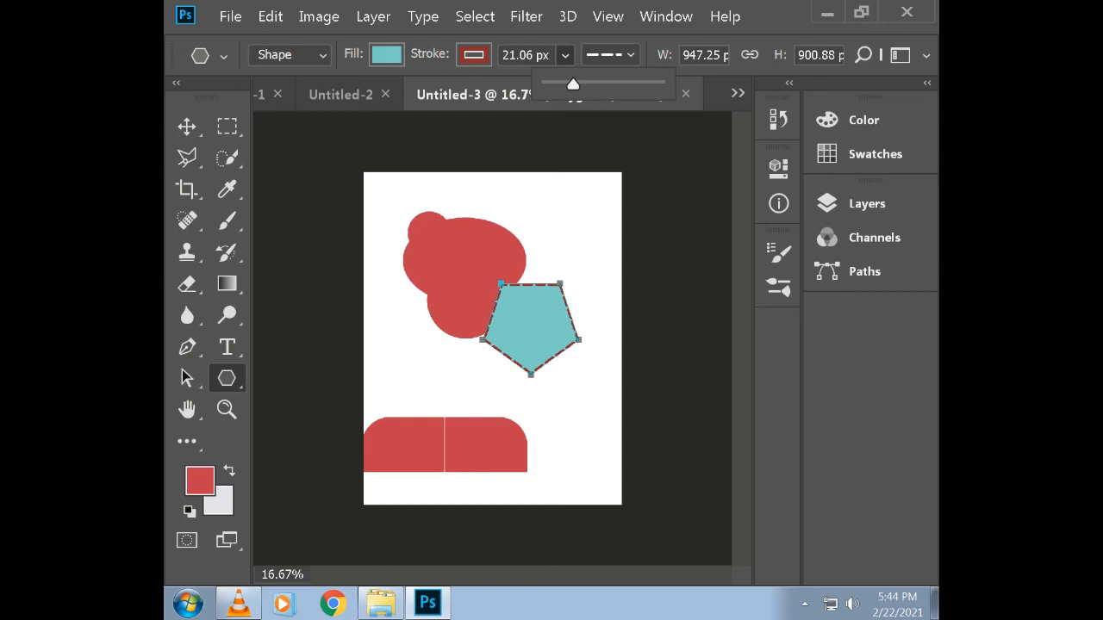
{"action": "key", "text": "Return"}
Apply the dark blue pattern to the pentagon's stroke and move the pentagon down and right, clear of the red ellipses
{"action": "left_click", "coordinate": [474, 55]}
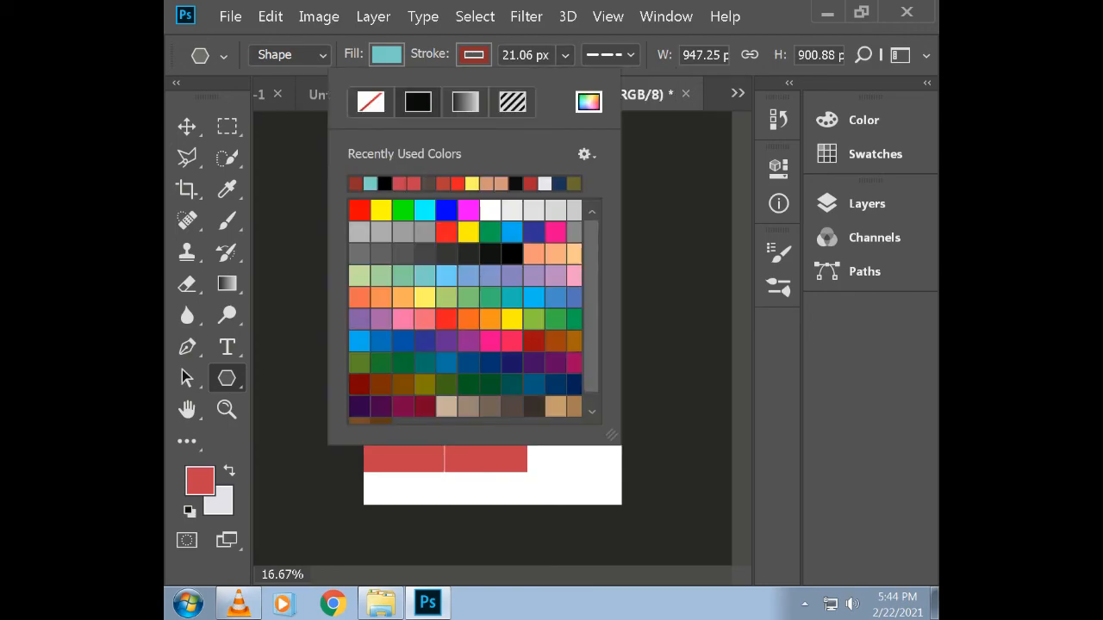
{"action": "left_click", "coordinate": [370, 101]}
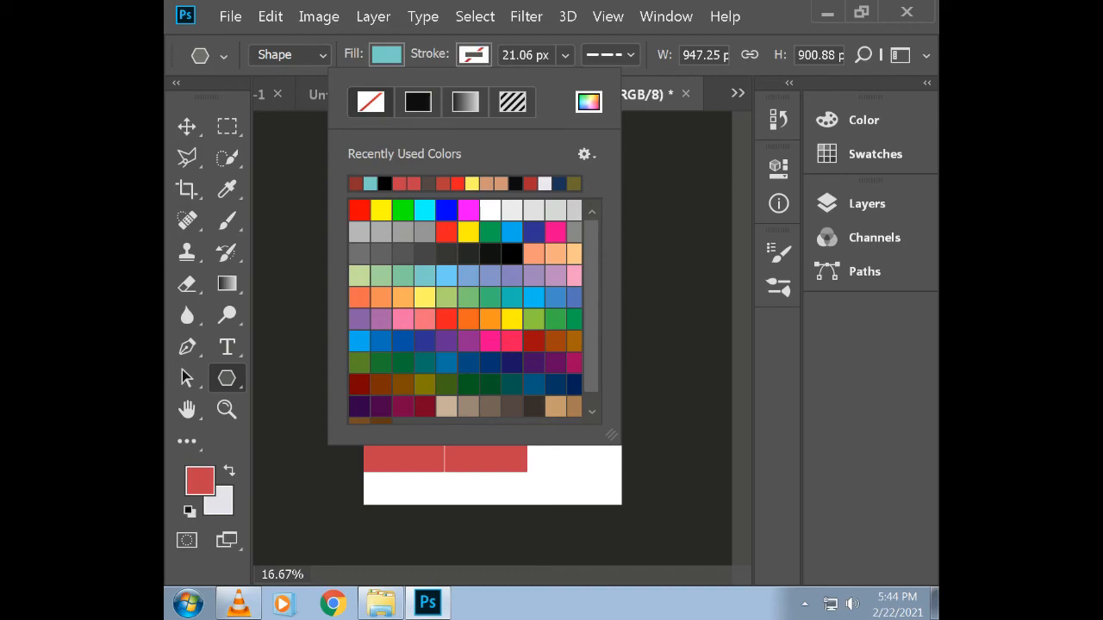
{"action": "left_click", "coordinate": [418, 101]}
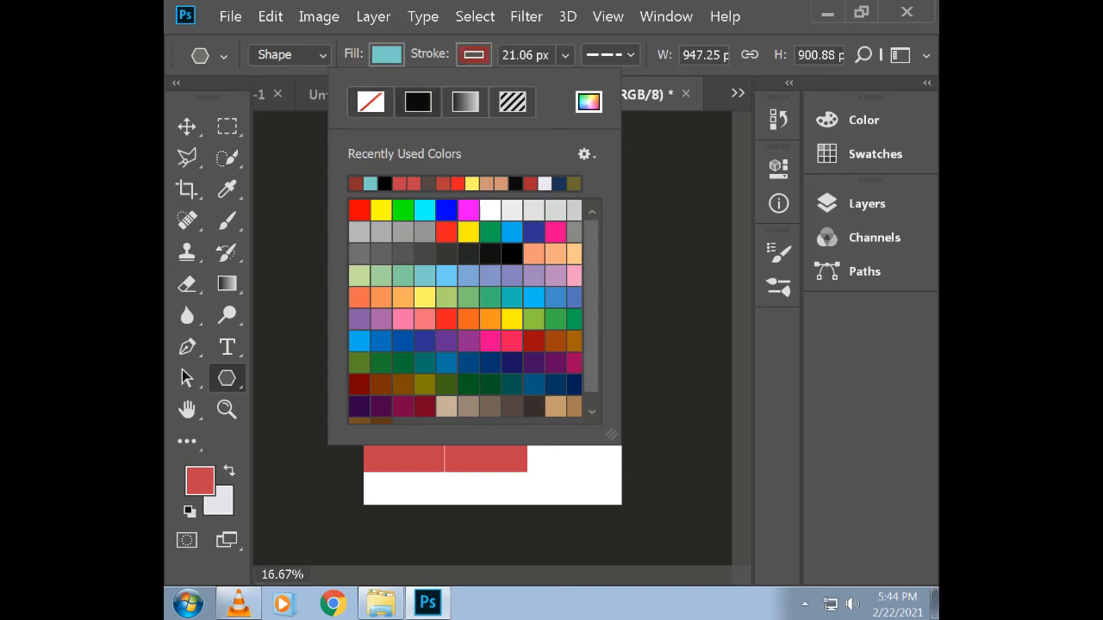
{"action": "left_click", "coordinate": [512, 102]}
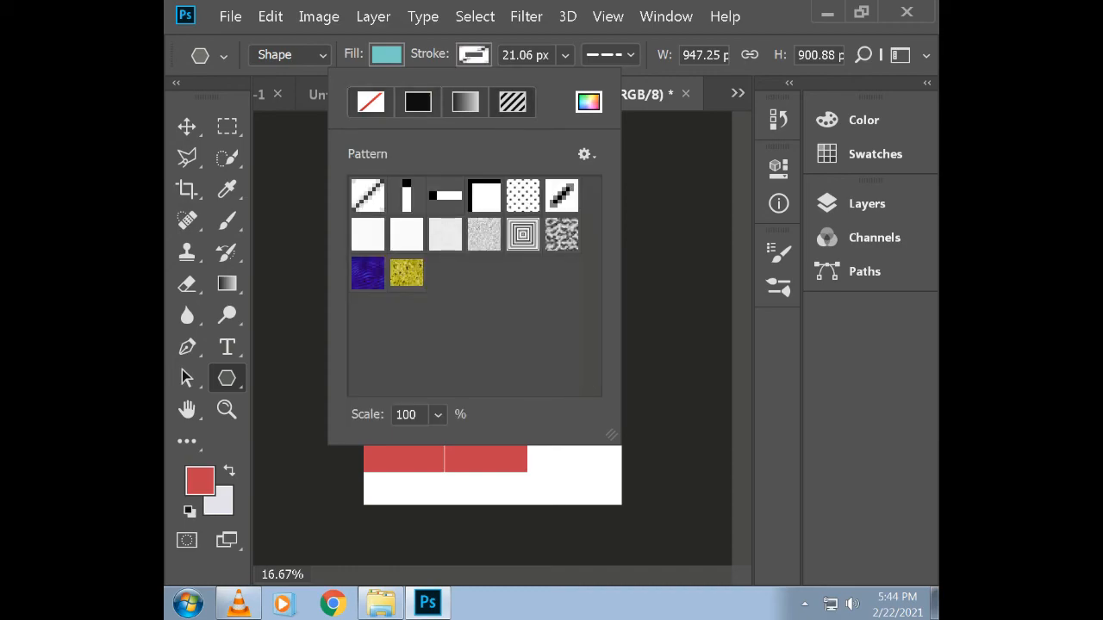
{"action": "left_click", "coordinate": [368, 274]}
{"action": "left_click", "coordinate": [738, 94]}
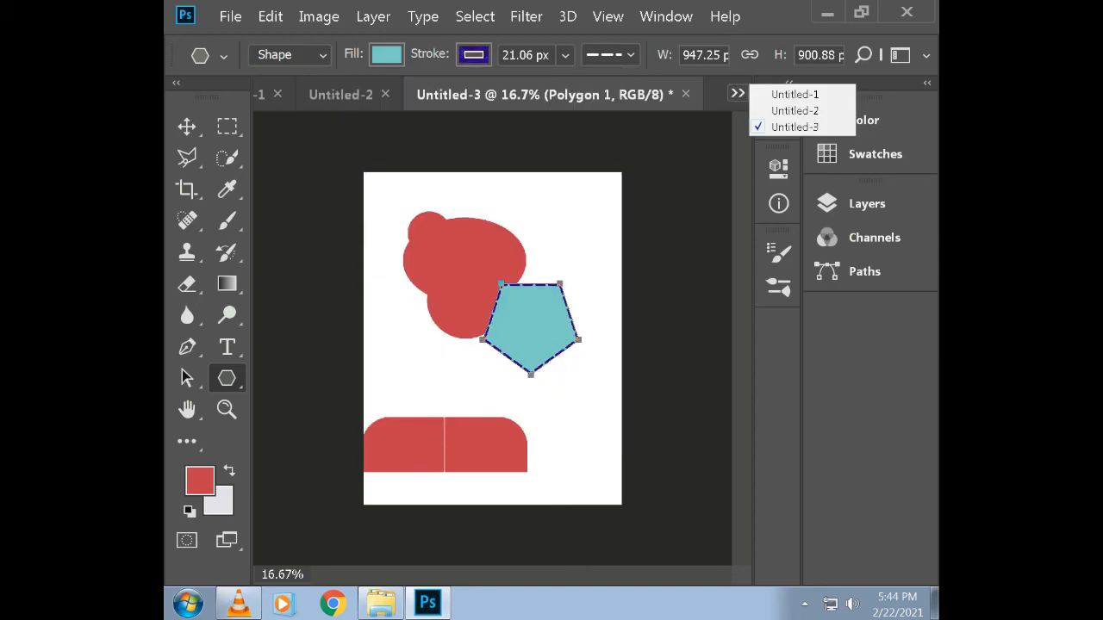
{"action": "left_click", "coordinate": [187, 126]}
{"action": "left_click_drag", "start_coordinate": [544, 304], "coordinate": [571, 333]}
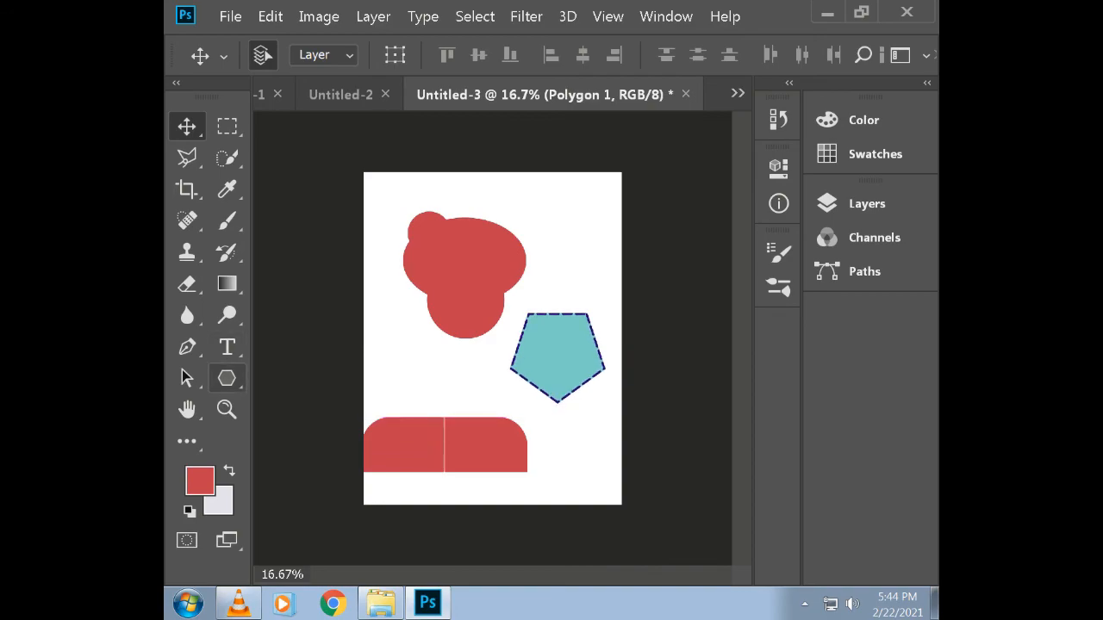
Draw a horizontal line across the upper part of the page and a vertical line down its left side with the Line tool
{"action": "left_click", "coordinate": [227, 378]}
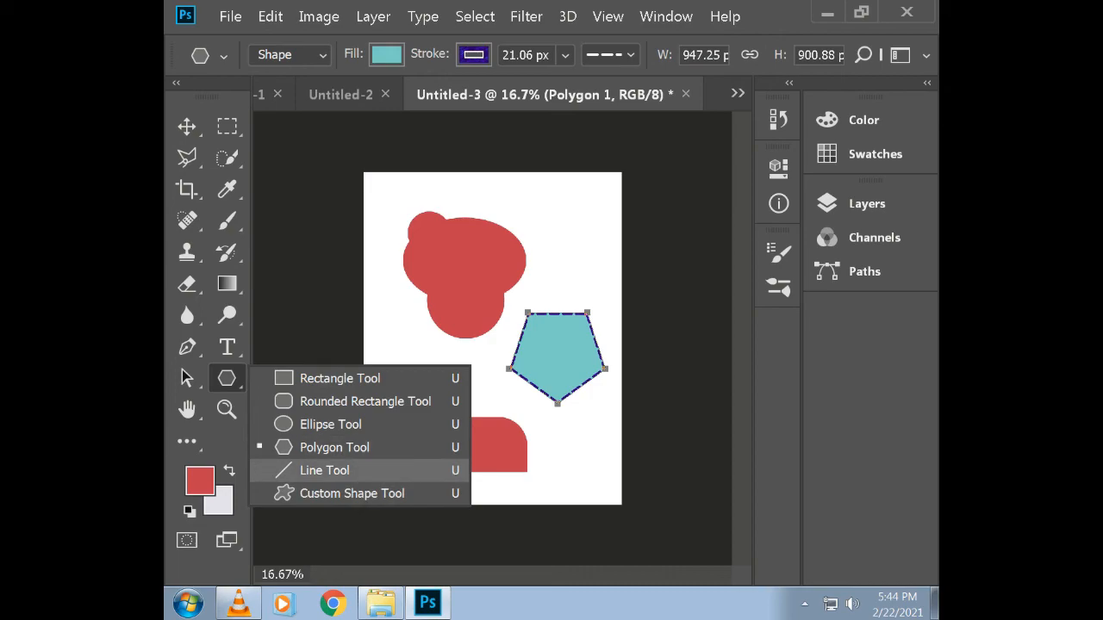
{"action": "left_click", "coordinate": [324, 470]}
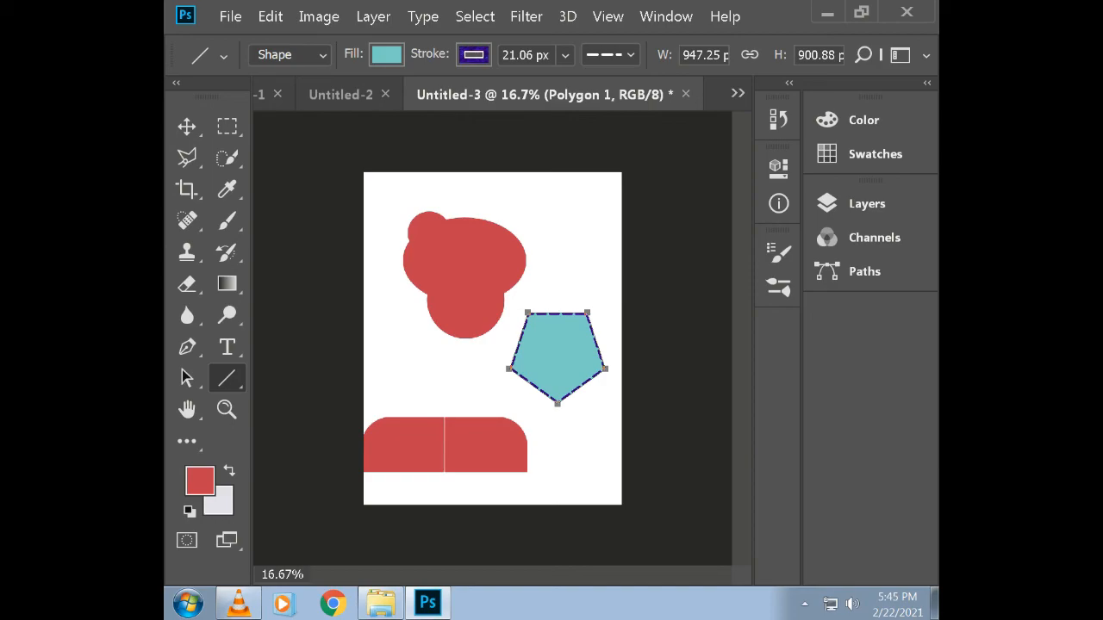
{"action": "left_click_drag", "start_coordinate": [378, 198], "coordinate": [611, 198]}
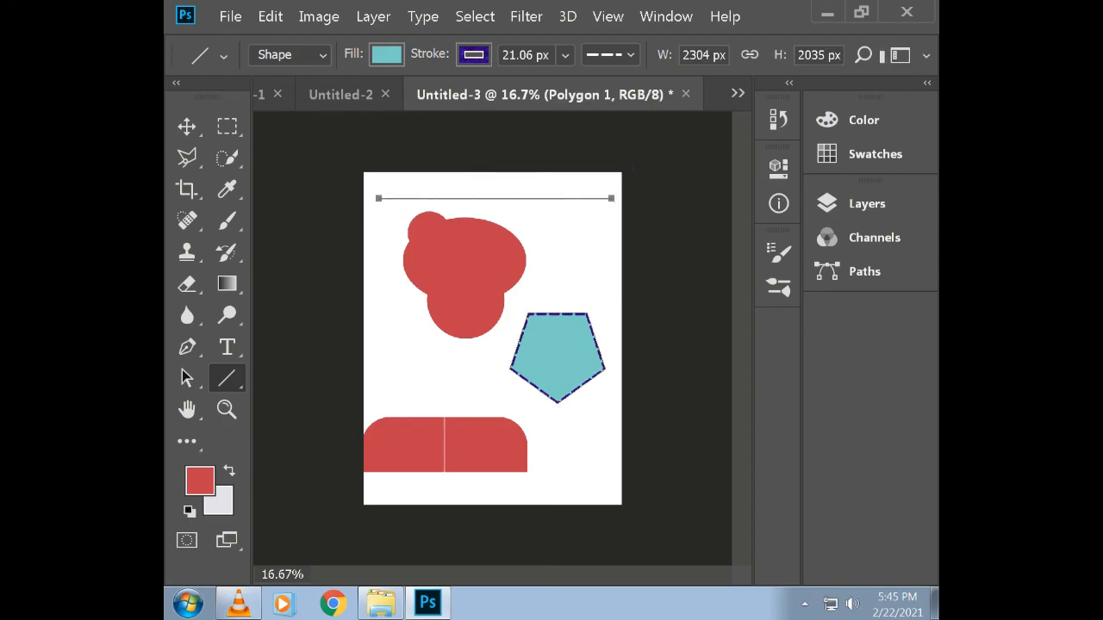
{"action": "left_click_drag", "start_coordinate": [377, 199], "coordinate": [377, 380]}
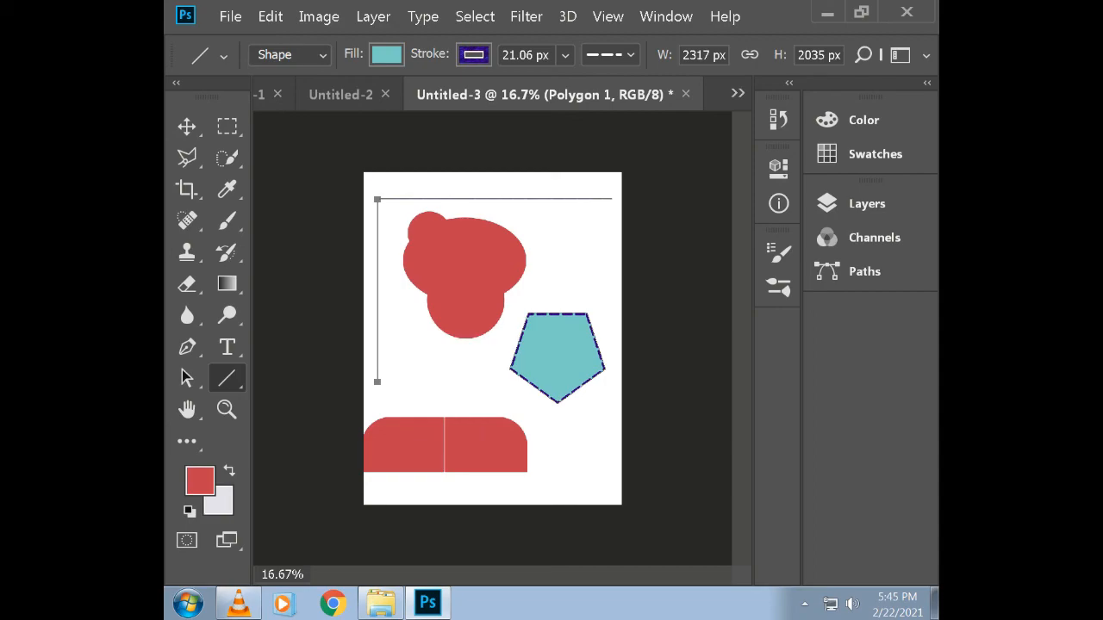
Undo the drawing history back to the two plain tan squares, before the black outline was applied to the second one
{"action": "key", "text": "ctrl+alt+z"}
{"action": "key", "text": "ctrl+alt+z"}
{"action": "key", "text": "ctrl+alt+z"}
{"action": "key", "text": "ctrl+alt+z"}
{"action": "key", "text": "ctrl+alt+z"}
{"action": "key", "text": "ctrl+alt+z"}
{"action": "key", "text": "ctrl+alt+z"}
{"action": "key", "text": "ctrl+alt+z"}
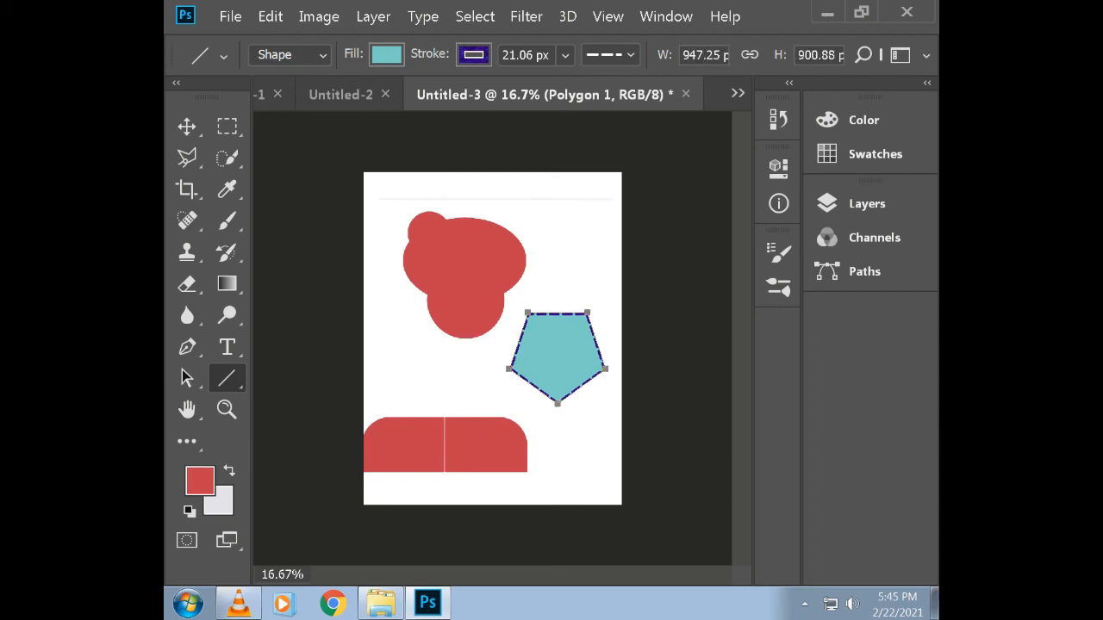
{"action": "key", "text": "ctrl+alt+z"}
{"action": "key", "text": "ctrl+alt+z"}
{"action": "key", "text": "ctrl+alt+z"}
{"action": "key", "text": "ctrl+alt+z"}
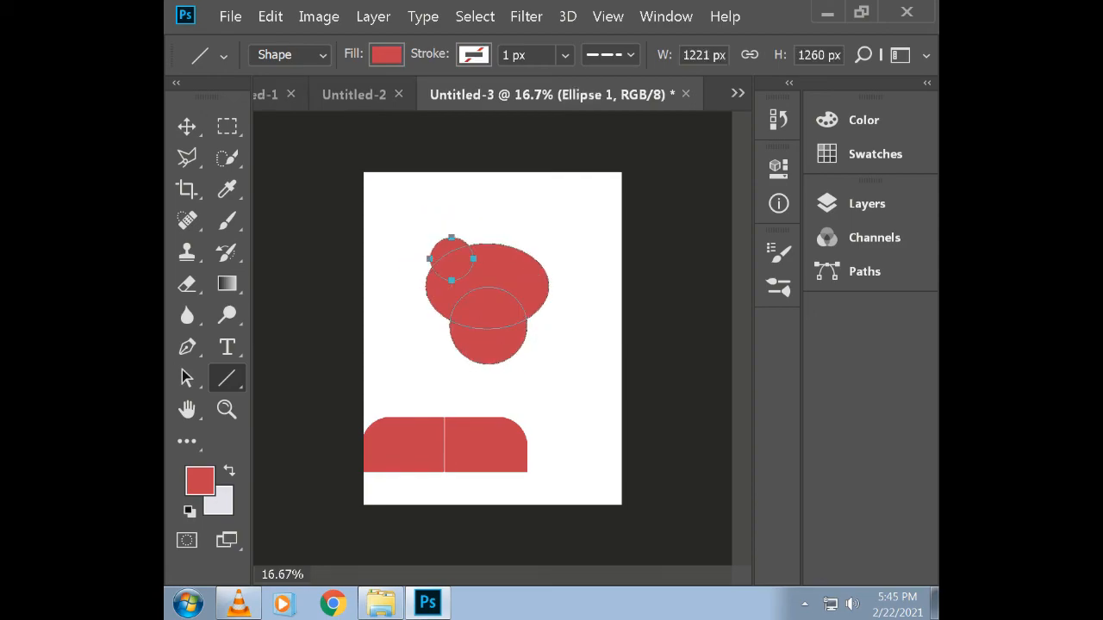
{"action": "key", "text": "ctrl+alt+z"}
{"action": "key", "text": "ctrl+alt+z"}
{"action": "key", "text": "ctrl+alt+z"}
{"action": "key", "text": "ctrl+alt+z"}
{"action": "key", "text": "ctrl+alt+z"}
{"action": "key", "text": "ctrl+alt+z"}
{"action": "key", "text": "ctrl+alt+z"}
{"action": "key", "text": "ctrl+alt+z"}
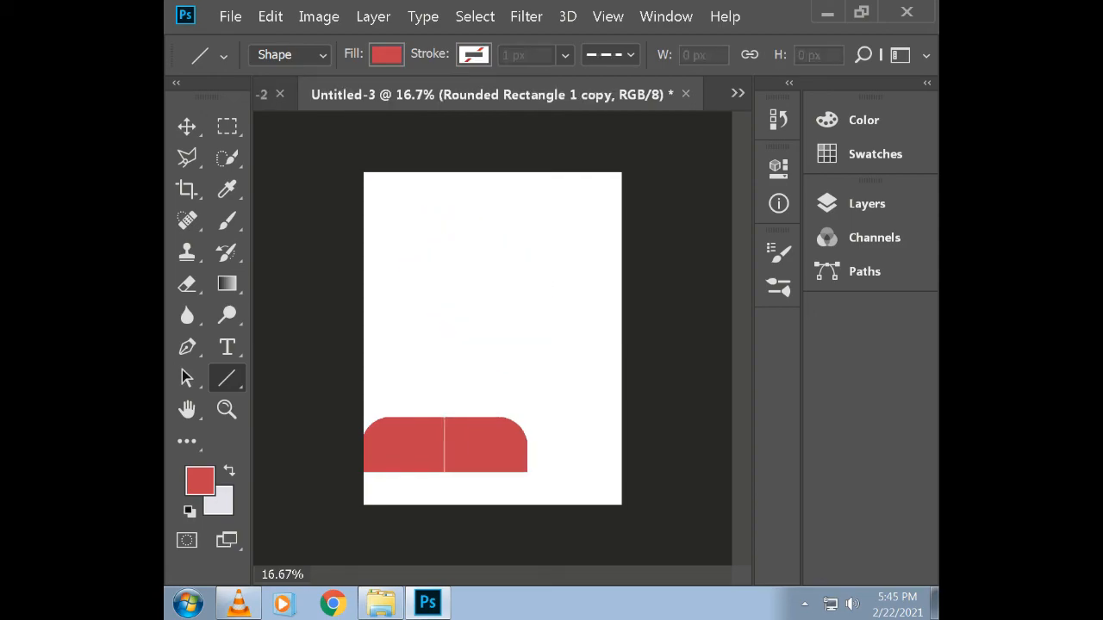
{"action": "key", "text": "ctrl+alt+z"}
{"action": "key", "text": "ctrl+alt+z"}
{"action": "key", "text": "ctrl+alt+z"}
{"action": "key", "text": "ctrl+alt+z"}
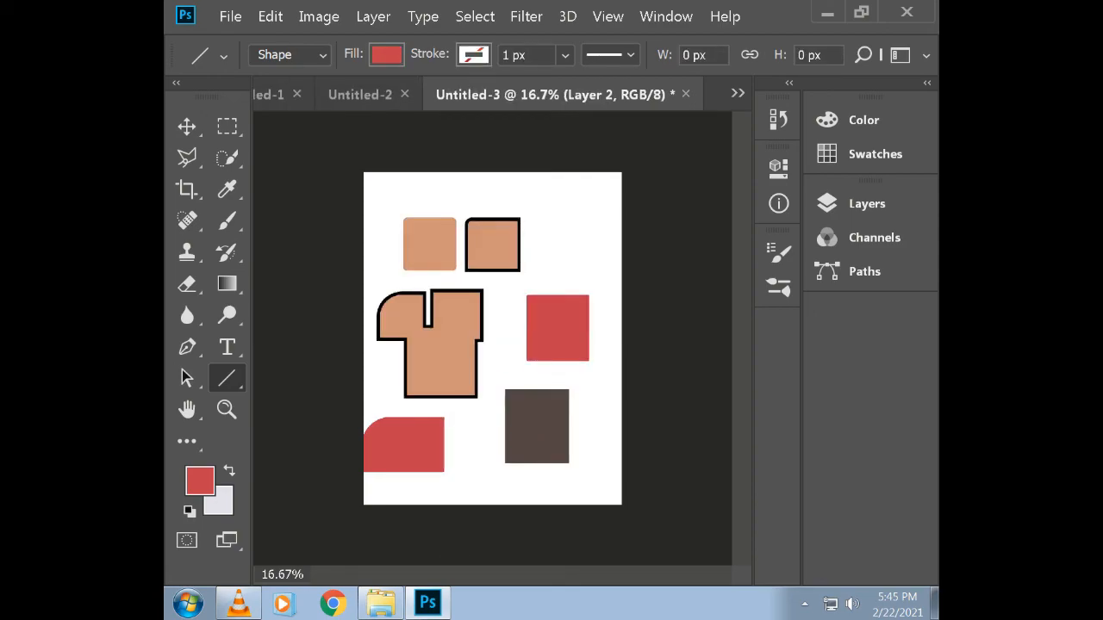
{"action": "key", "text": "ctrl+alt+z"}
{"action": "key", "text": "ctrl+alt+z"}
{"action": "key", "text": "ctrl+alt+z"}
{"action": "key", "text": "ctrl+alt+z"}
{"action": "key", "text": "ctrl+alt+z"}
{"action": "key", "text": "ctrl+alt+z"}
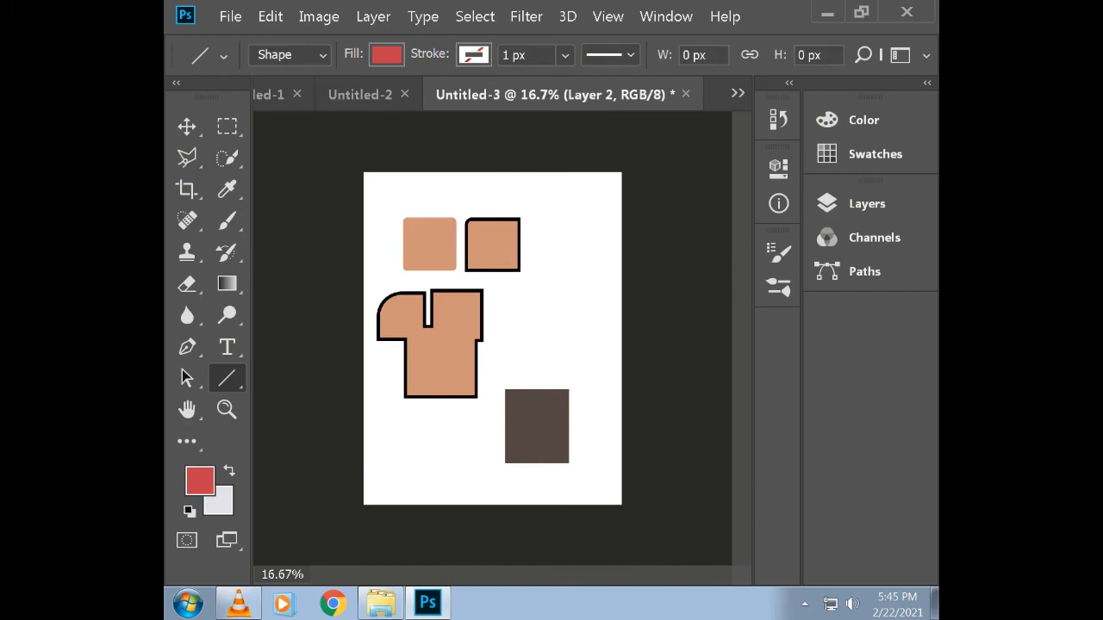
{"action": "key", "text": "ctrl+alt+z"}
{"action": "key", "text": "ctrl+alt+z"}
{"action": "key", "text": "ctrl+alt+z"}
{"action": "key", "text": "ctrl+alt+z"}
{"action": "key", "text": "ctrl+alt+z"}
{"action": "key", "text": "ctrl+alt+z"}
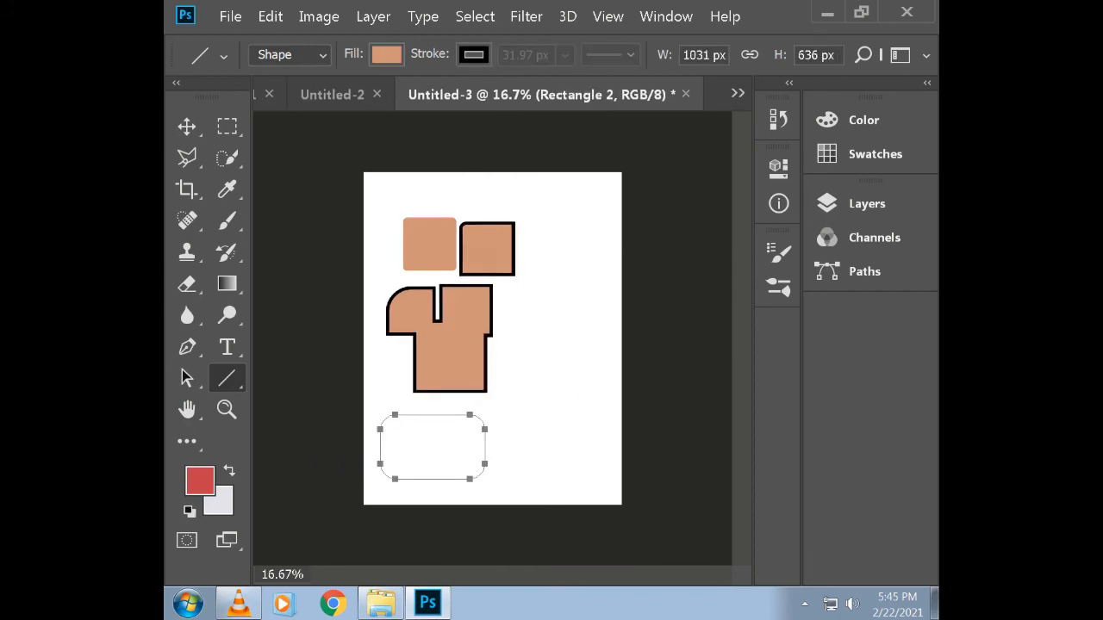
{"action": "key", "text": "ctrl+alt+z"}
{"action": "key", "text": "ctrl+alt+z"}
{"action": "key", "text": "ctrl+alt+z"}
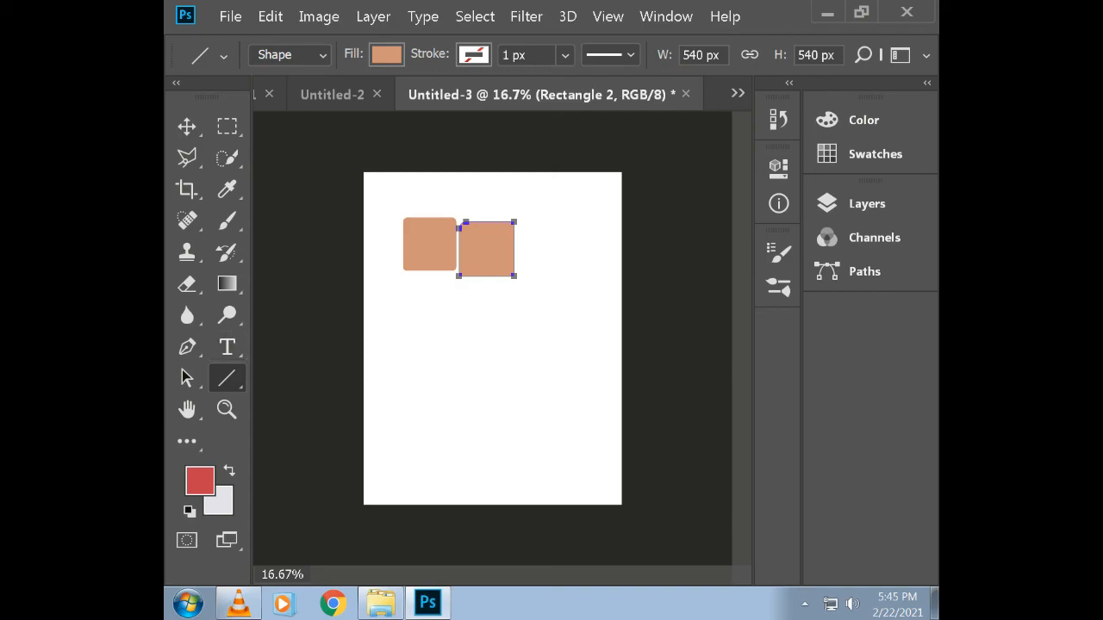
Draw a tan arrow about 802 by 259 px below the two squares with the Custom Shape tool
{"action": "right_click", "coordinate": [227, 379]}
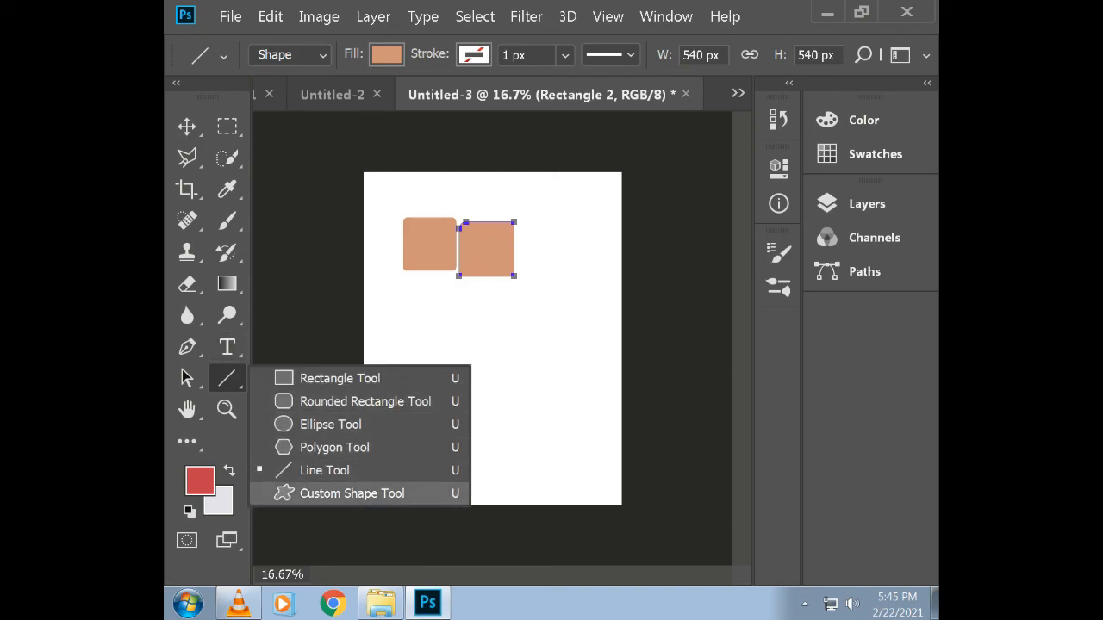
{"action": "left_click", "coordinate": [351, 493]}
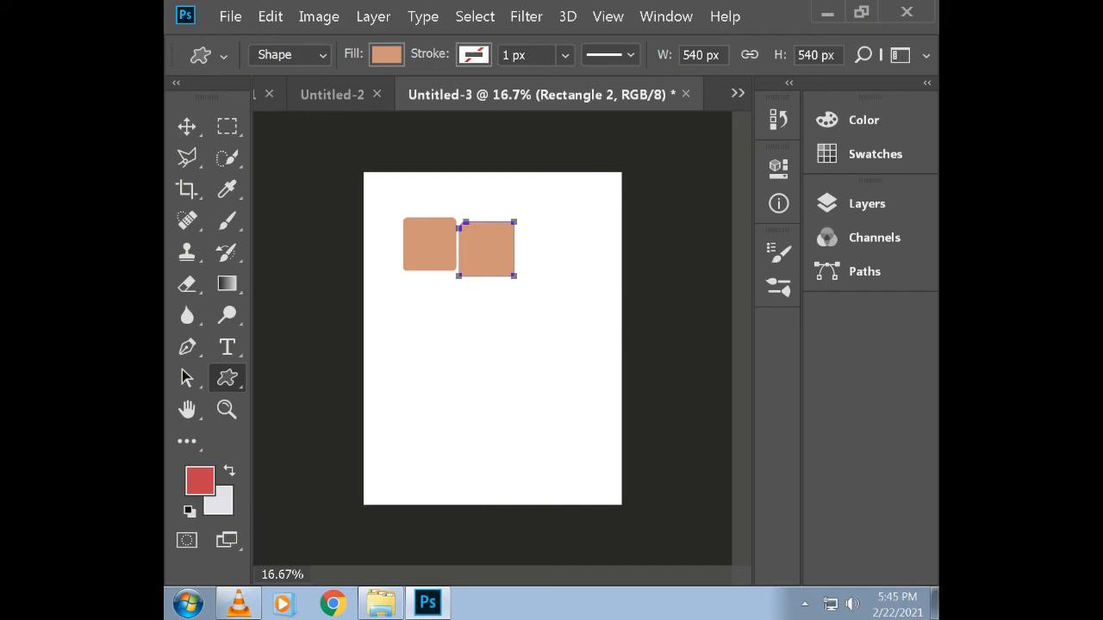
{"action": "left_click_drag", "start_coordinate": [405, 317], "coordinate": [488, 342]}
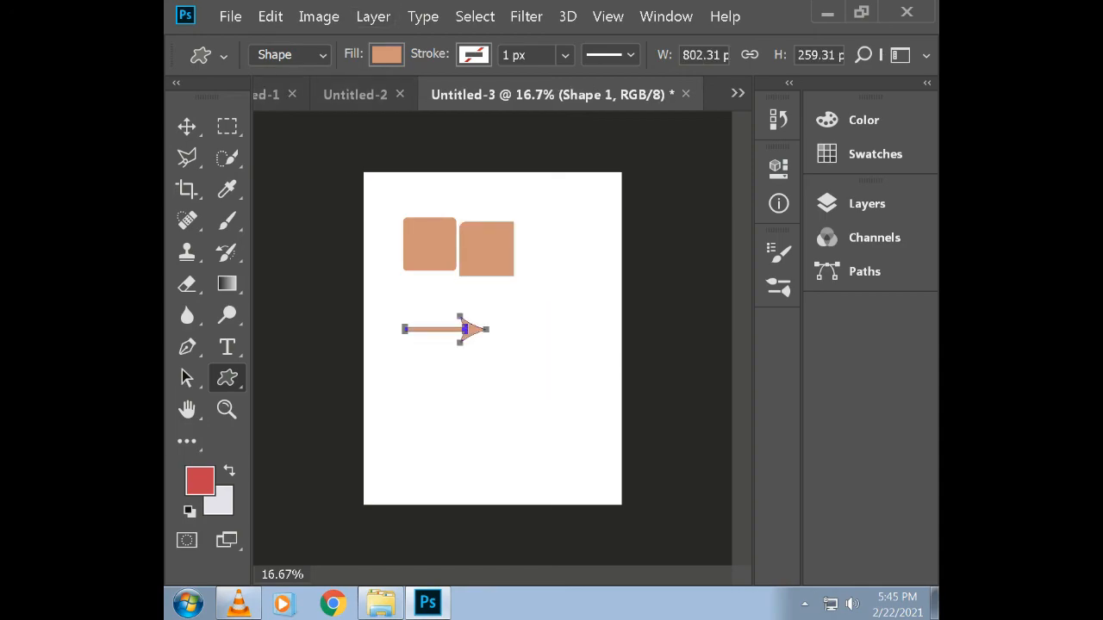
Save the current Custom Shape tool settings as a new preset named Custom Shape Tool 1, including its color
{"action": "left_click", "coordinate": [224, 56]}
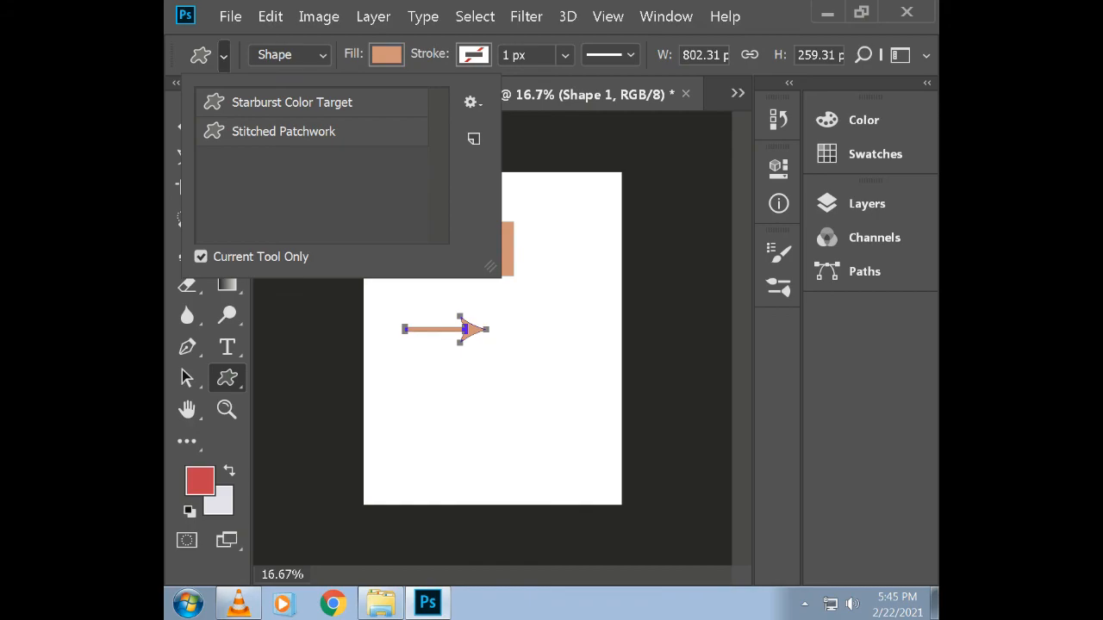
{"action": "left_click", "coordinate": [470, 101]}
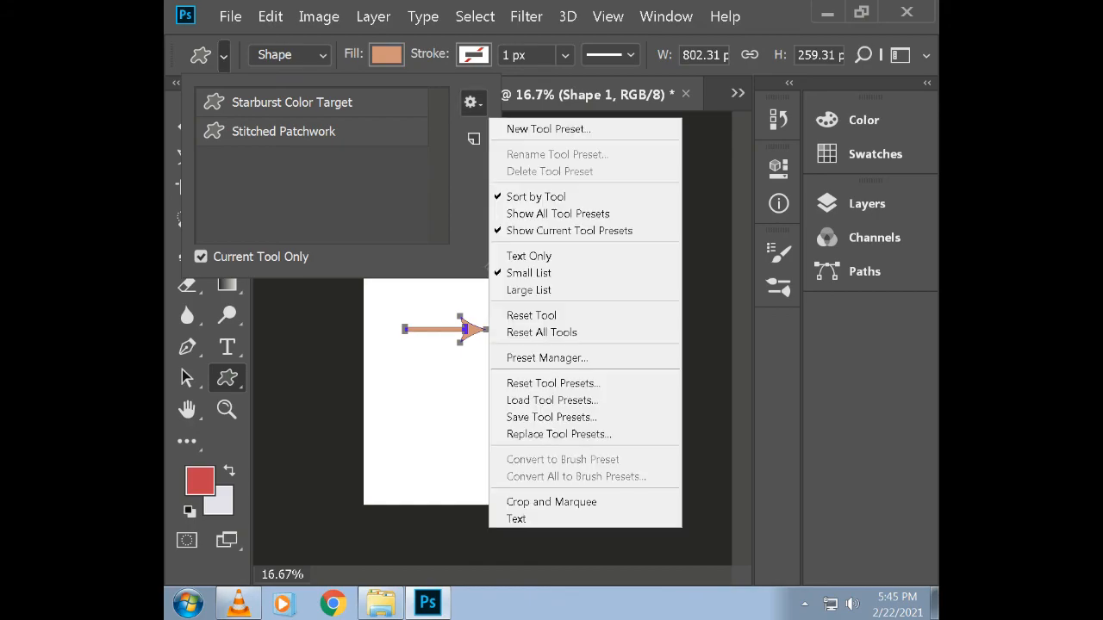
{"action": "left_click", "coordinate": [472, 102]}
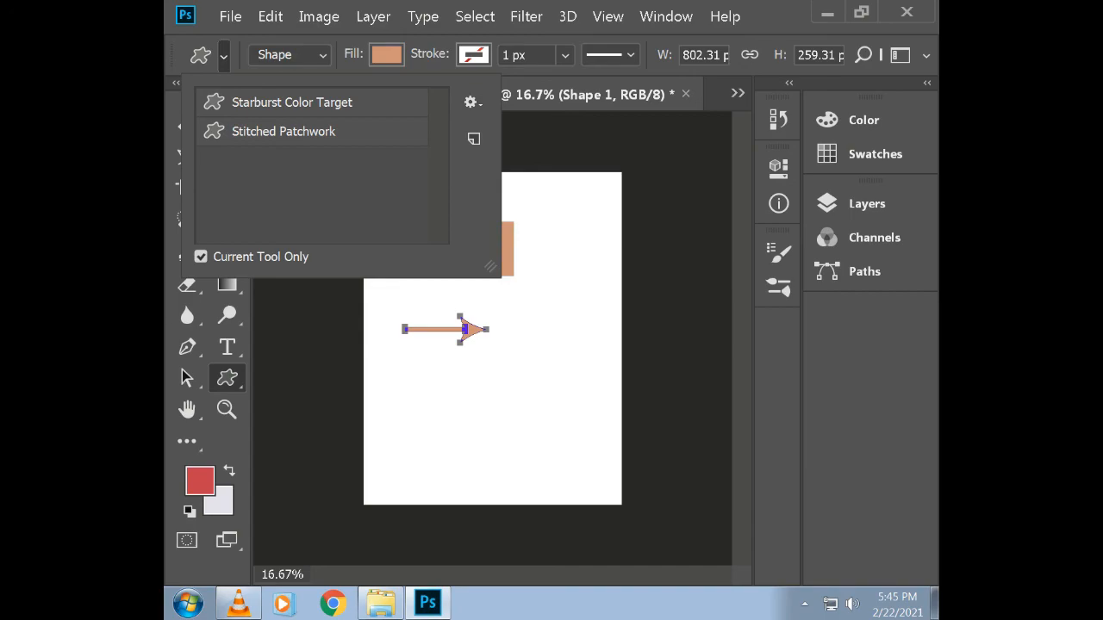
{"action": "left_click", "coordinate": [470, 102]}
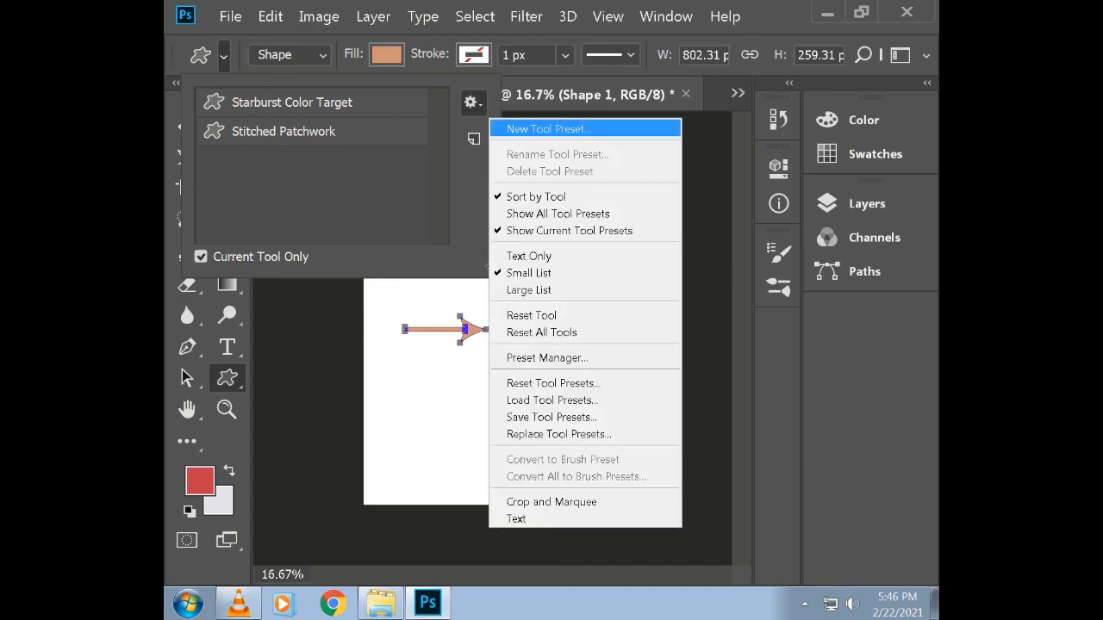
{"action": "key", "text": "Return"}
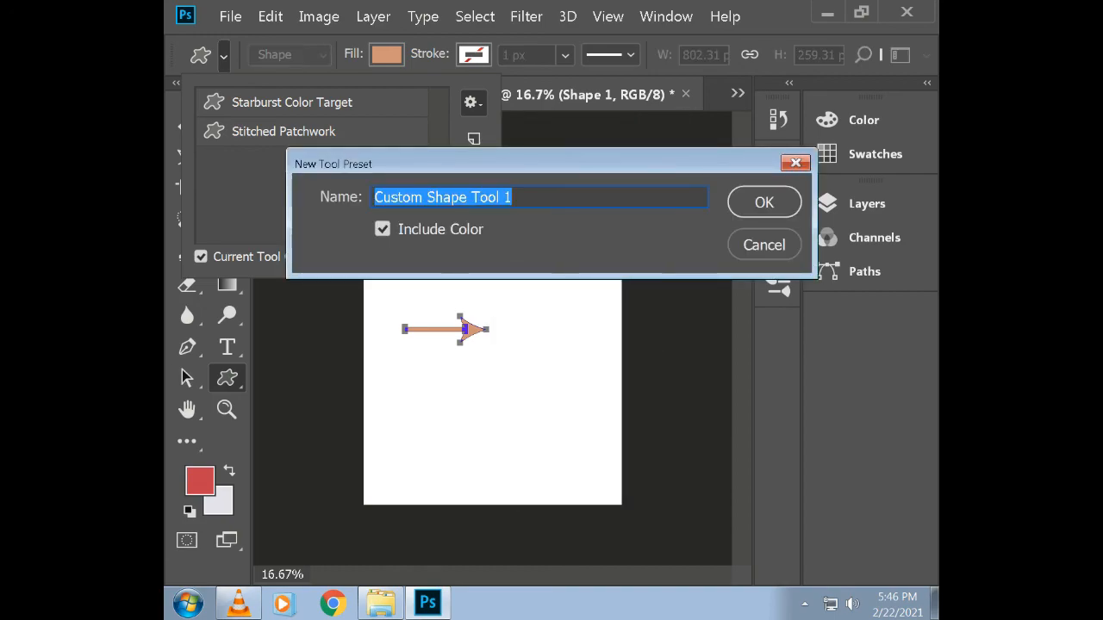
{"action": "key", "text": "Return"}
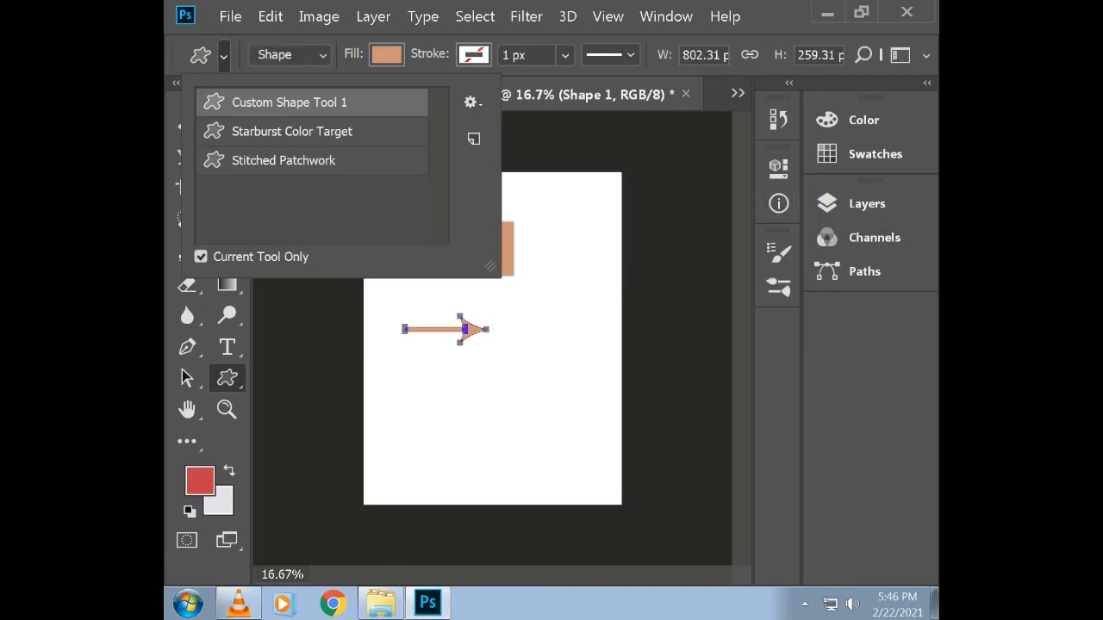
Apply the Stitched Patchwork preset to the arrow and draw a diamond-grid shape about 887 by 583 px below it
{"action": "left_click", "coordinate": [312, 161]}
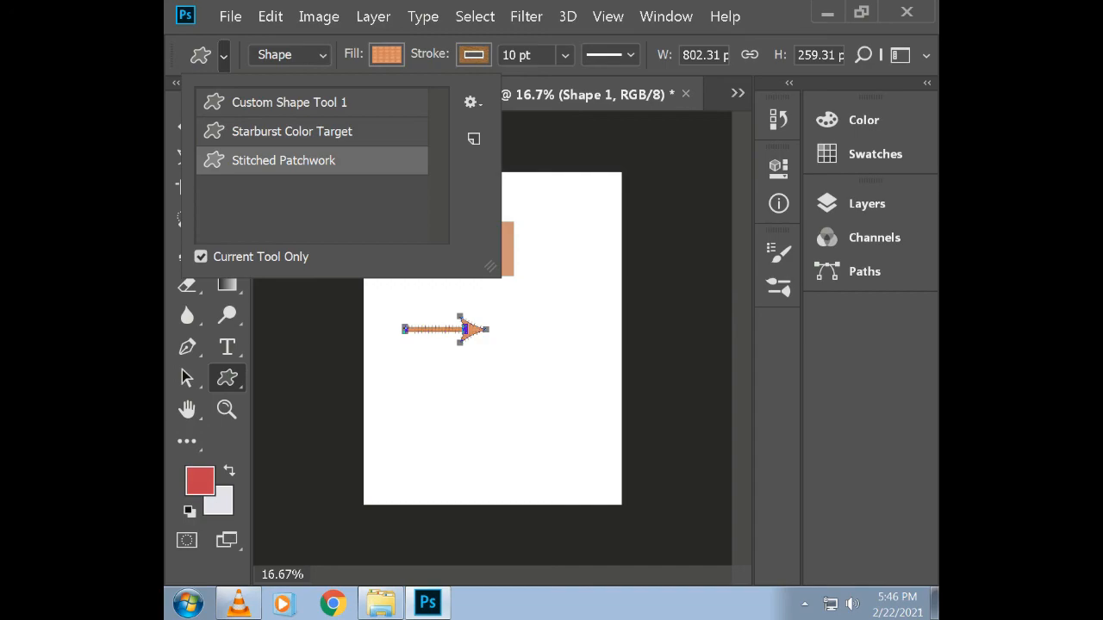
{"action": "left_click", "coordinate": [223, 56]}
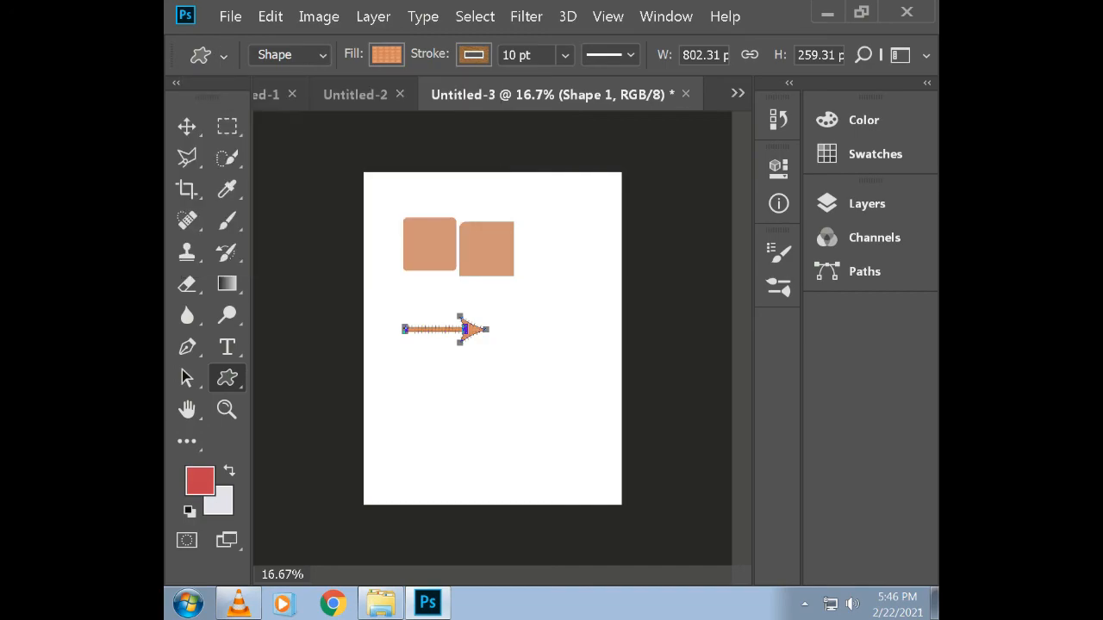
{"action": "left_click", "coordinate": [289, 56]}
{"action": "left_click", "coordinate": [211, 55]}
{"action": "key", "text": "Escape"}
{"action": "left_click_drag", "start_coordinate": [421, 368], "coordinate": [516, 431]}
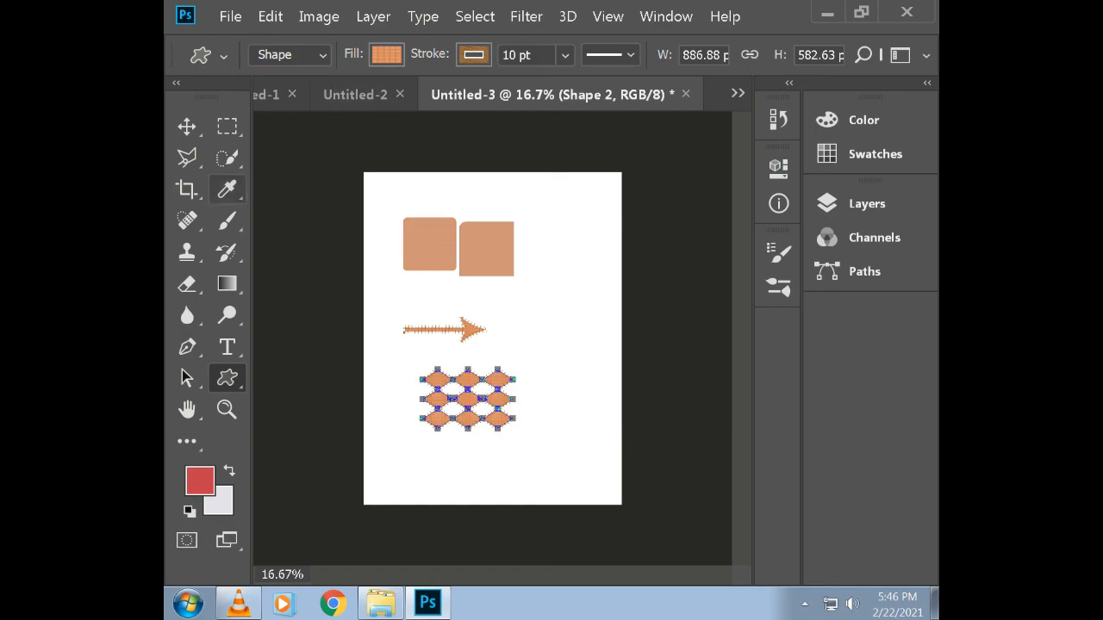
Draw a second, upright diamond-grid shape about 474 by 673 px to the right of the arrow
{"action": "right_click", "coordinate": [228, 378]}
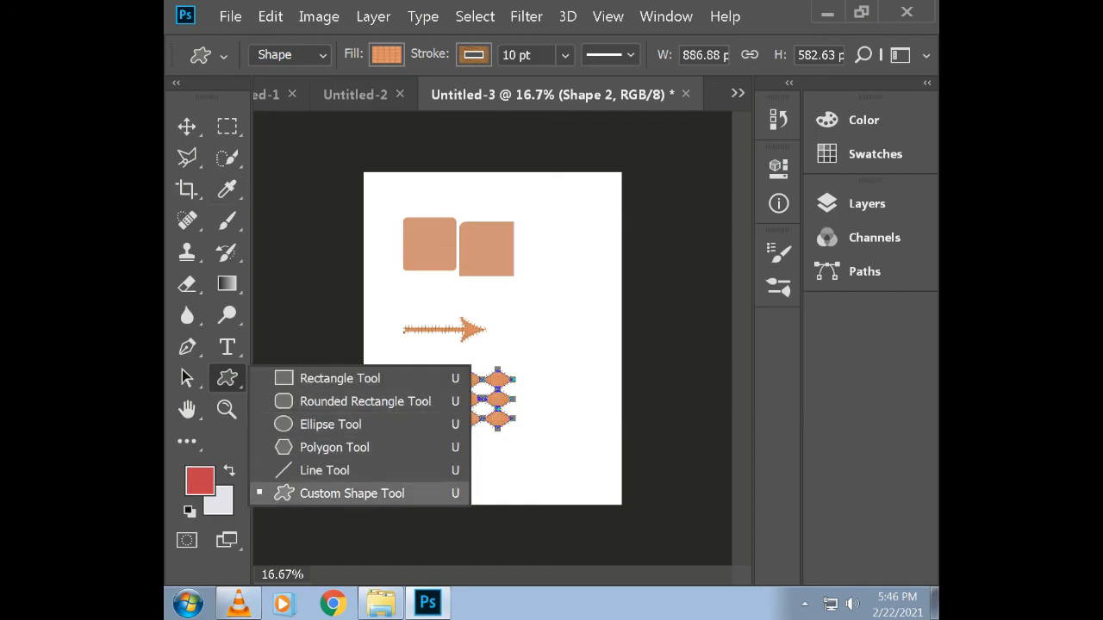
{"action": "left_click", "coordinate": [351, 494]}
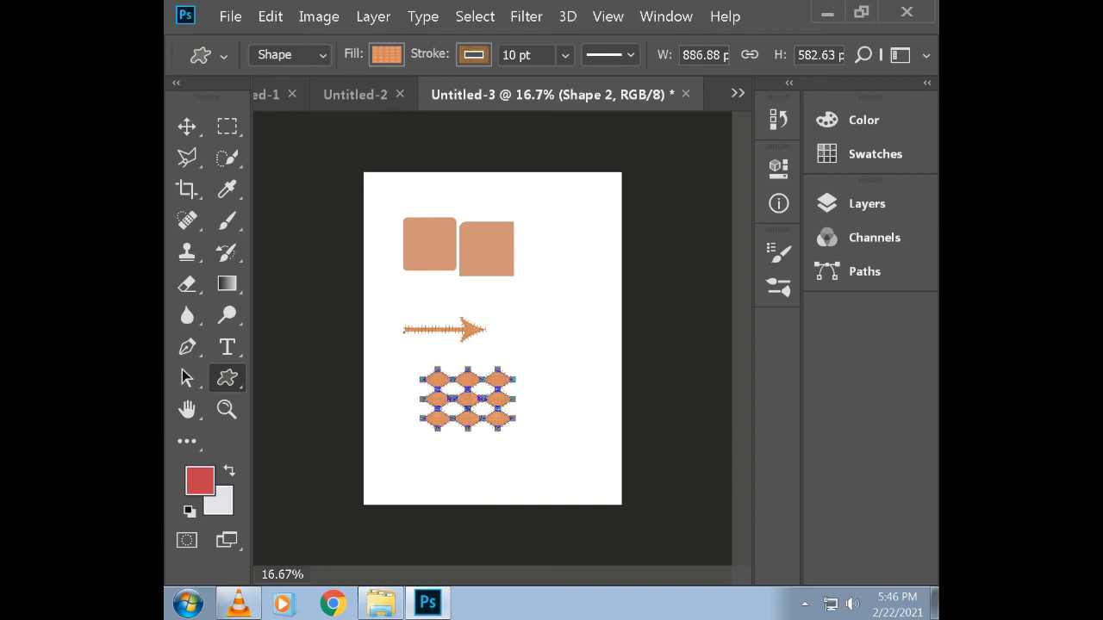
{"action": "left_click_drag", "start_coordinate": [521, 297], "coordinate": [577, 373]}
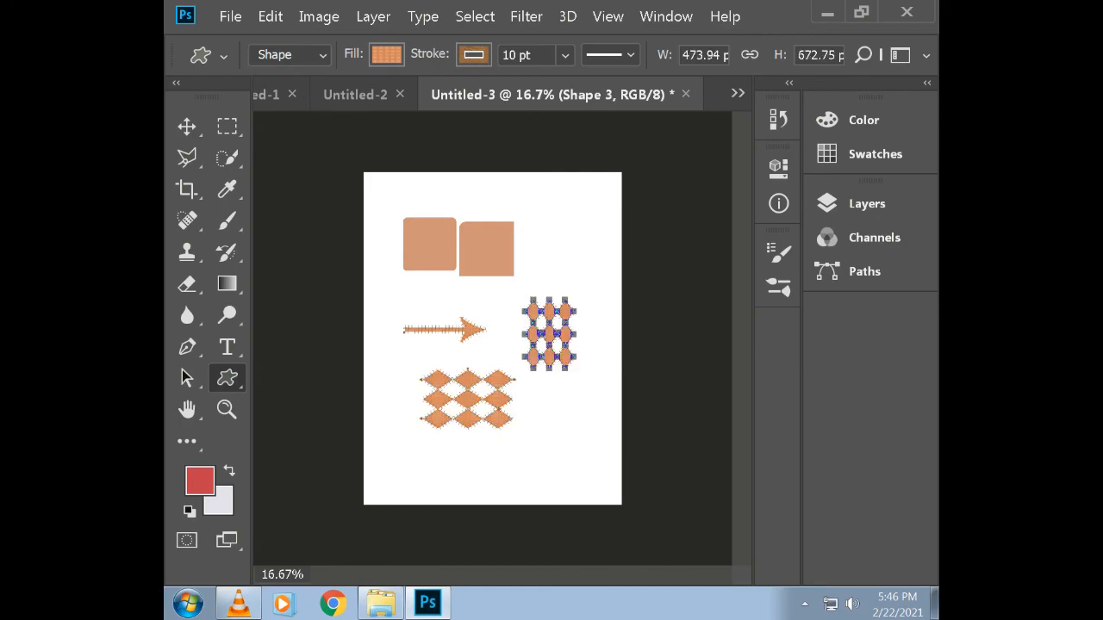
Examine the pattern choices and pattern options available for the new diamond grid's fill
{"action": "left_click", "coordinate": [926, 51]}
{"action": "left_click", "coordinate": [864, 51]}
{"action": "left_click", "coordinate": [386, 55]}
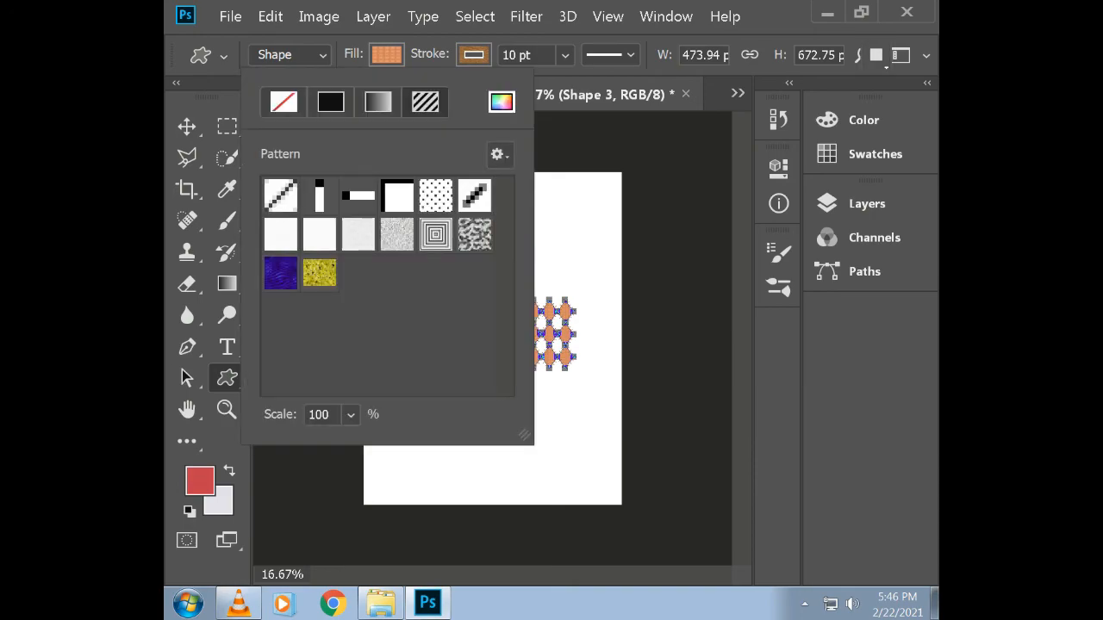
{"action": "left_click", "coordinate": [497, 154]}
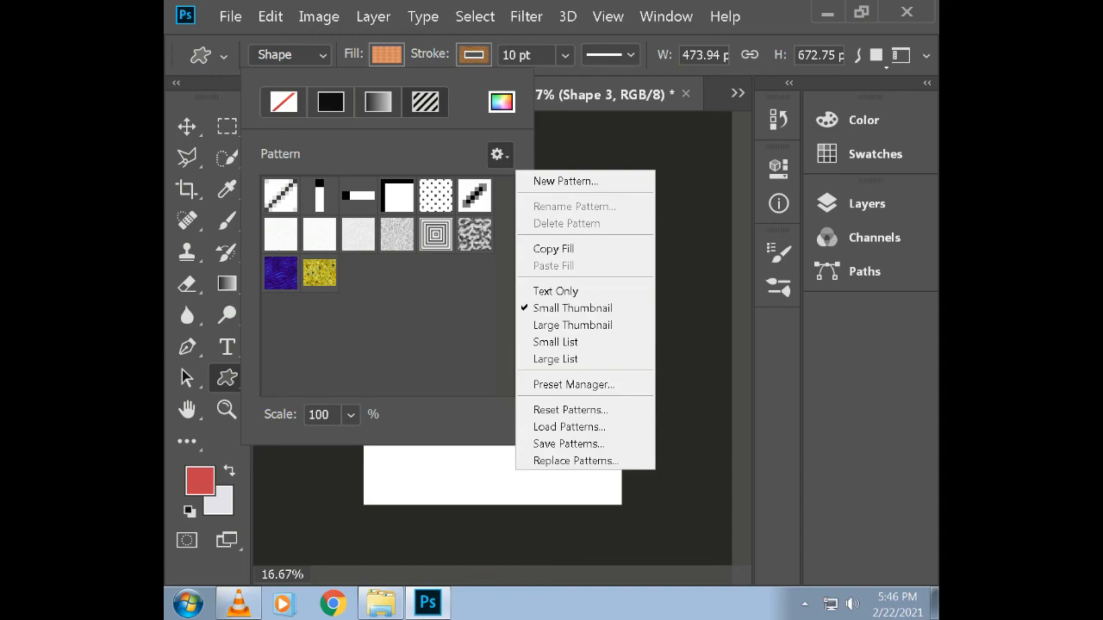
{"action": "left_click", "coordinate": [497, 154]}
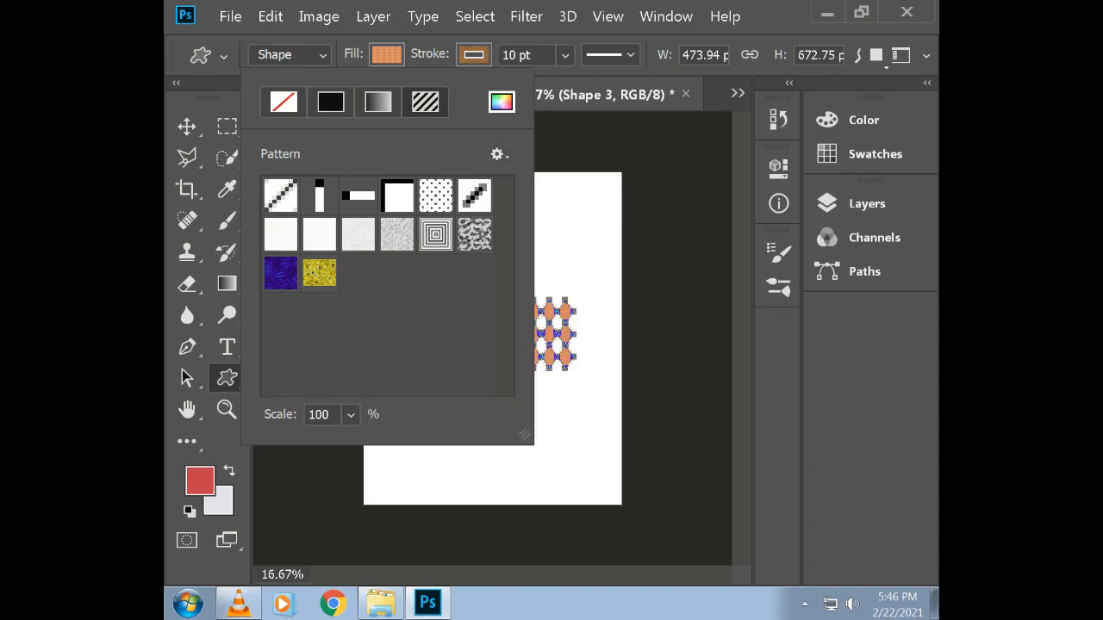
Examine the tool presets in the Preset Manager, including Computer Eye, and leave it without changing anything
{"action": "left_click", "coordinate": [223, 56]}
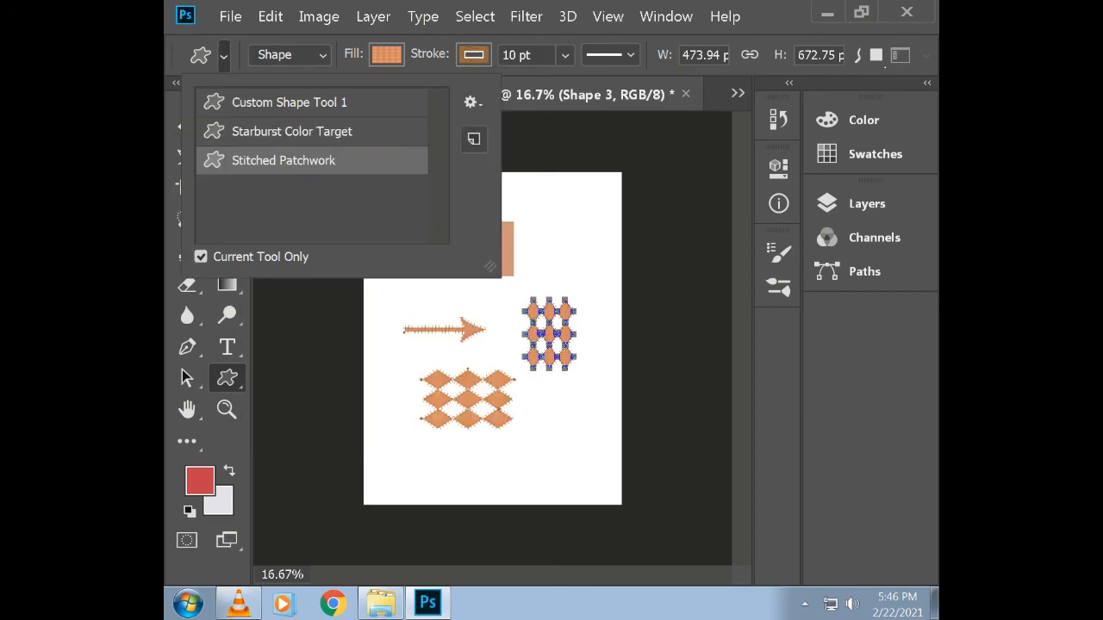
{"action": "left_click", "coordinate": [473, 139]}
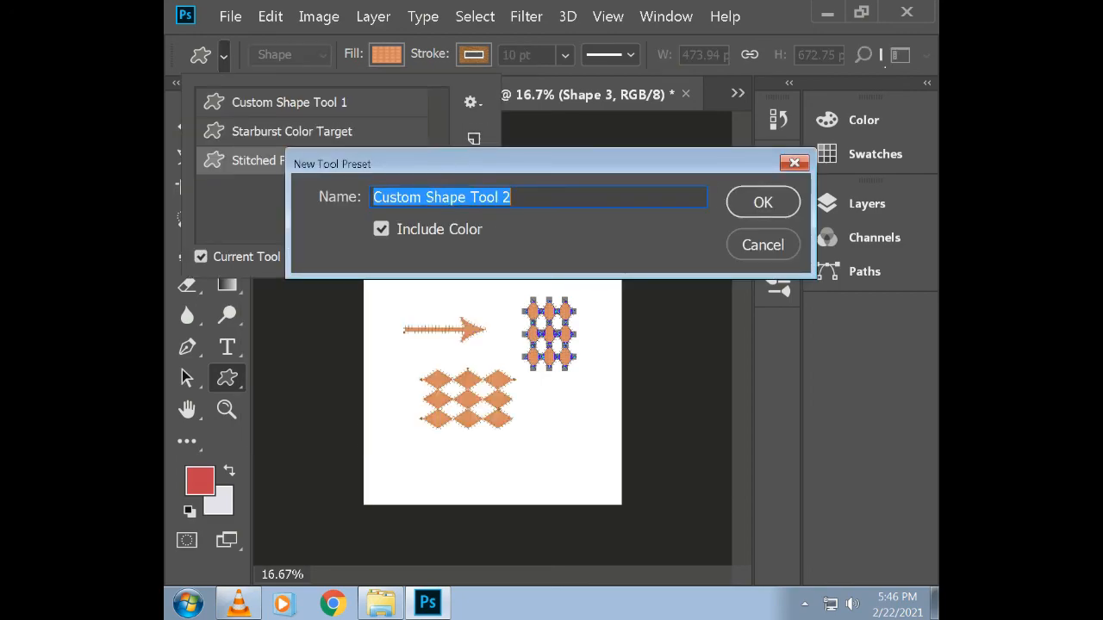
{"action": "key", "text": "Escape"}
{"action": "left_click", "coordinate": [471, 102]}
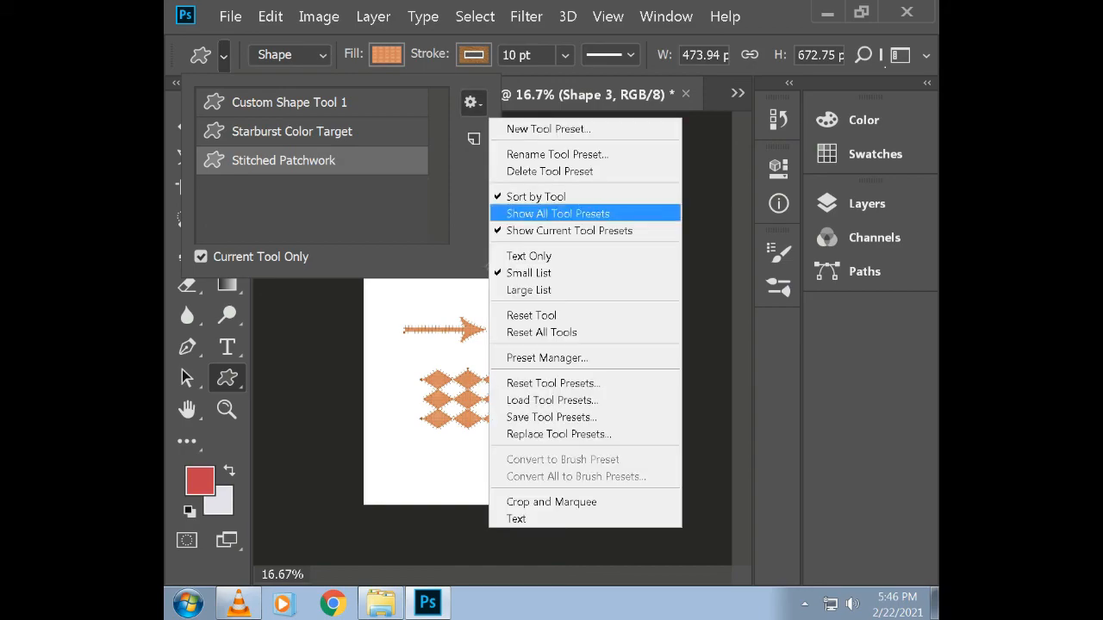
{"action": "left_click", "coordinate": [546, 358]}
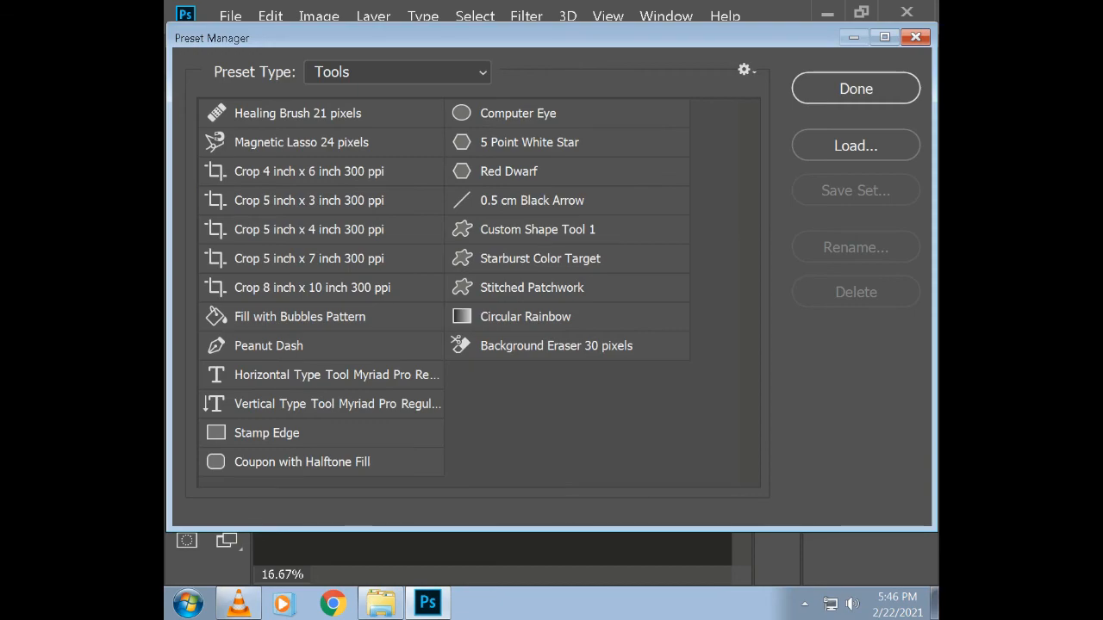
{"action": "left_click", "coordinate": [518, 114]}
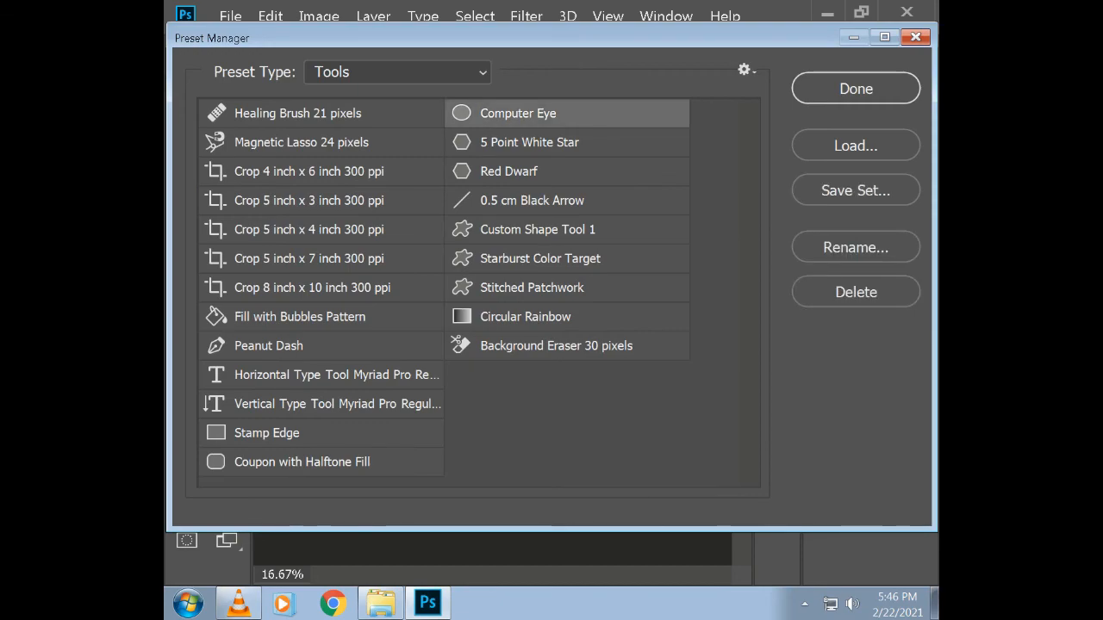
{"action": "left_click", "coordinate": [855, 89]}
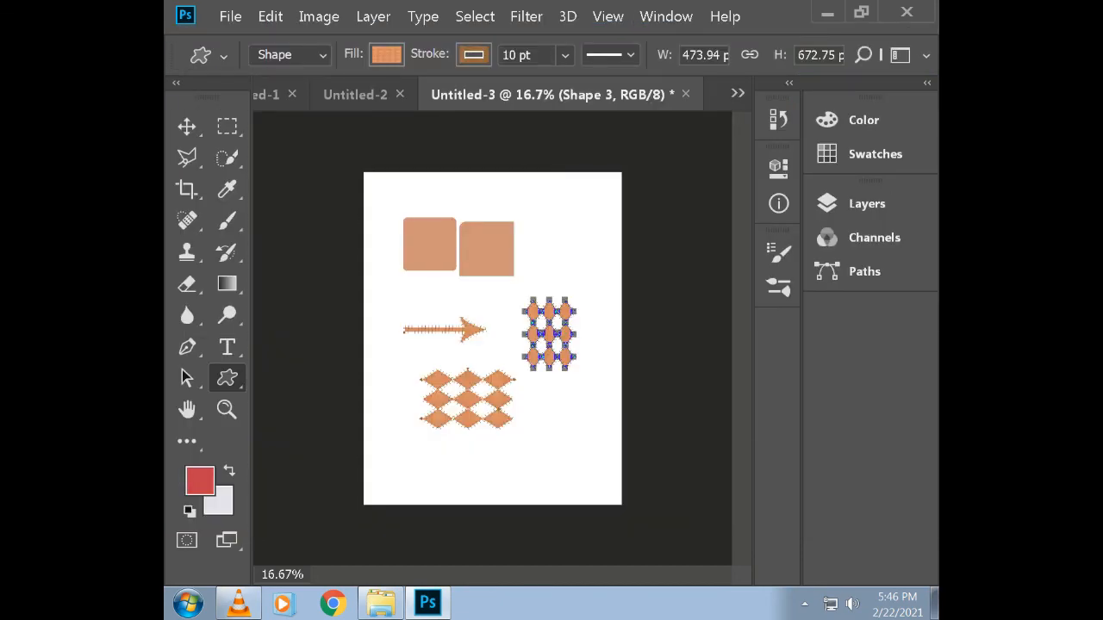
Draw two more diamond-grid shapes, about 497 by 535 px in the page's upper-right corner and about 558 by 264 px below the widest grid
{"action": "left_click_drag", "start_coordinate": [526, 184], "coordinate": [583, 245]}
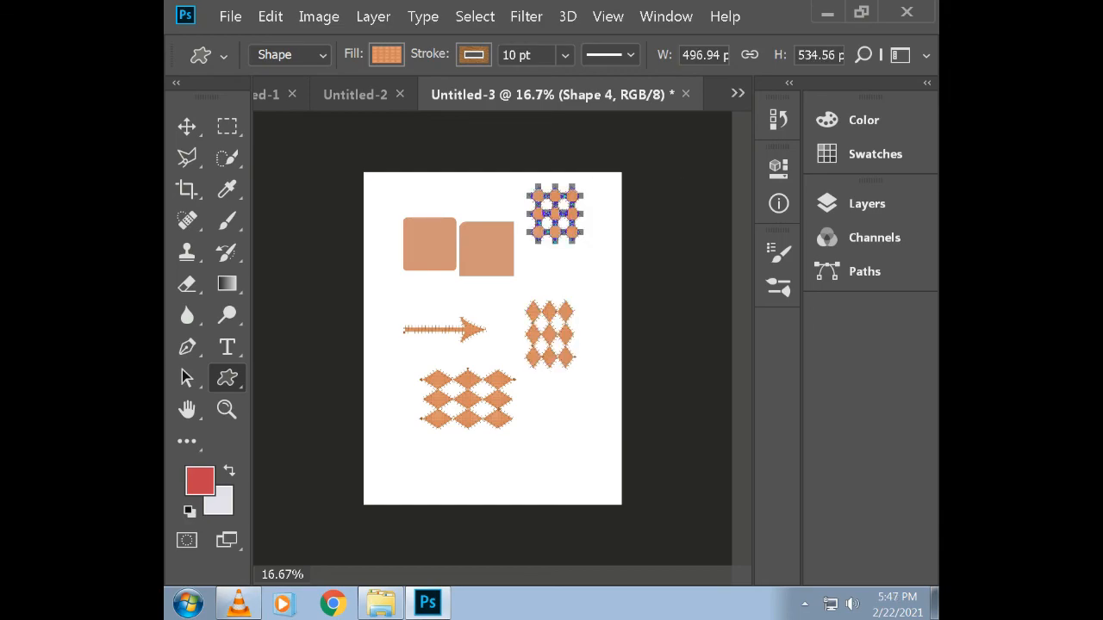
{"action": "right_click", "coordinate": [228, 379]}
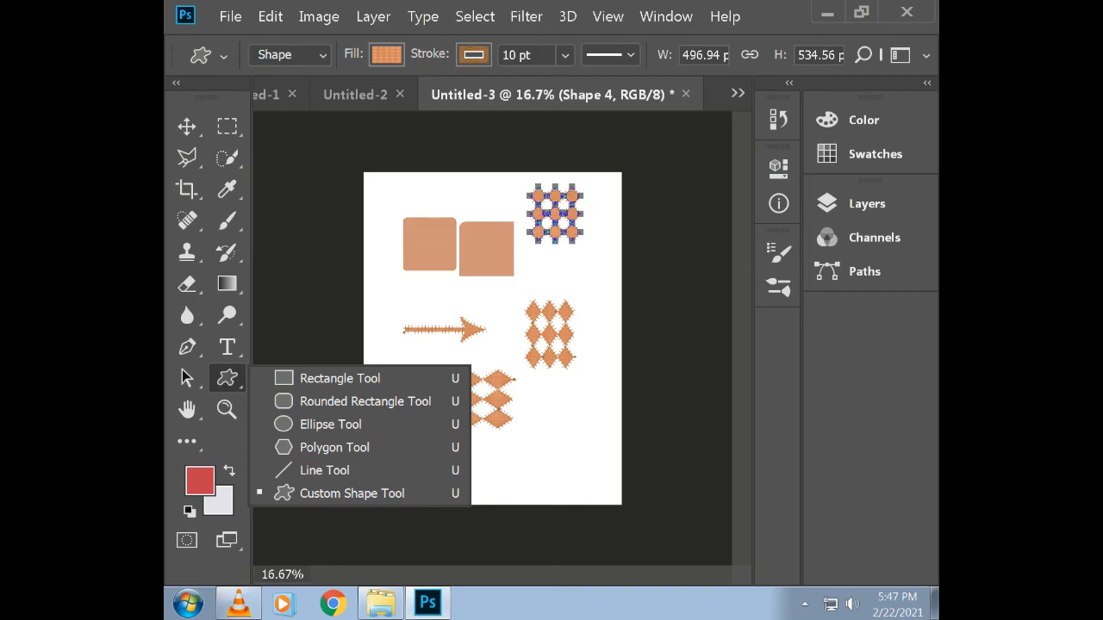
{"action": "left_click", "coordinate": [352, 493]}
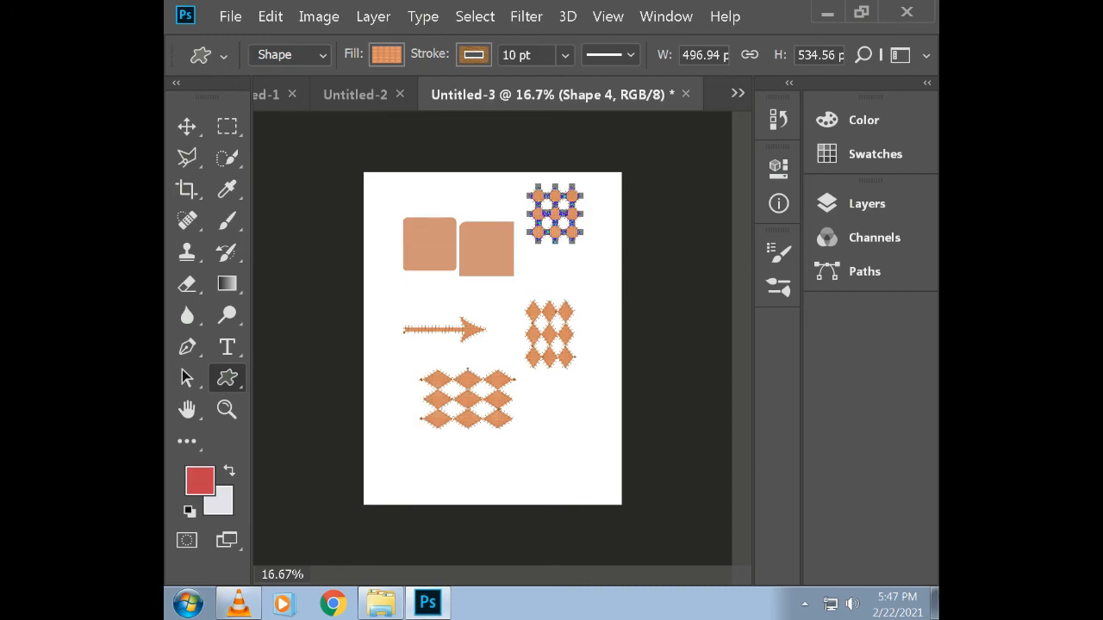
{"action": "left_click_drag", "start_coordinate": [462, 449], "coordinate": [525, 479]}
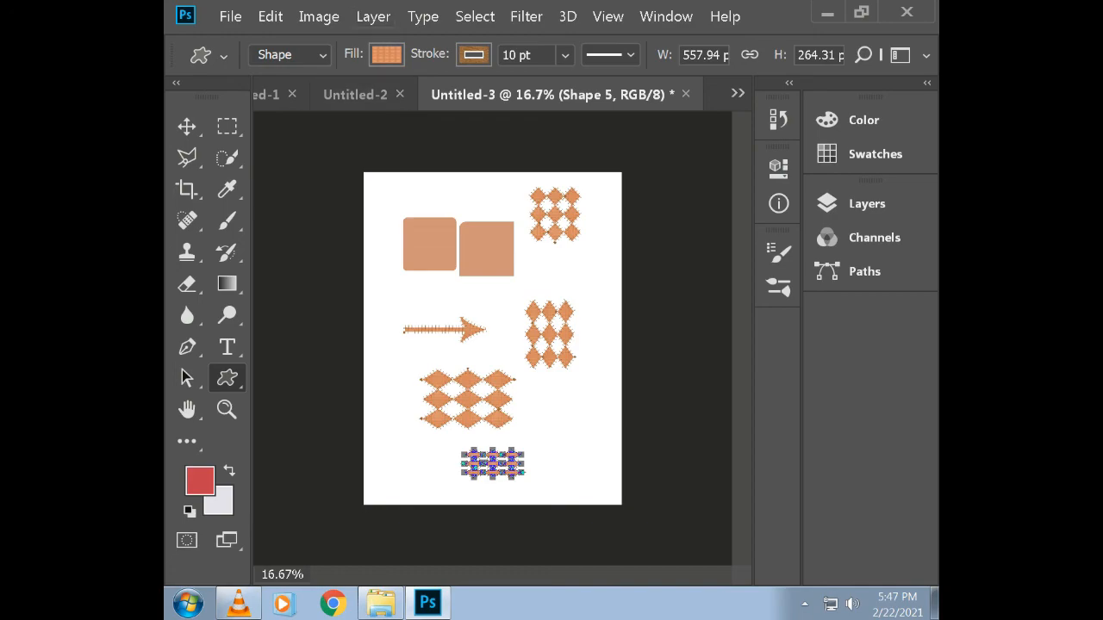
Review the artwork in the Untitled-1 and Untitled-2 documents and return to Untitled-3
{"action": "left_click", "coordinate": [269, 94]}
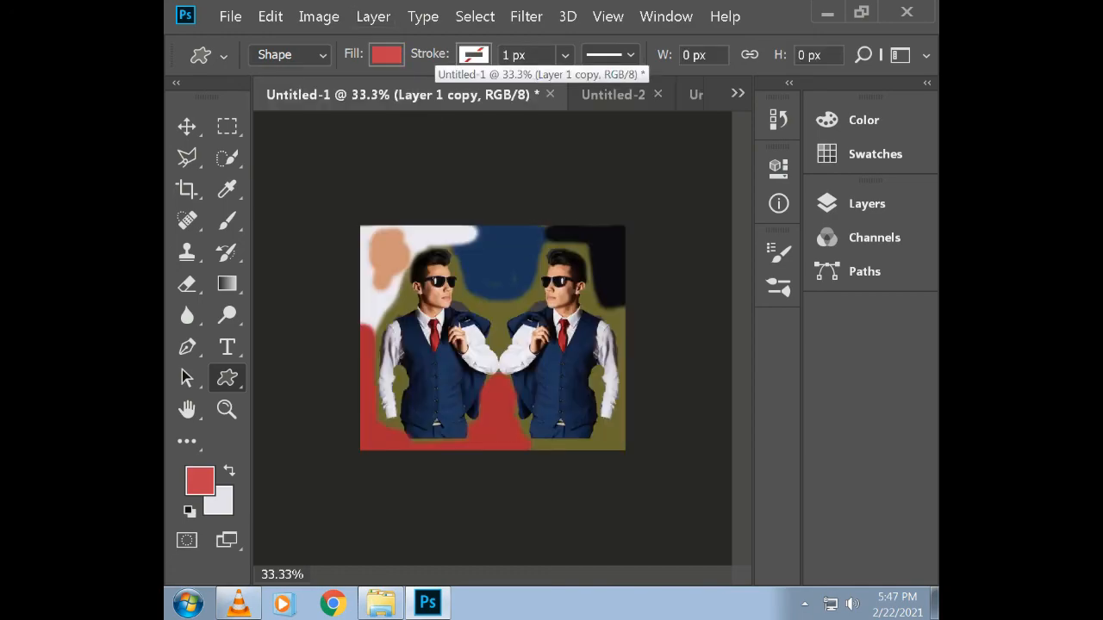
{"action": "left_click", "coordinate": [613, 94]}
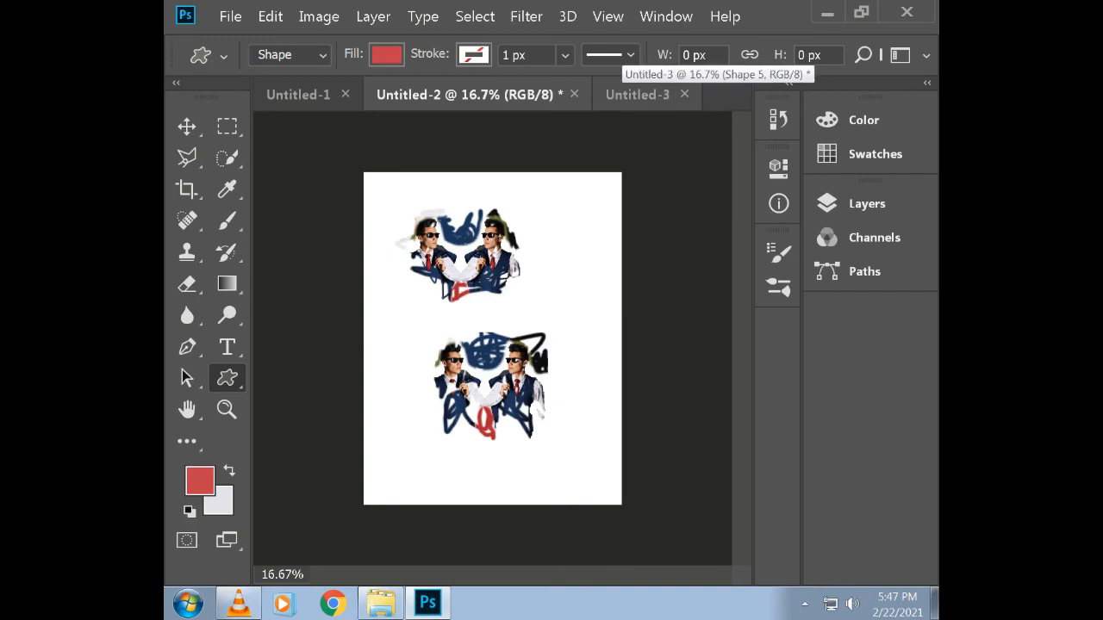
{"action": "left_click", "coordinate": [638, 95]}
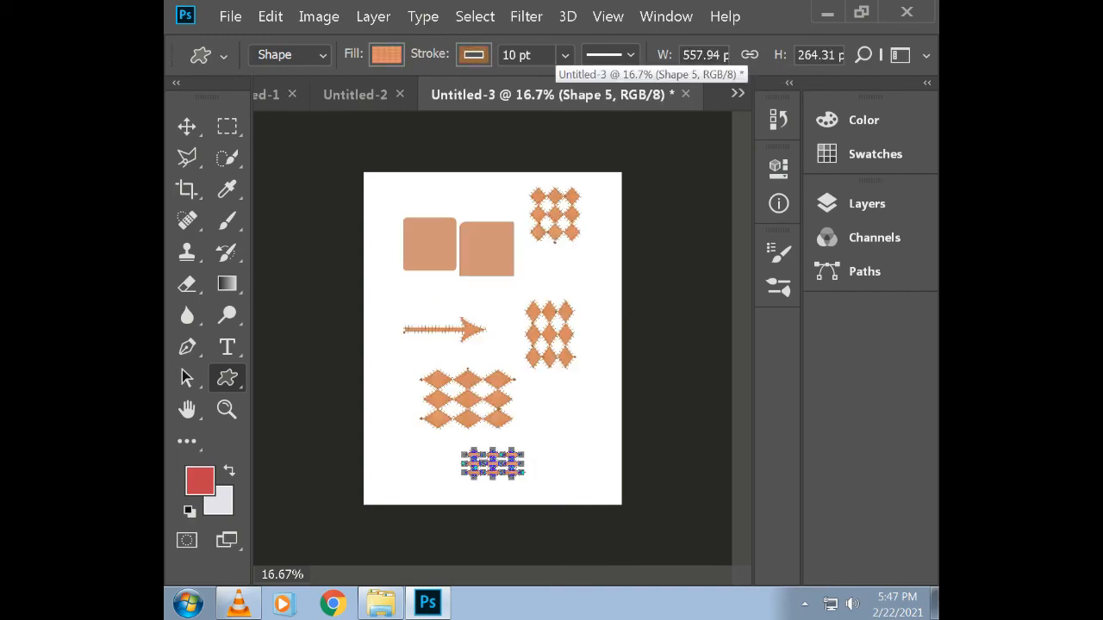